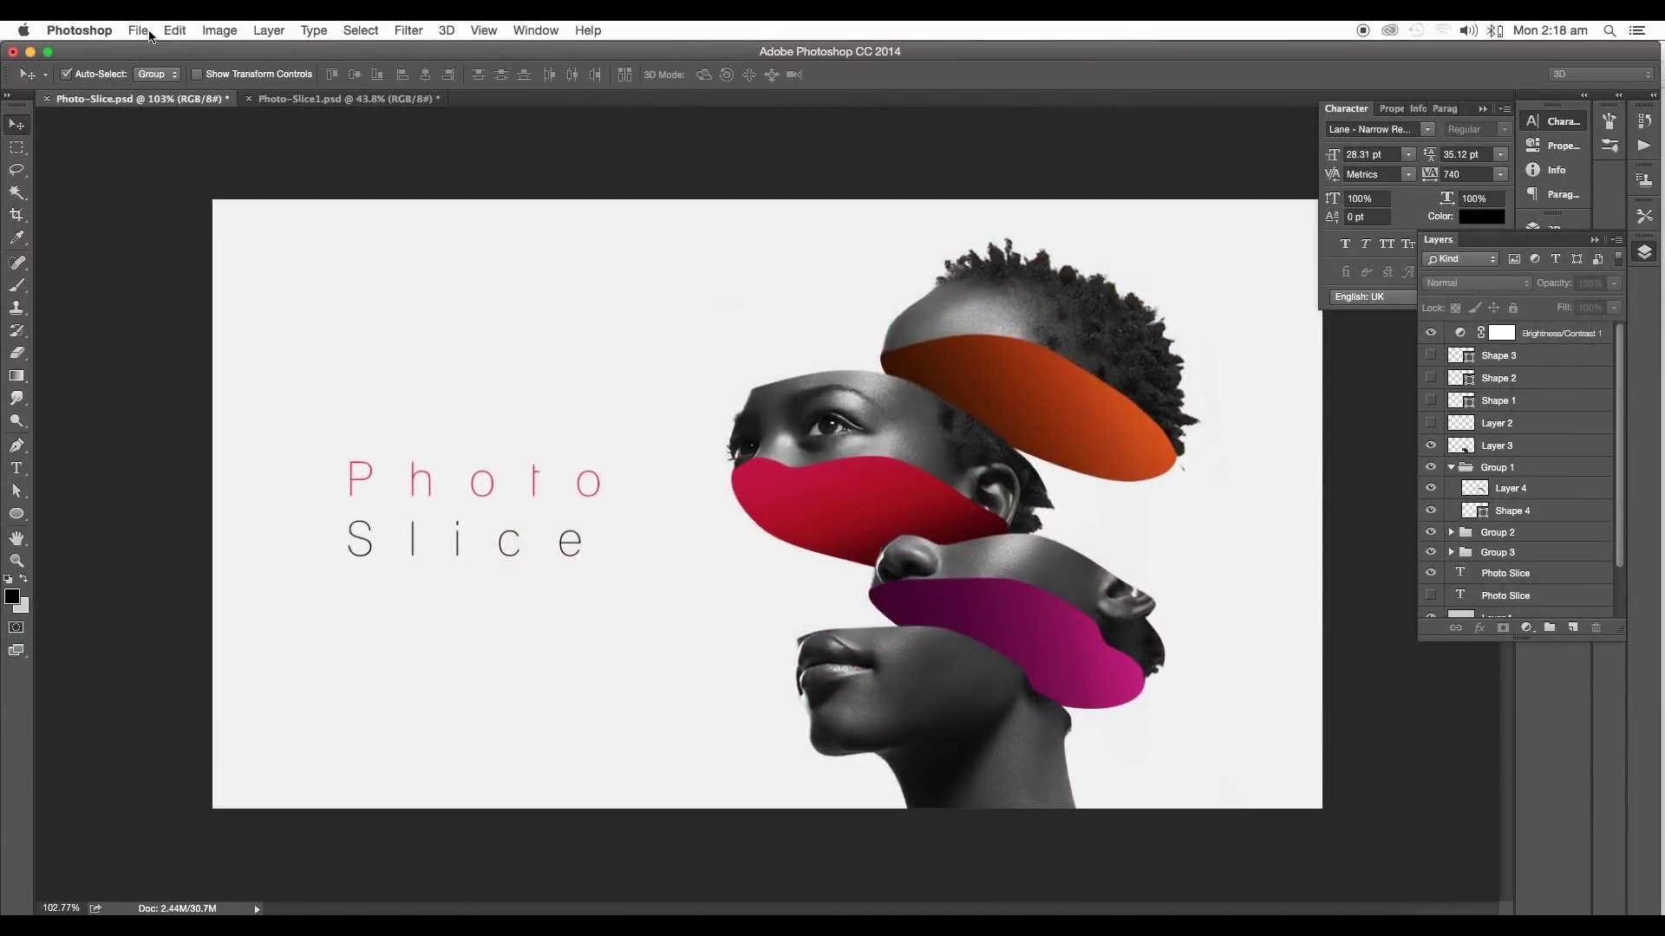
Create a new blank 1920×1080 document
left_click(141, 32)
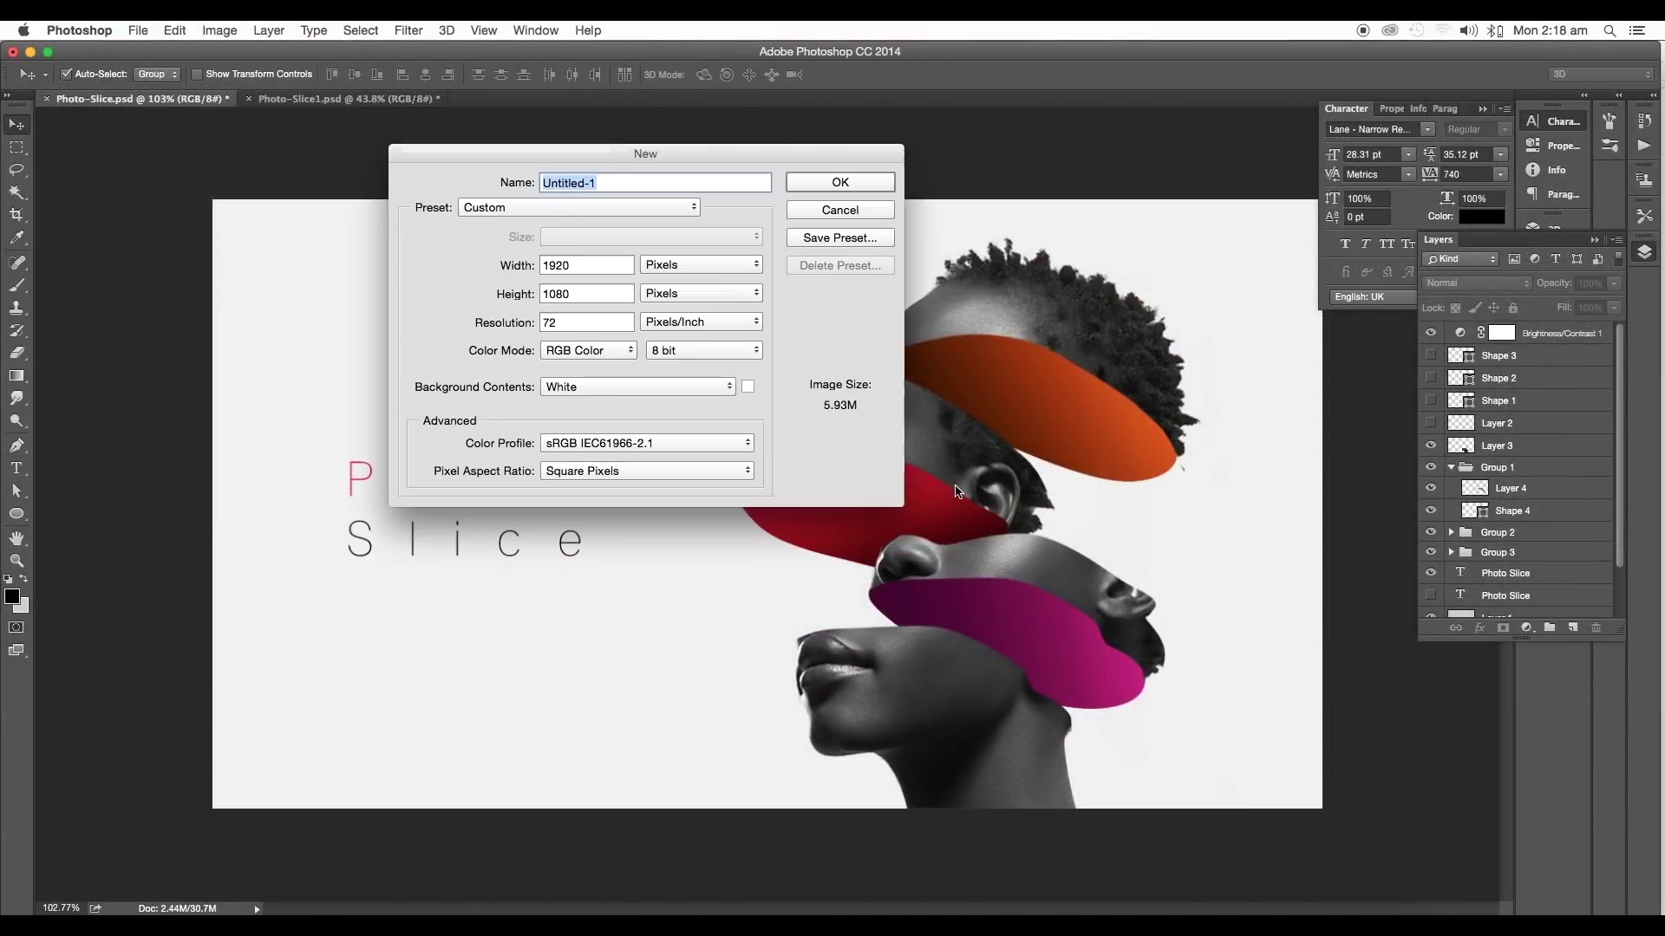
left_click(578, 263)
key("Tab")
left_click(840, 182)
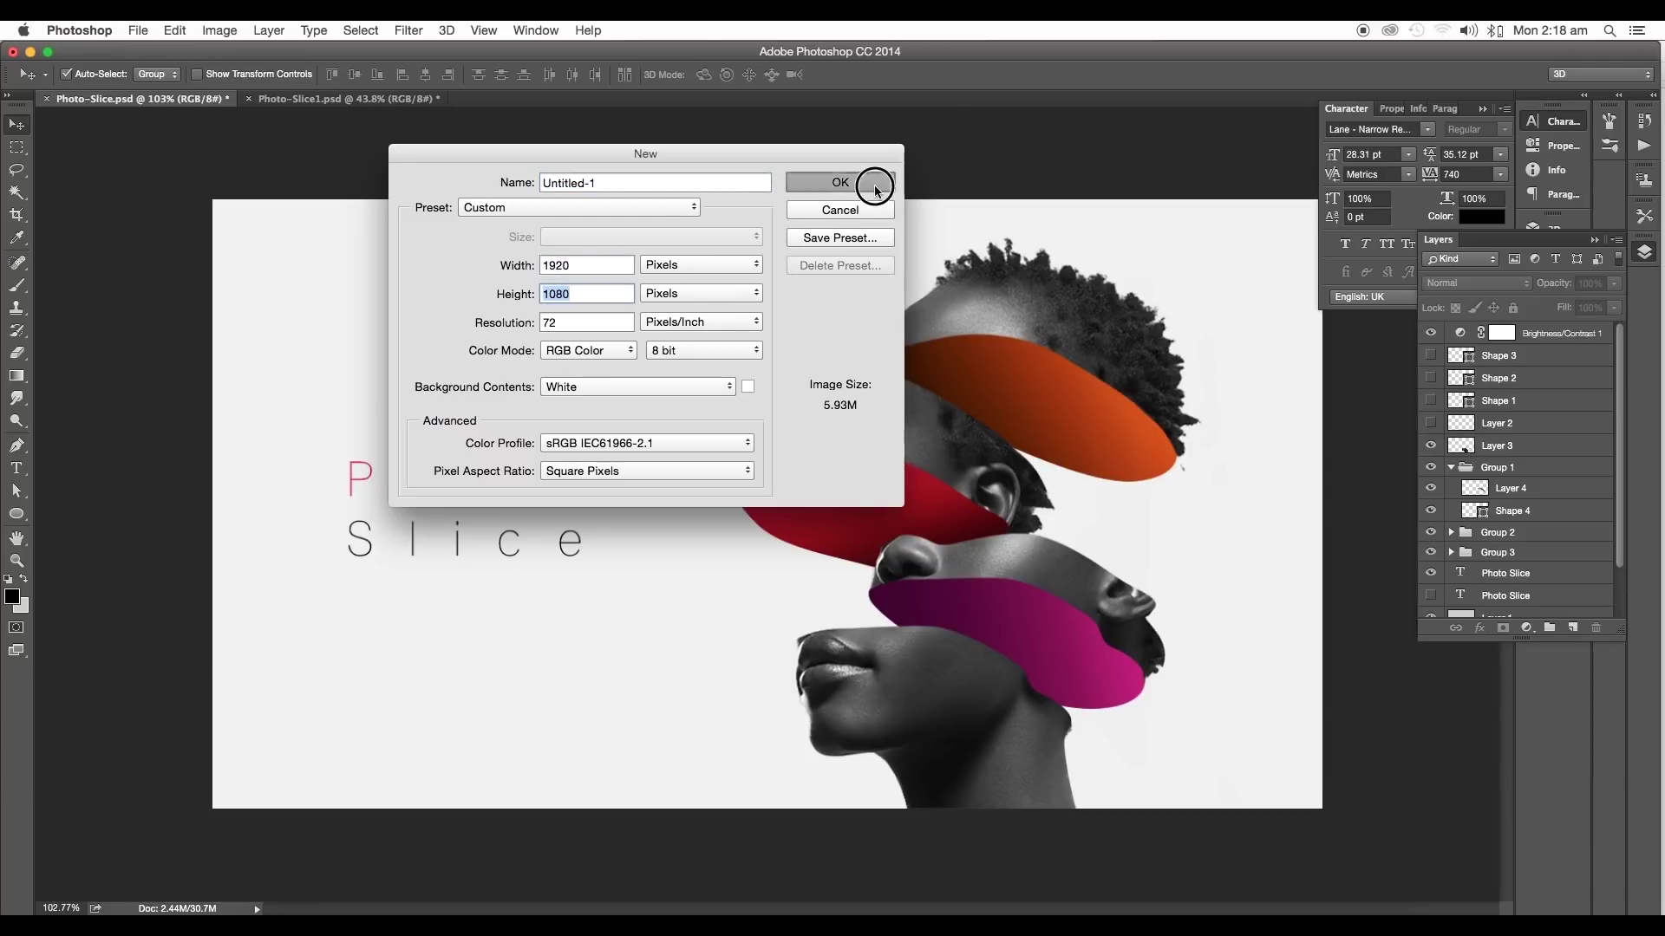
Place the portrait photo from Finder onto the canvas, enlarge it and nudge it into position
left_click(276, 907)
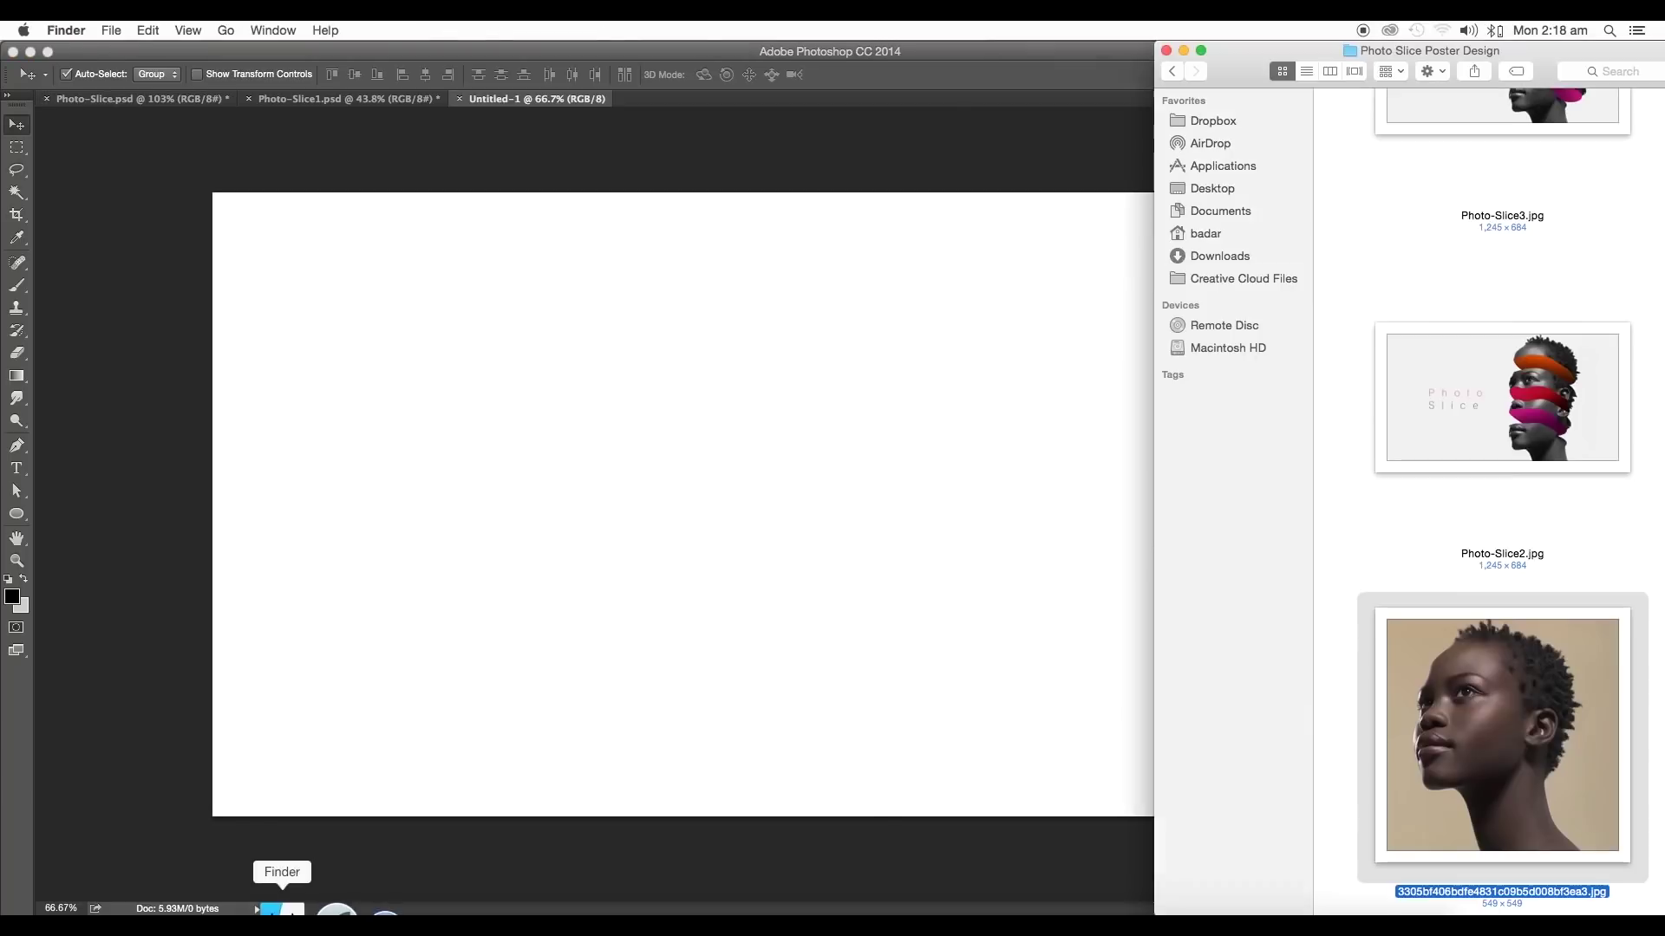
mouse_move(1513, 747)
left_mouse_down()
mouse_move(889, 535)
mouse_move(631, 482)
left_mouse_up()
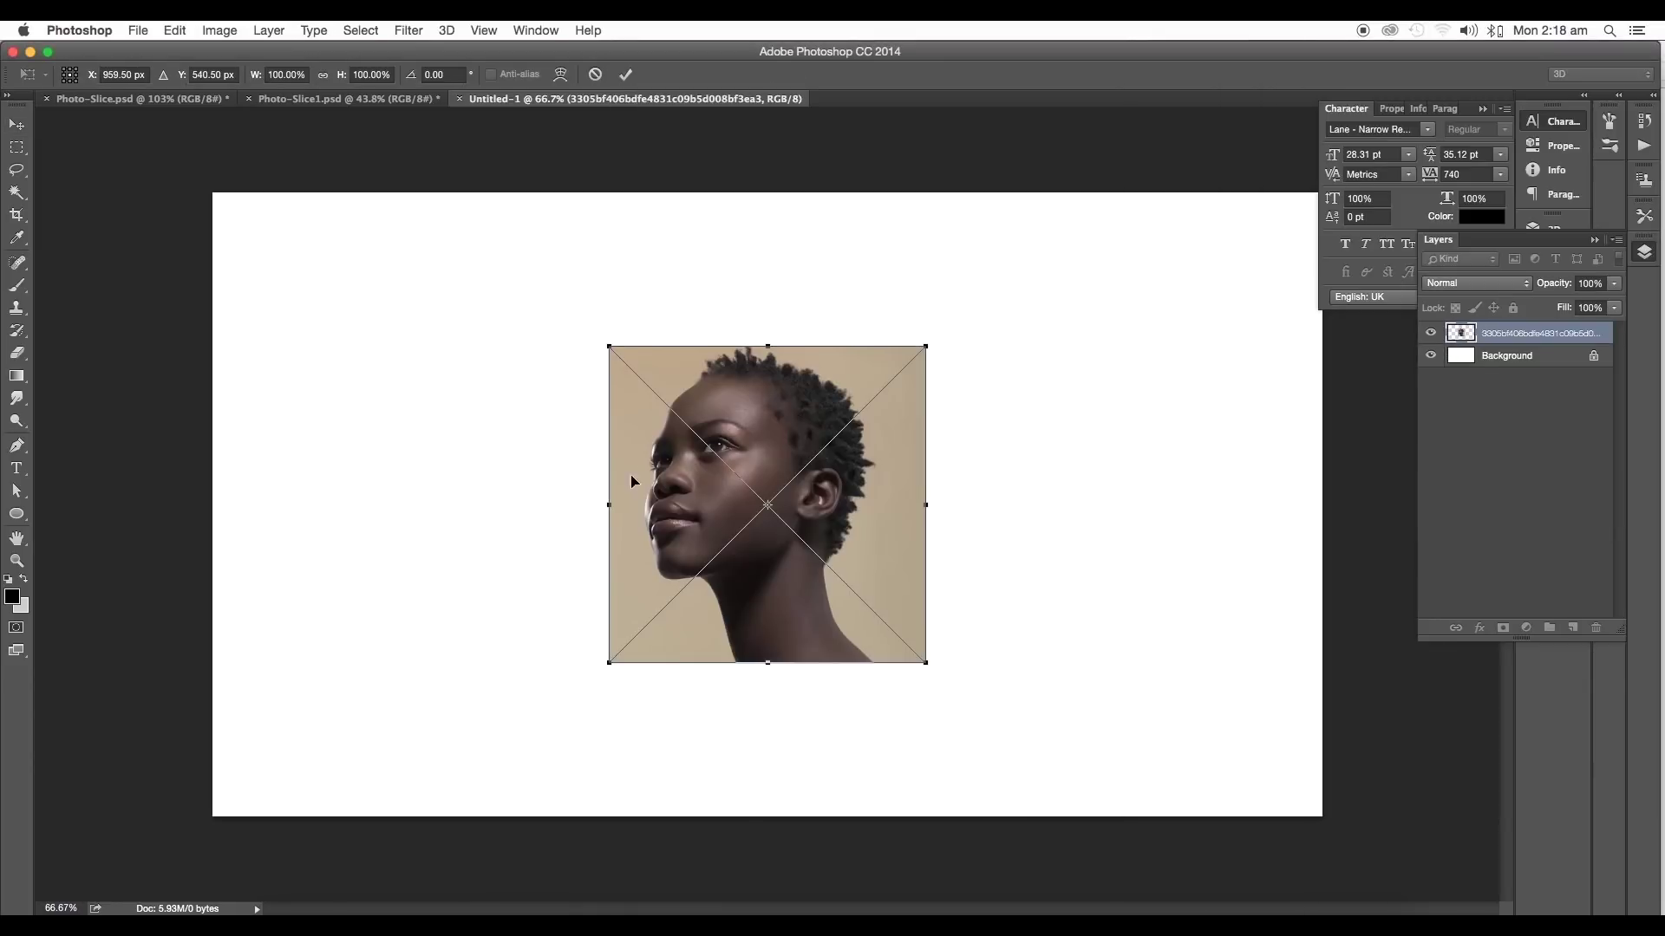
left_click_drag(926, 346, 998, 305)
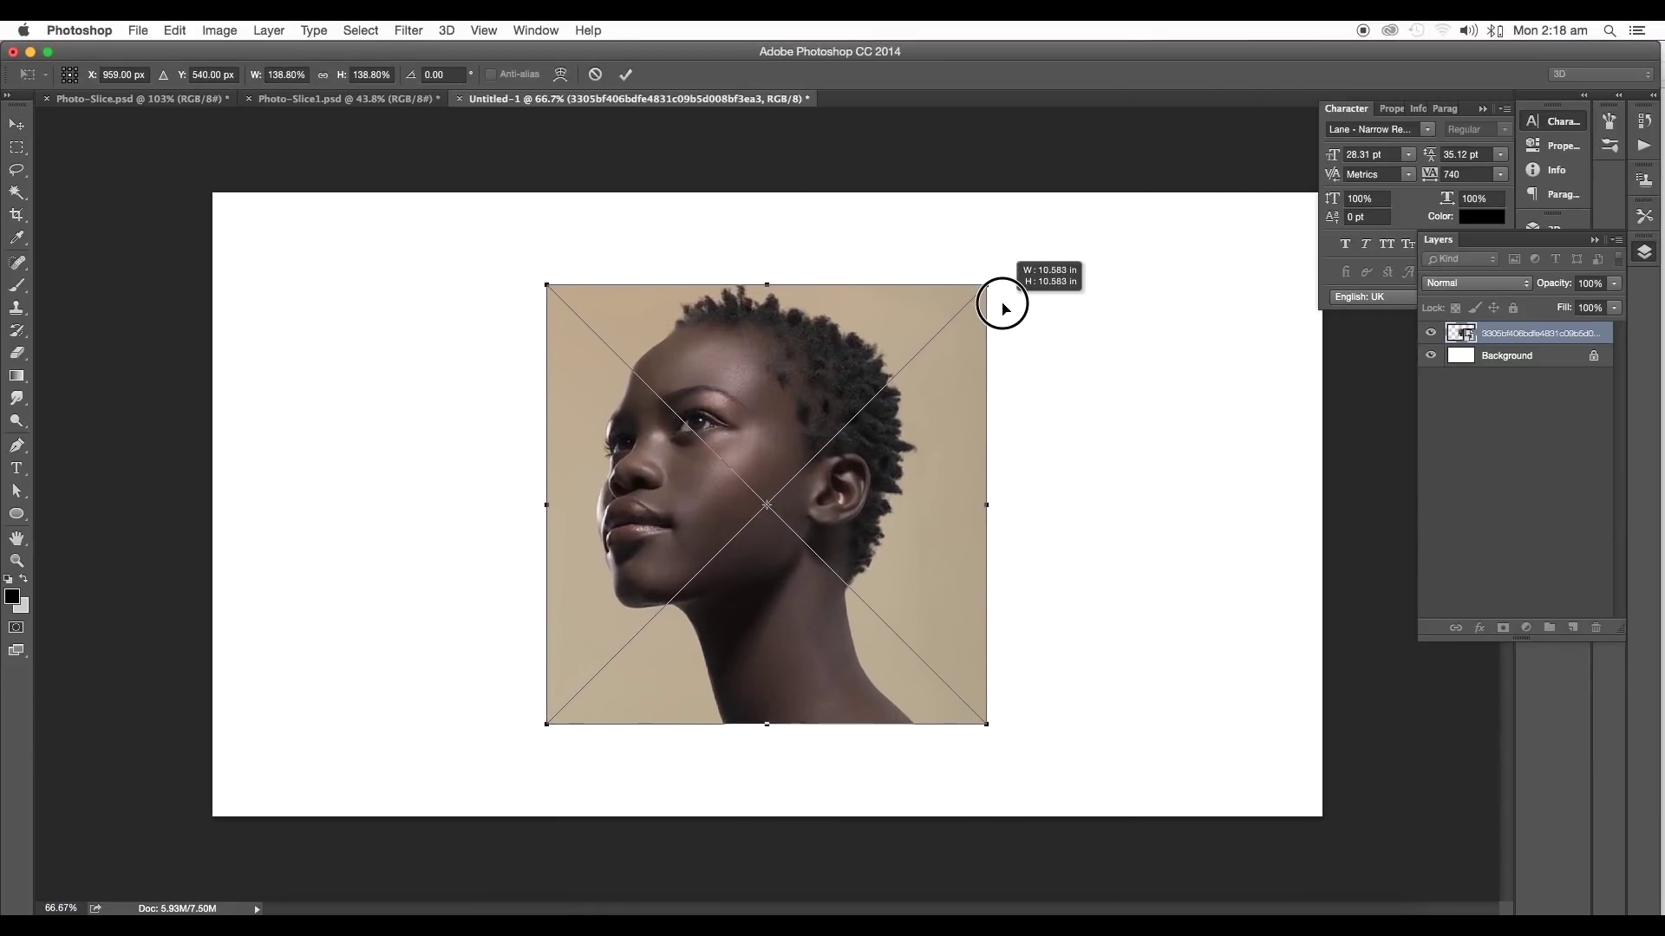
key("Return")
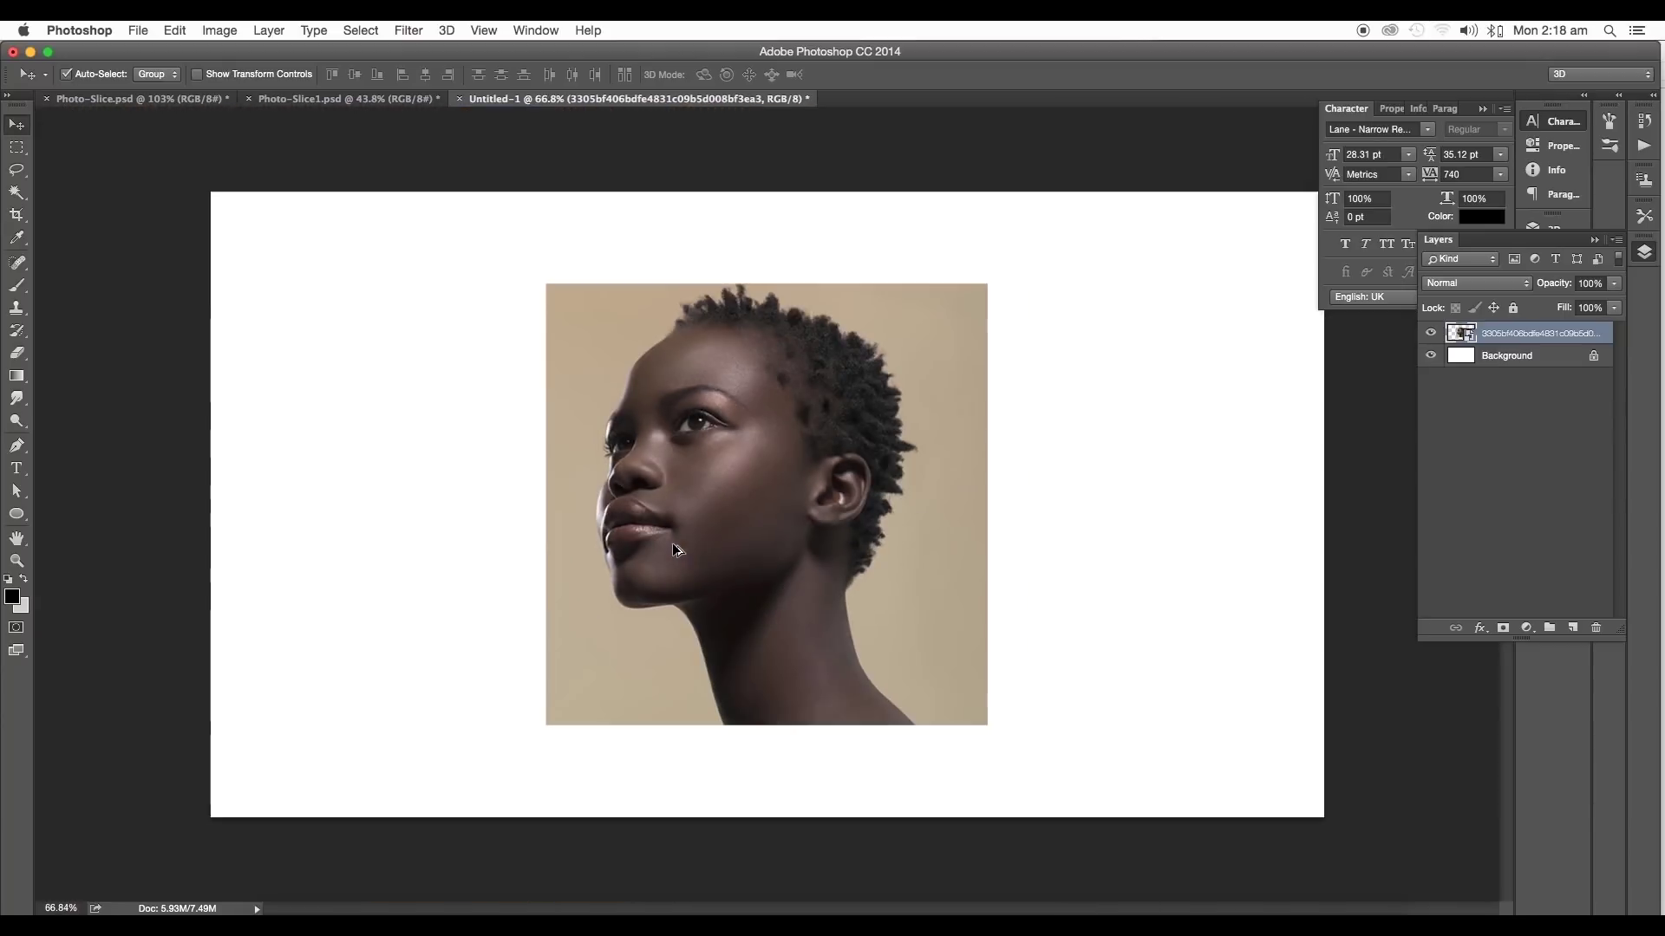
left_click_drag(772, 540, 789, 555)
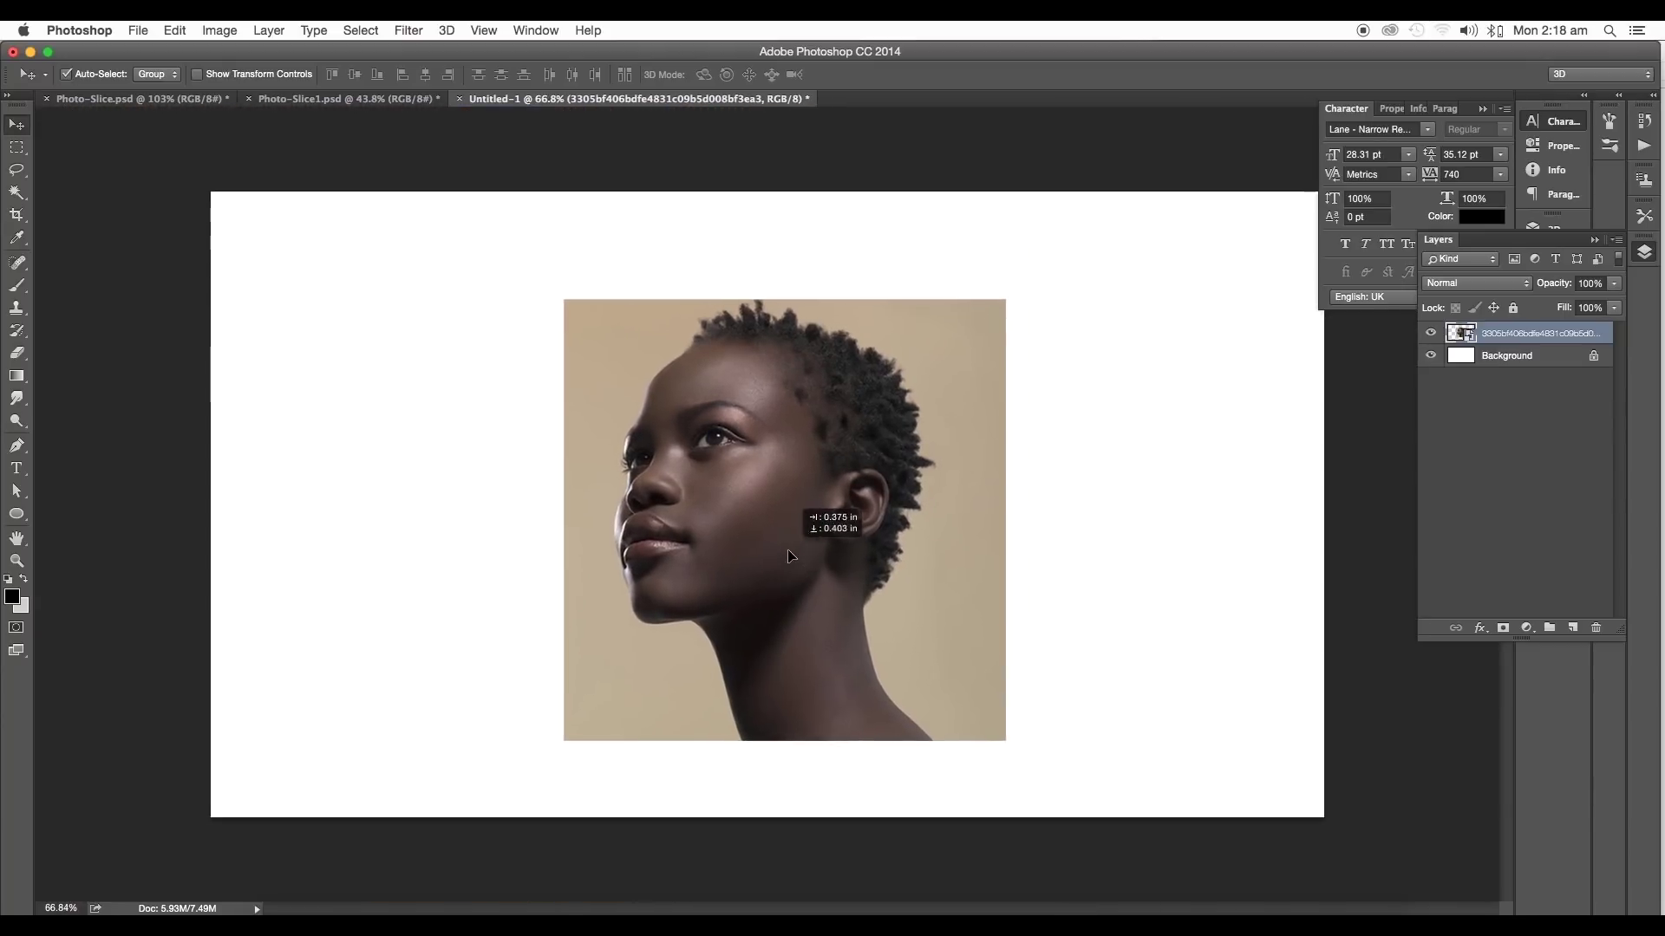
Duplicate the portrait layer and rasterize the copy
left_click_drag(1529, 334, 1573, 626)
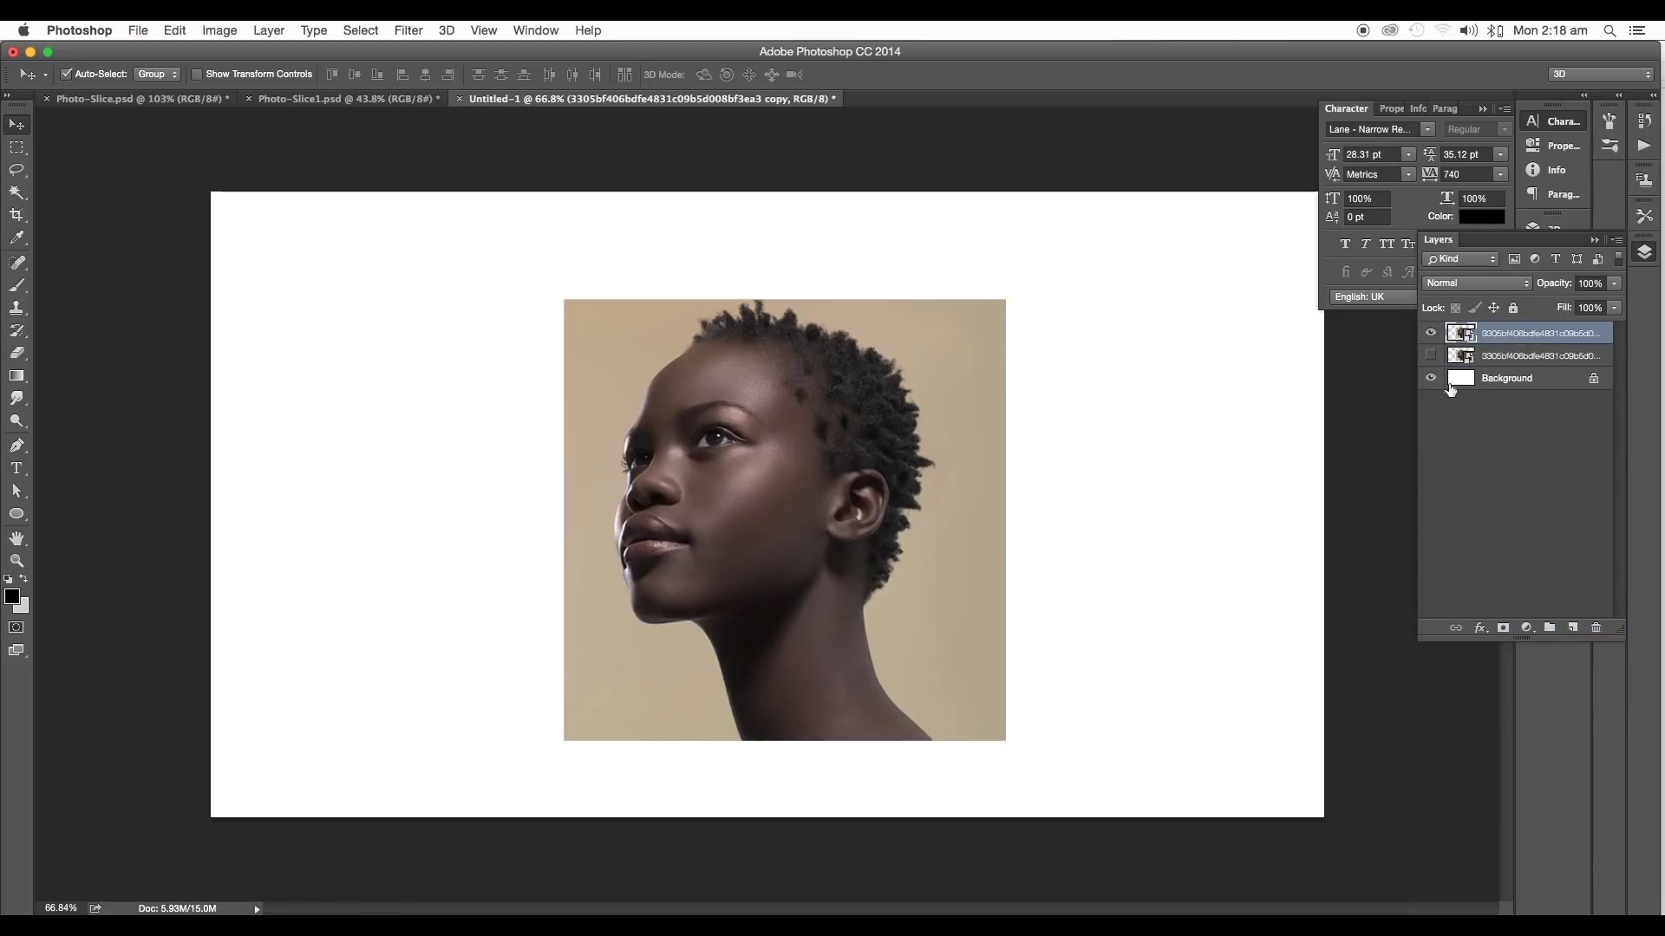
right_click(1491, 340)
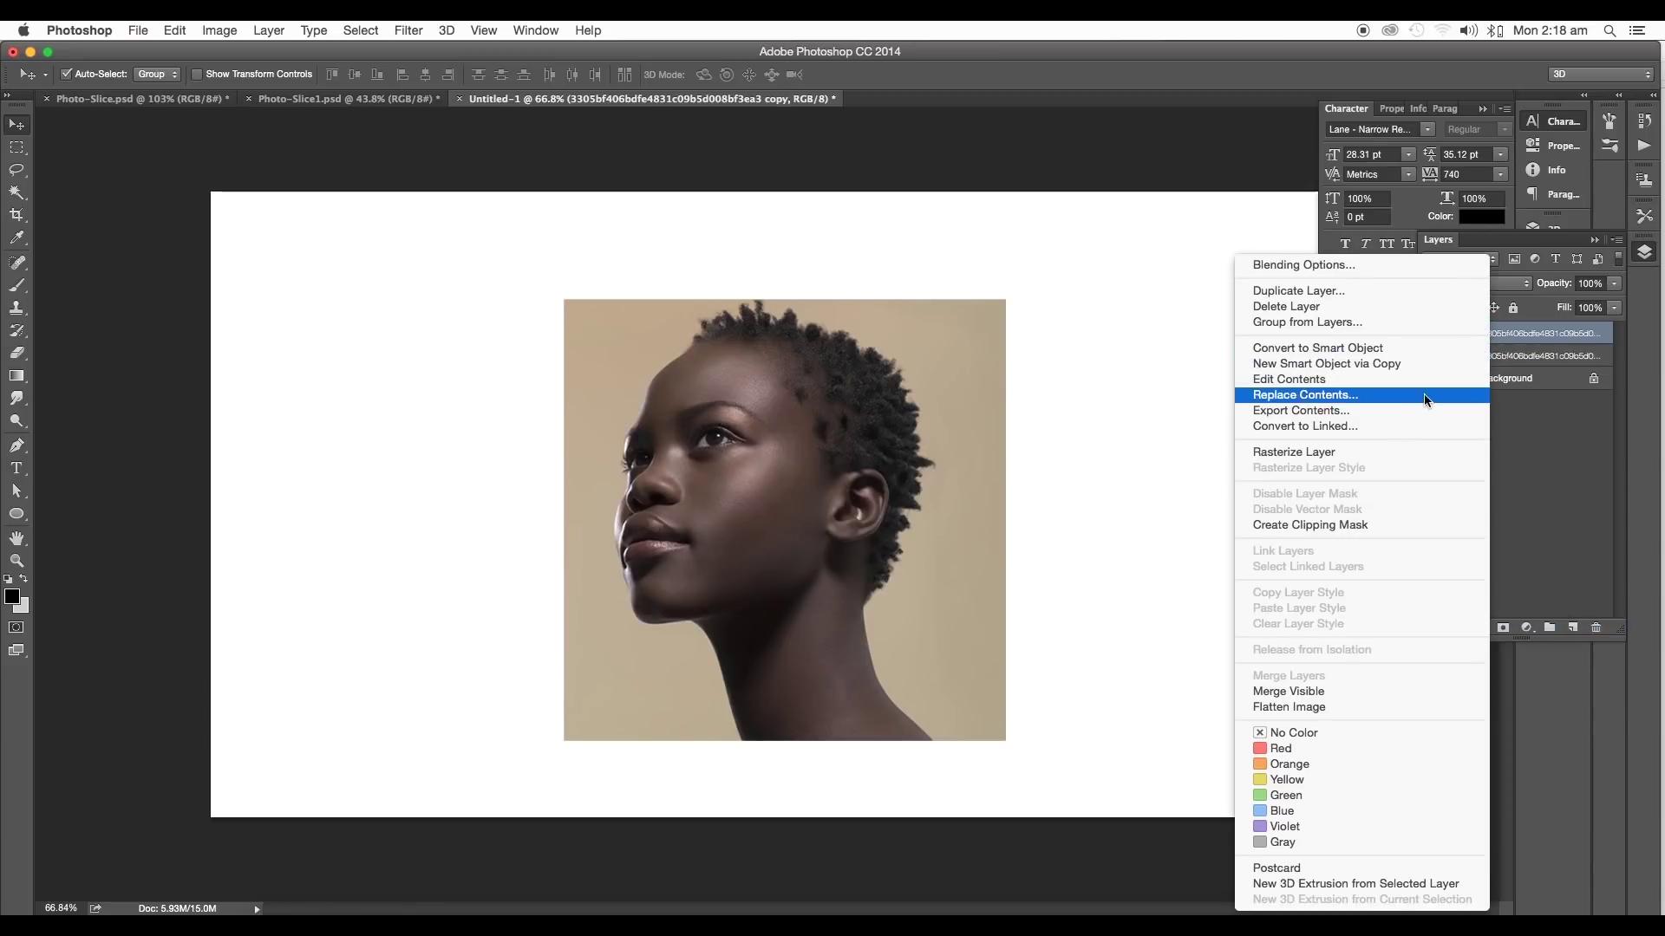
left_click(1392, 454)
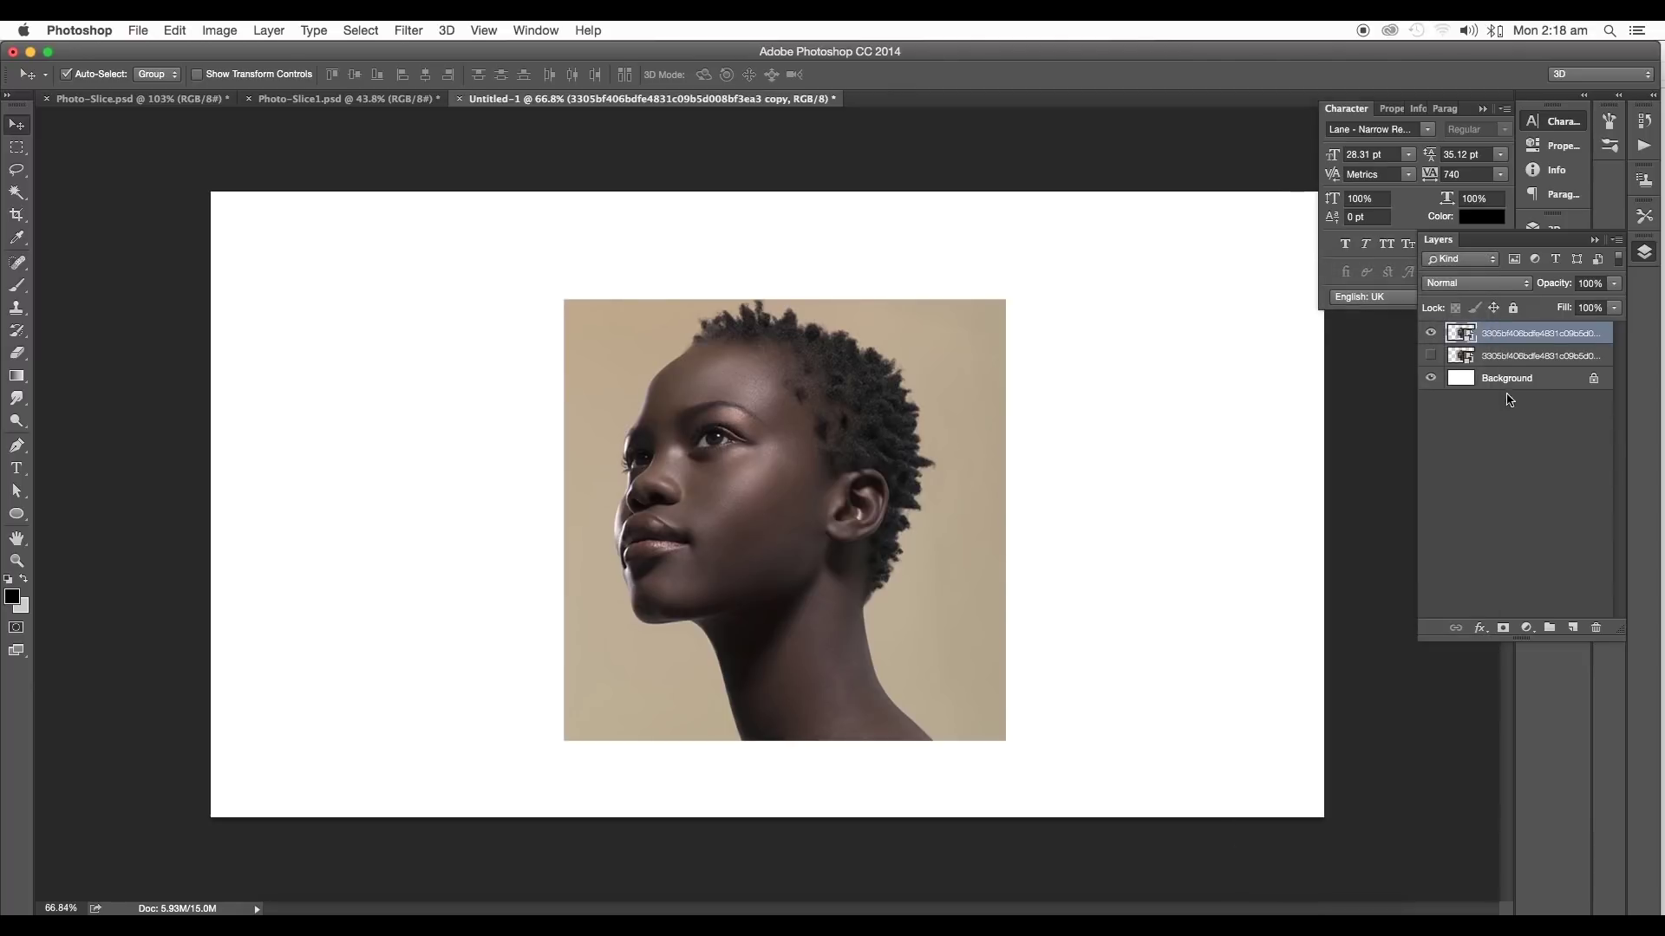
Open Select > Color Range and sample the beige background with the eyedropper
left_click(1431, 333)
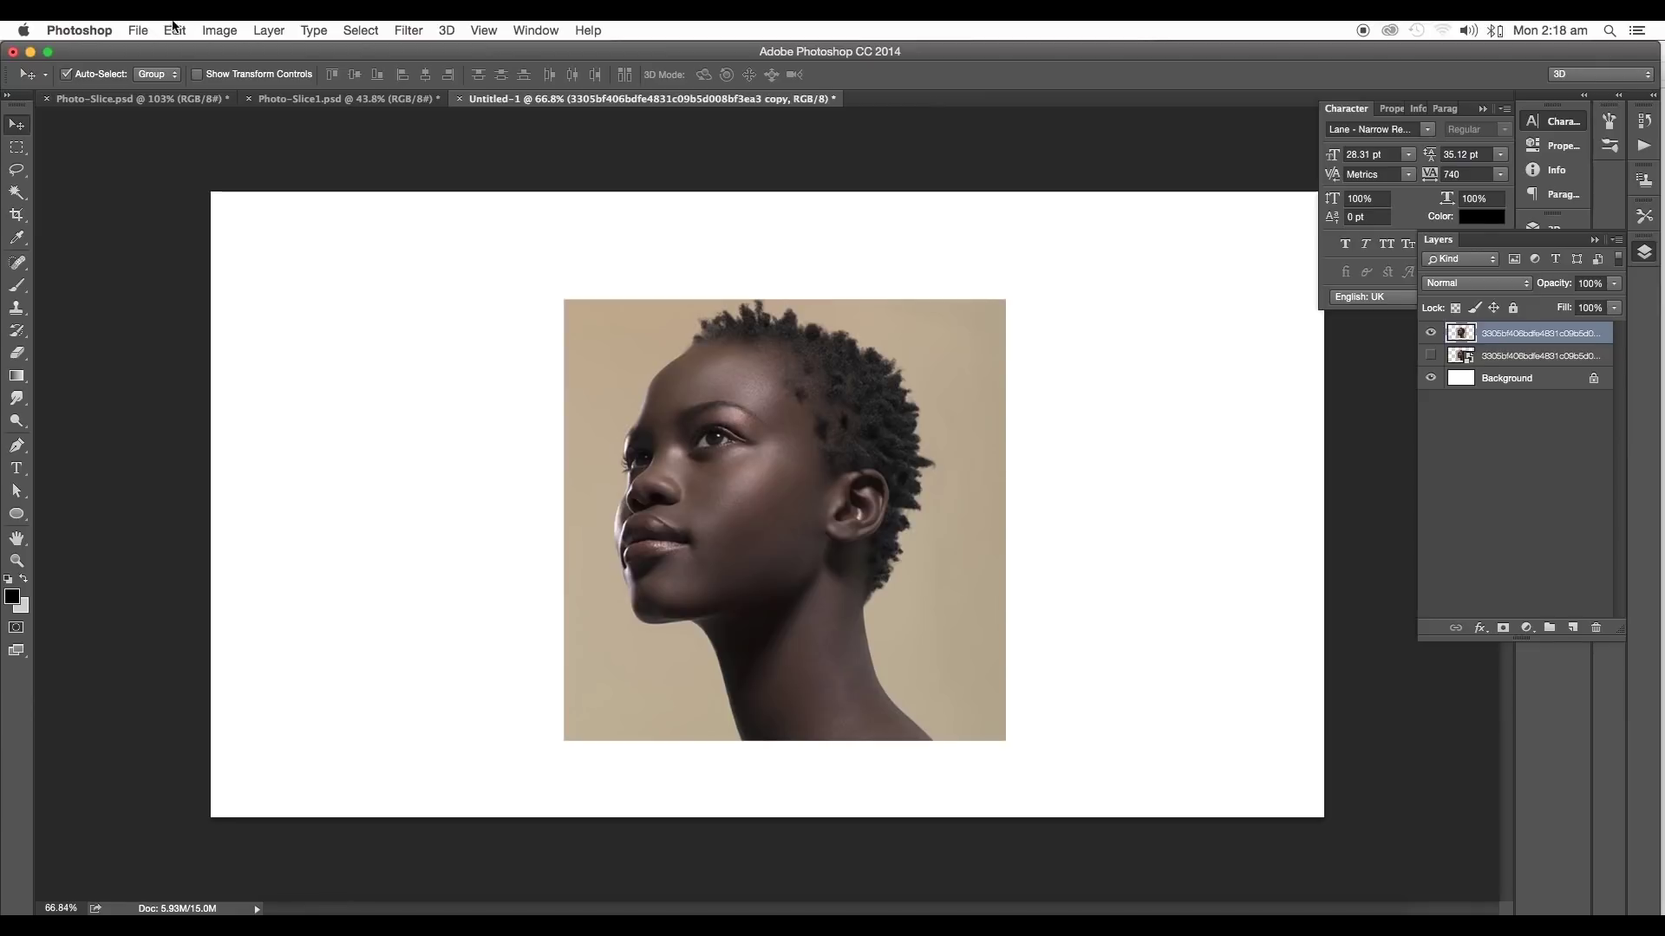
left_click(373, 30)
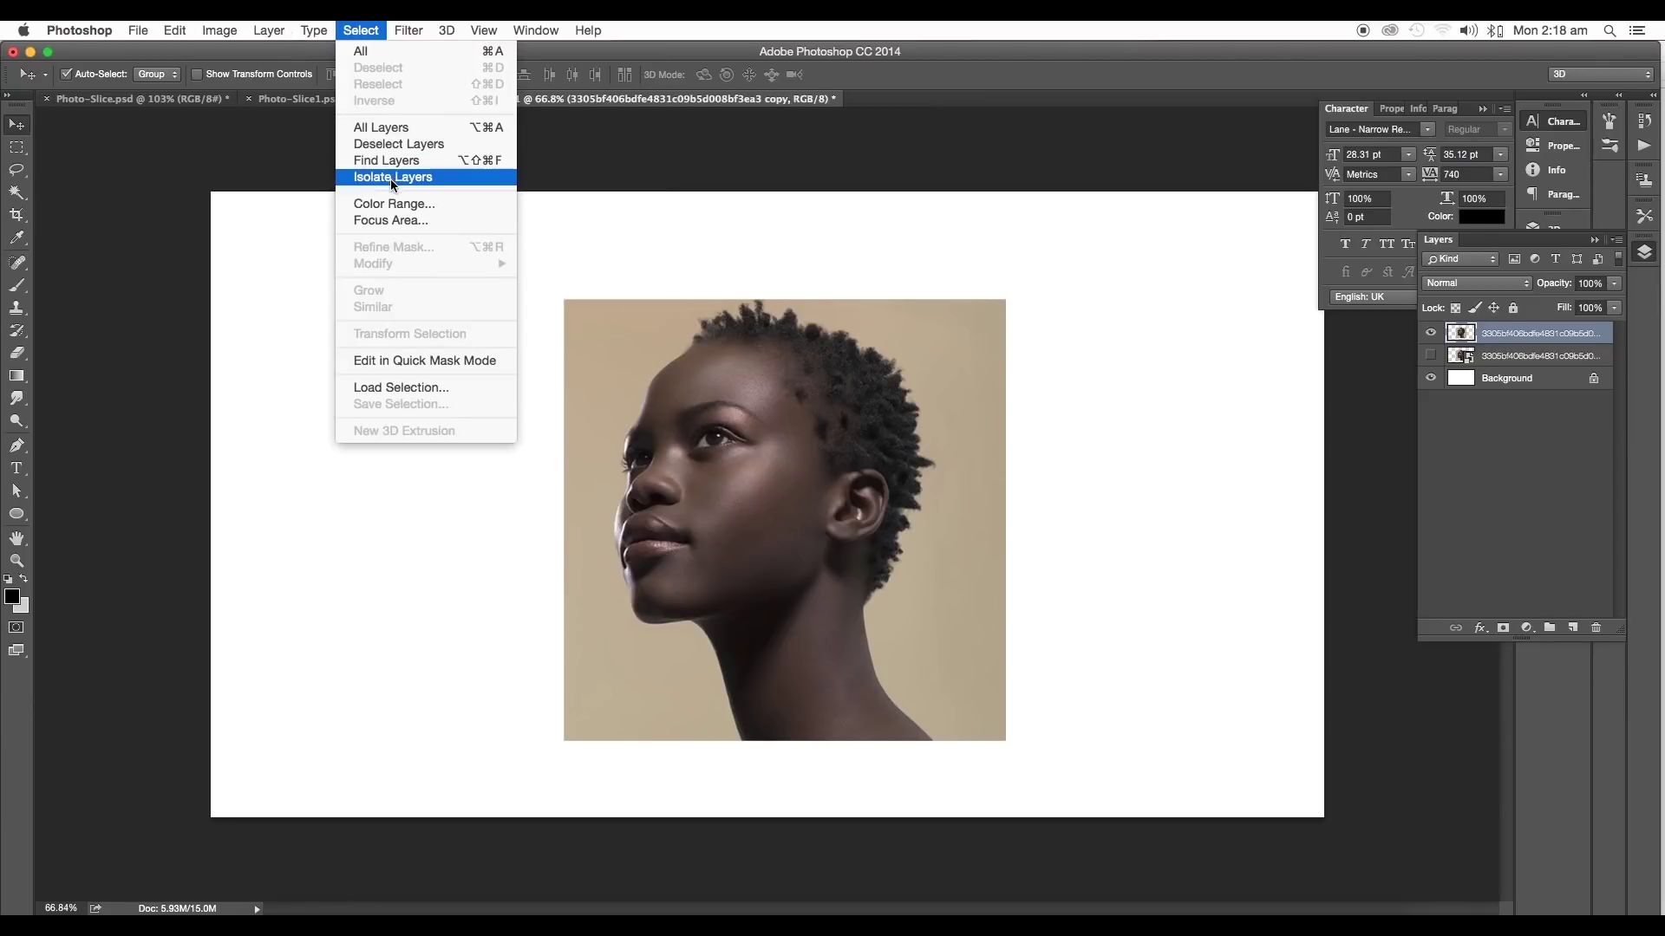
left_click(395, 203)
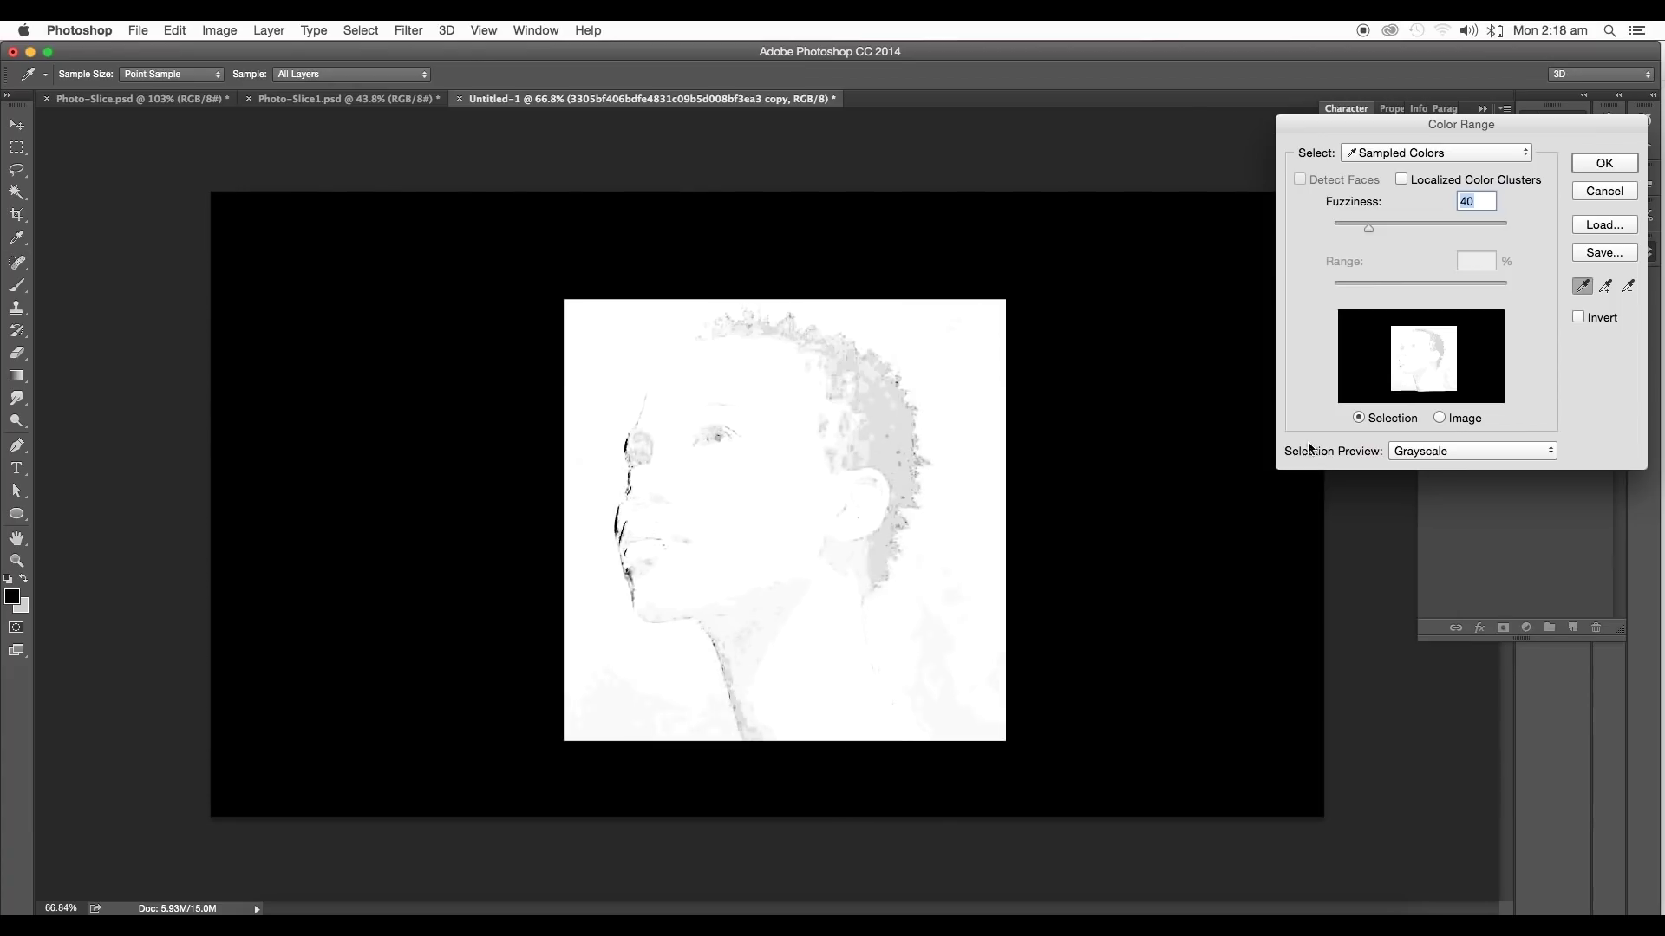
scroll(760, 483, "up", 3)
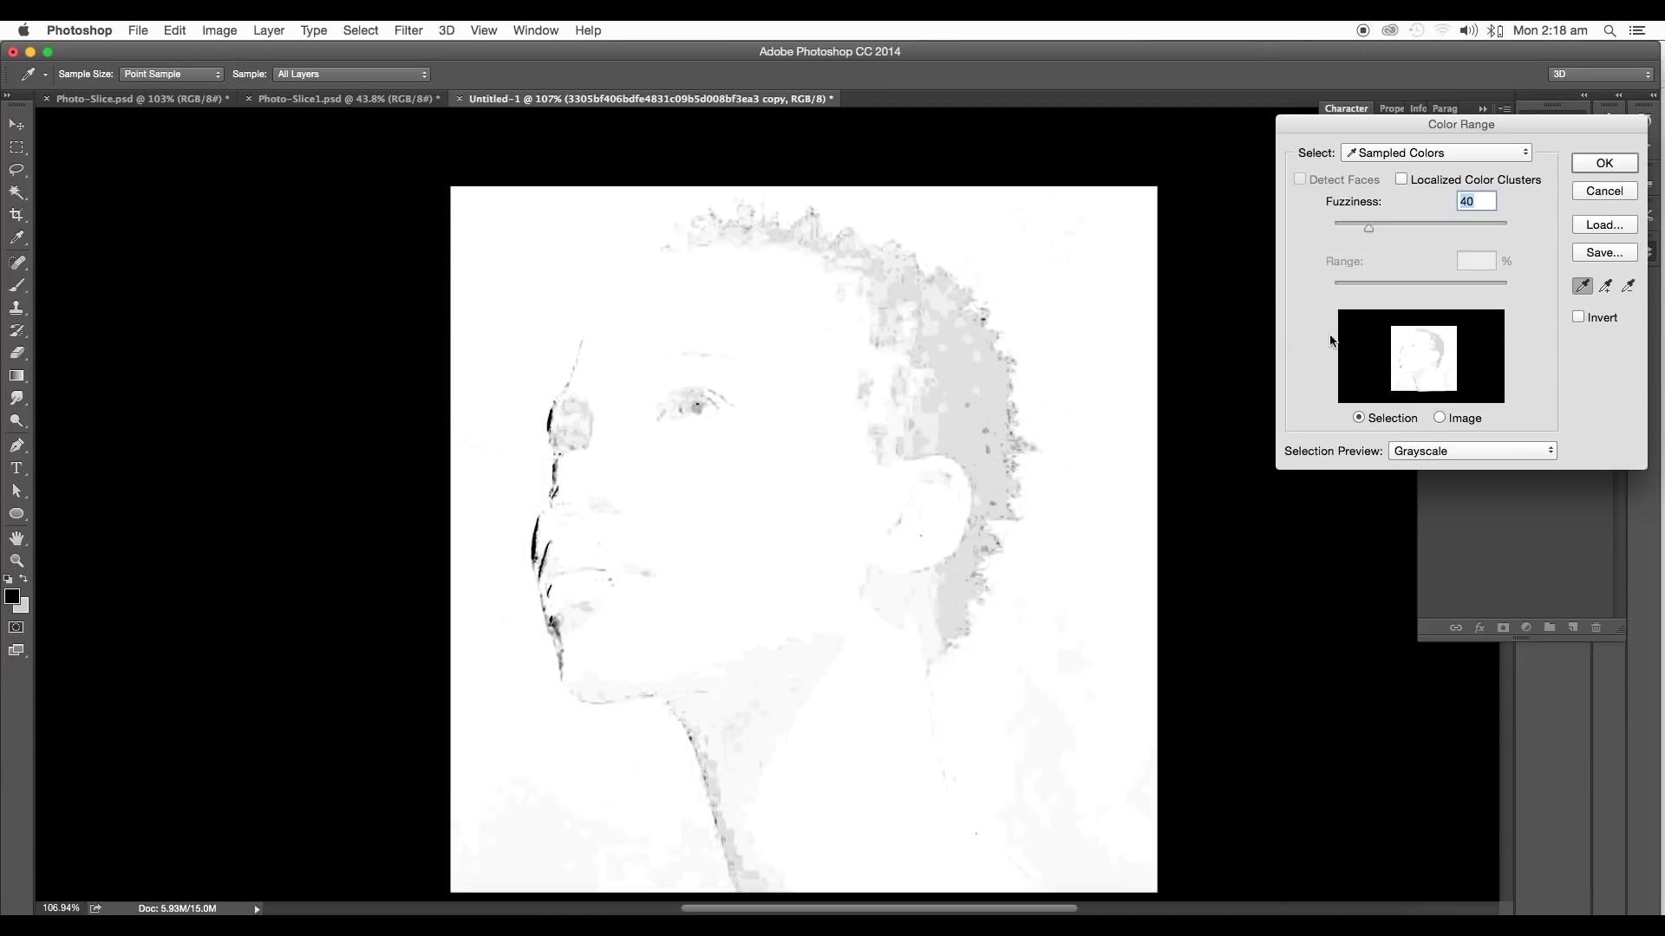
left_click(1439, 343)
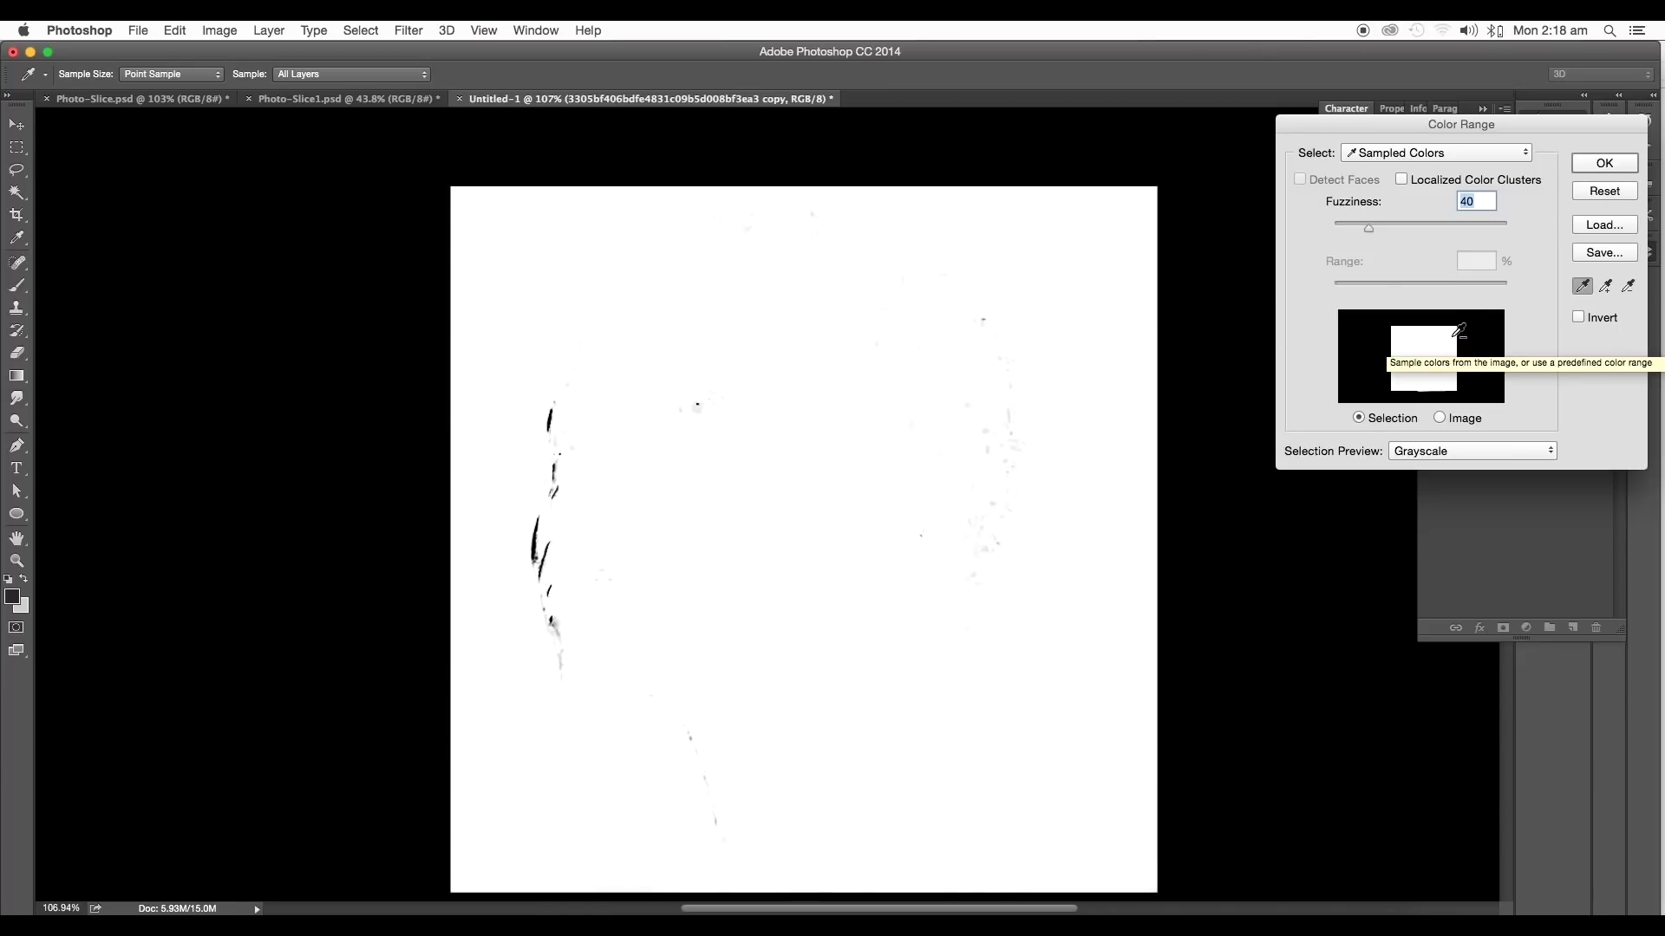
left_click(1460, 331)
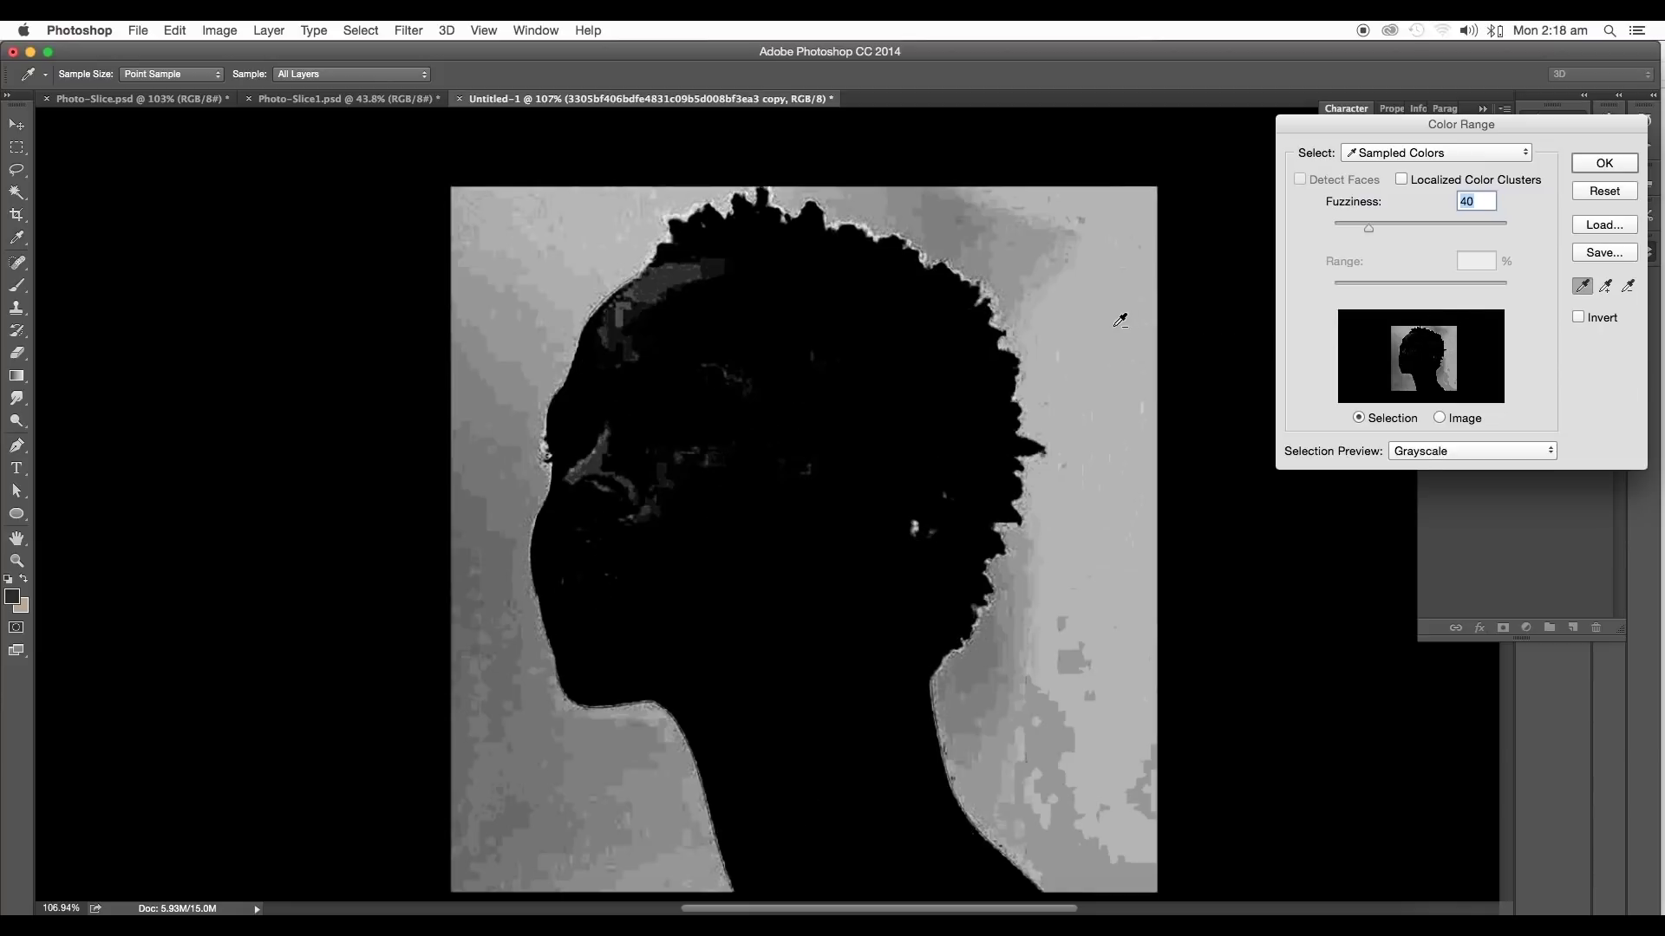
left_click(1116, 321)
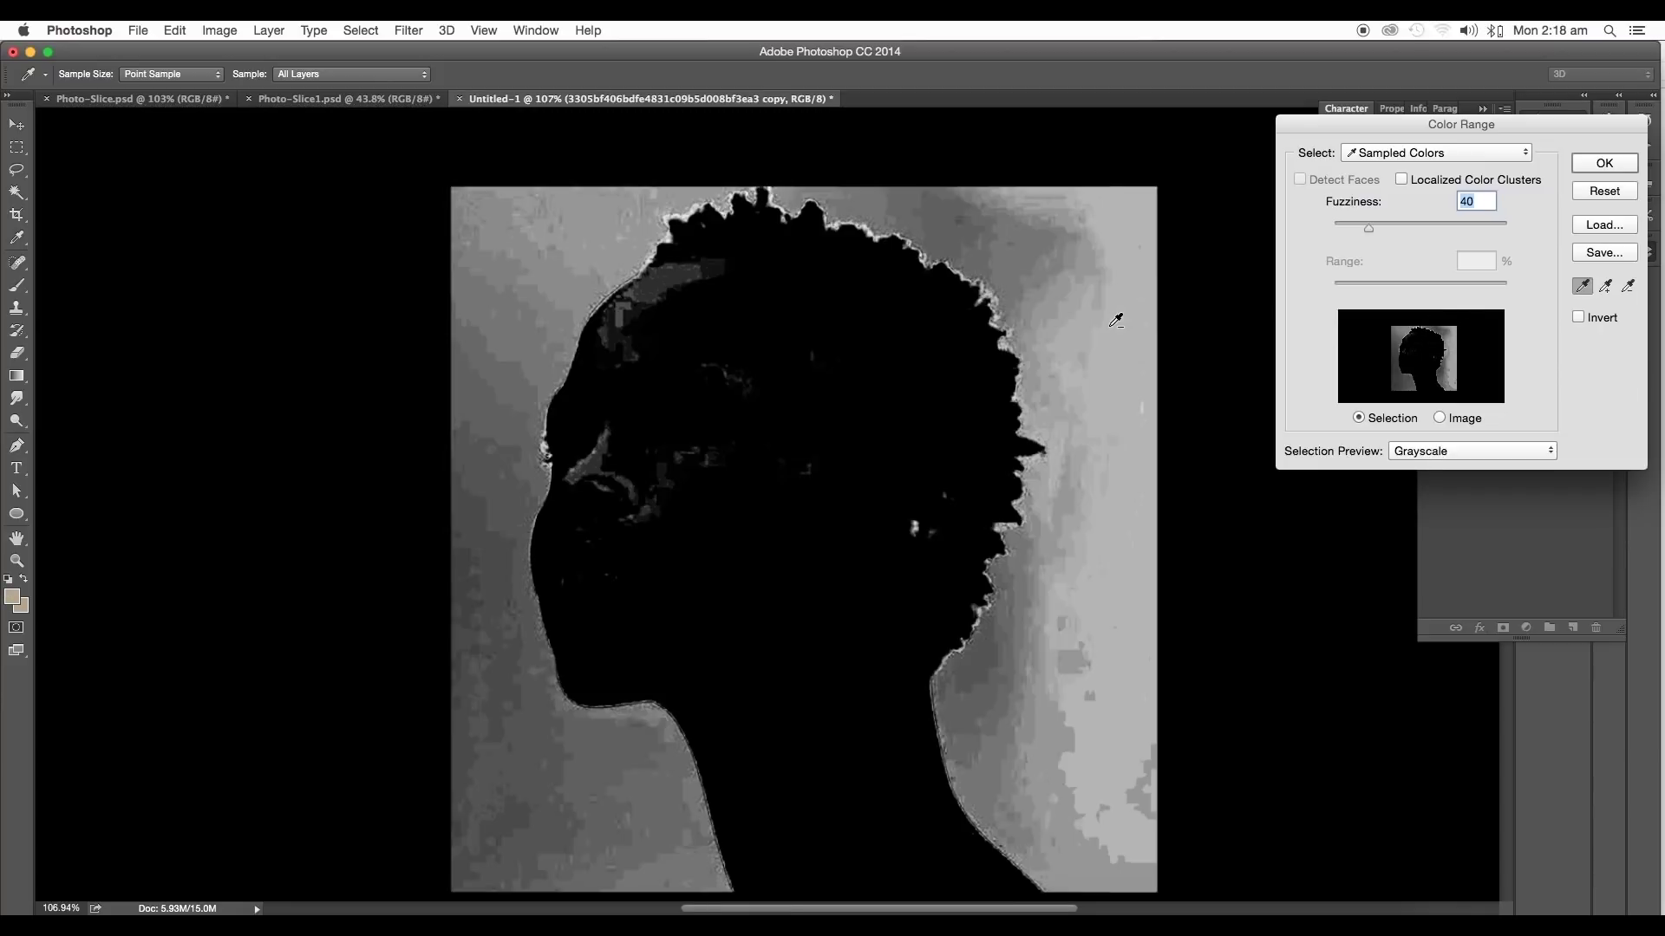
left_click(897, 299, "shift")
key("ctrl+alt")
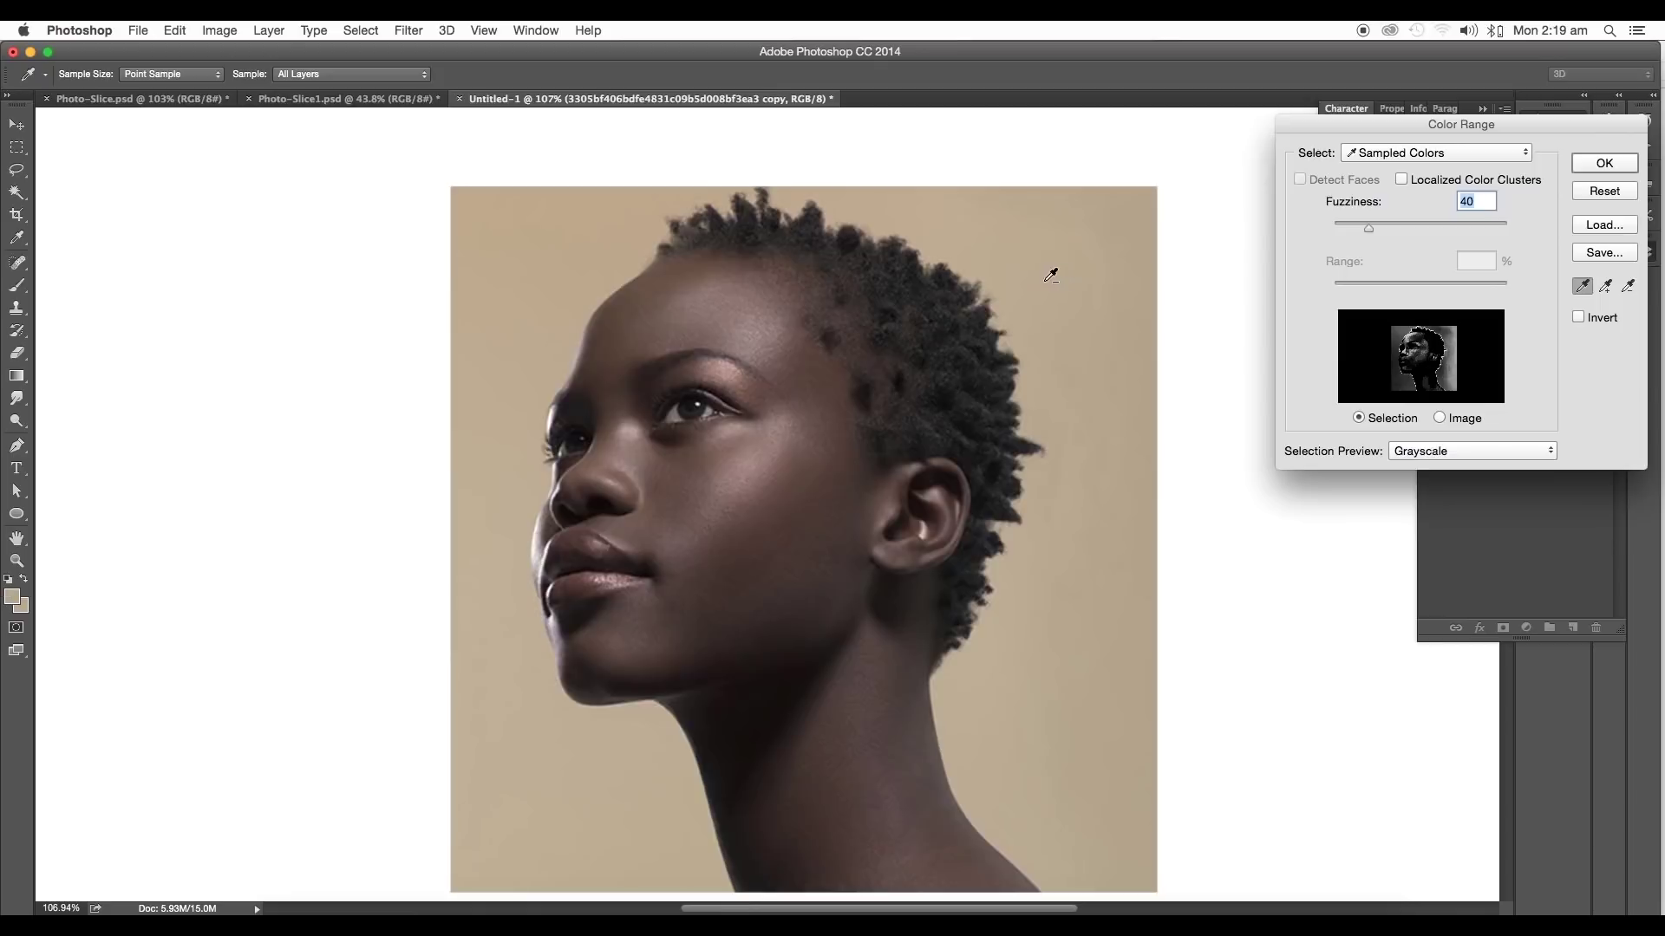
left_click(1019, 259, "alt")
left_click(1001, 261)
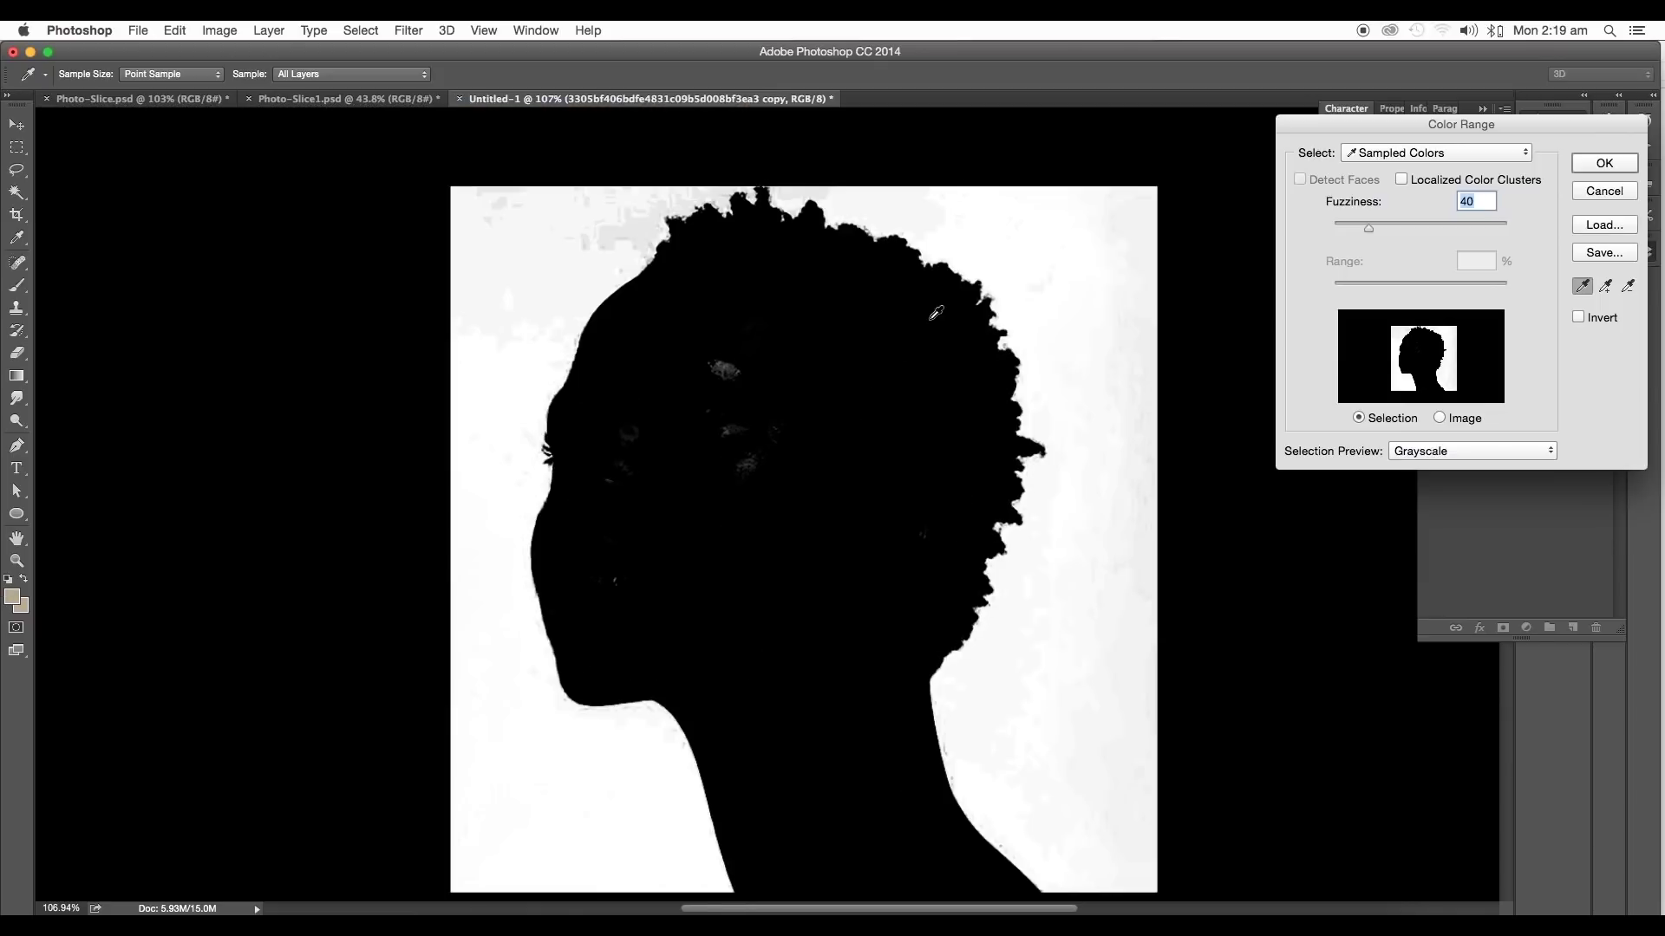
scroll(761, 501, "up", 3)
scroll(732, 502, "down", 2)
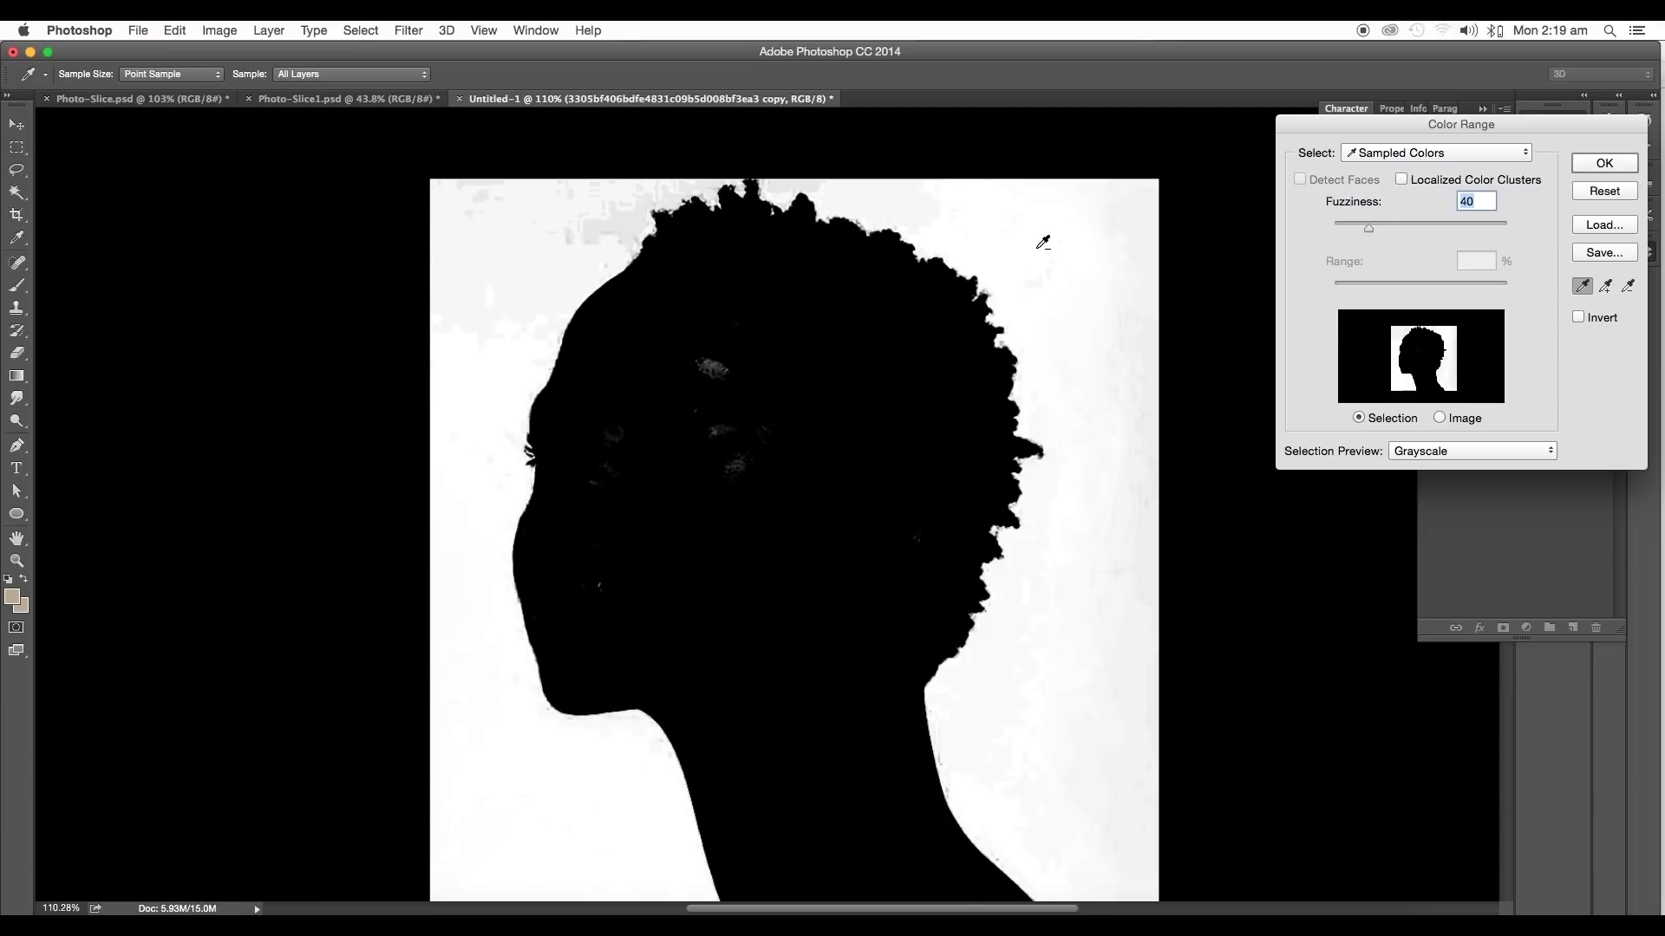
Add the remaining background patches and tune Fuzziness until the backdrop is cleanly selected
mouse_move(1368, 228)
left_mouse_down()
mouse_move(1387, 229)
mouse_move(1354, 237)
left_mouse_up()
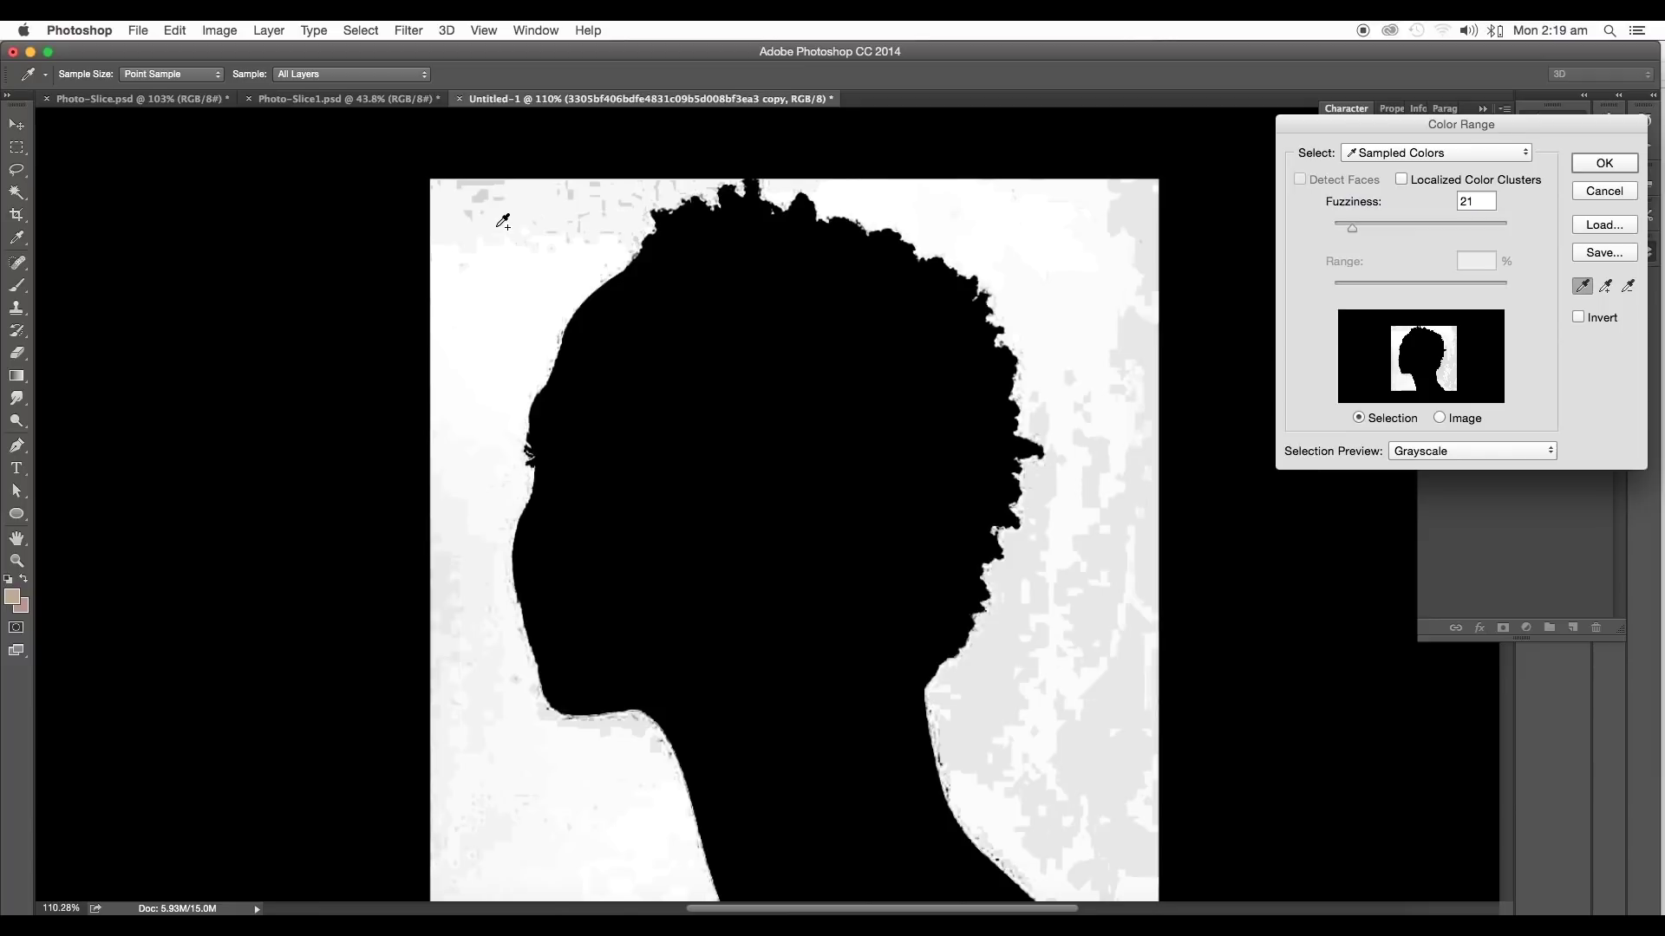
left_click(495, 201, "shift")
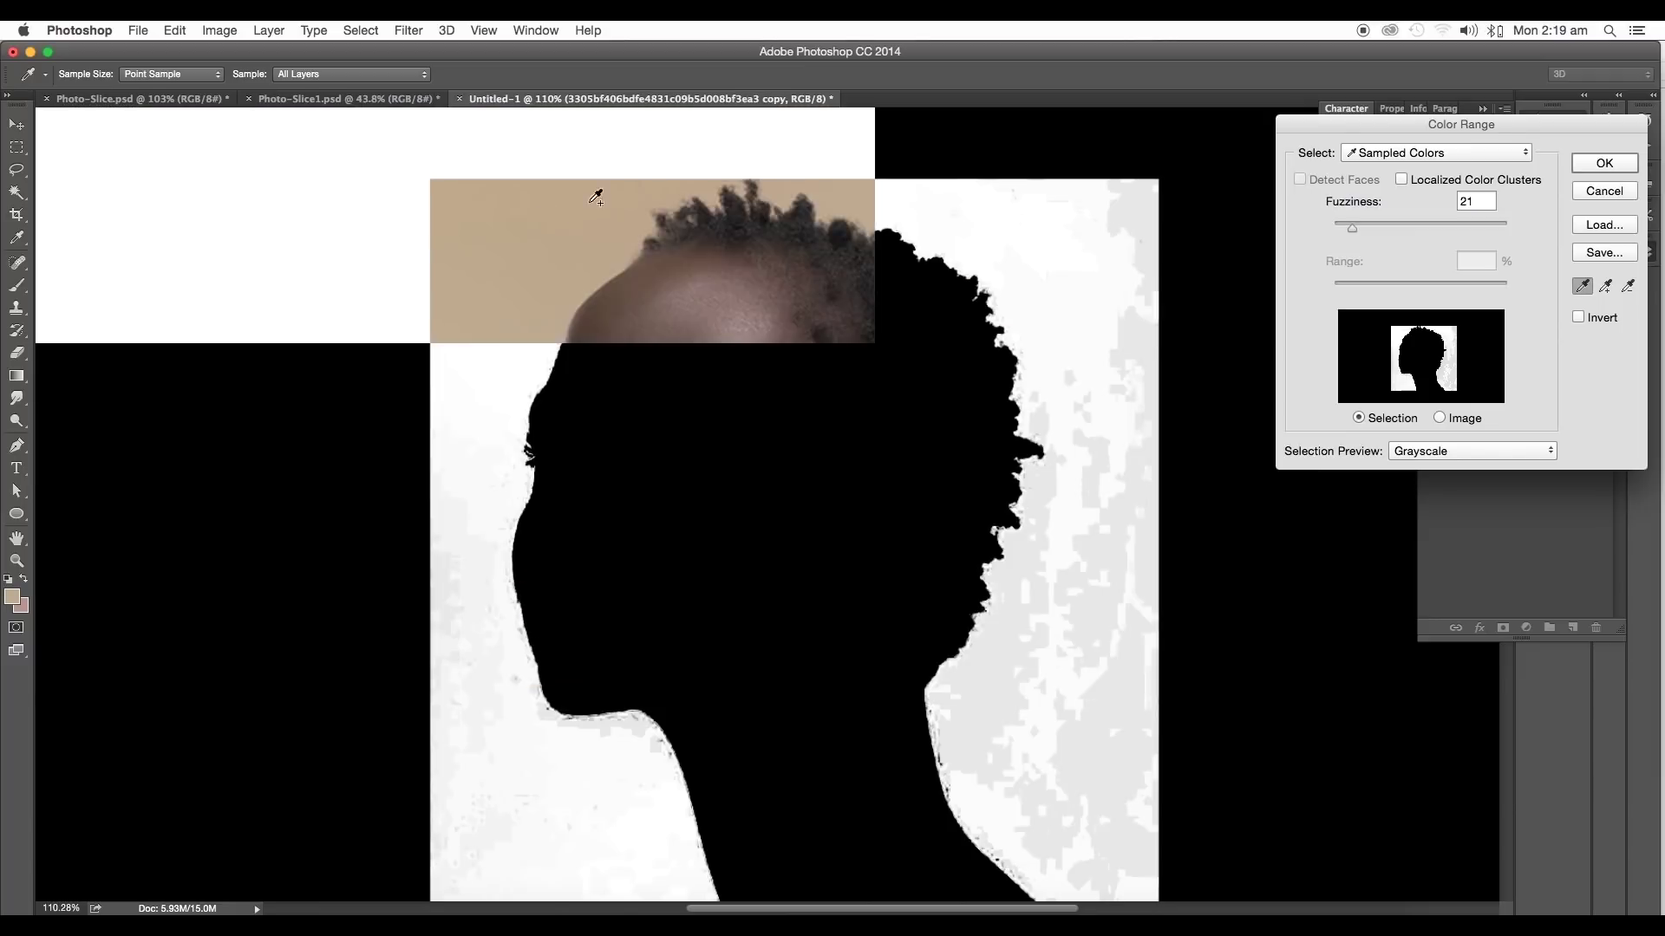
left_click(1159, 459, "shift")
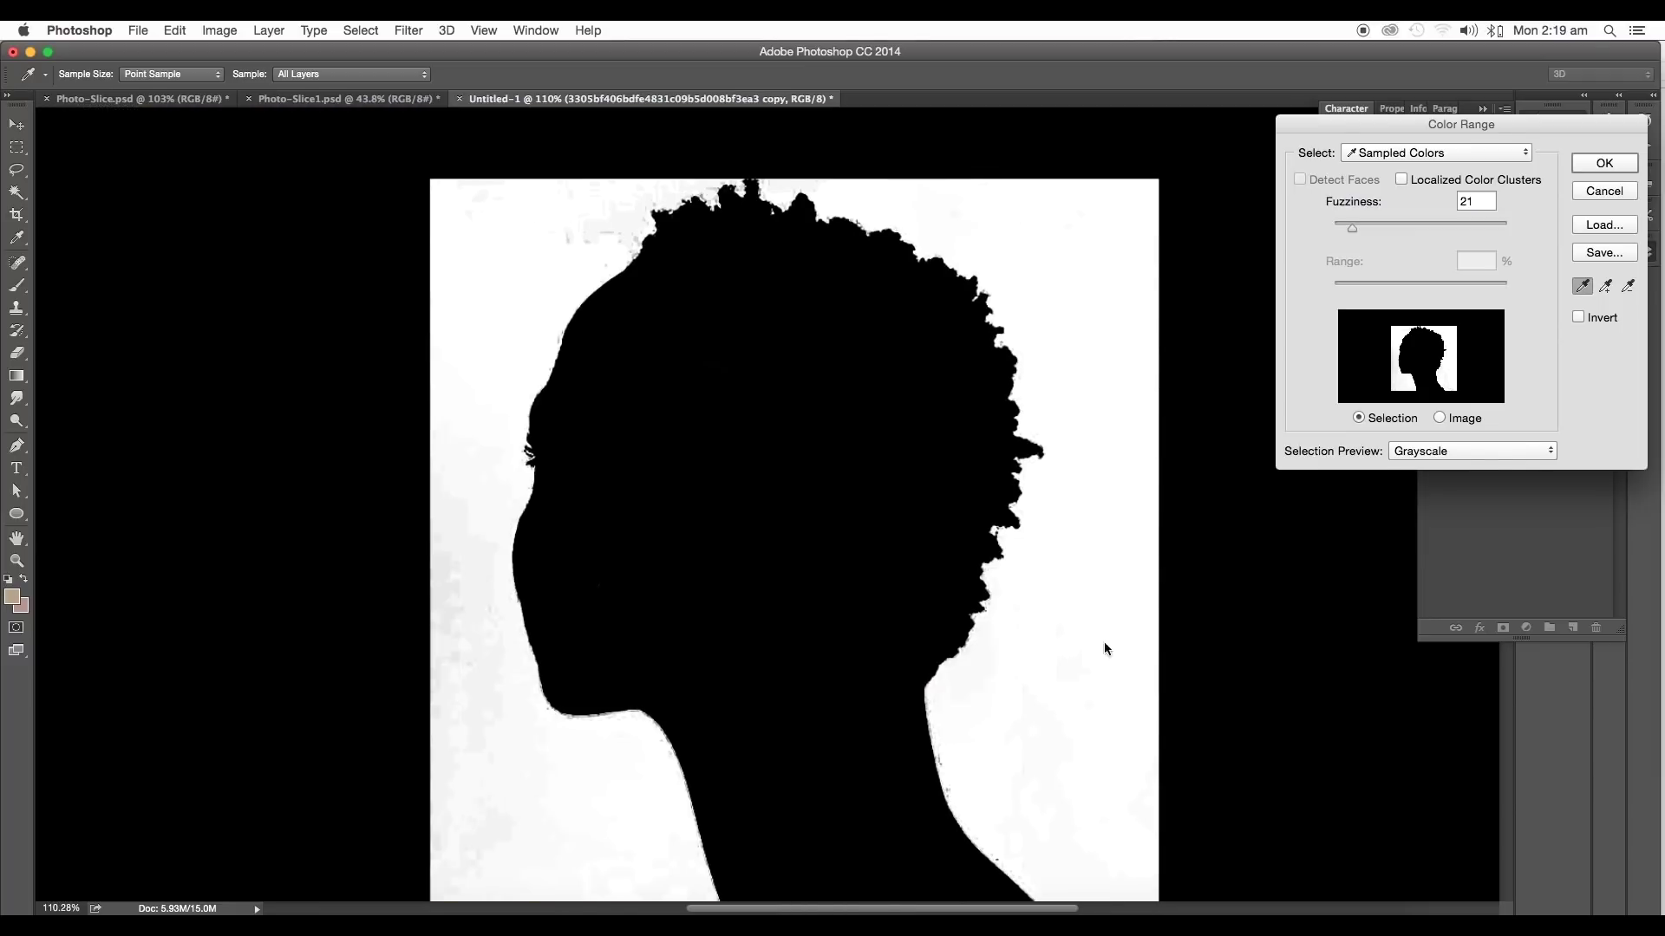
left_click(1059, 691, "shift")
left_click_drag(1352, 228, 1364, 232)
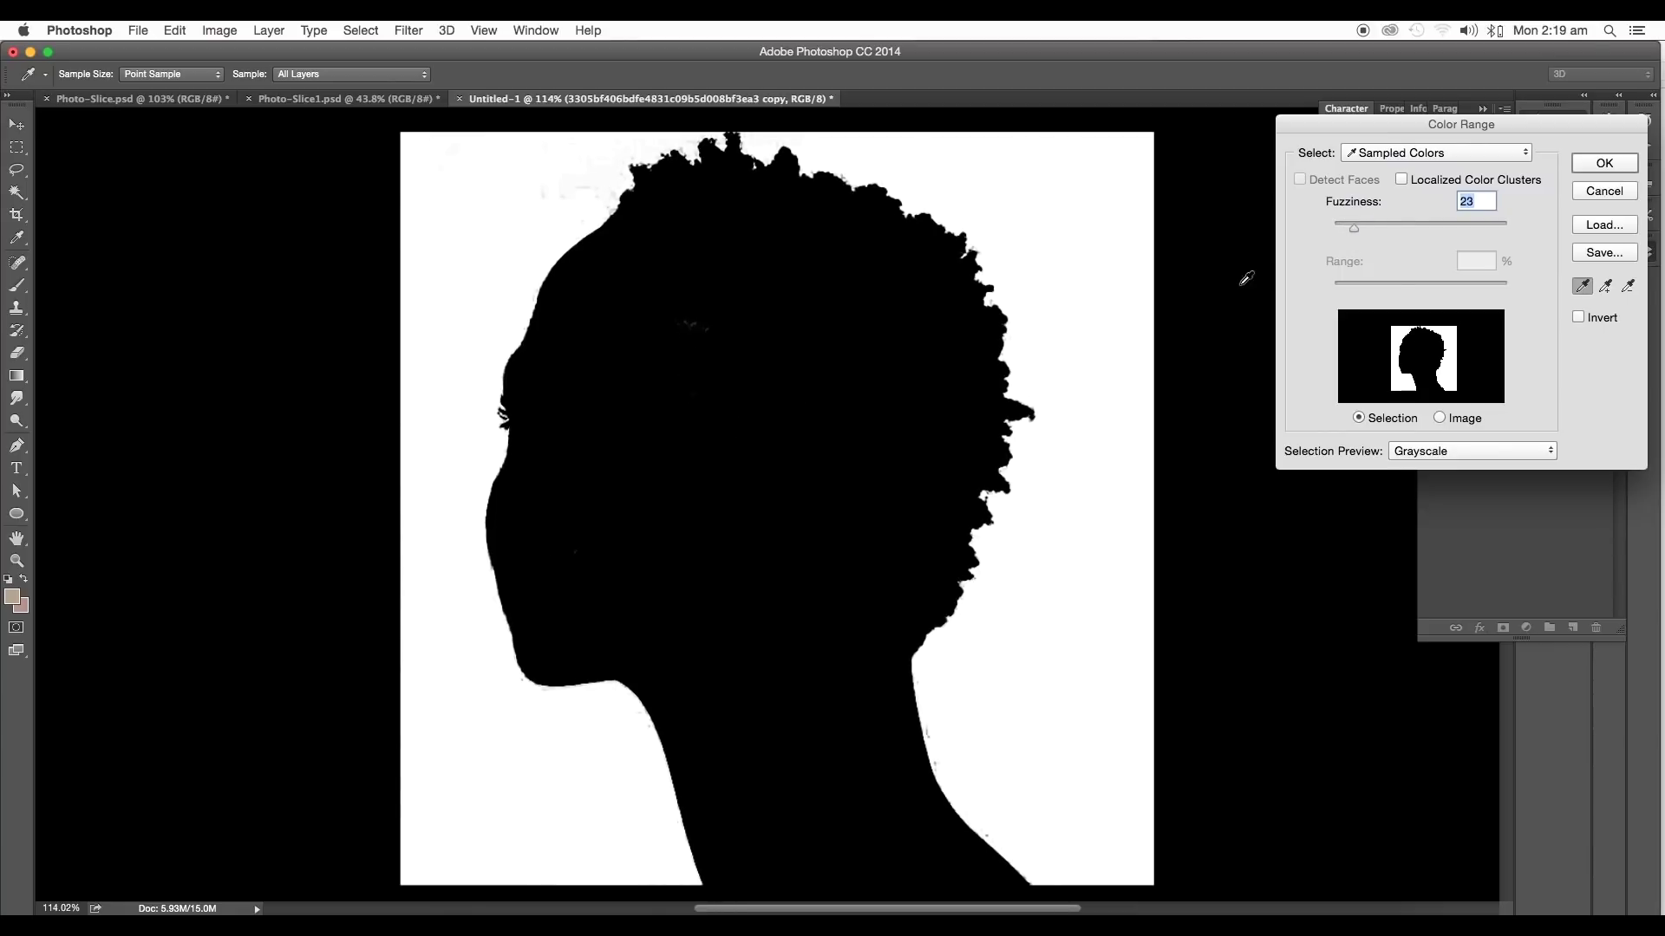
left_click_drag(1363, 234, 1361, 237)
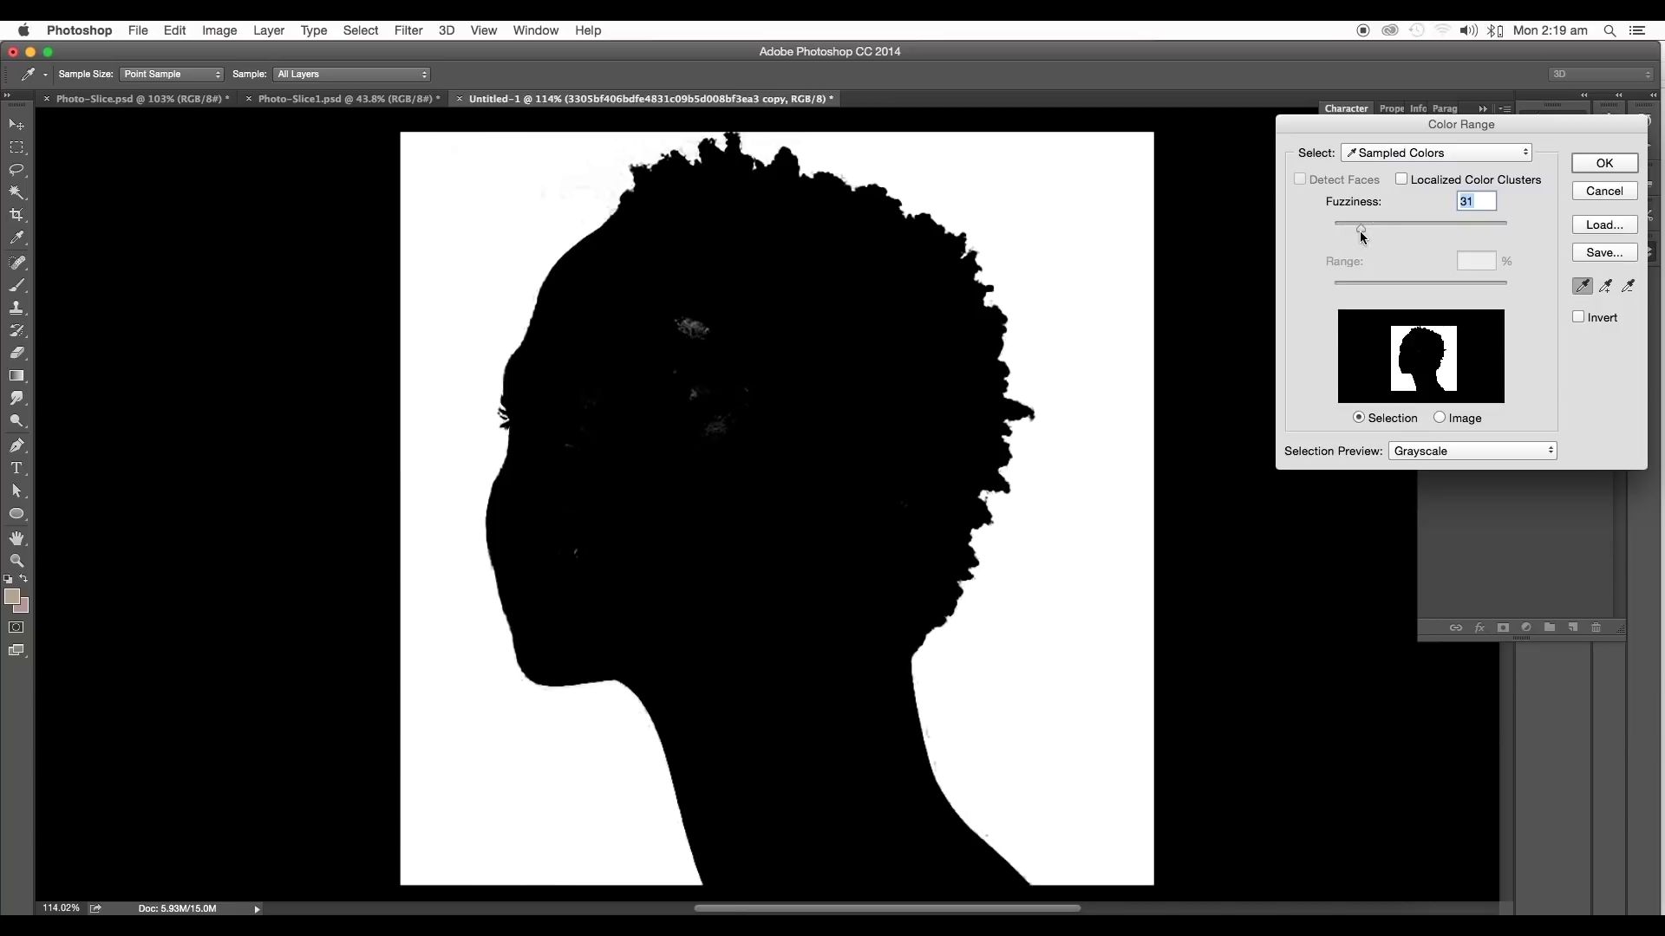
left_click(1604, 163)
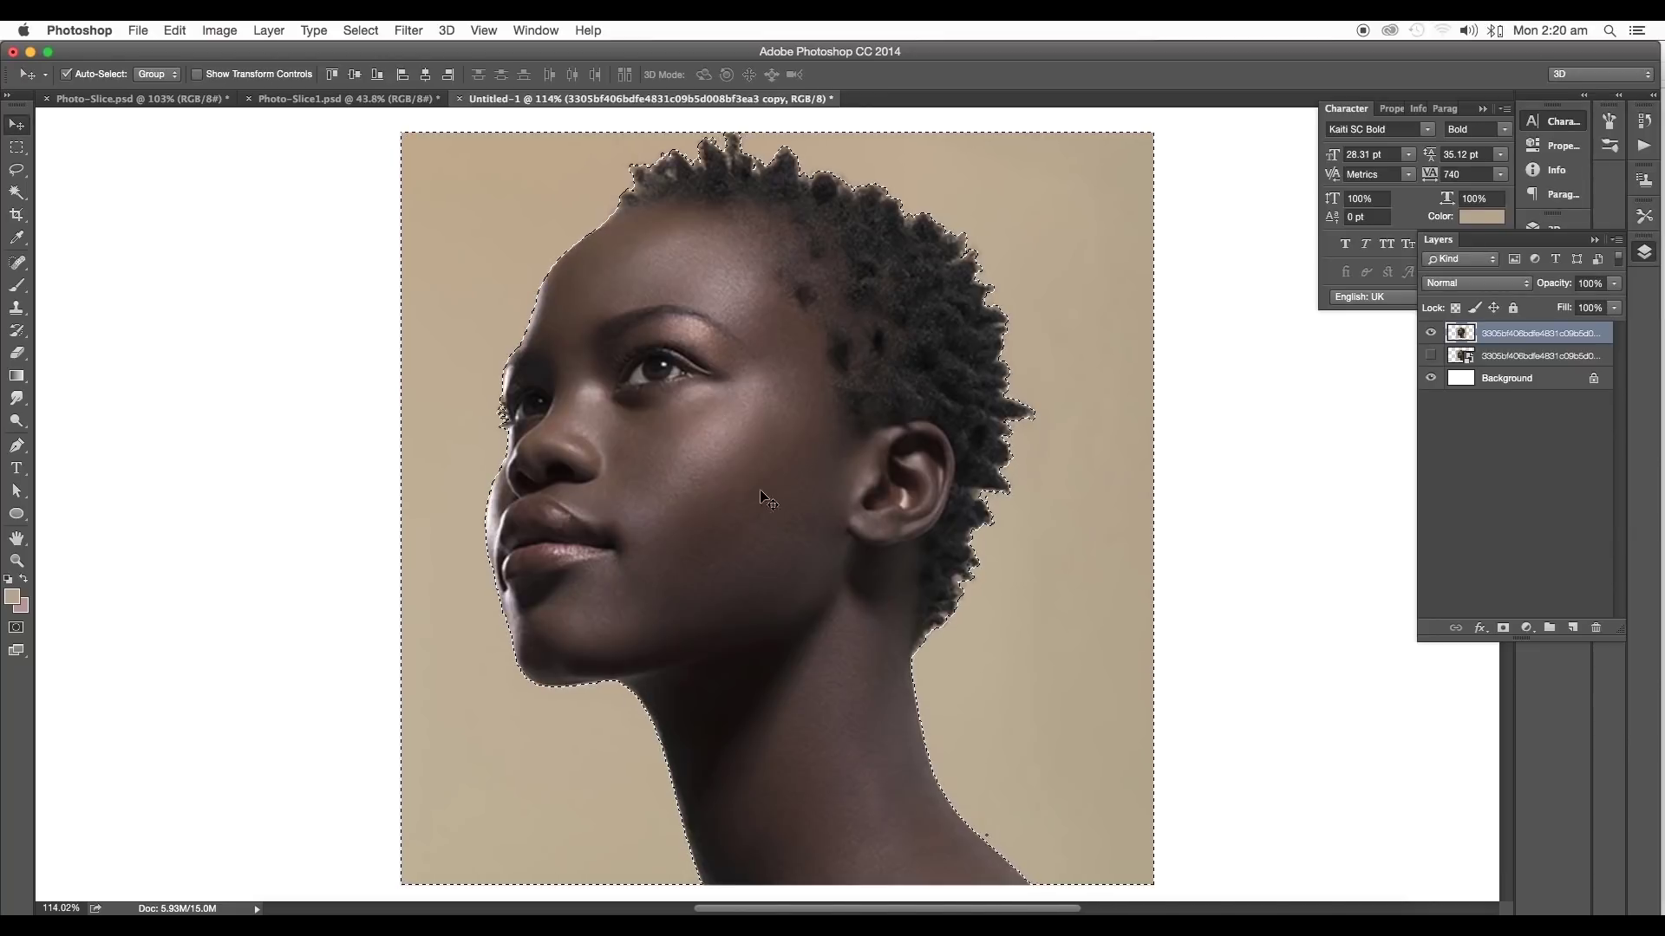
Add an inverted layer mask to the portrait and view the mask alone
left_click(1504, 630)
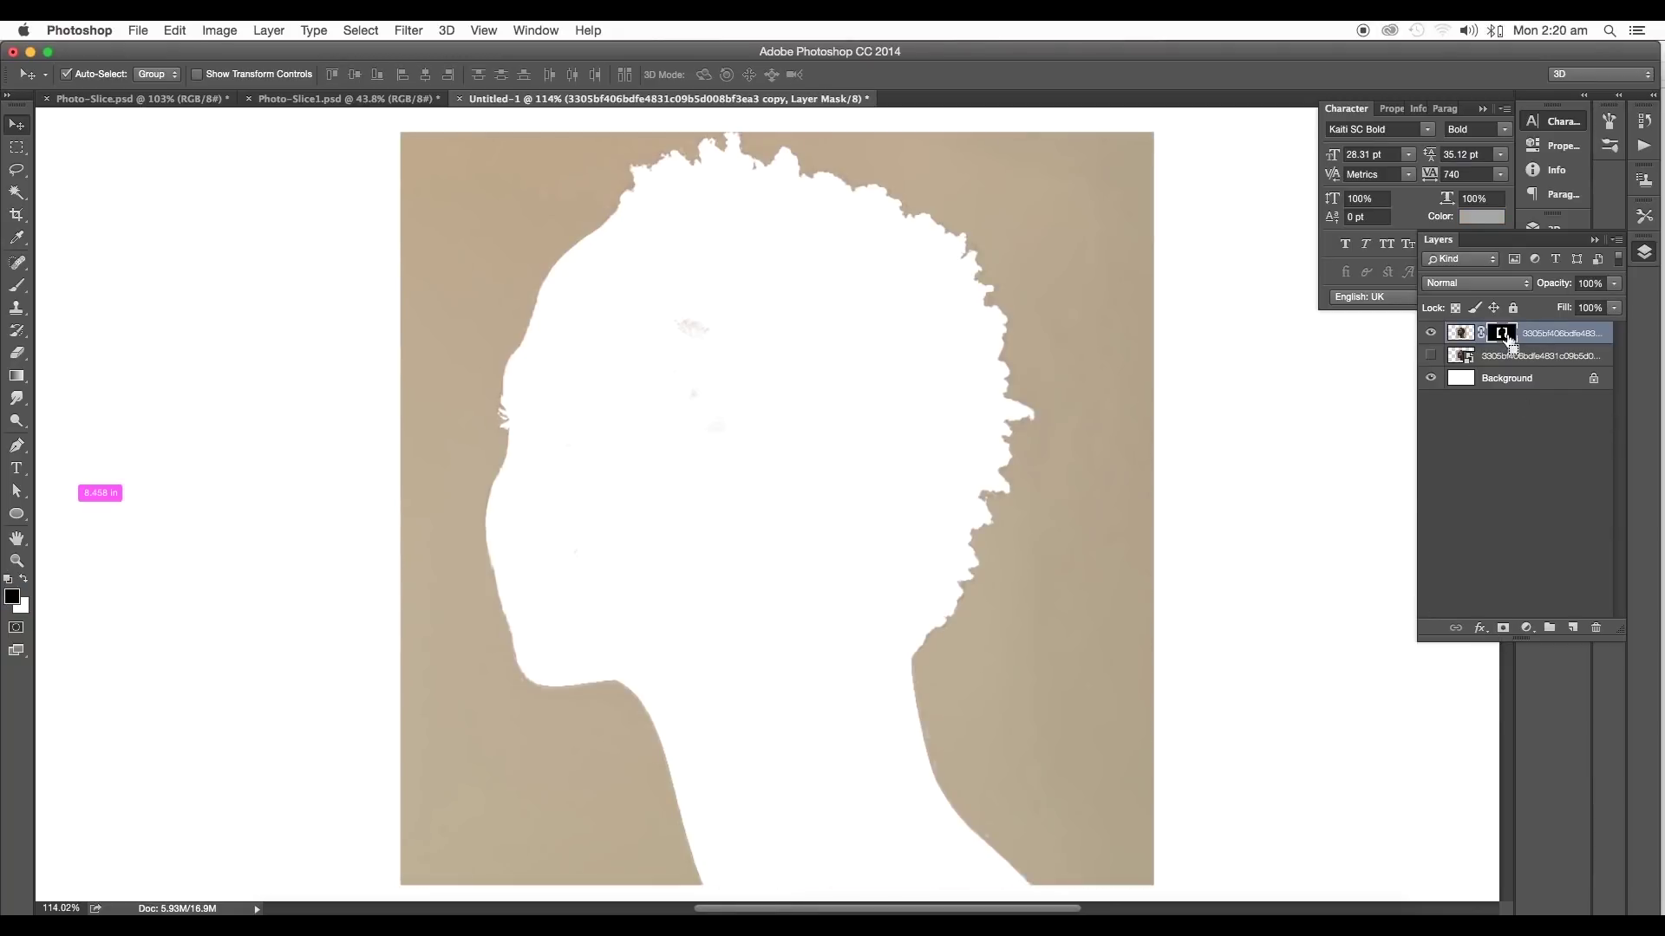
key("ctrl+i")
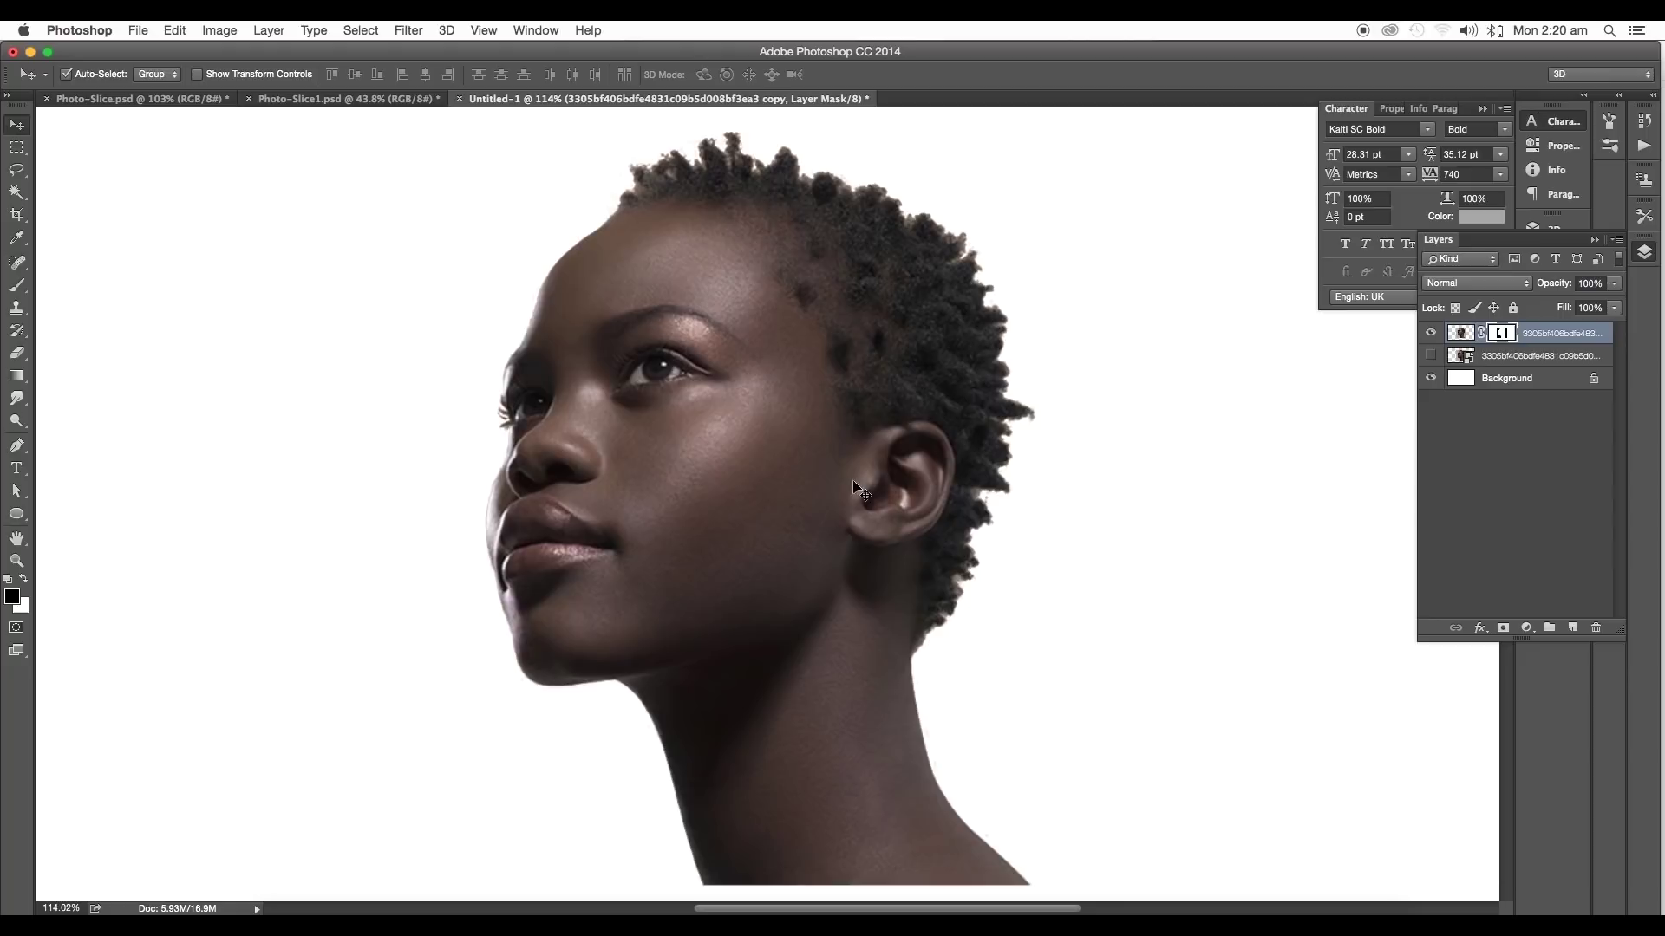
scroll(876, 450, "up", 1)
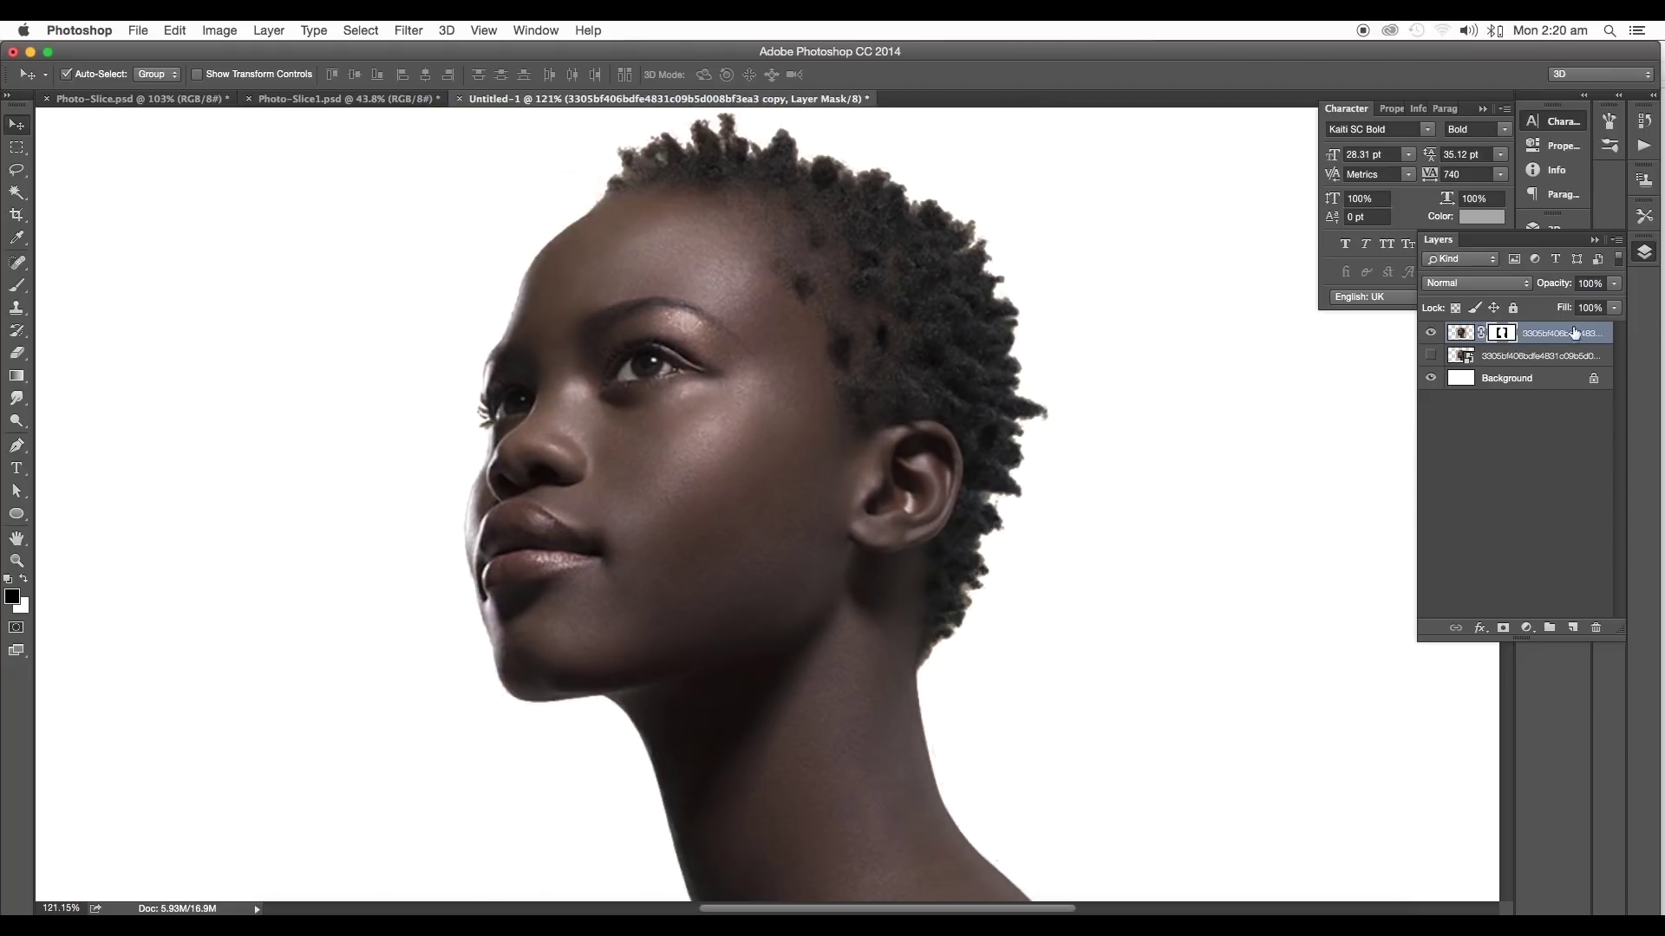
left_click(1503, 333, "alt")
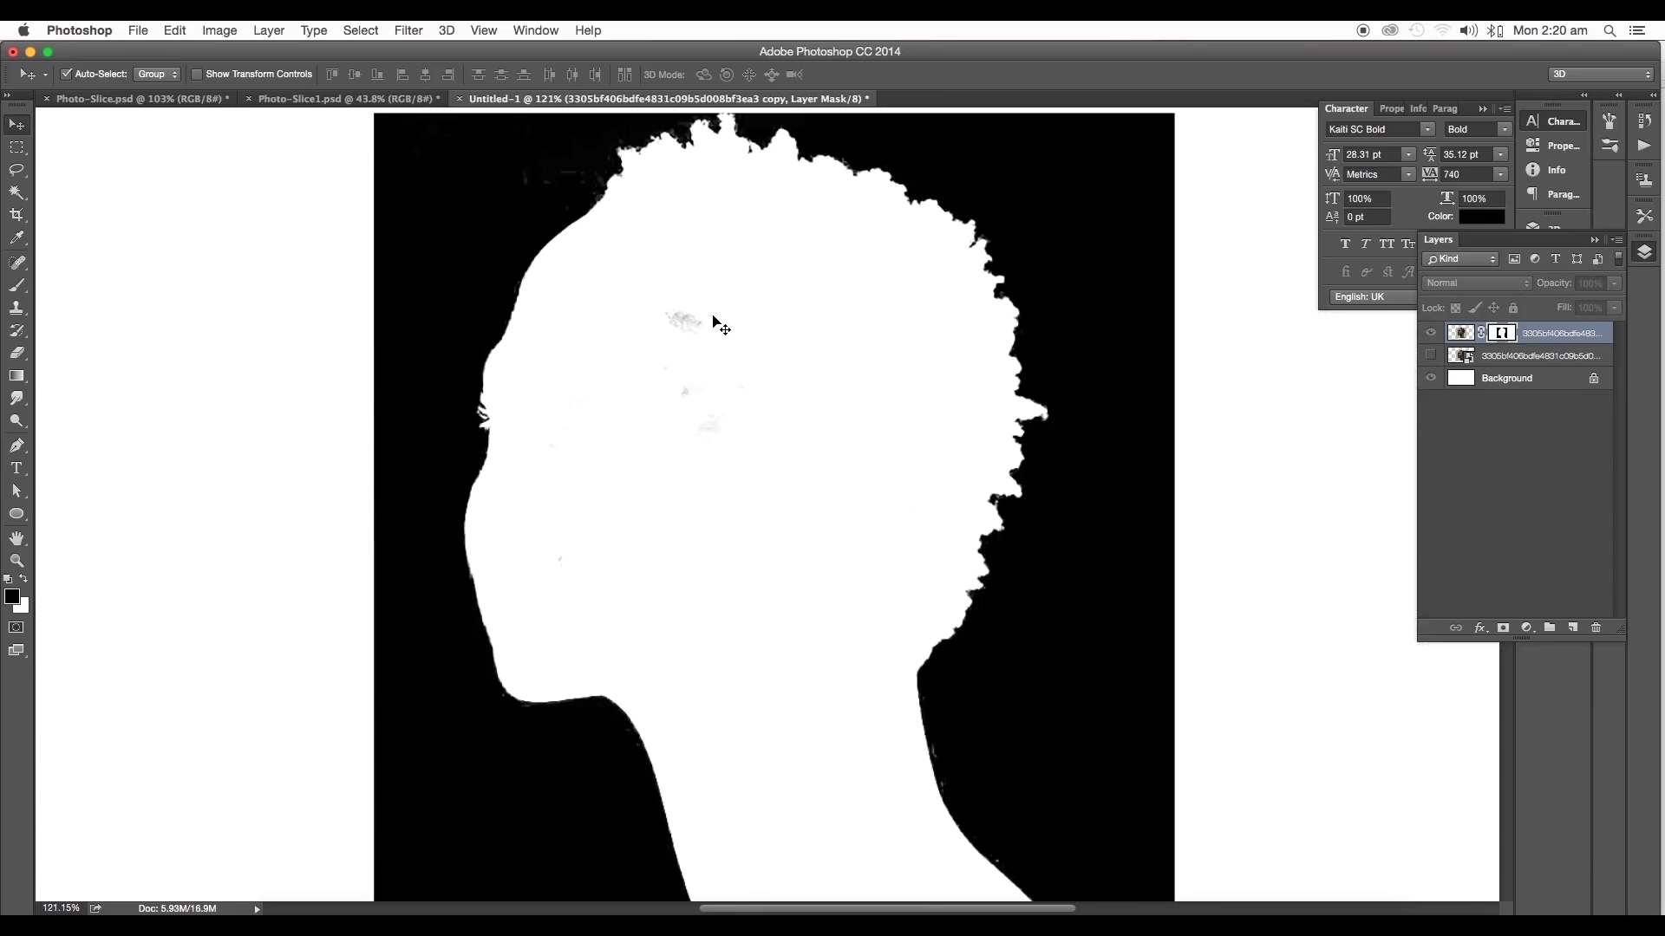
Erase the grey blots inside the head silhouette on the mask with a larger Eraser
key("b")
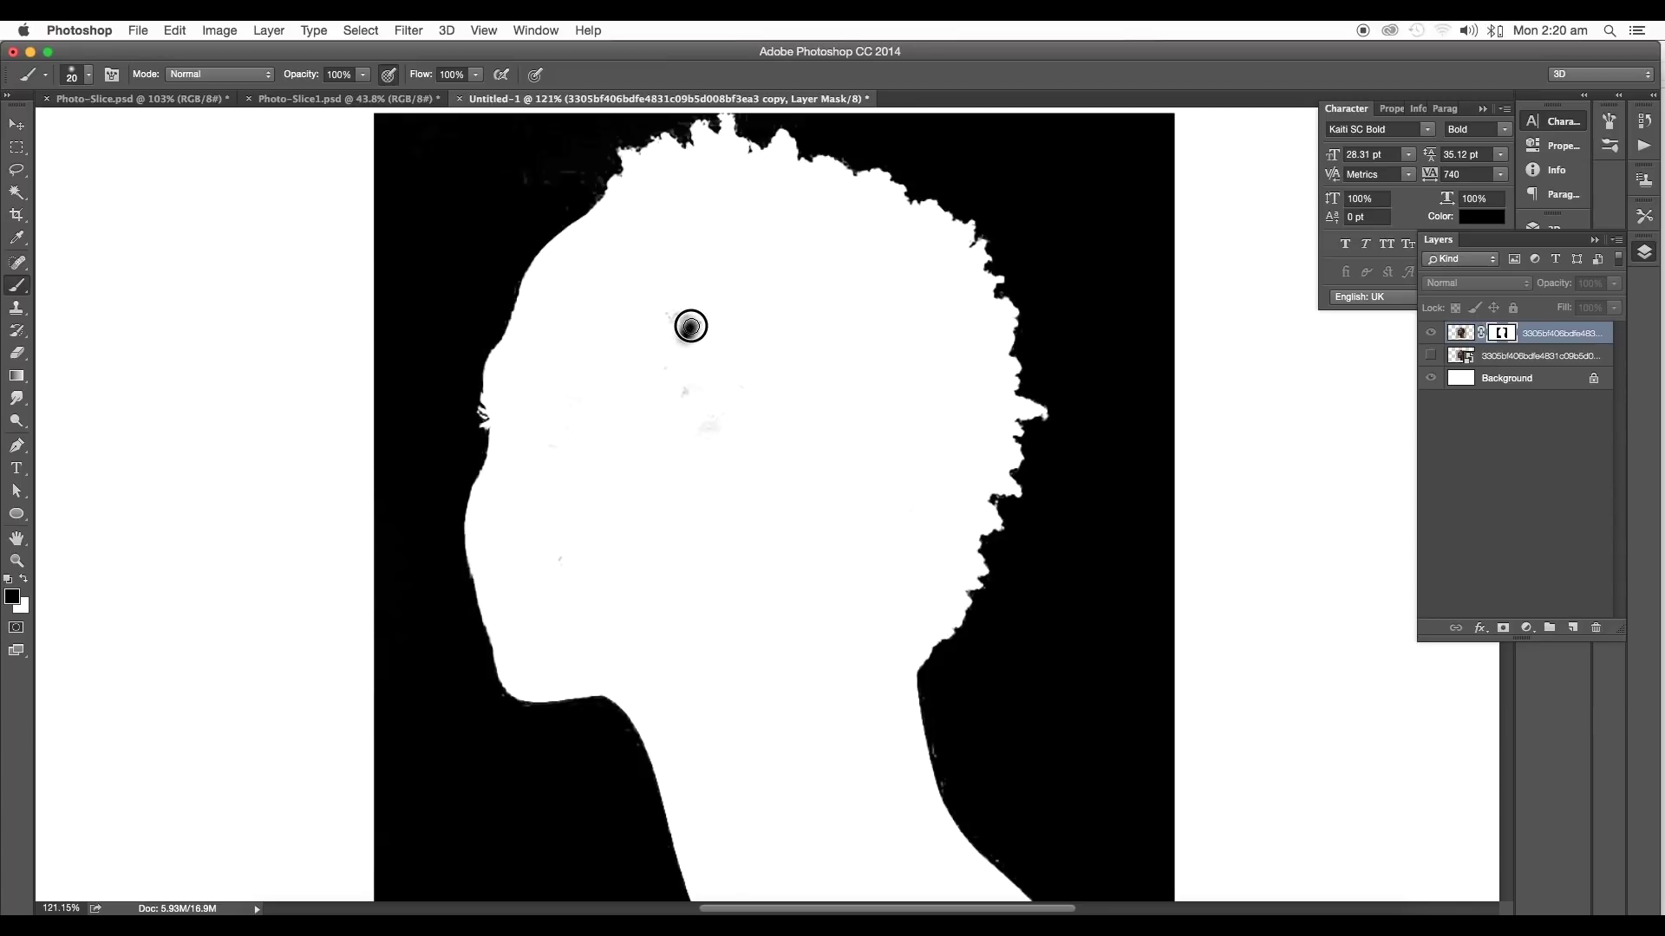
key("e")
left_click_drag(688, 327, 686, 357)
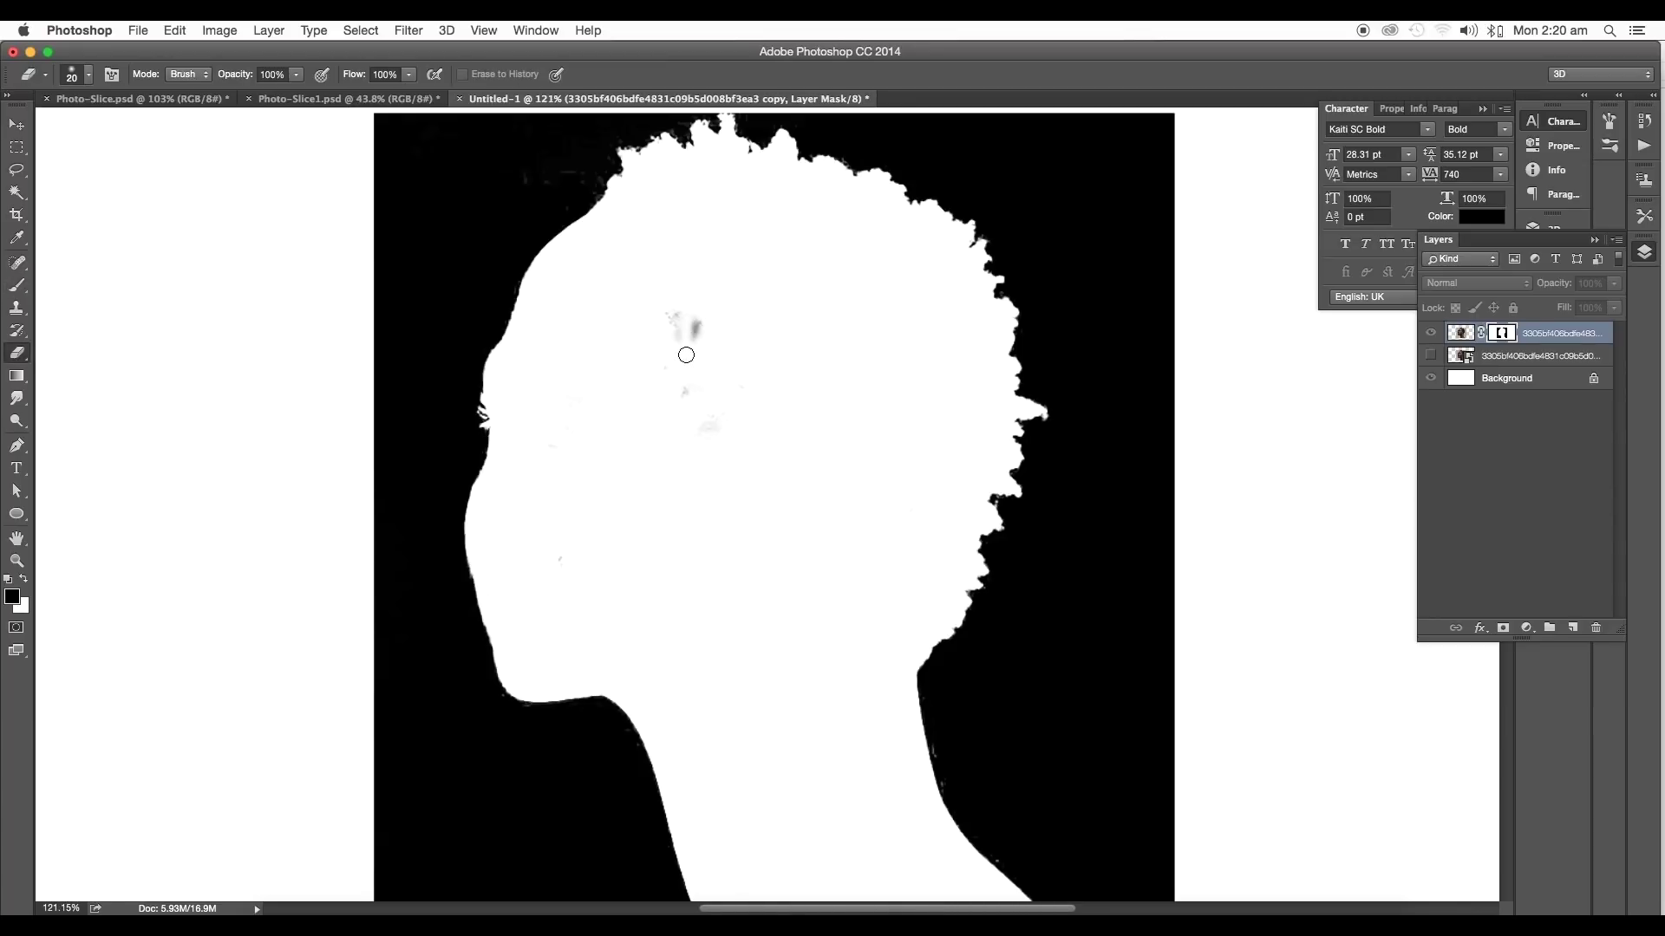
key("bracketright")
key("bracketright")
key("bracketright")
left_click(683, 319)
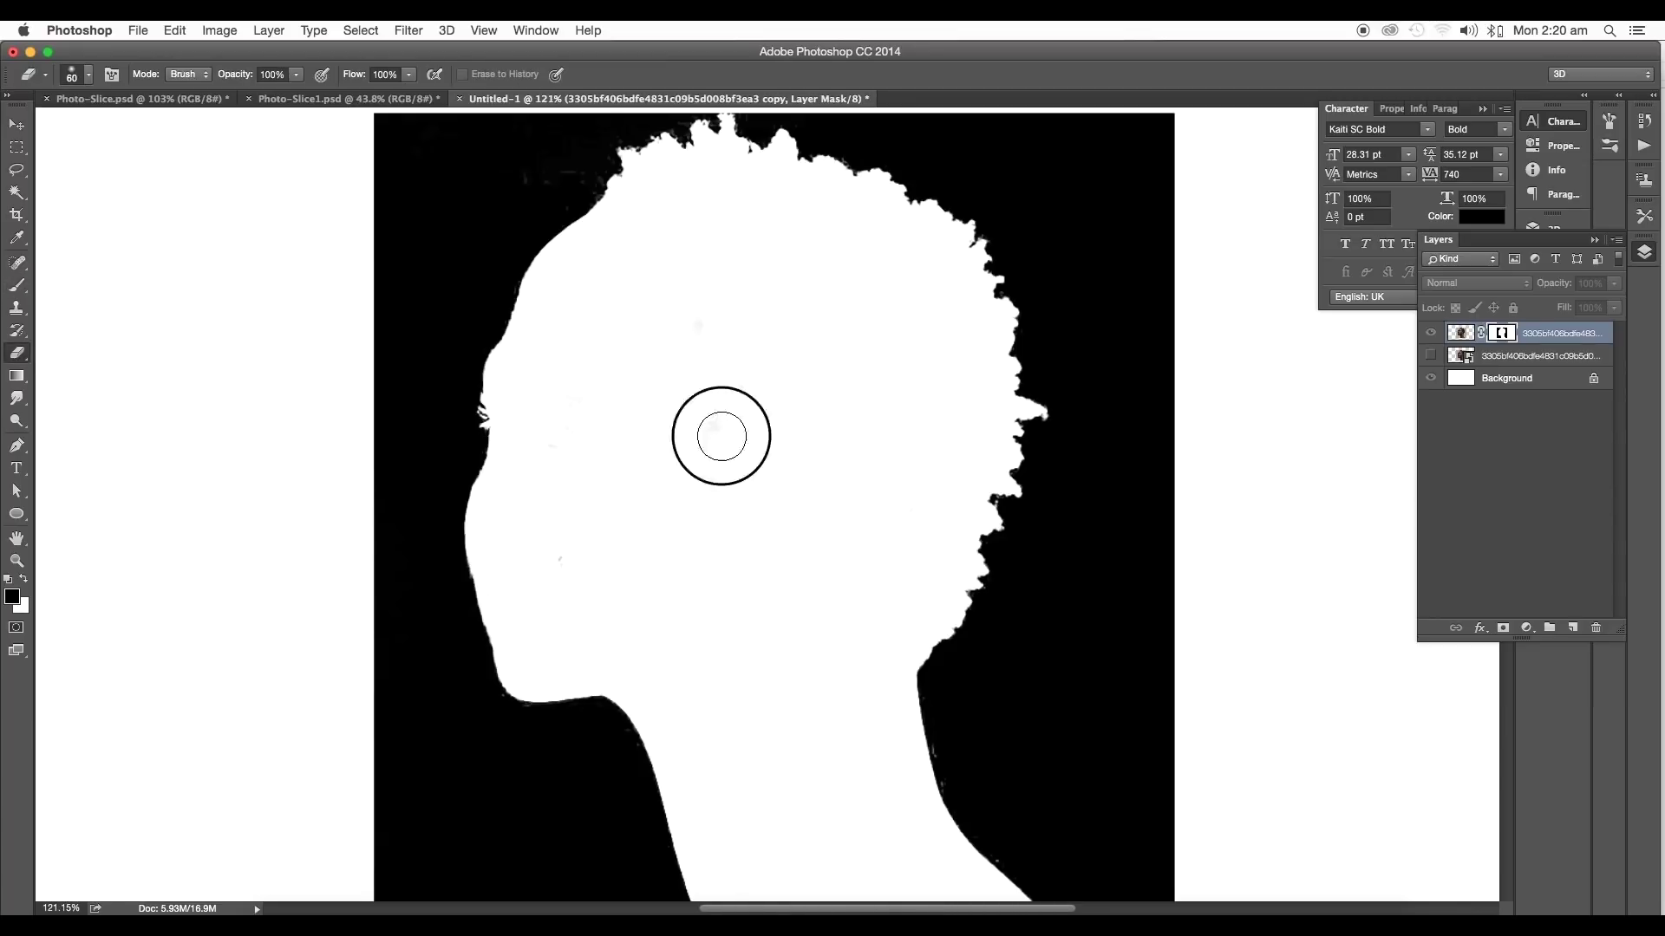
right_click(730, 413)
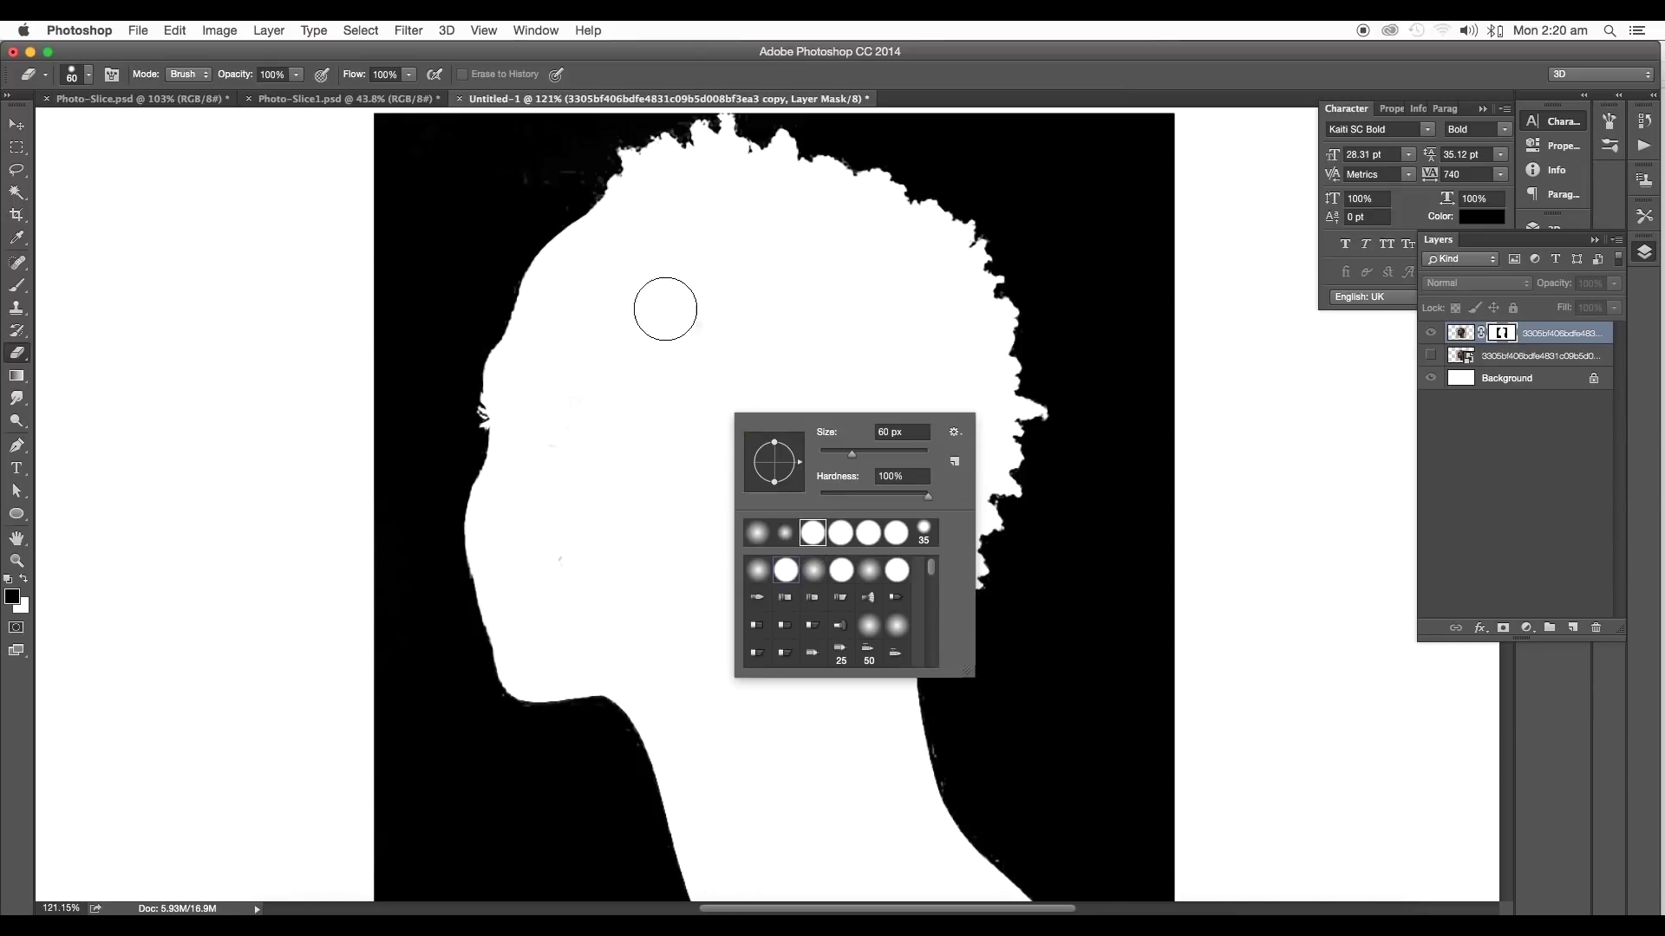
left_click(665, 308)
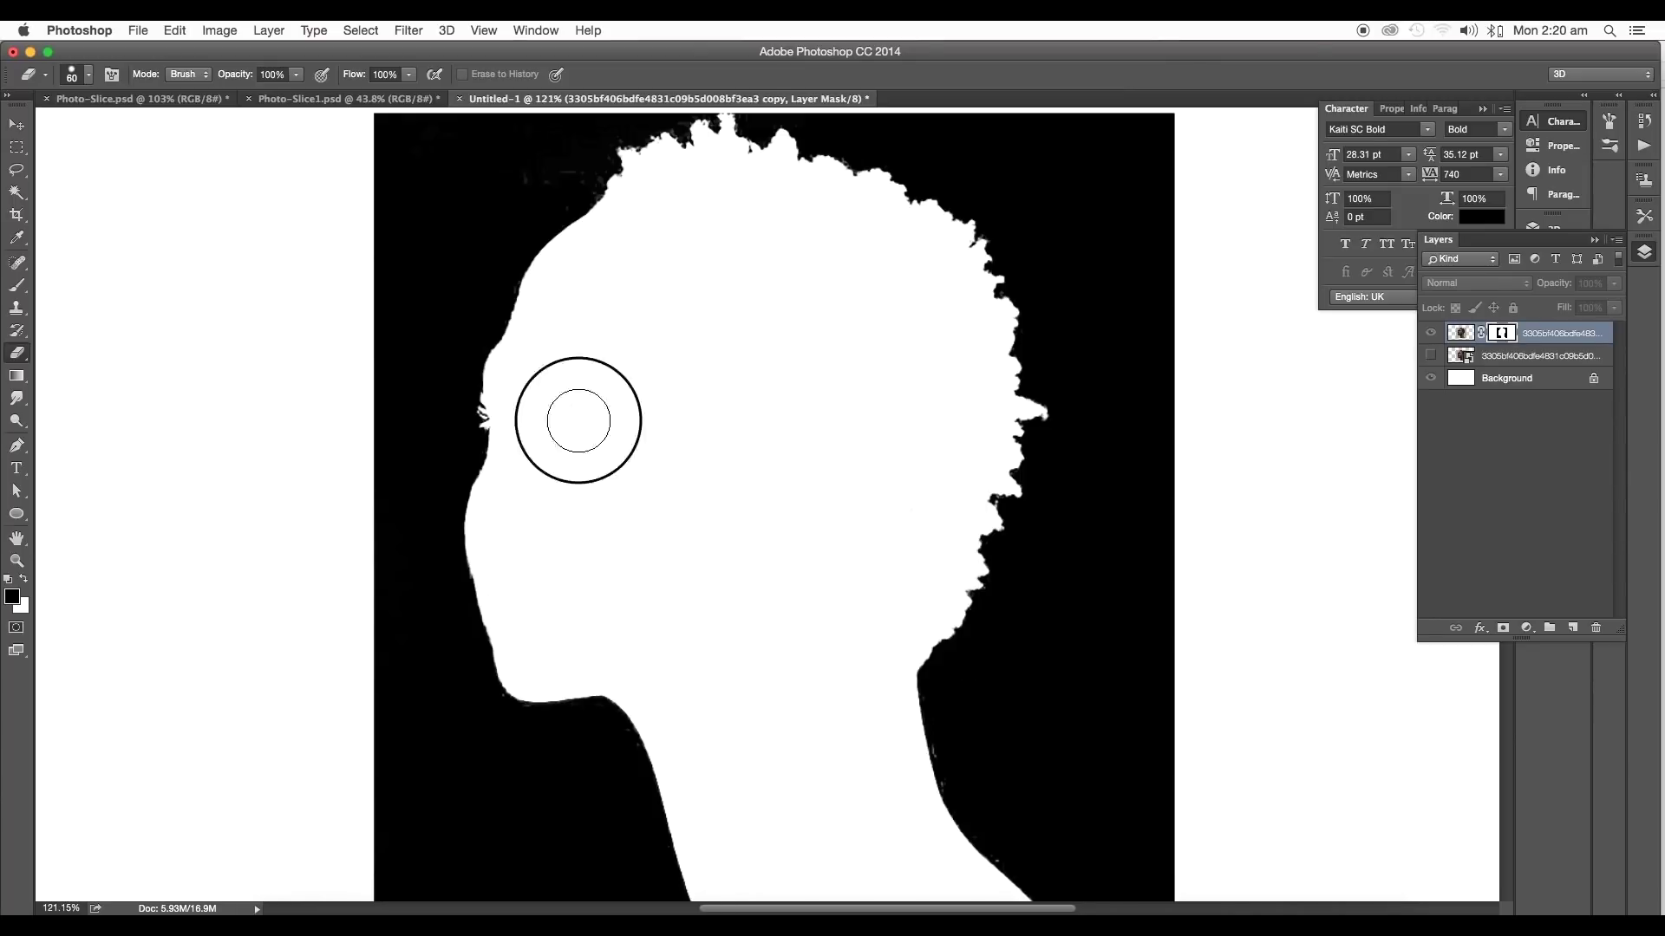
scroll(575, 416, "up", 3)
left_click_drag(649, 570, 676, 424)
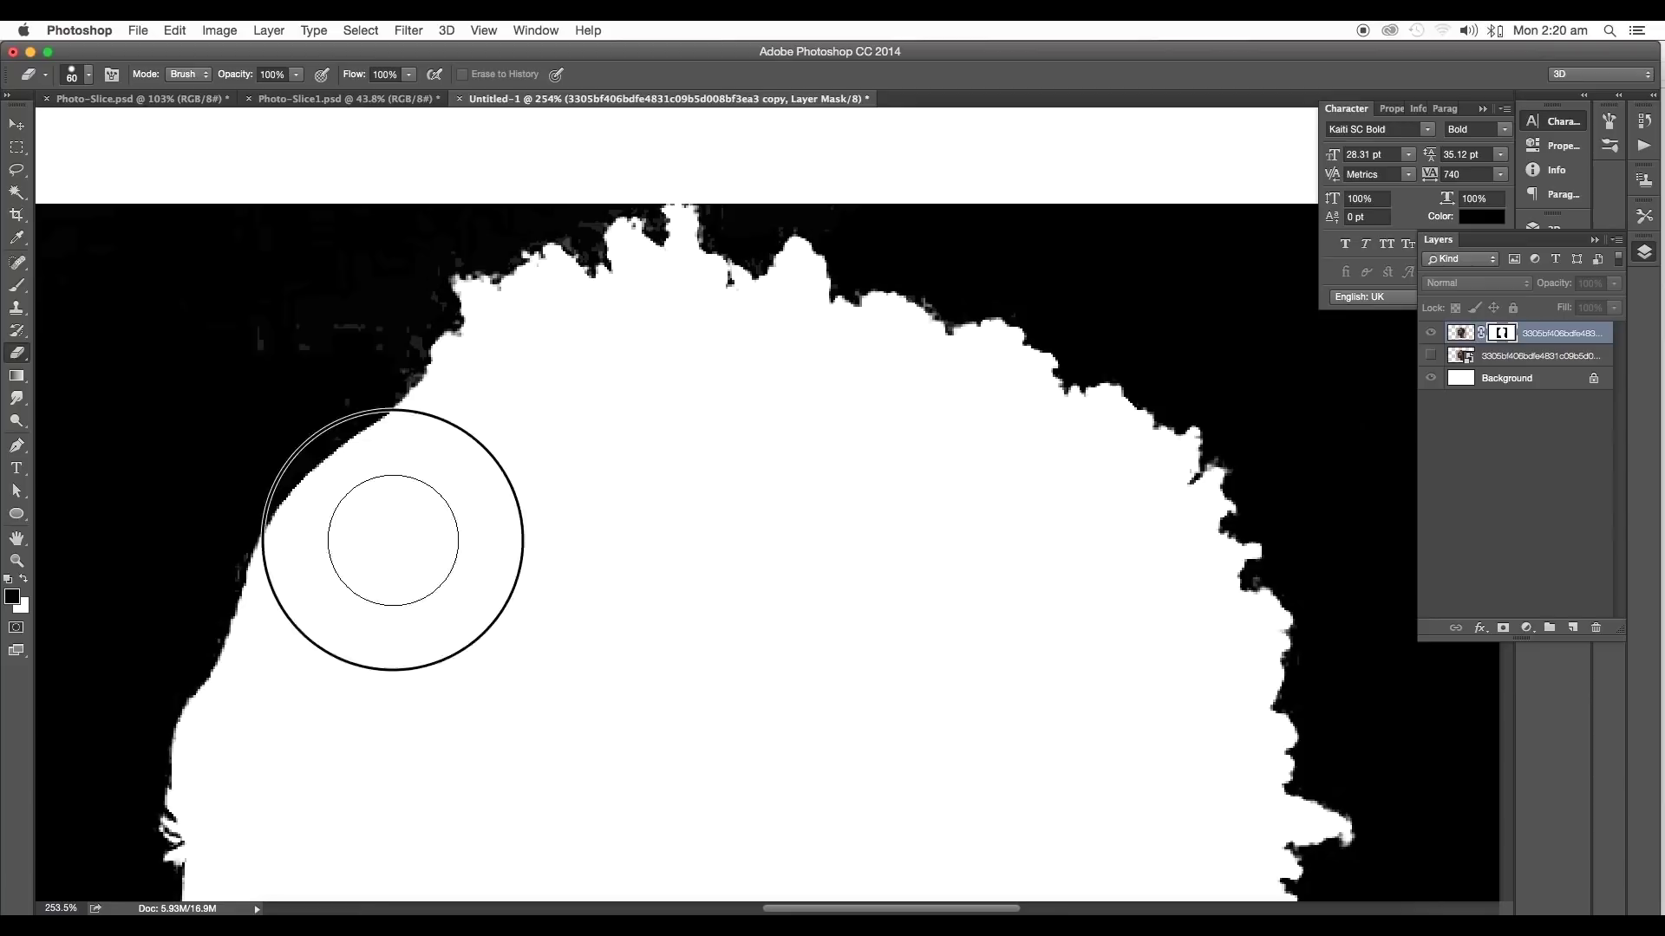
scroll(926, 461, "up", 3)
Paint the grey specks along the jaw edge black with the Brush
key("b")
key("super+0")
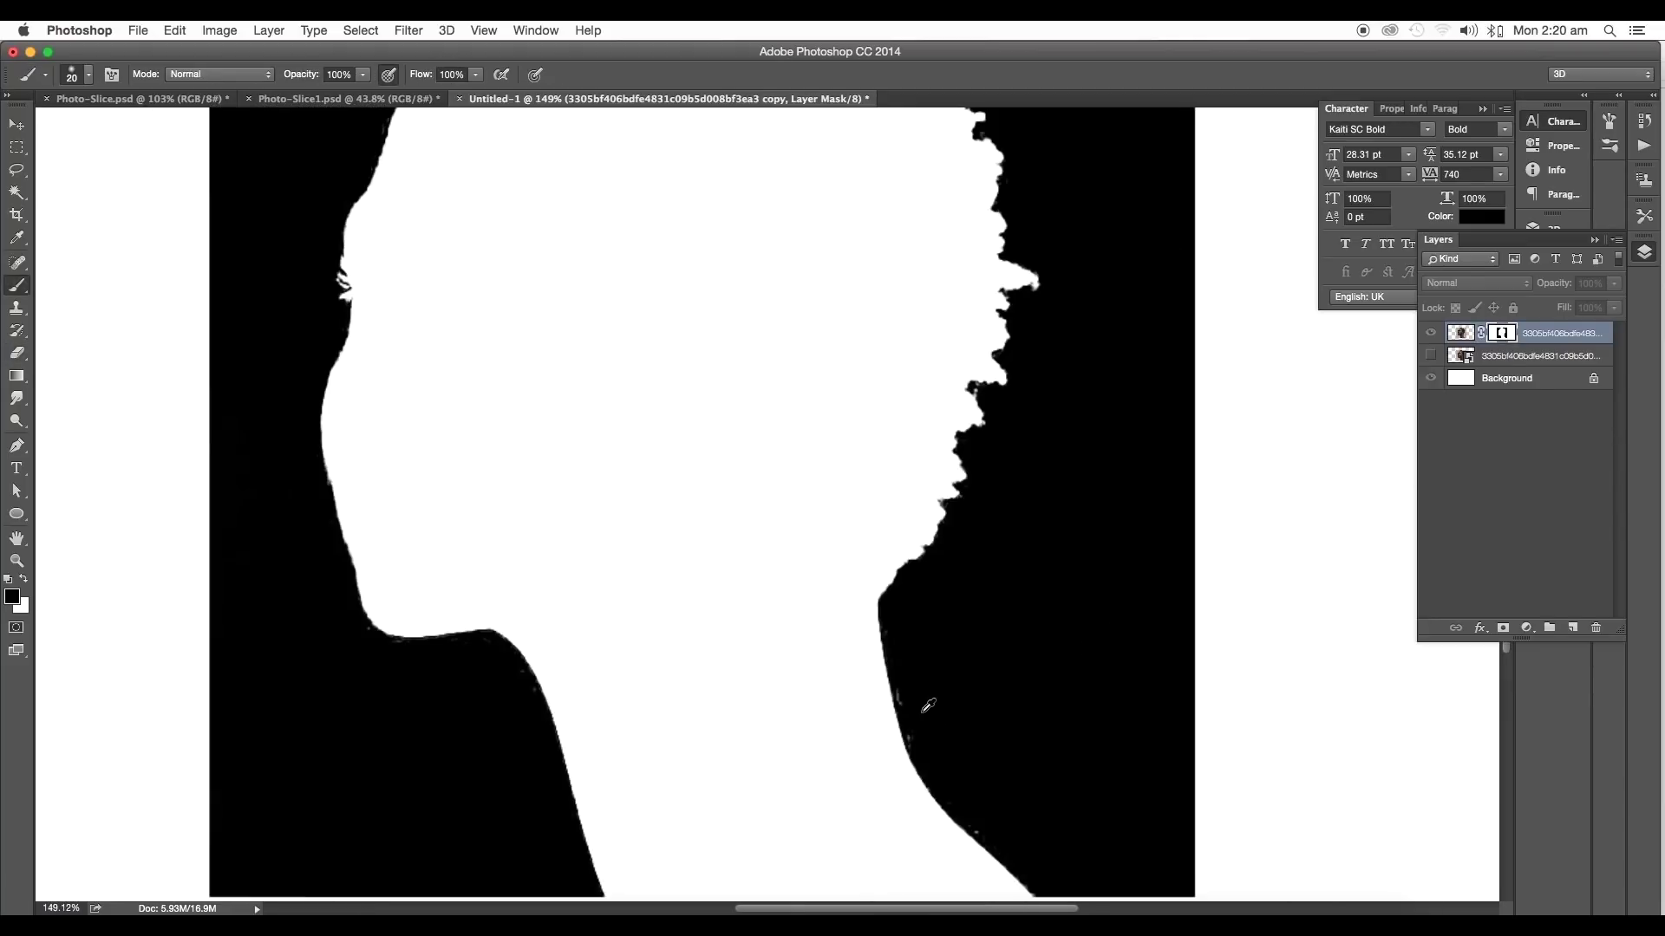
scroll(928, 705, "up", 5)
right_click(920, 661)
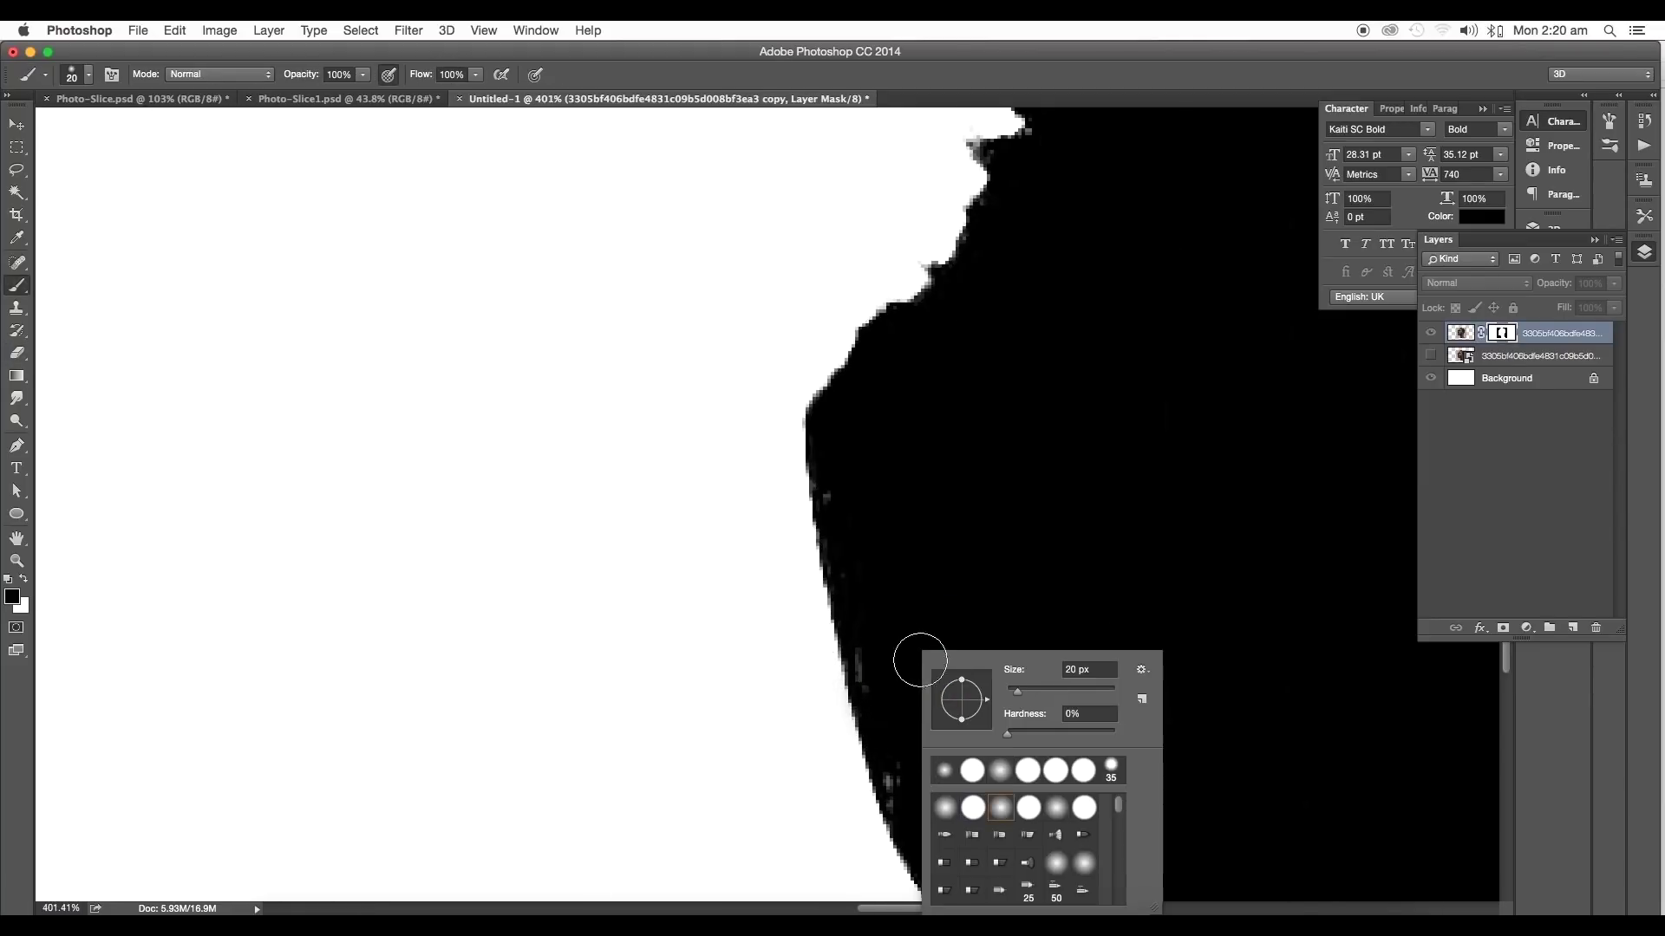
left_click(986, 552)
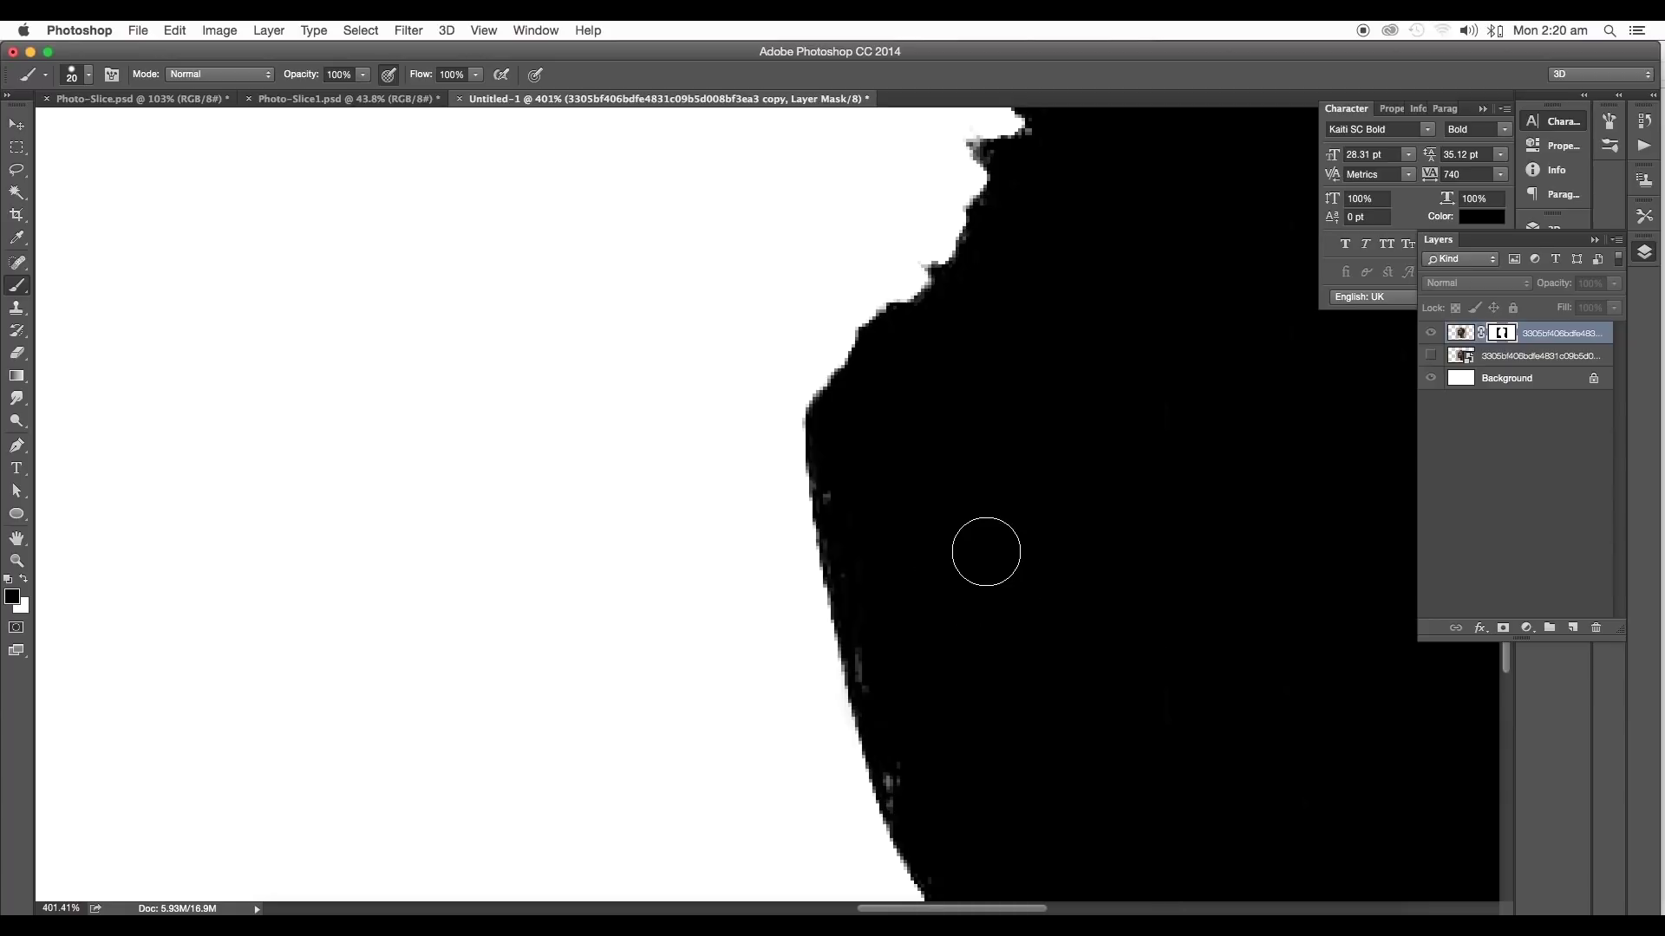
left_click_drag(910, 763, 851, 468)
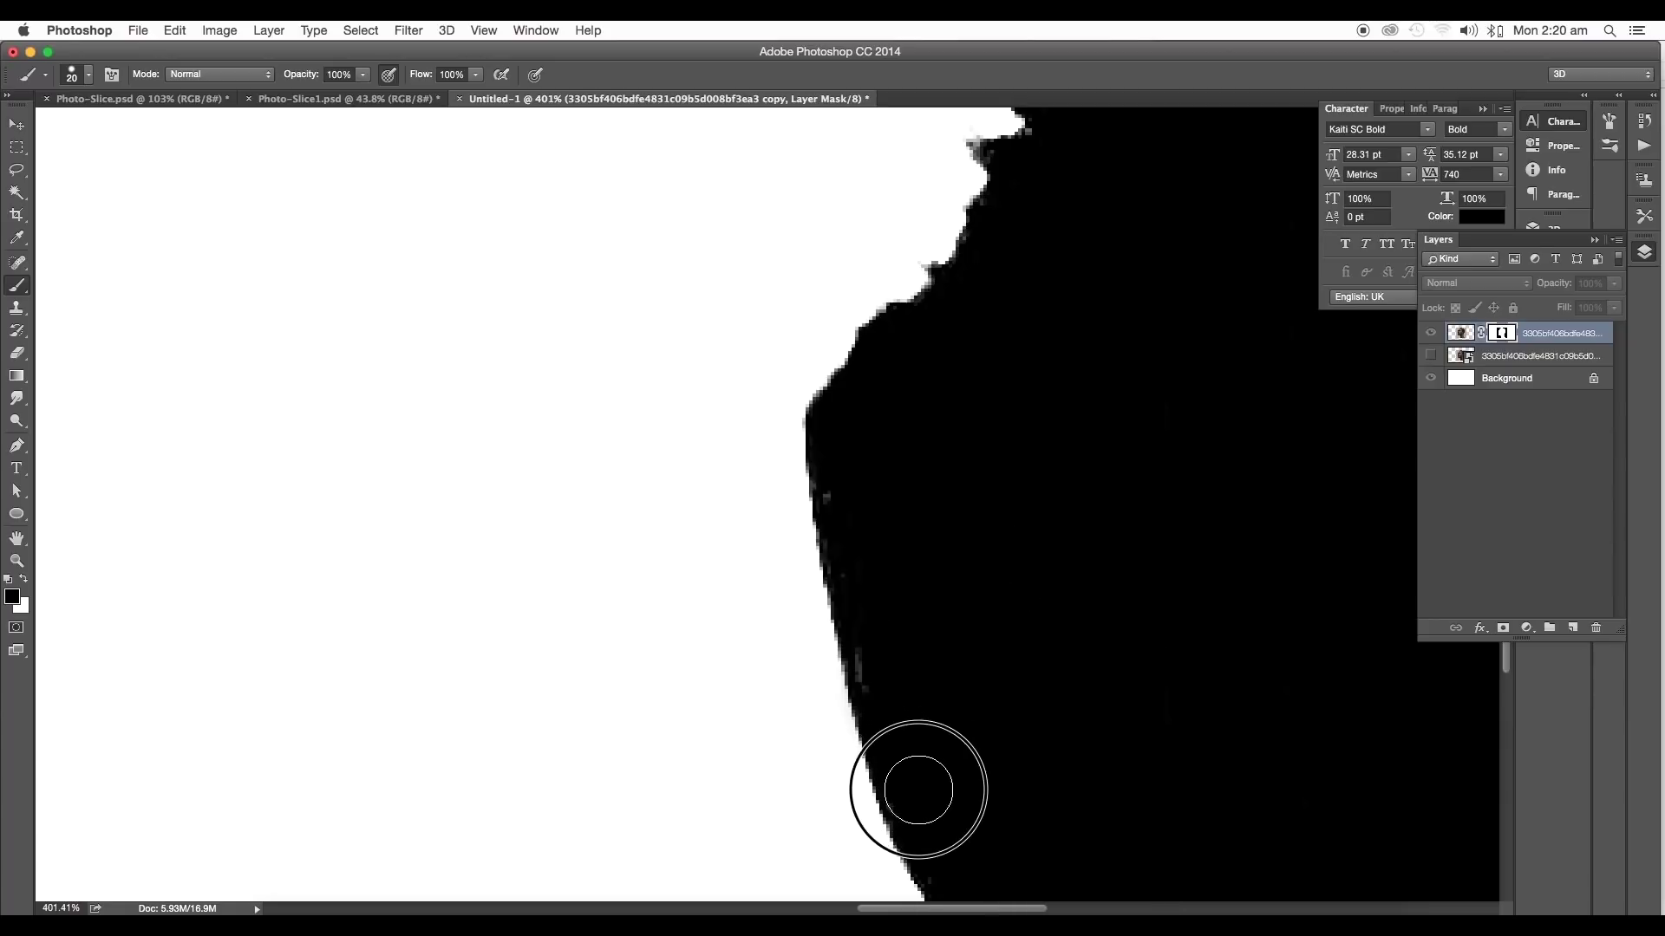
scroll(851, 468, "down", 3)
scroll(839, 550, "left", 2)
scroll(844, 446, "left", 5)
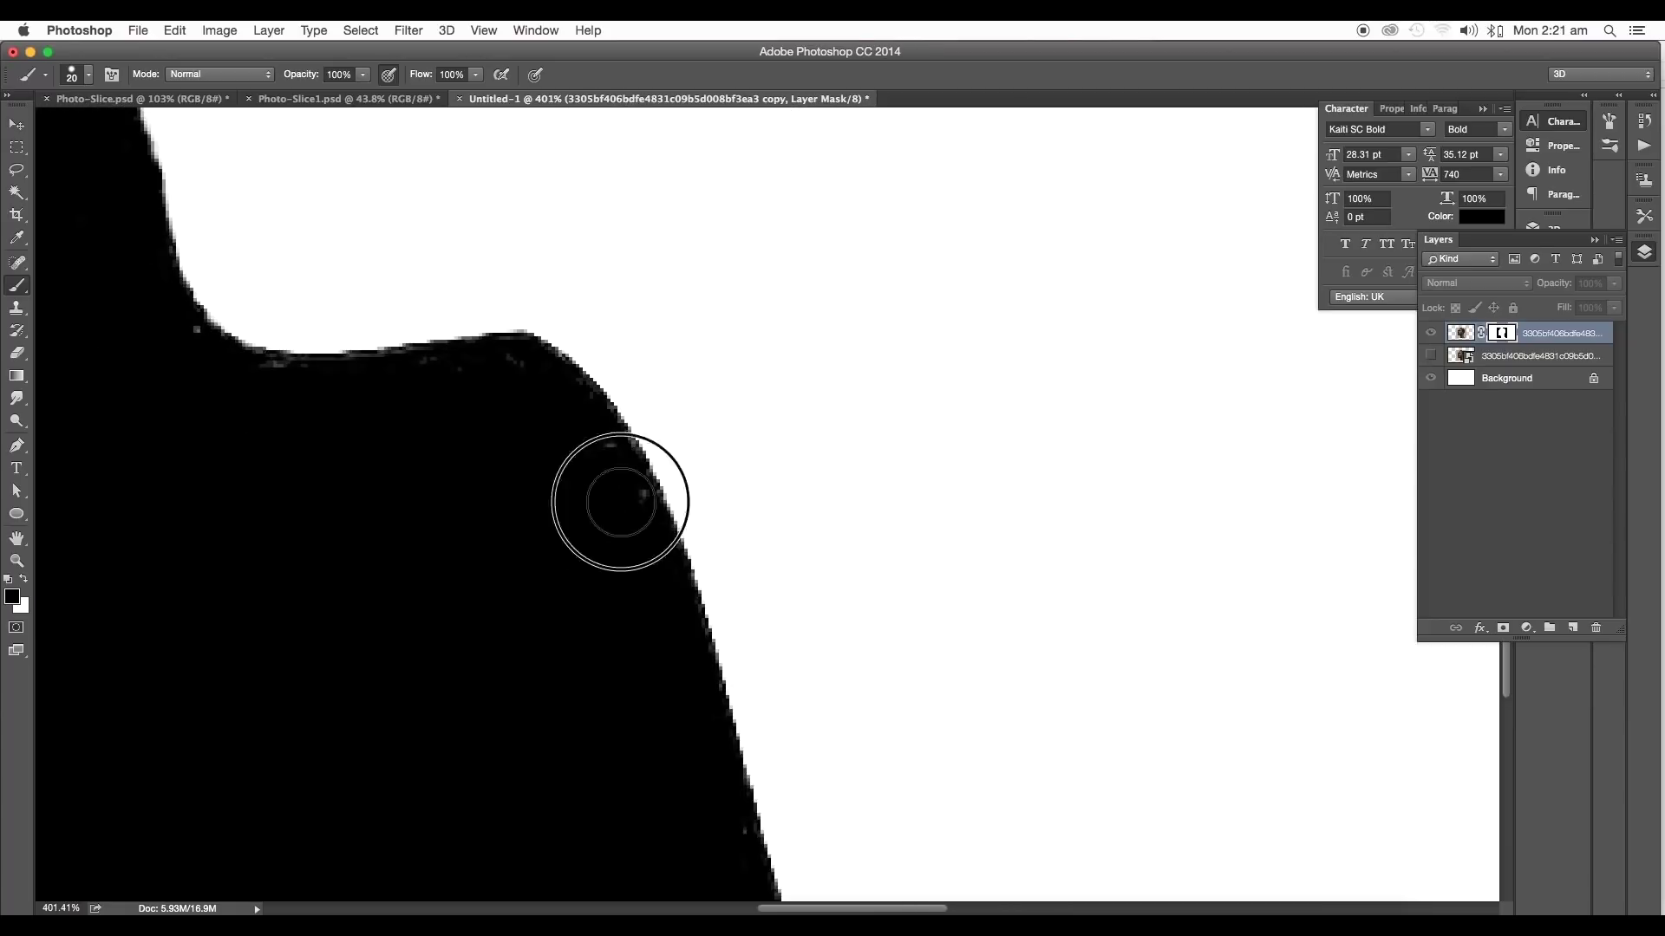
scroll(357, 408, "up", 2)
scroll(357, 408, "left", 5)
scroll(640, 531, "up", 3)
scroll(640, 531, "left", 2)
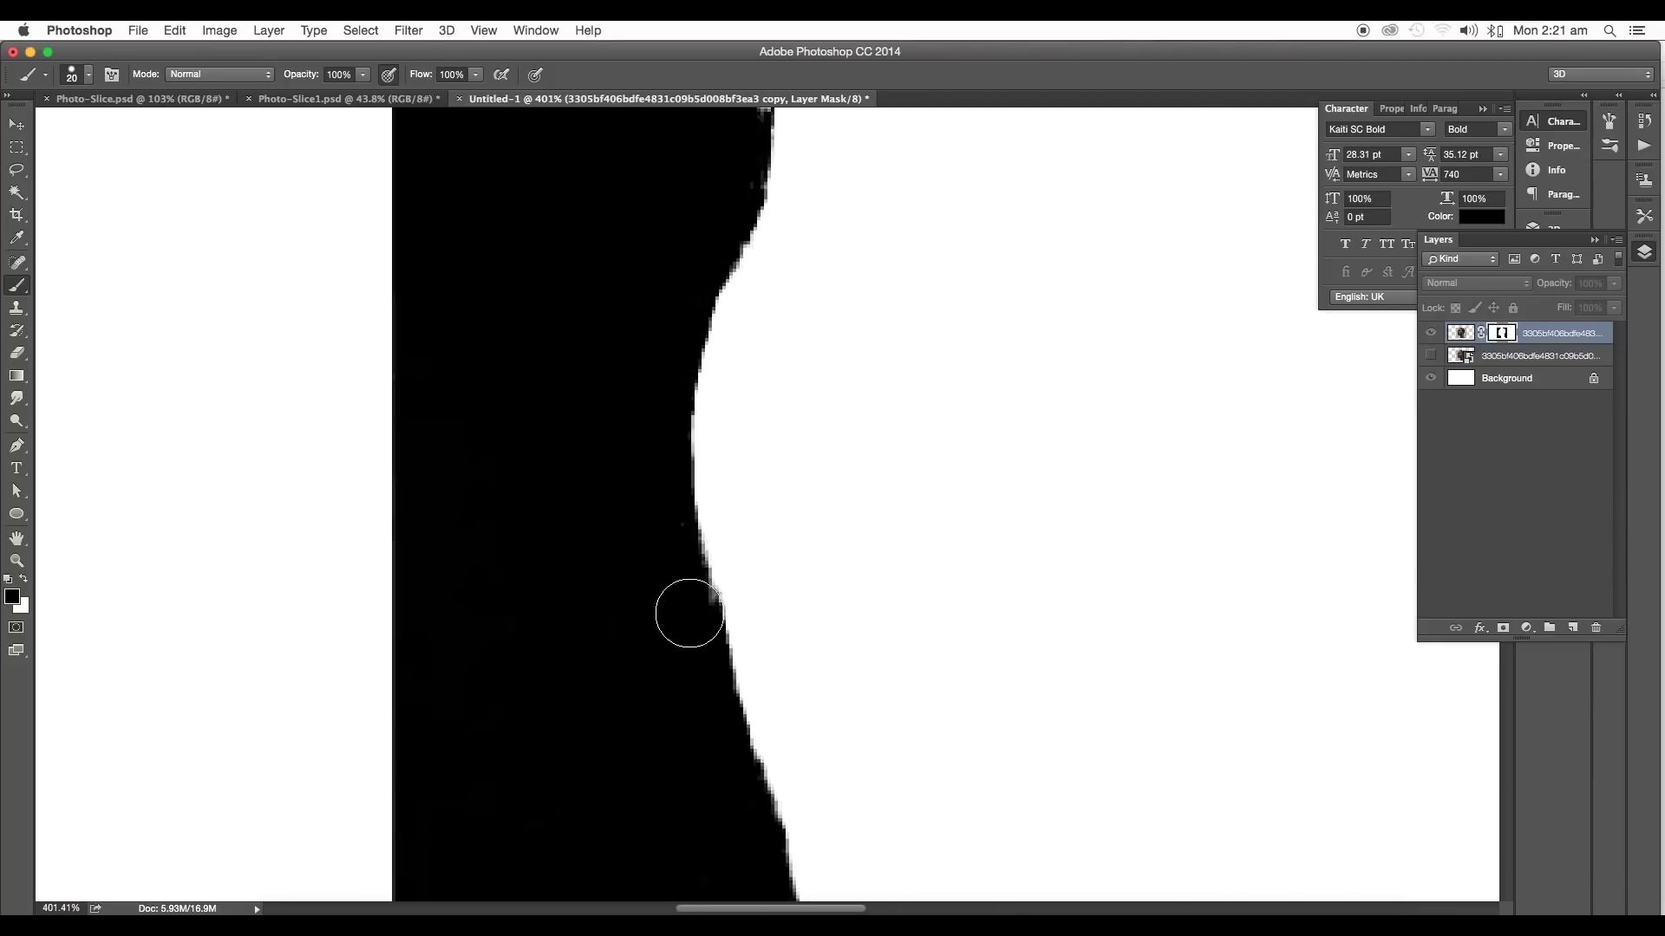
scroll(689, 607, "left", 1)
scroll(713, 406, "right", 5)
scroll(632, 642, "down", 3)
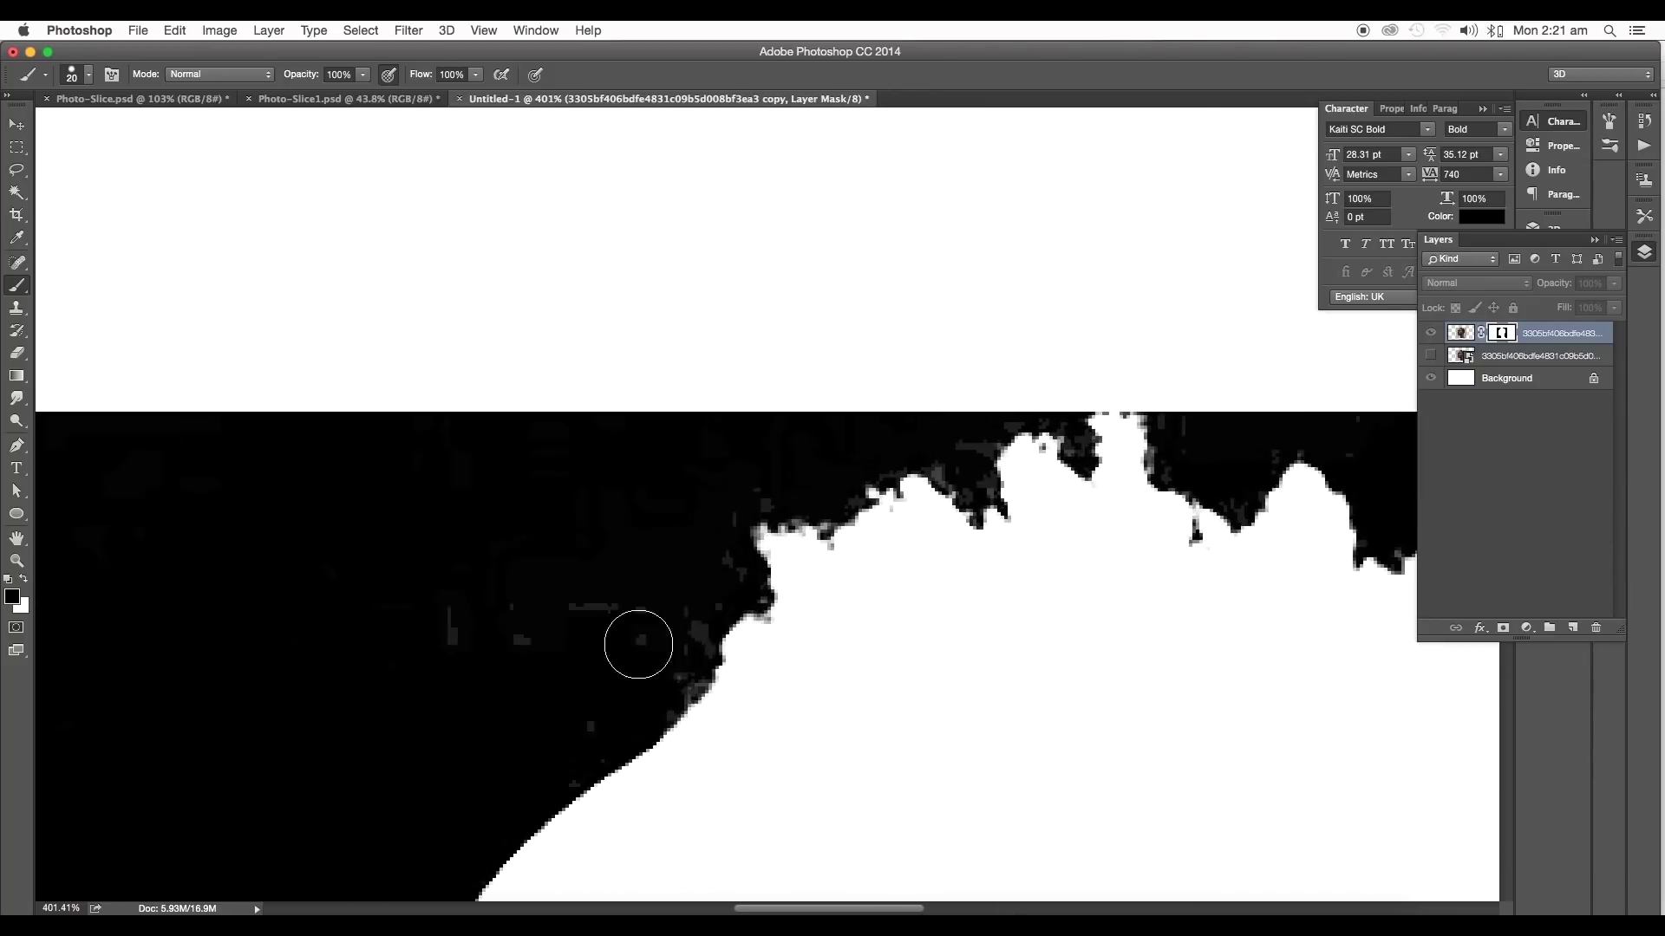
scroll(384, 508, "up", 1)
Paint black along the mask's top edge and view the masked portrait again
left_click_drag(383, 508, 450, 502)
scroll(527, 565, "down", 3)
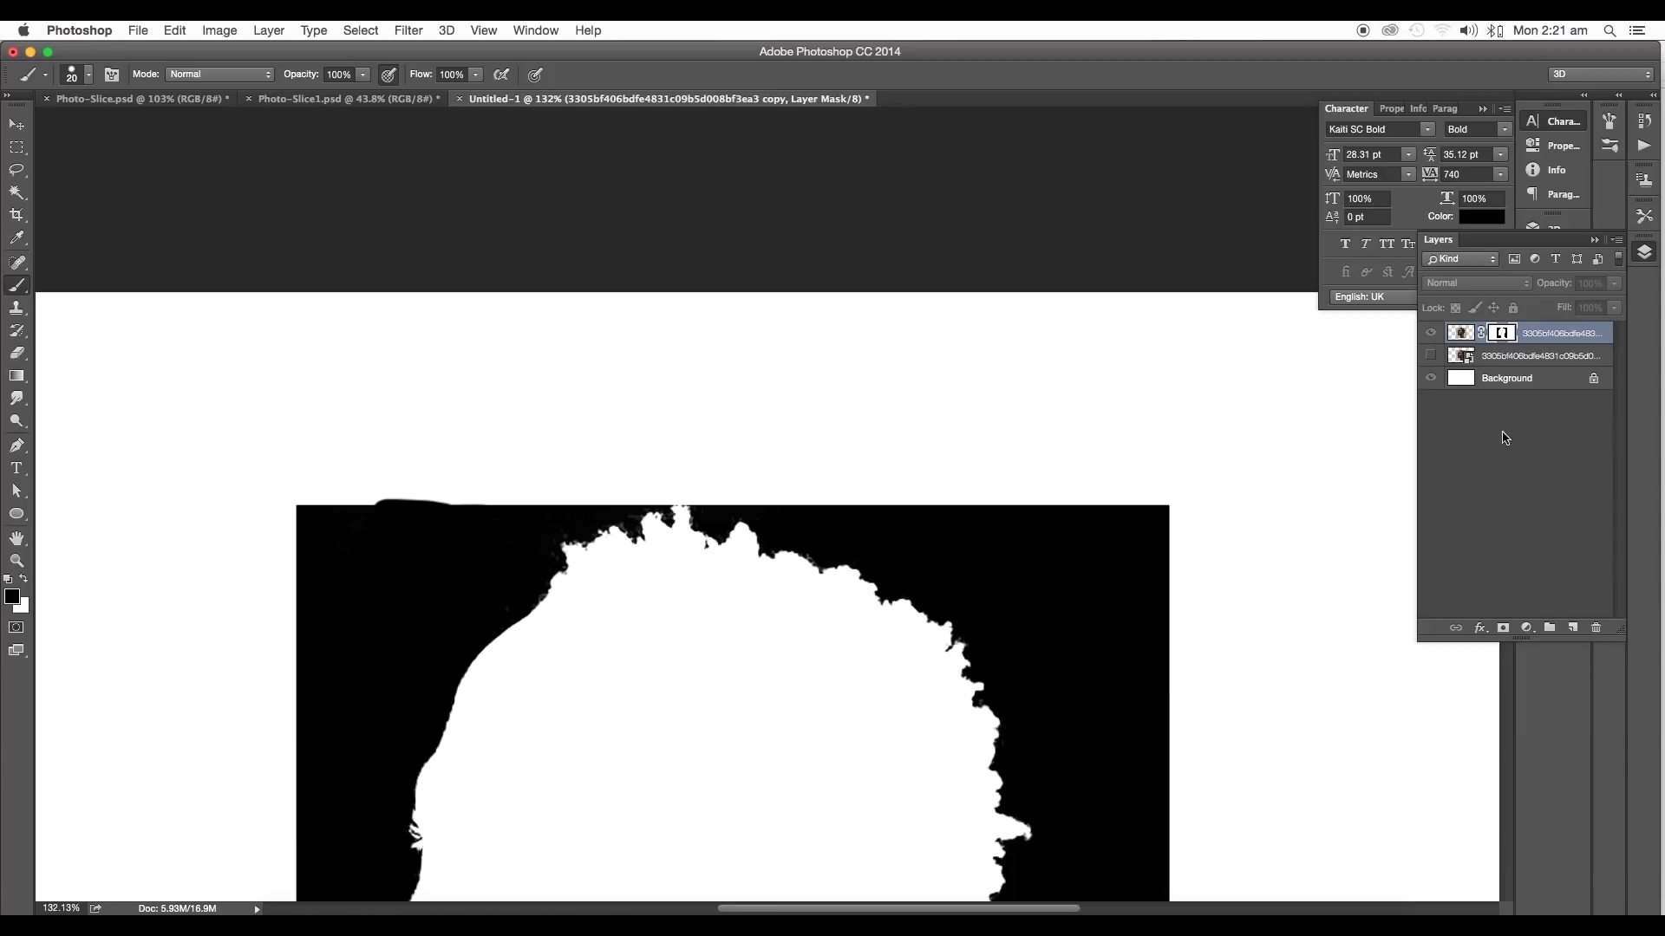
left_click(1499, 344, "alt")
scroll(1119, 591, "down", 4)
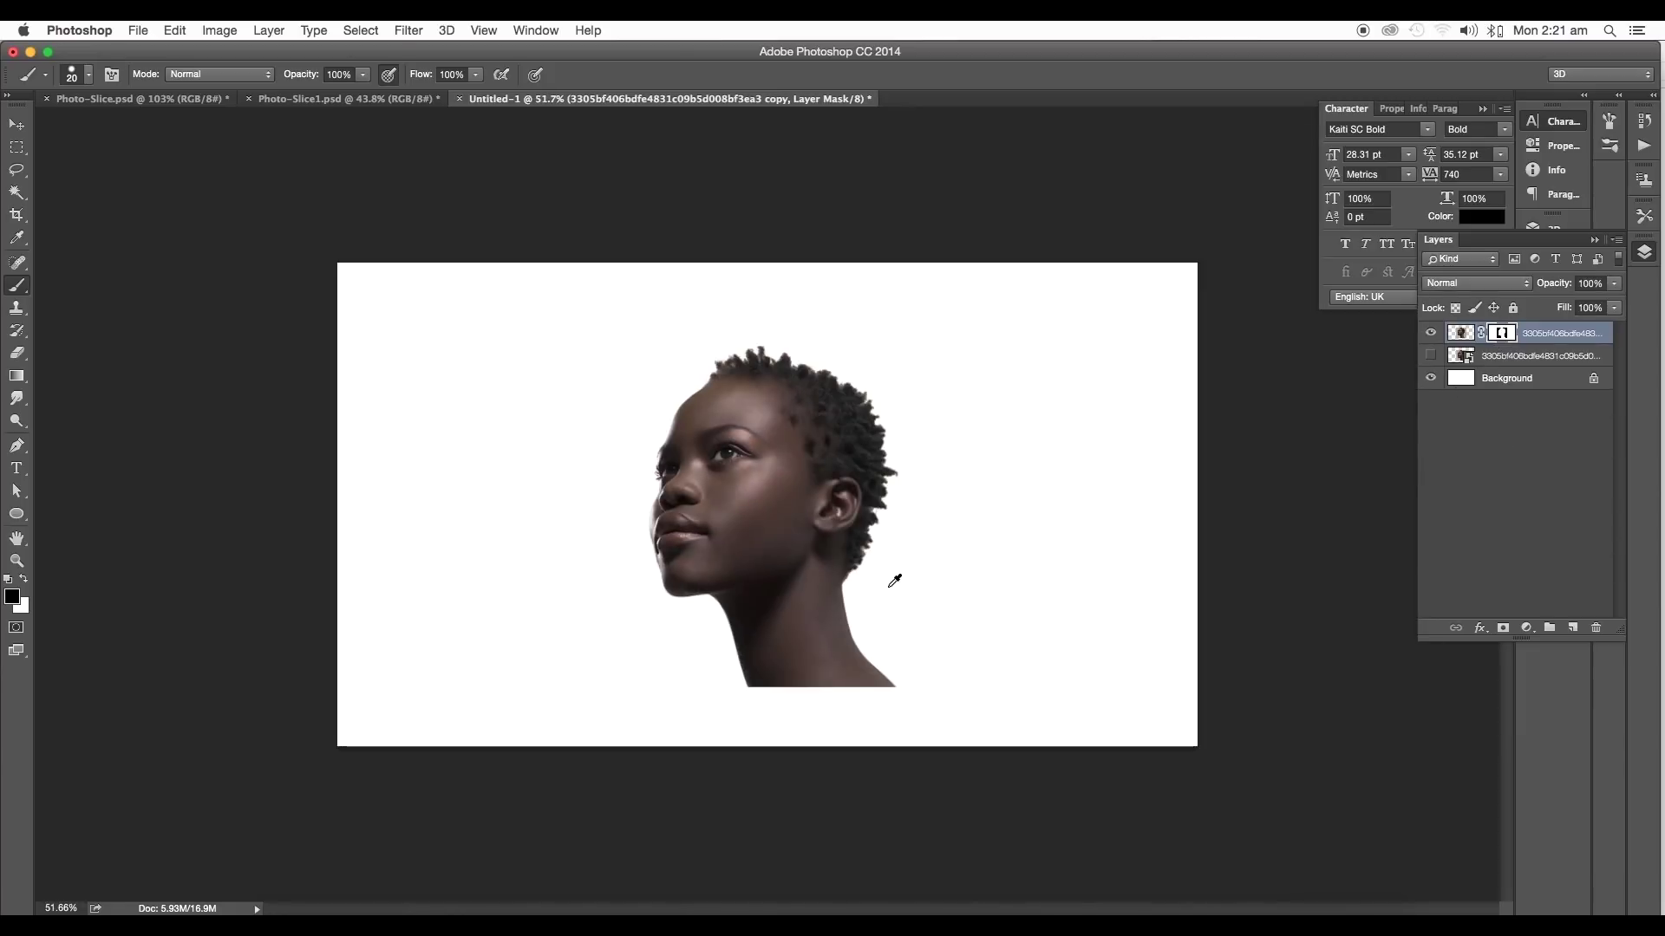
scroll(890, 587, "up", 2)
Move the cut-out portrait toward the right with the Move tool
key("v")
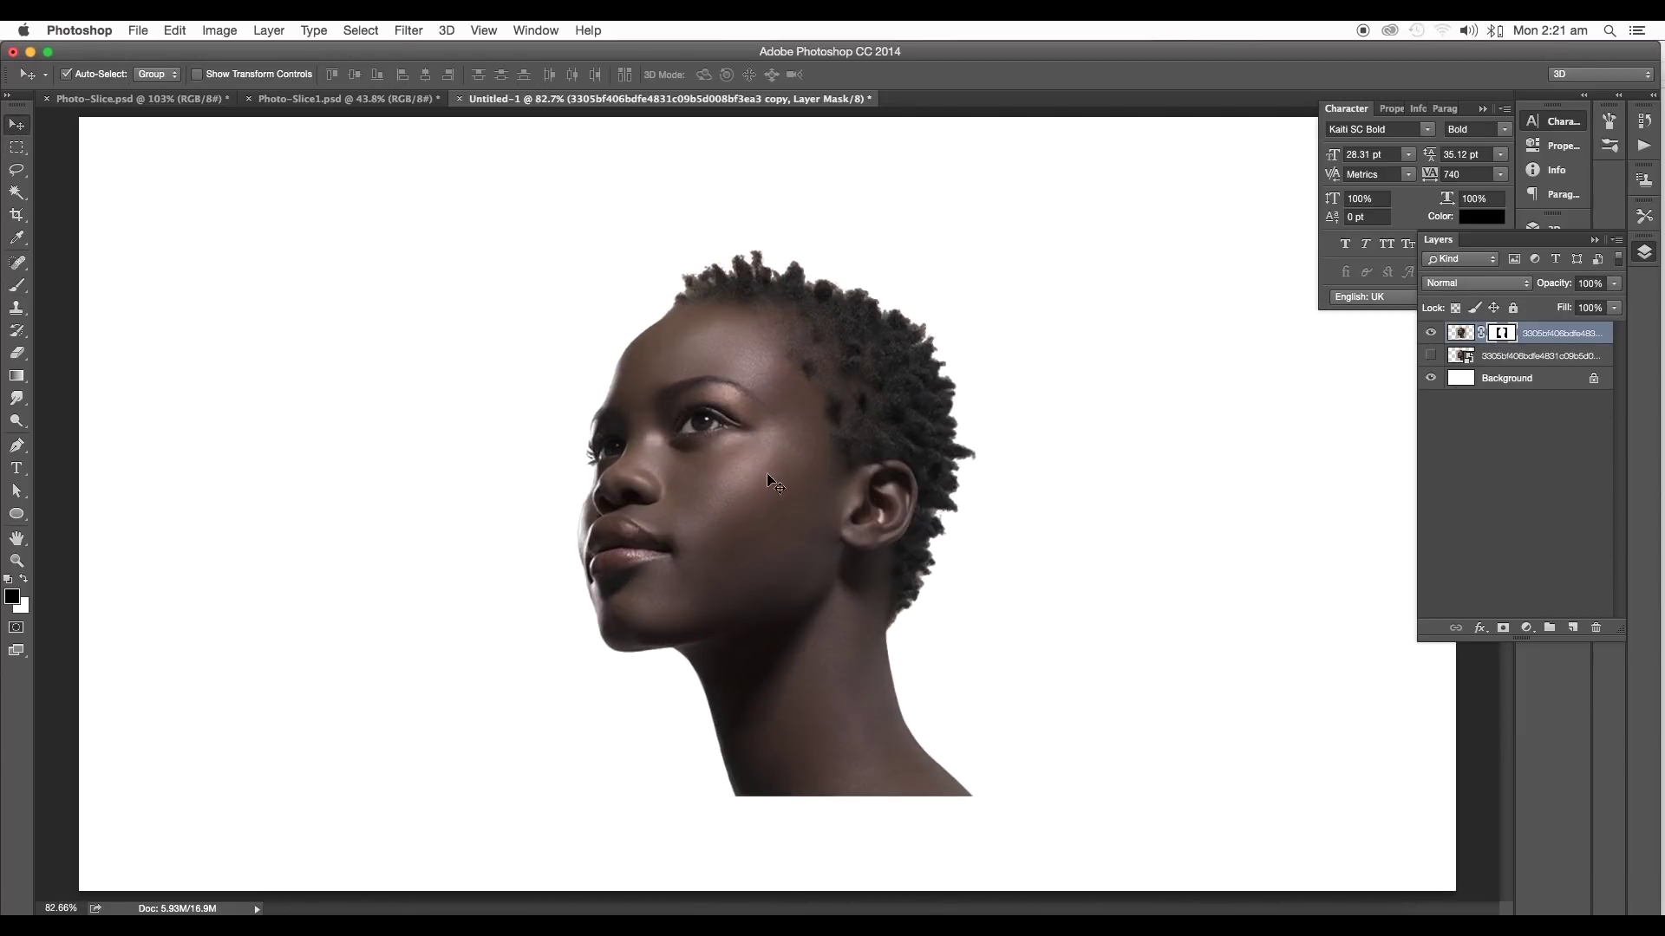
left_click_drag(767, 477, 755, 494)
scroll(755, 495, "down", 2)
mouse_move(789, 549)
left_mouse_down()
mouse_move(879, 579)
mouse_move(910, 568)
left_mouse_up()
scroll(910, 574, "up", 2)
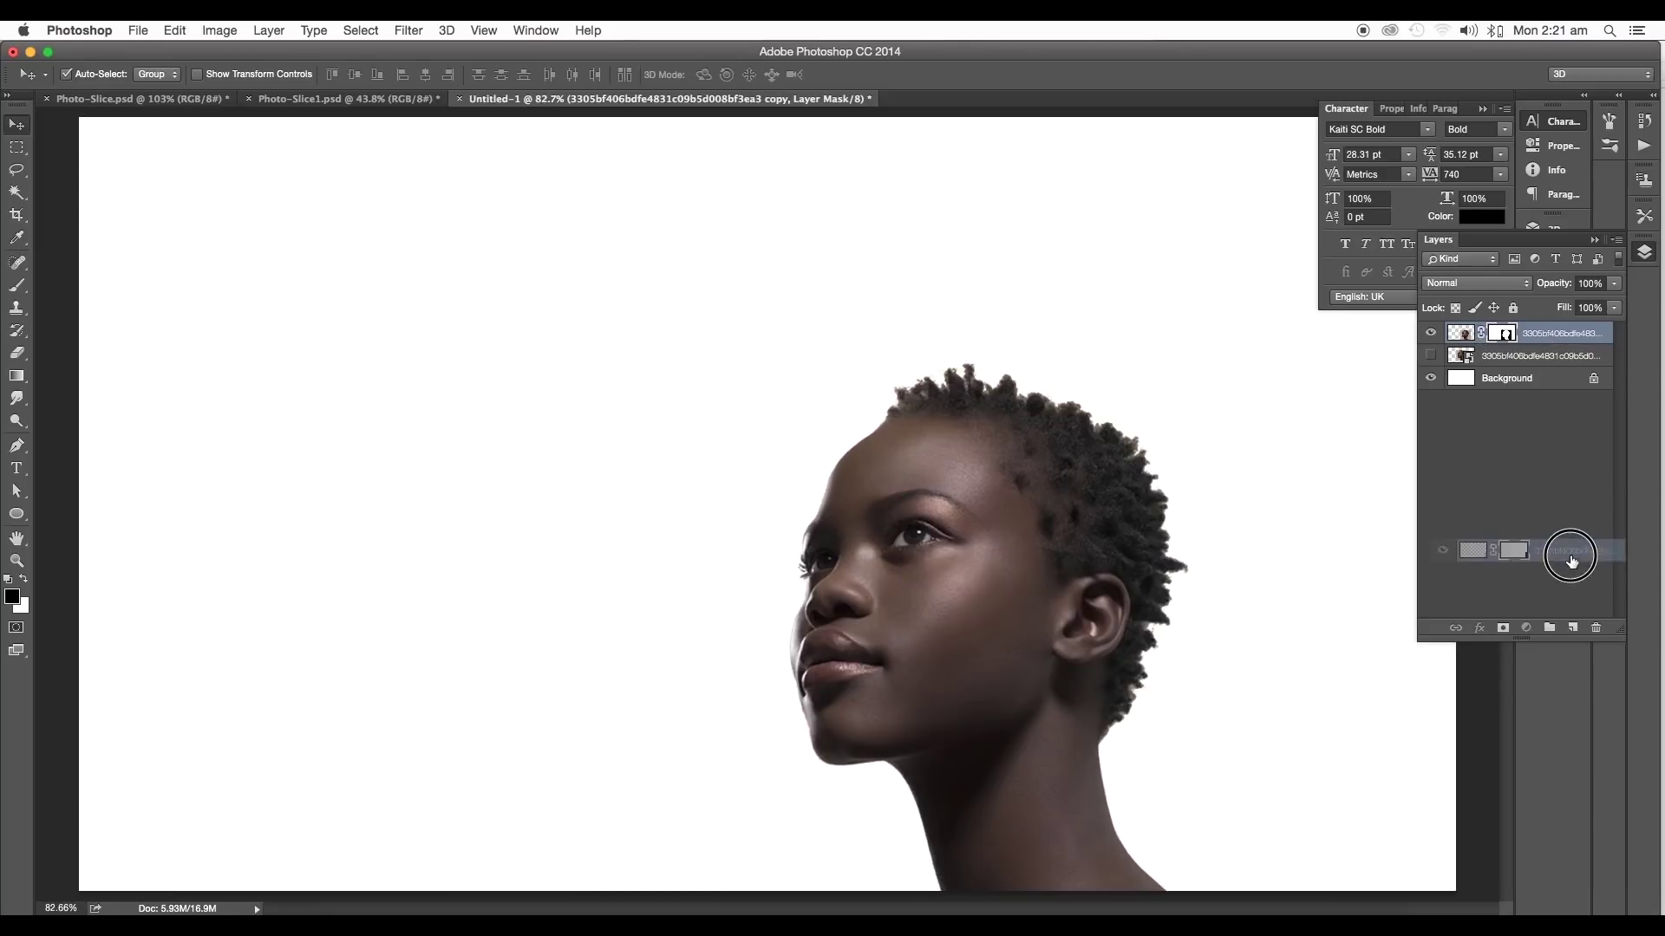
Duplicate the masked portrait layer, convert the copy to a Smart Object and rasterize it
left_click_drag(1558, 338, 1573, 627)
right_click(1577, 334)
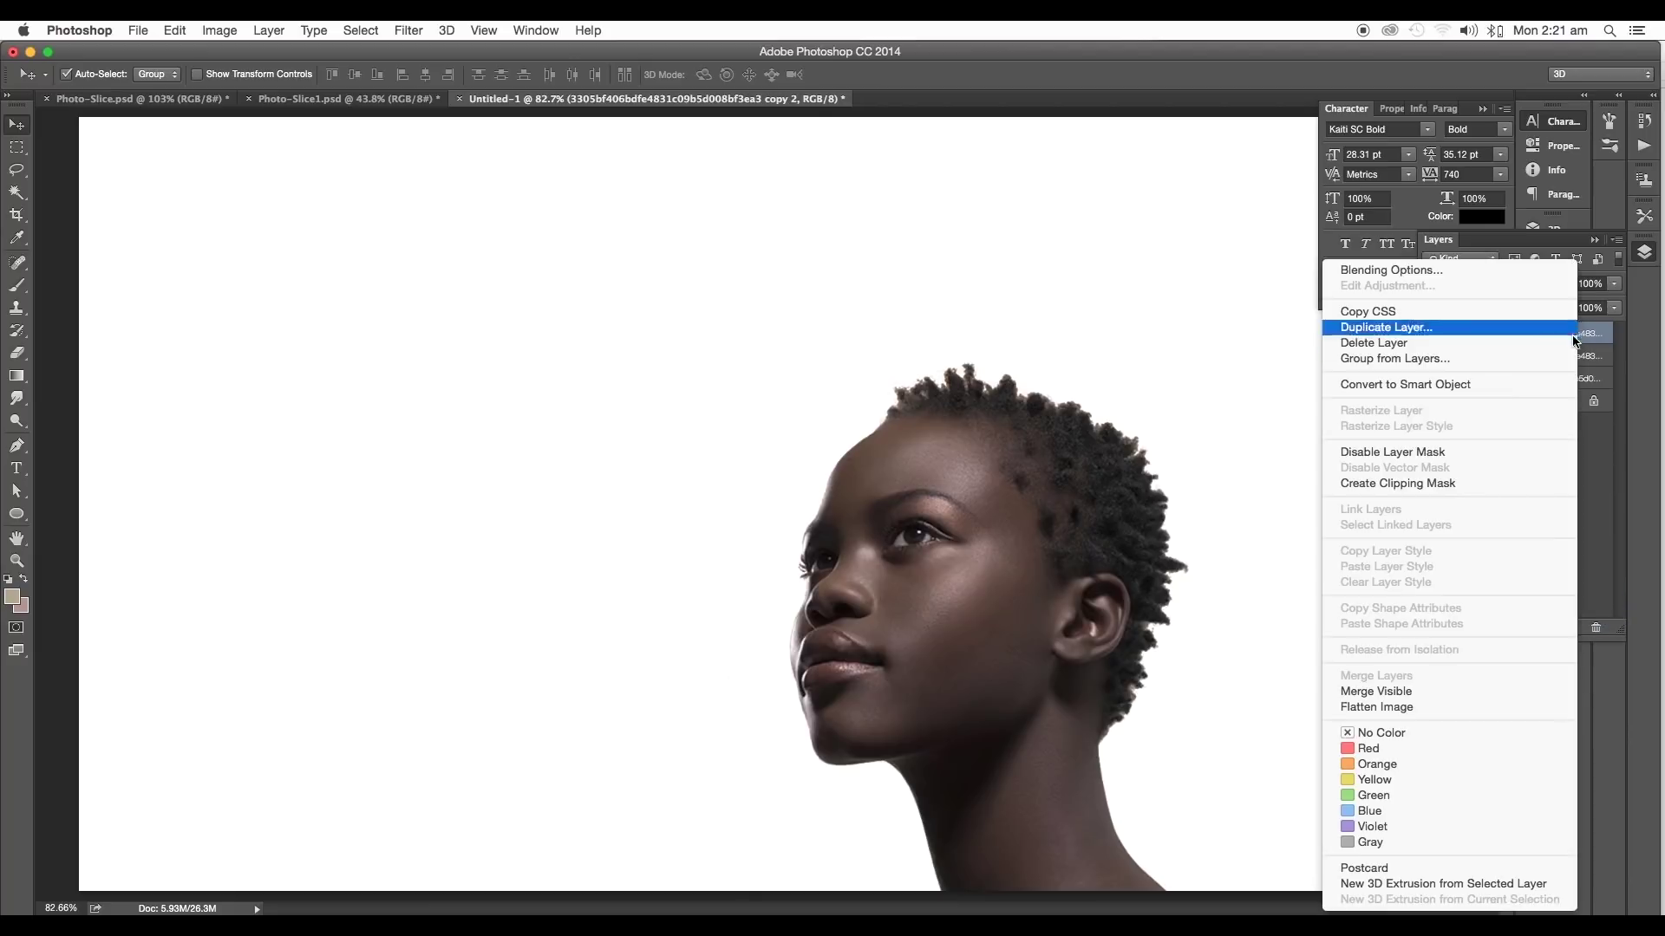
left_click(1421, 390)
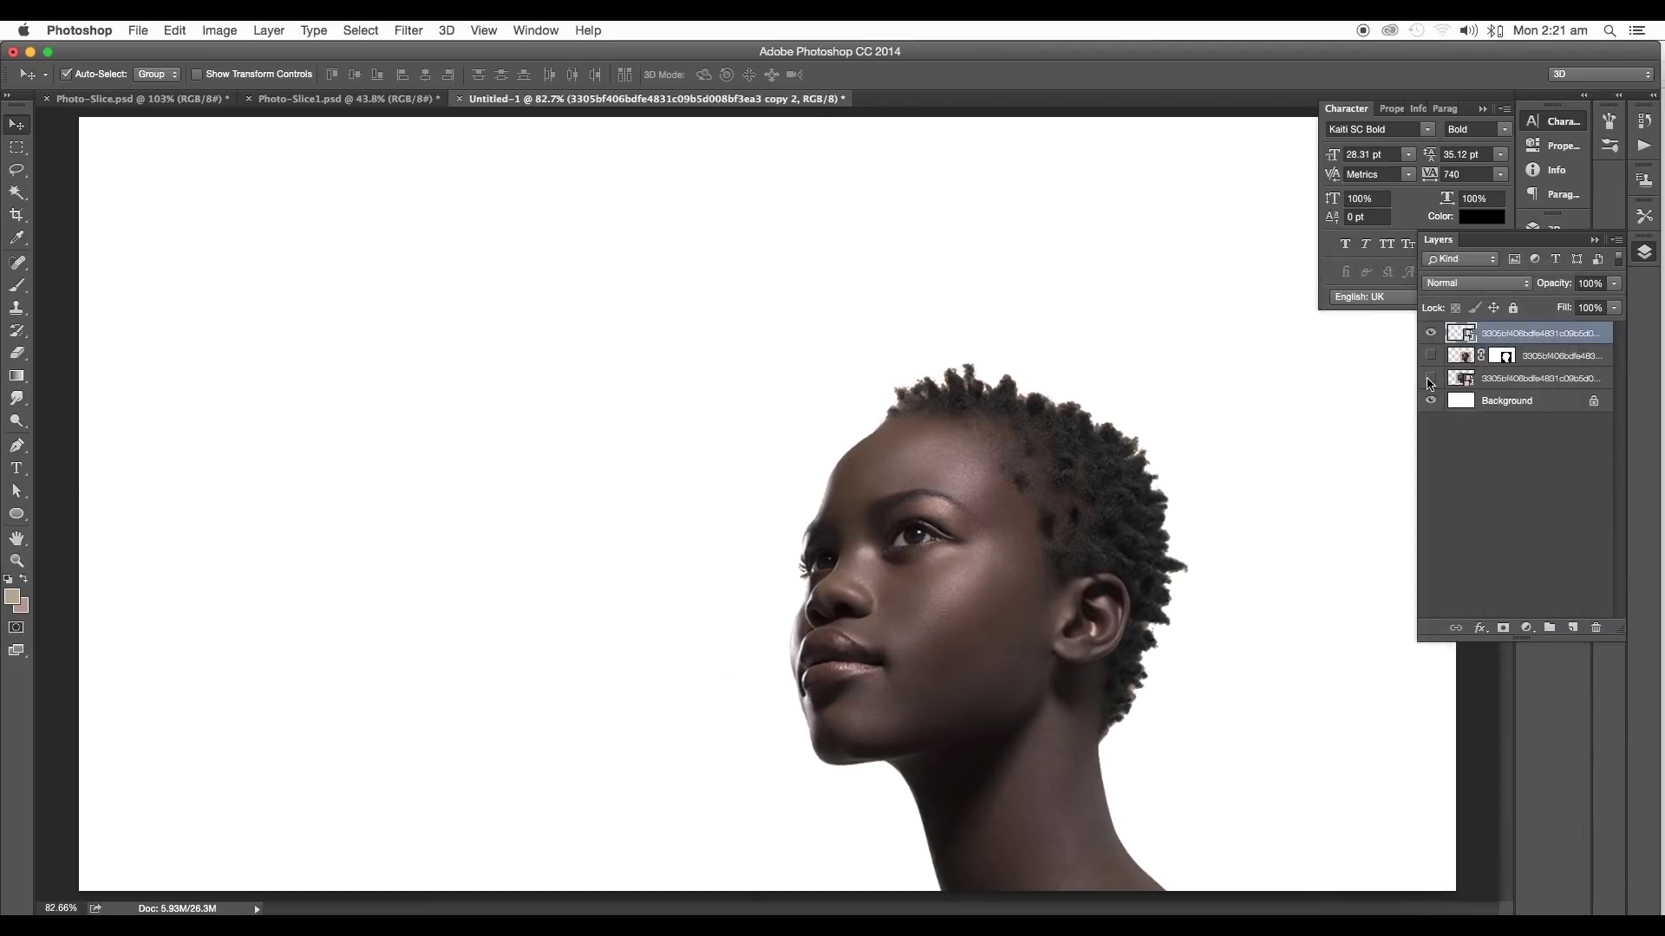
right_click(1547, 334)
left_click(1396, 454)
scroll(1006, 616, "up", 3)
left_click(219, 30)
mouse_move(247, 78)
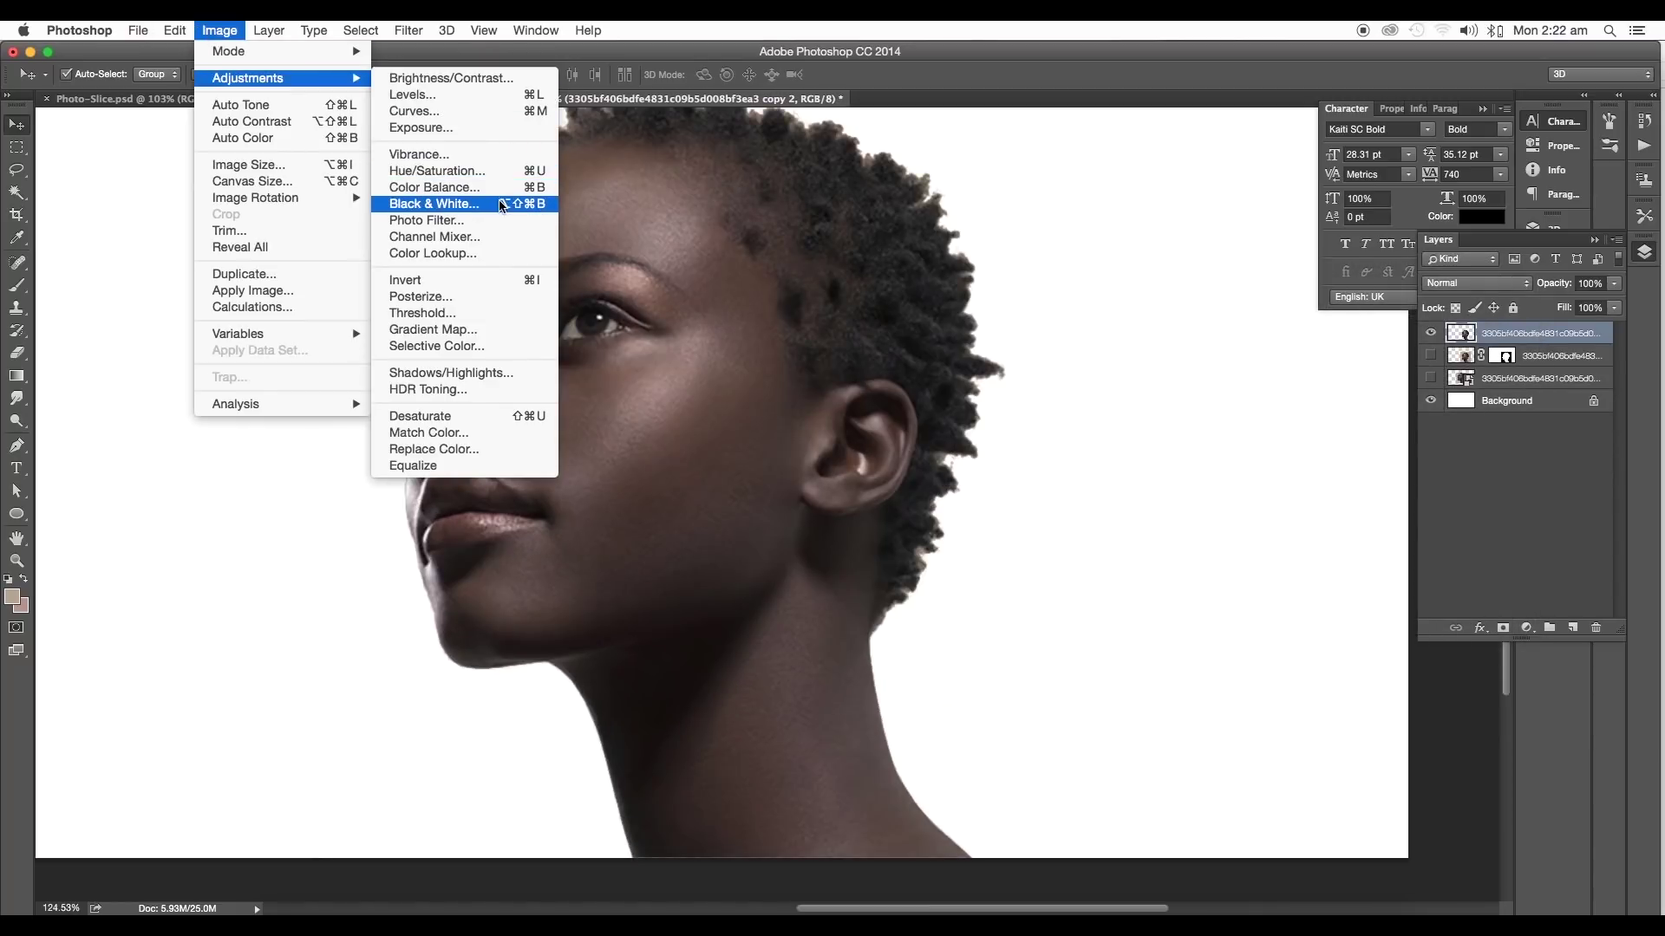
Convert the portrait copy to black and white with Image > Adjustments > Black & White
left_click(511, 204)
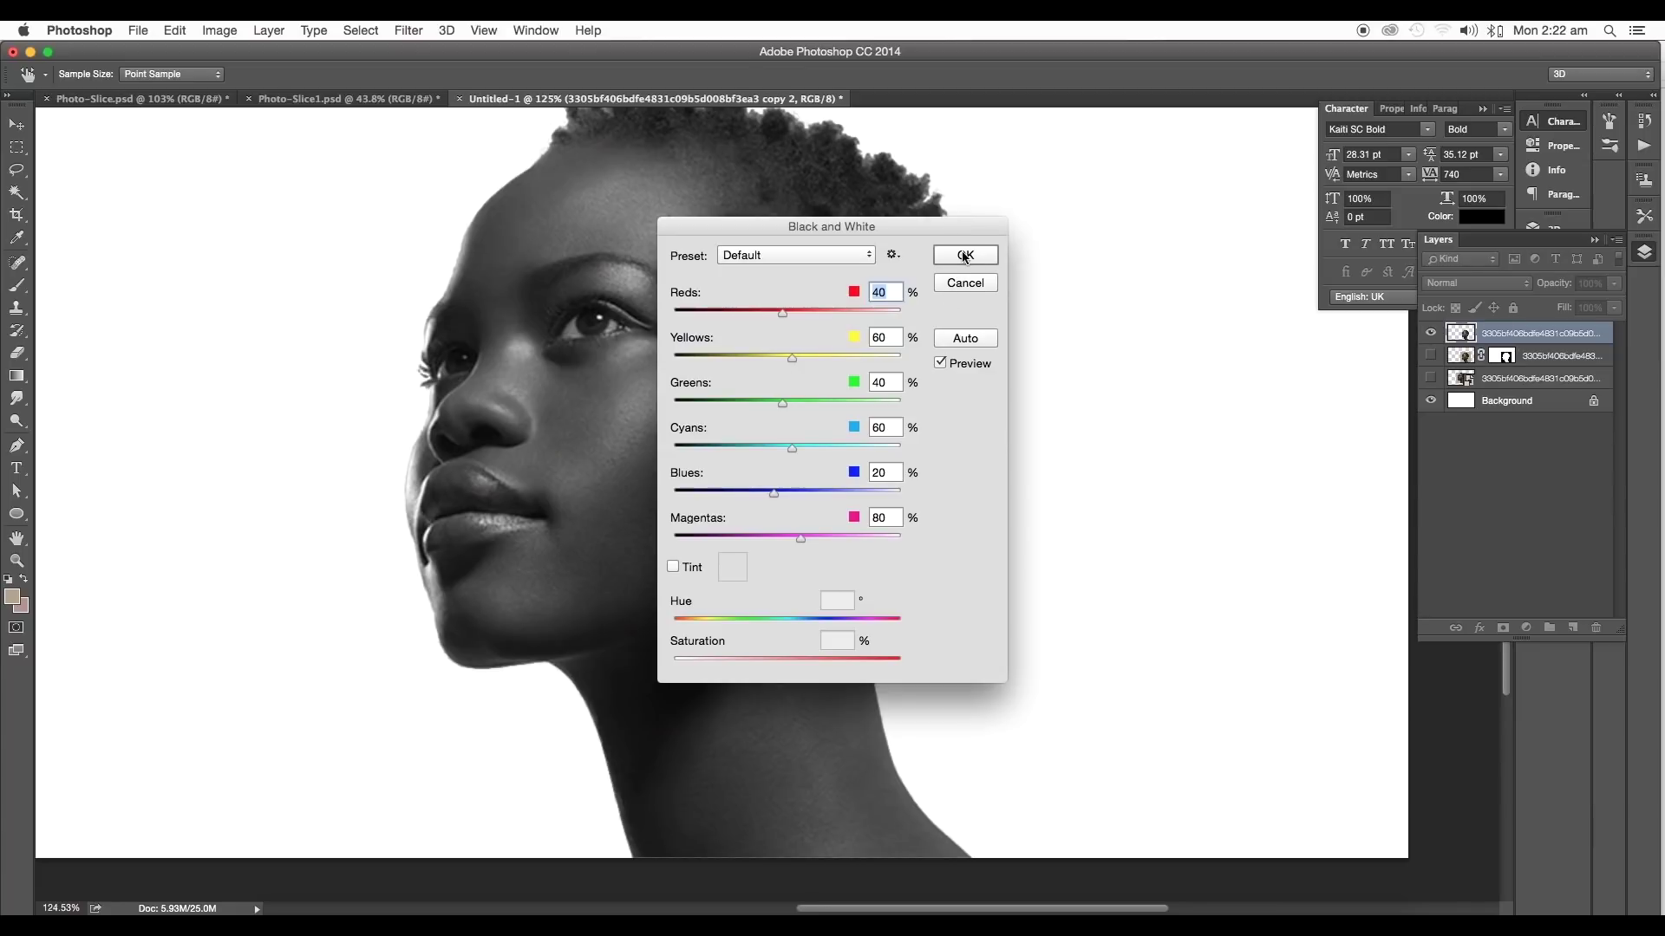
left_click(965, 255)
scroll(732, 452, "down", 3)
scroll(778, 455, "up", 4)
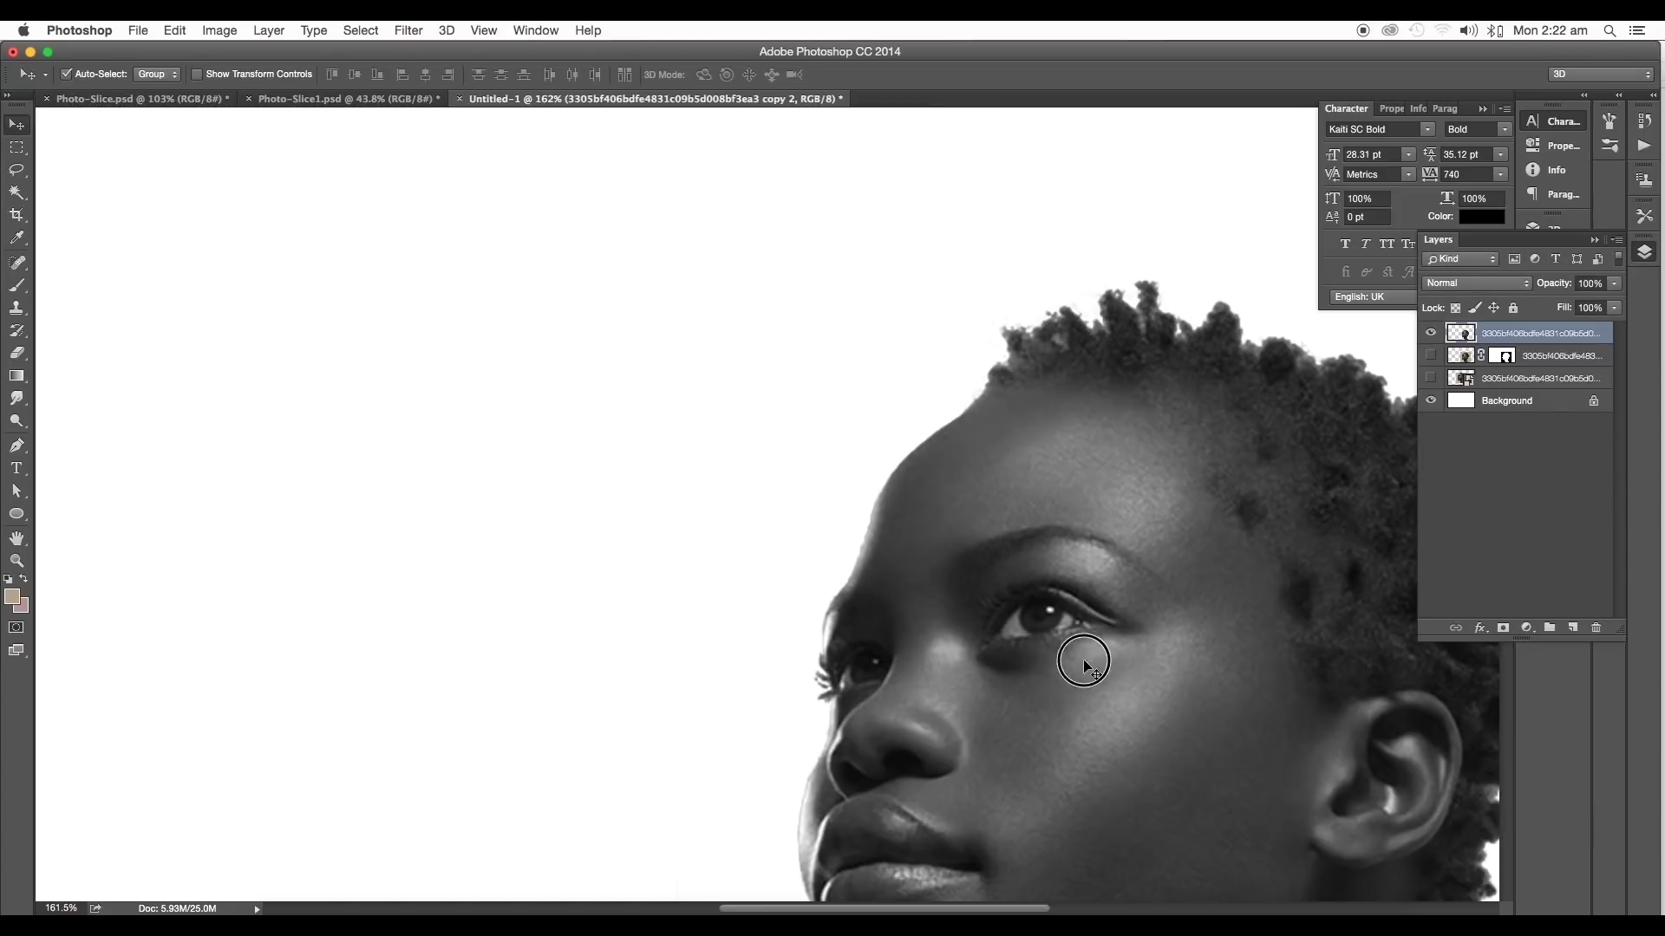
scroll(755, 473, "down", 3)
scroll(754, 473, "down", 2)
Add a Brightness/Contrast adjustment layer set to Brightness 48, Contrast 49
left_click(1528, 628)
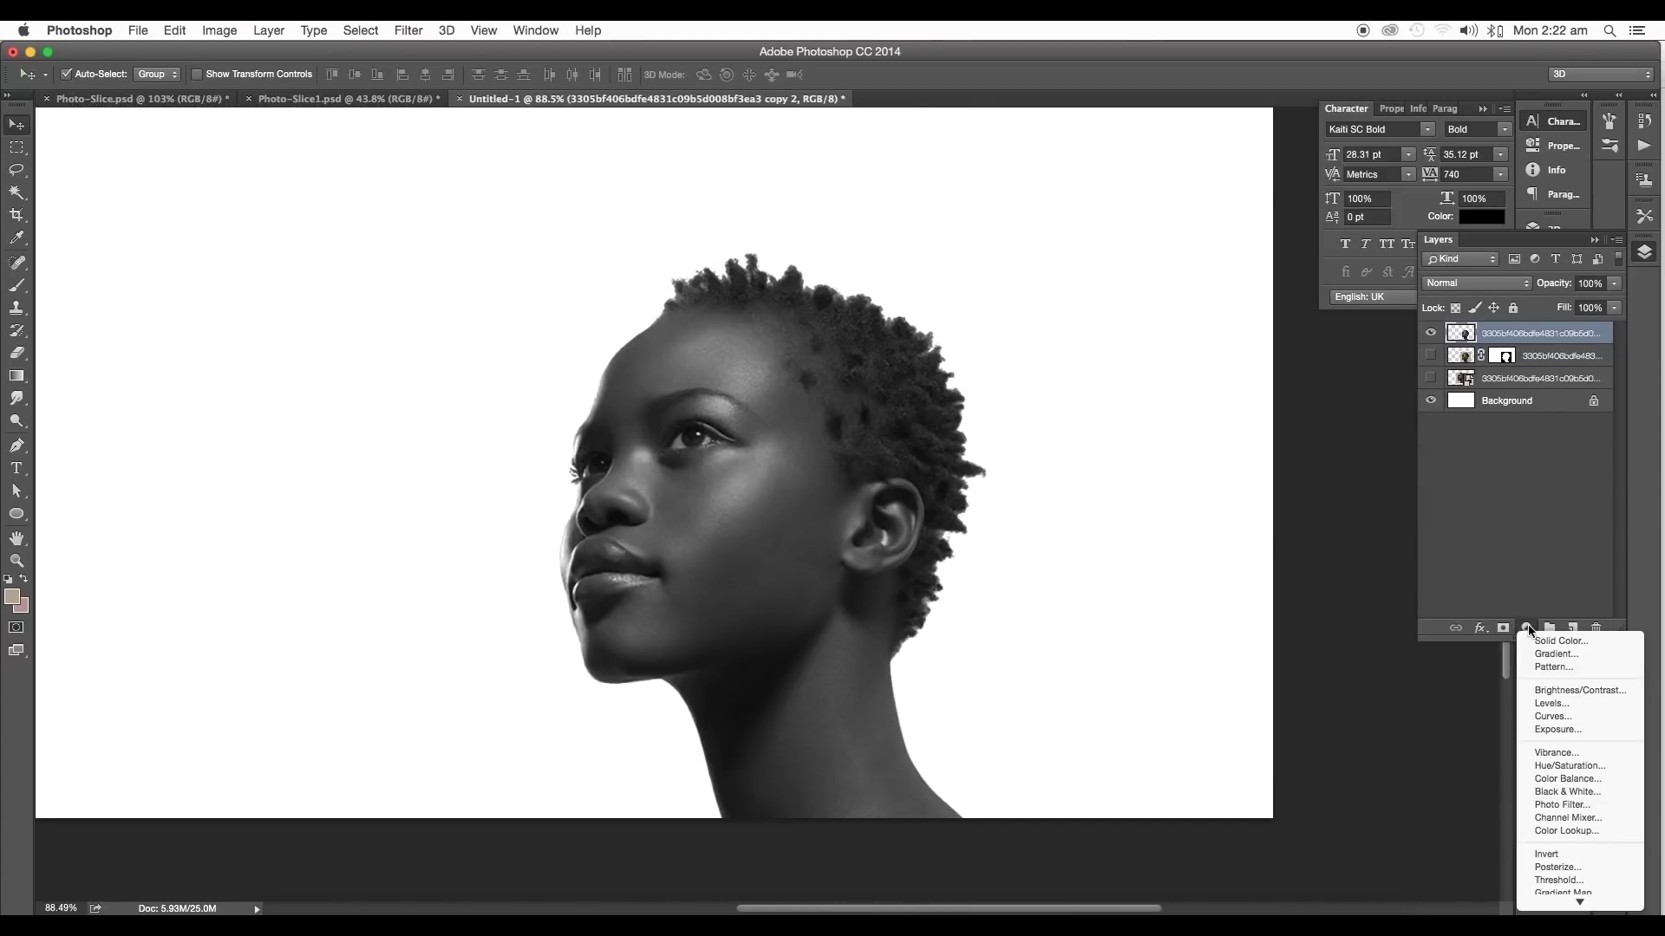
left_click(1549, 691)
mouse_move(1410, 206)
left_mouse_down()
mouse_move(1446, 244)
mouse_move(1436, 211)
left_mouse_up()
scroll(685, 707, "down", 4)
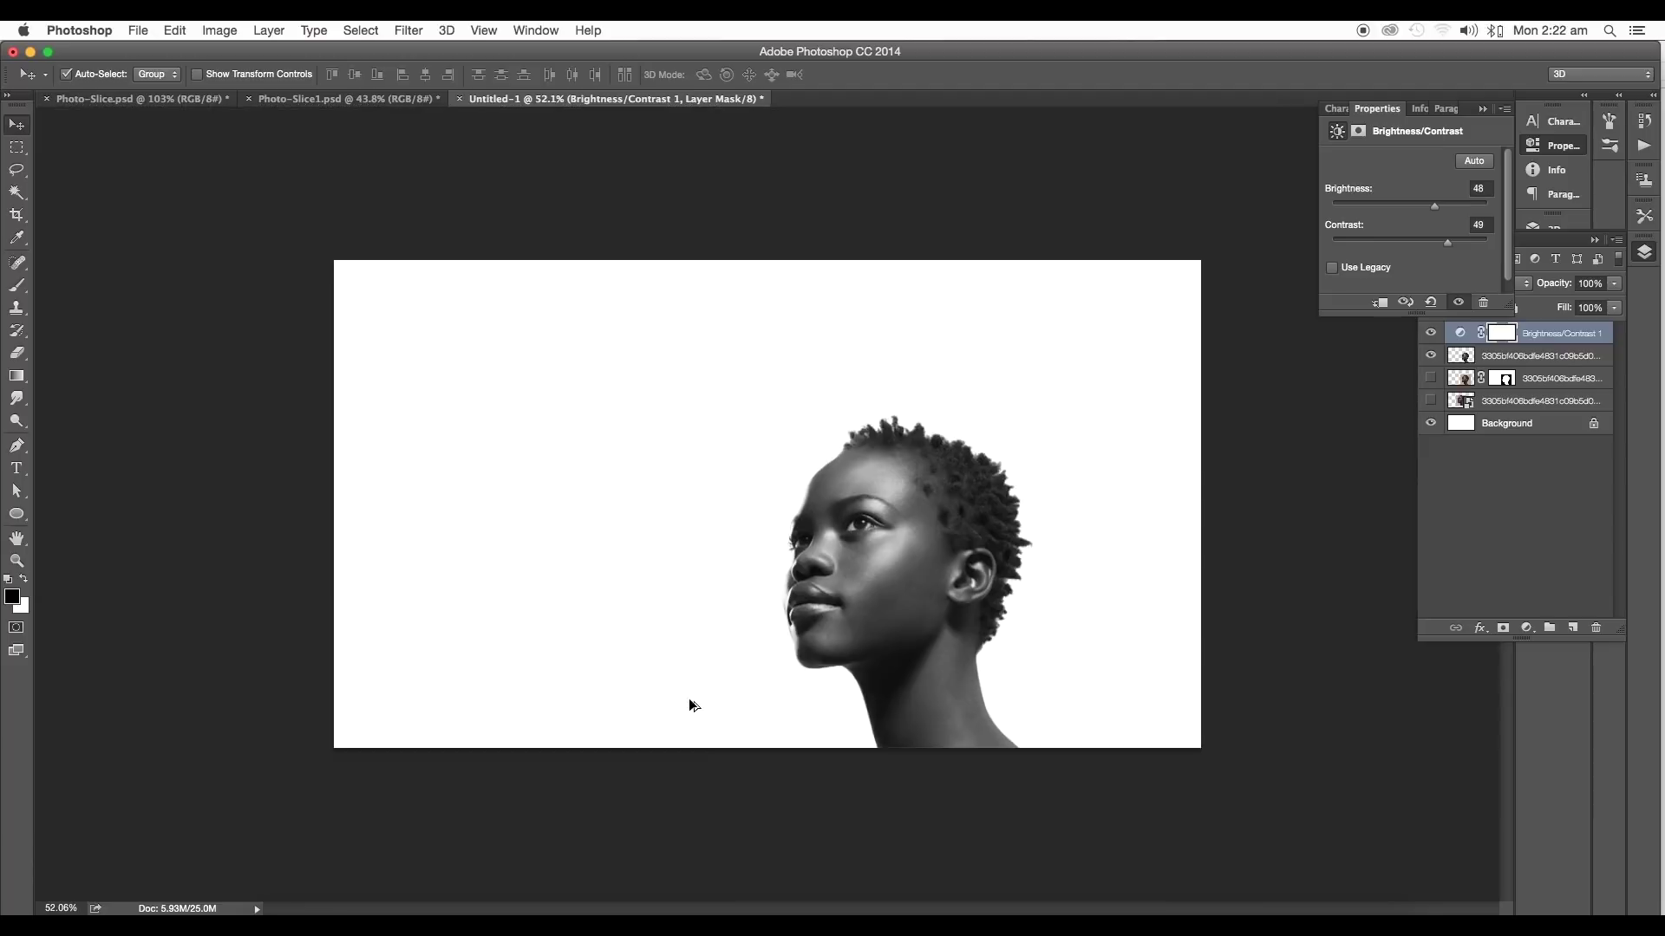
scroll(857, 610, "up", 3)
Start a no-fill Pen shape with anchors left of and above the lips
scroll(847, 639, "up", 2)
key("p")
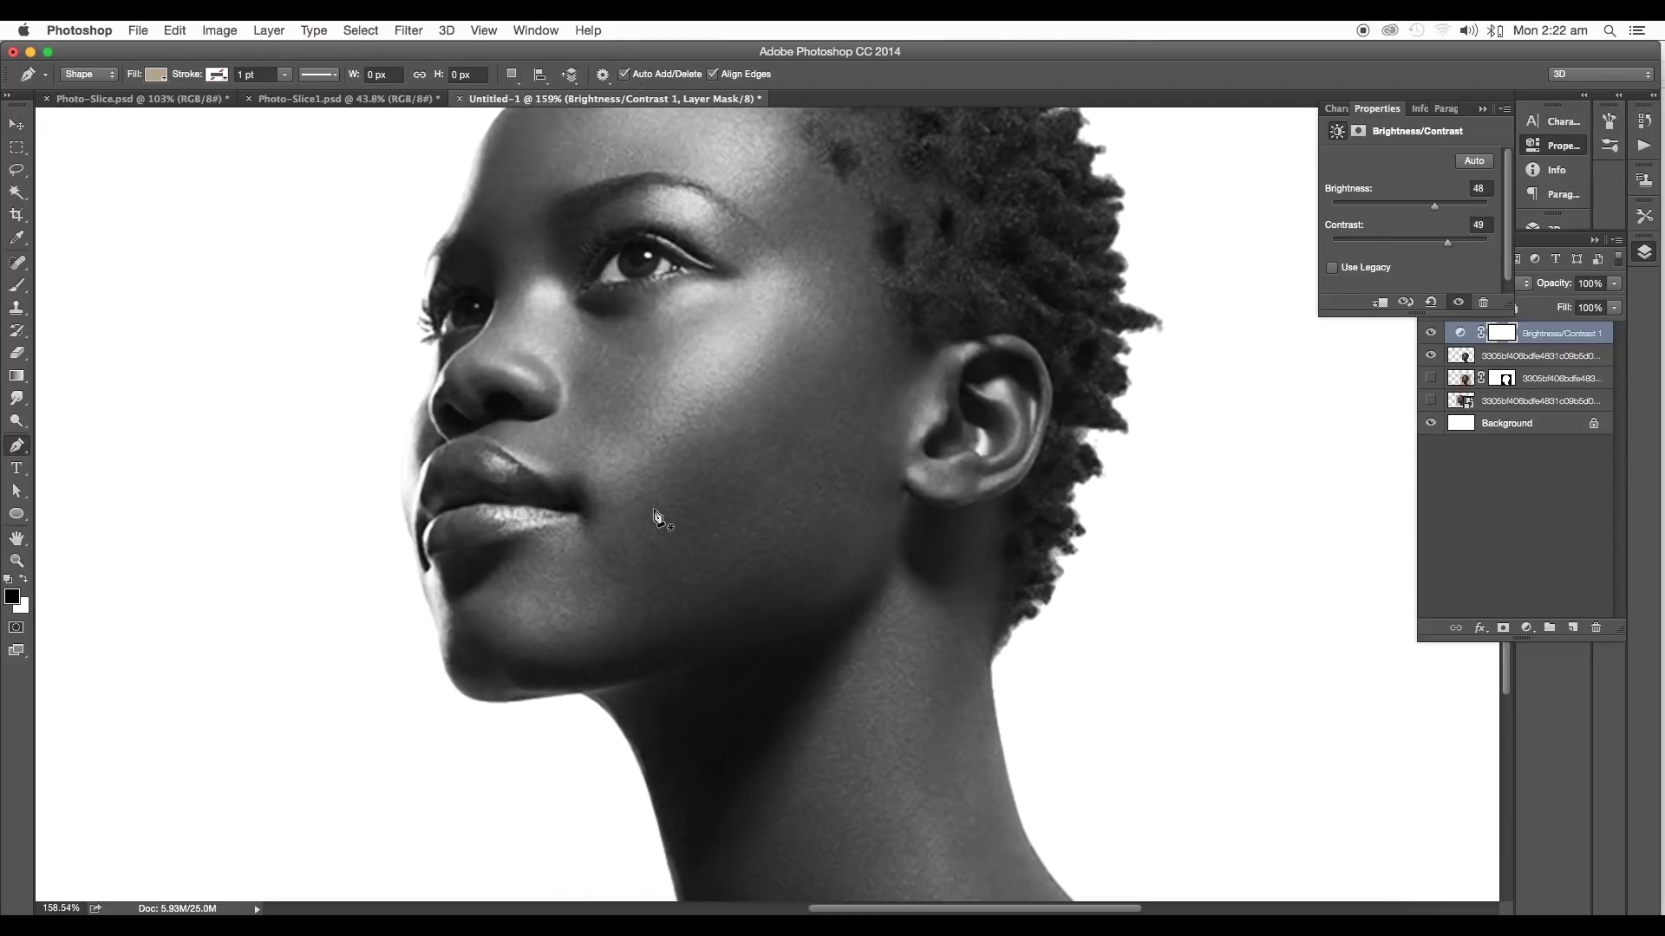
left_click(92, 75)
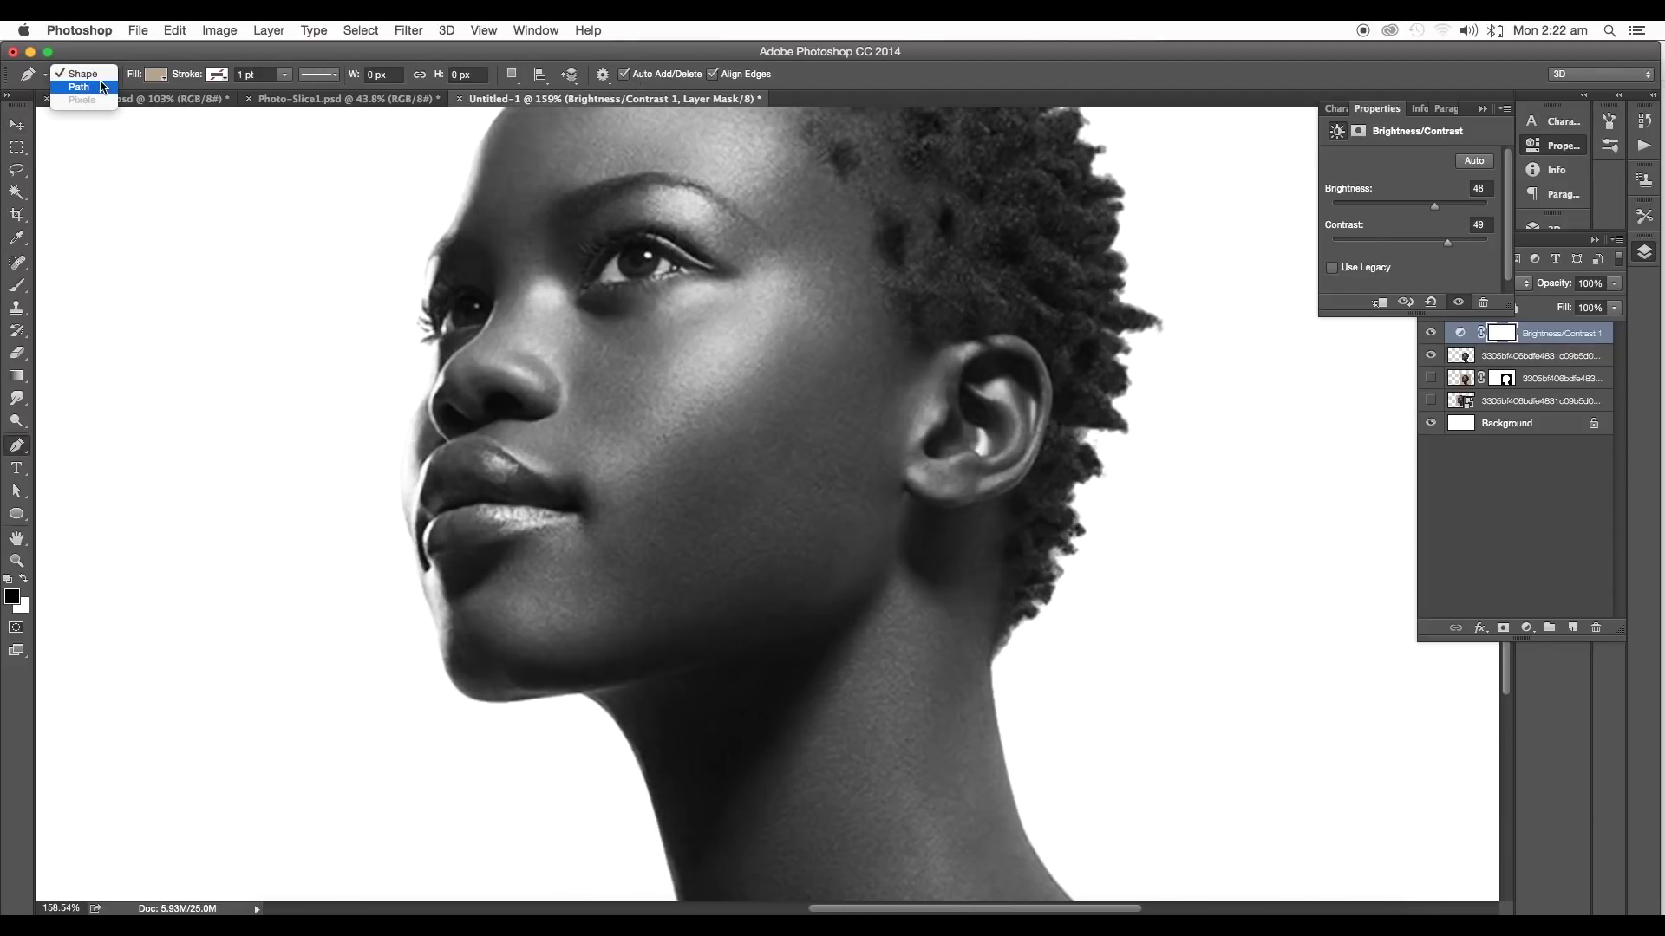
left_click(94, 77)
scroll(405, 499, "up", 2)
left_click(292, 587)
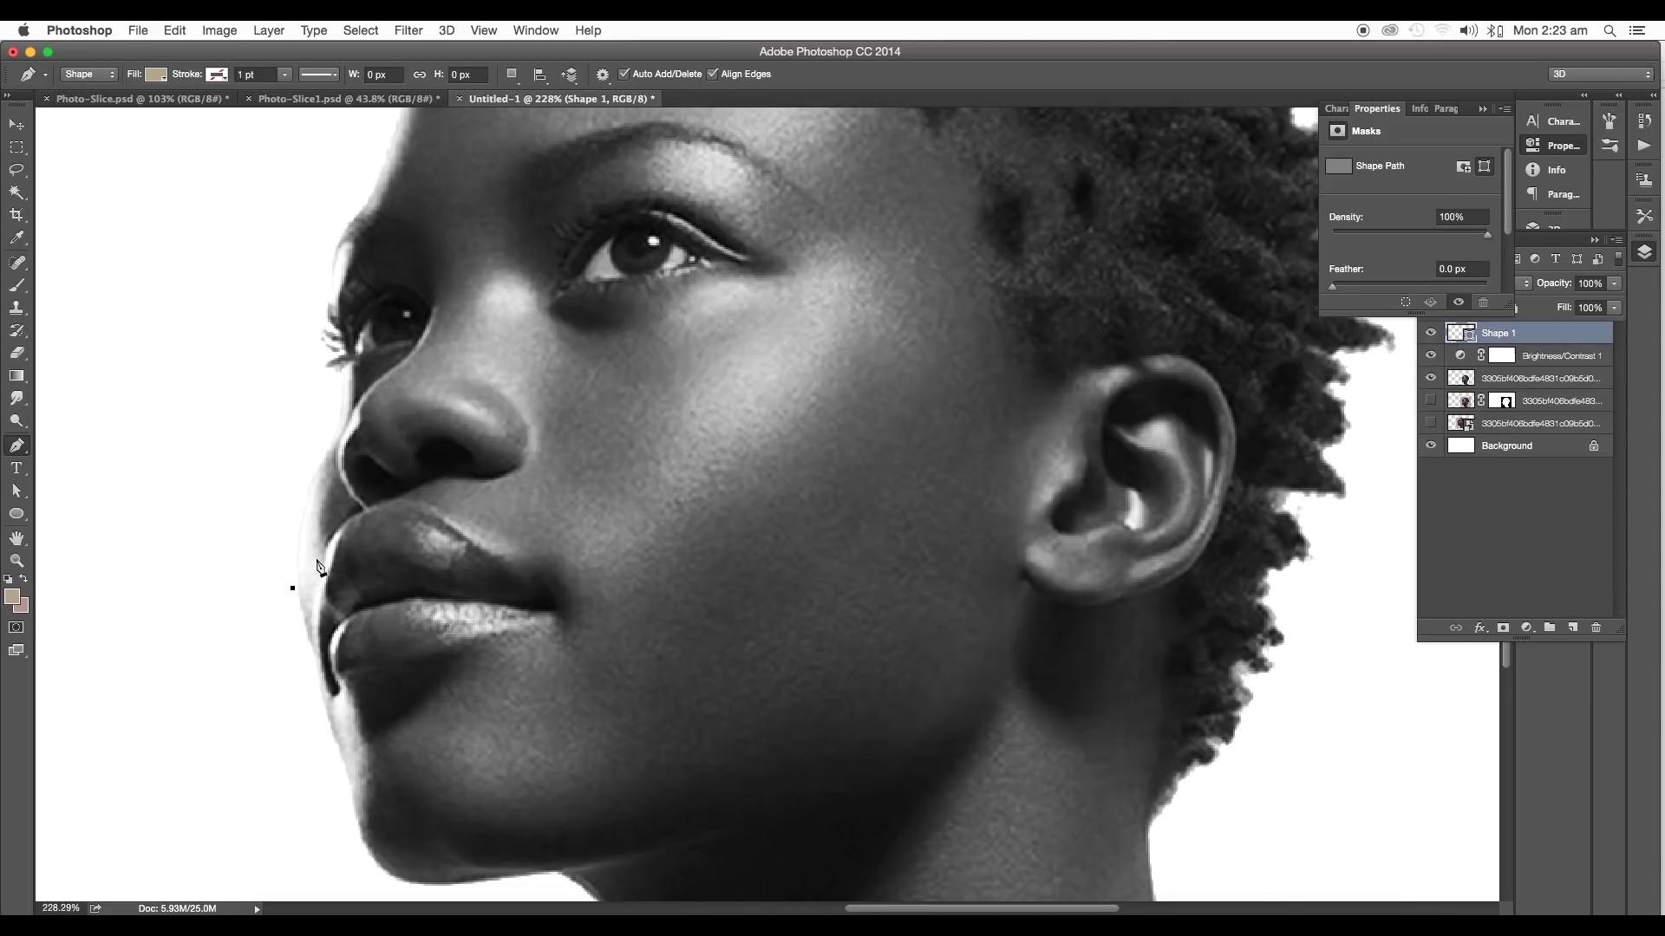
left_click_drag(316, 542, 425, 497)
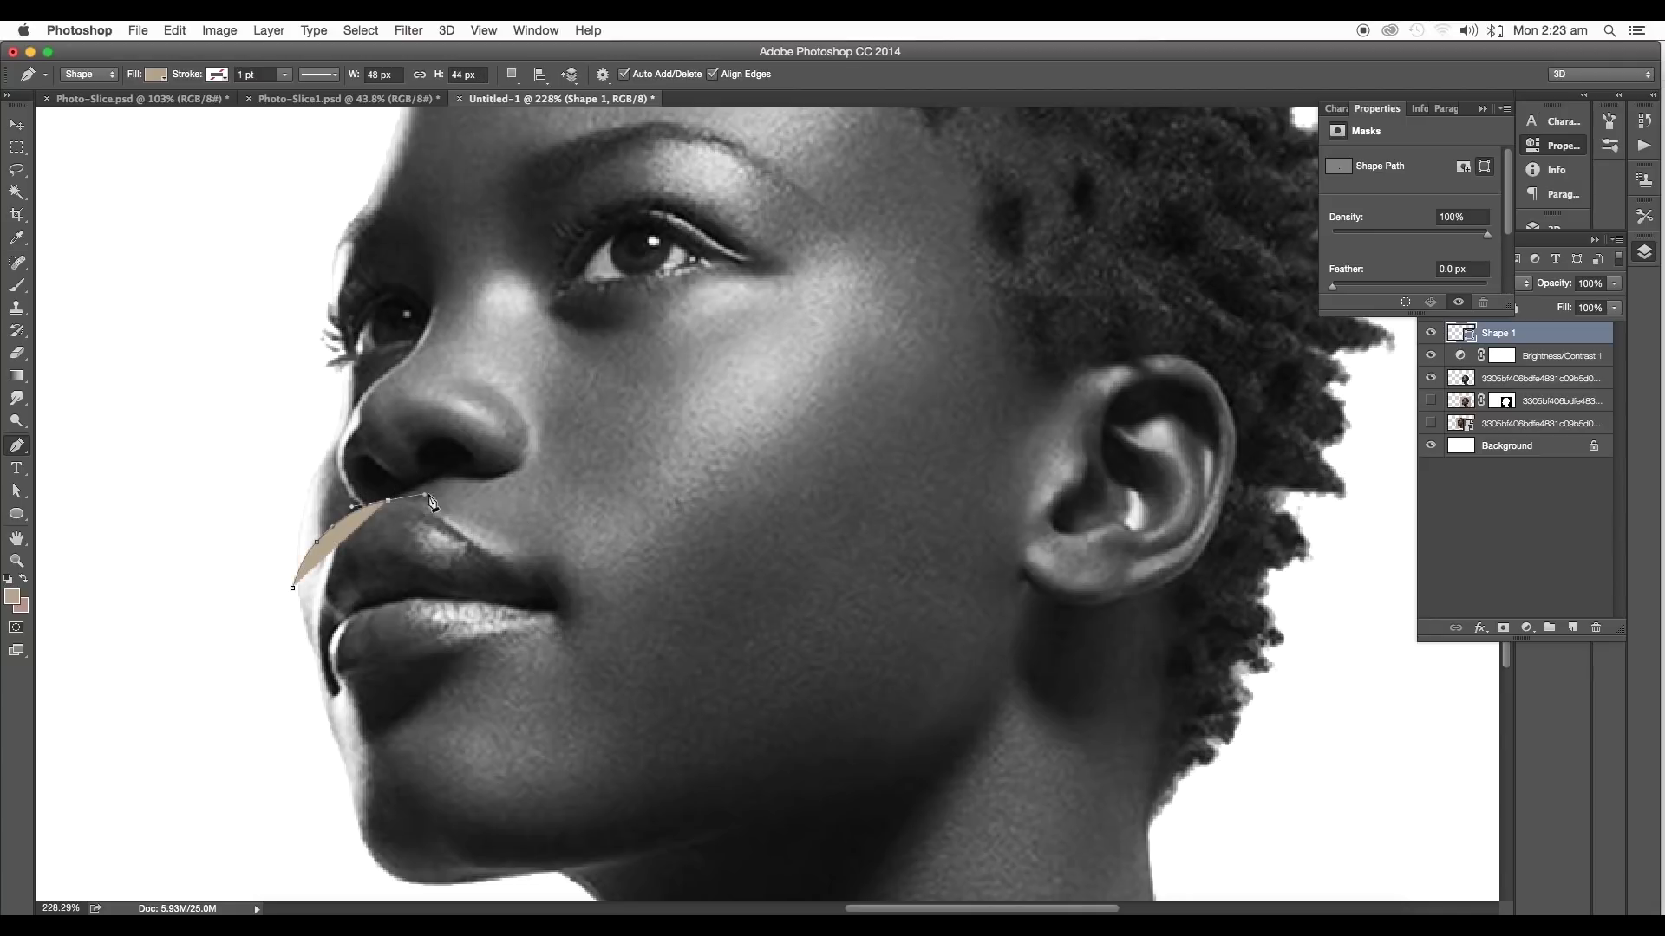
left_click(155, 84)
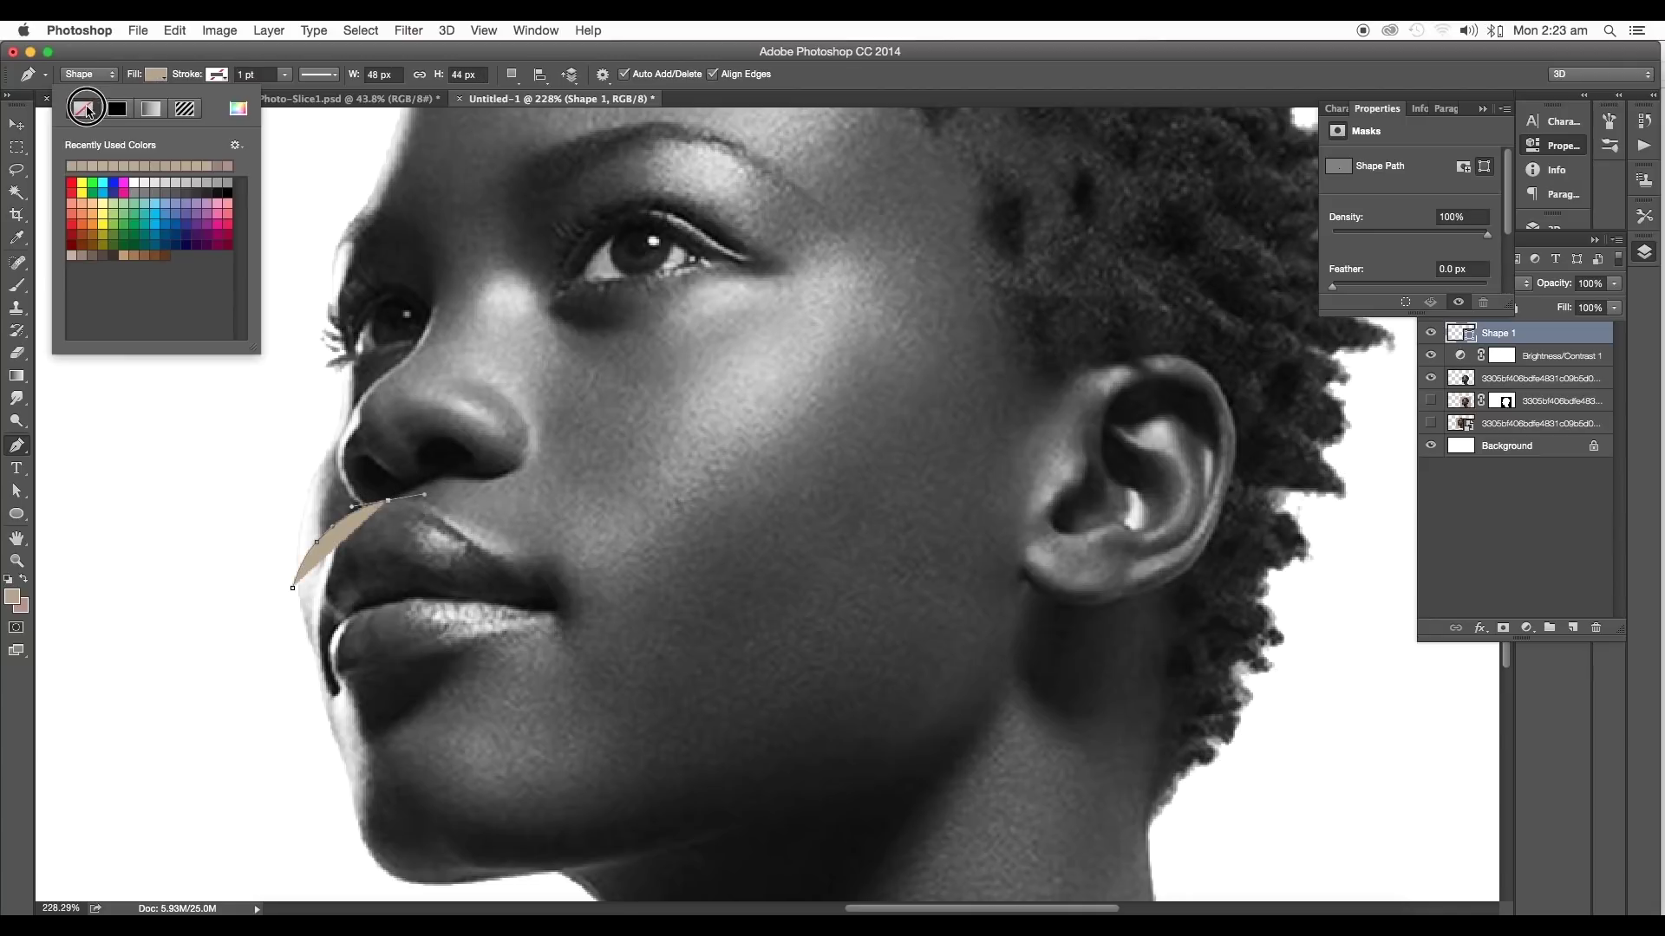
left_click(82, 109)
left_click(159, 78)
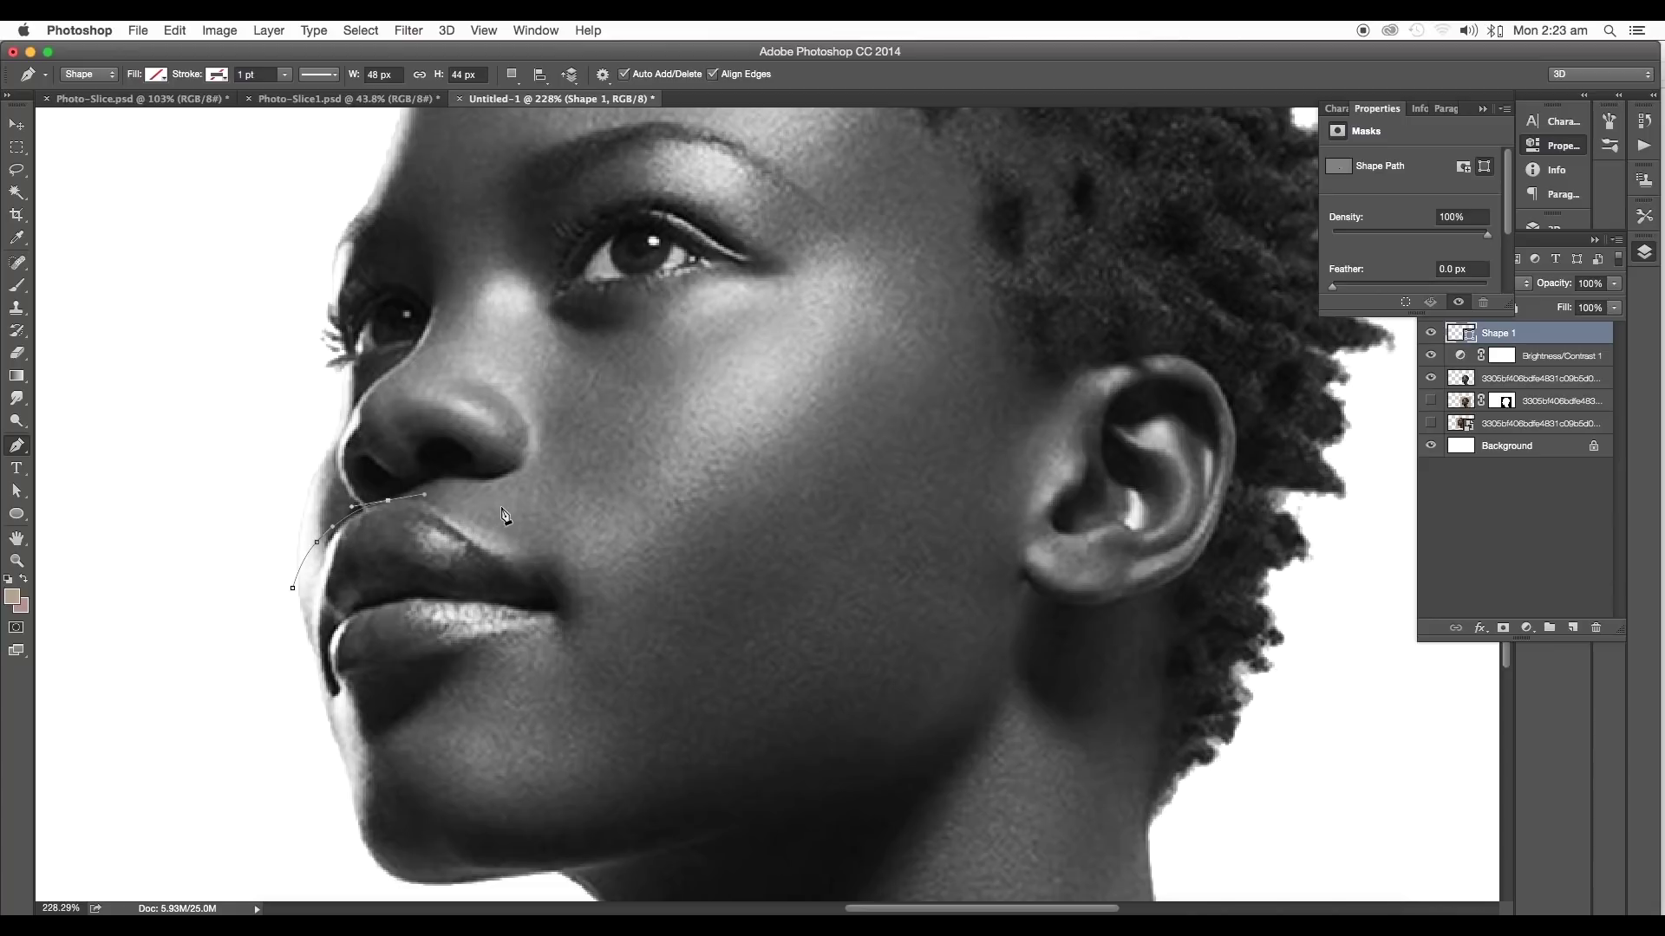
Extend the path along the lip, across the cheek, past the ear and around the head to close it
left_click_drag(502, 507, 646, 504)
mouse_move(766, 493)
left_mouse_down()
mouse_move(817, 496)
mouse_move(845, 542)
mouse_move(905, 534)
mouse_move(947, 557)
mouse_move(955, 595)
left_mouse_up()
scroll(744, 546, "right", 5)
left_click(971, 568)
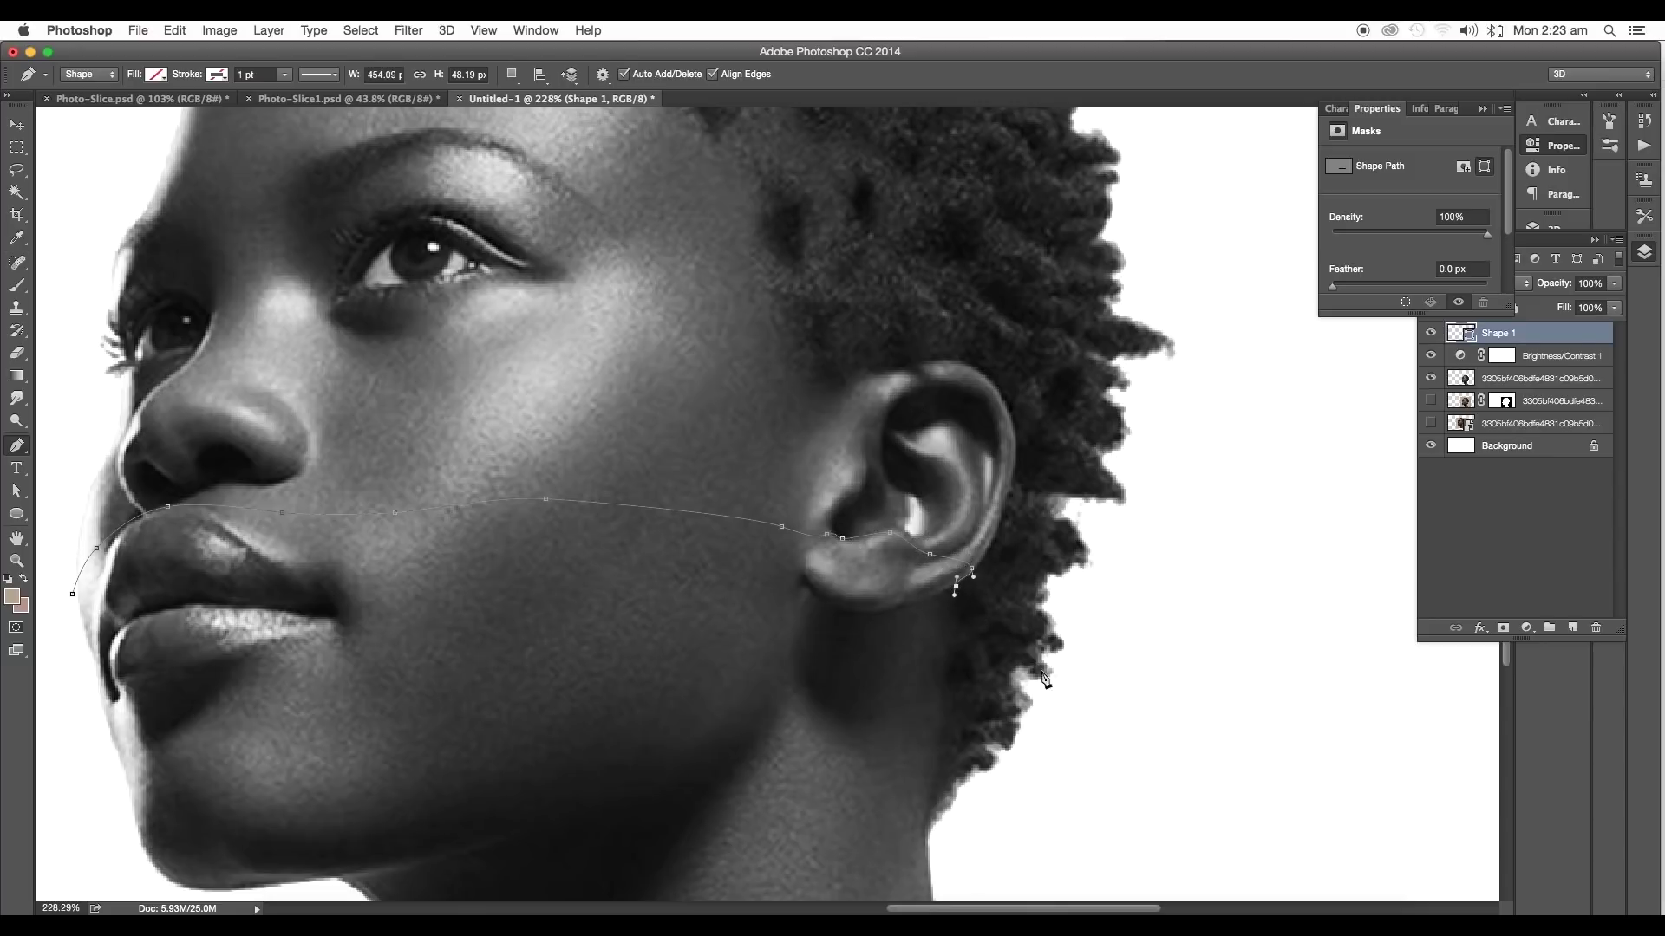
left_click_drag(1041, 683, 1078, 751)
key("super+0")
left_click(1135, 686)
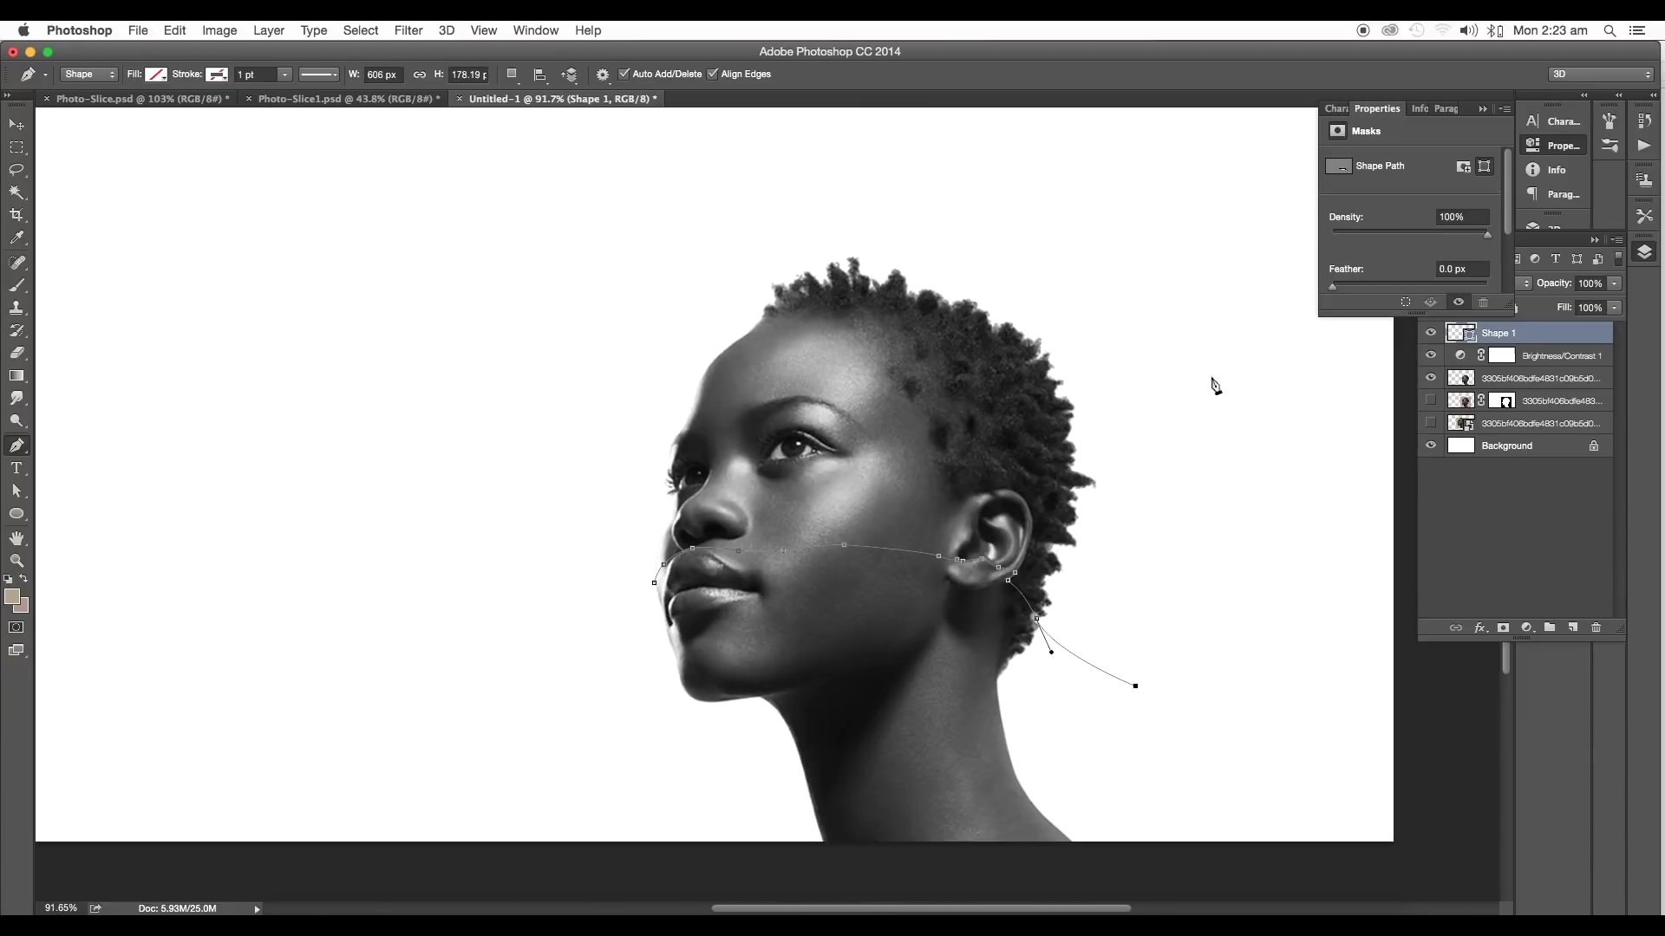
left_click(1206, 277)
left_click(782, 188)
left_click(546, 420)
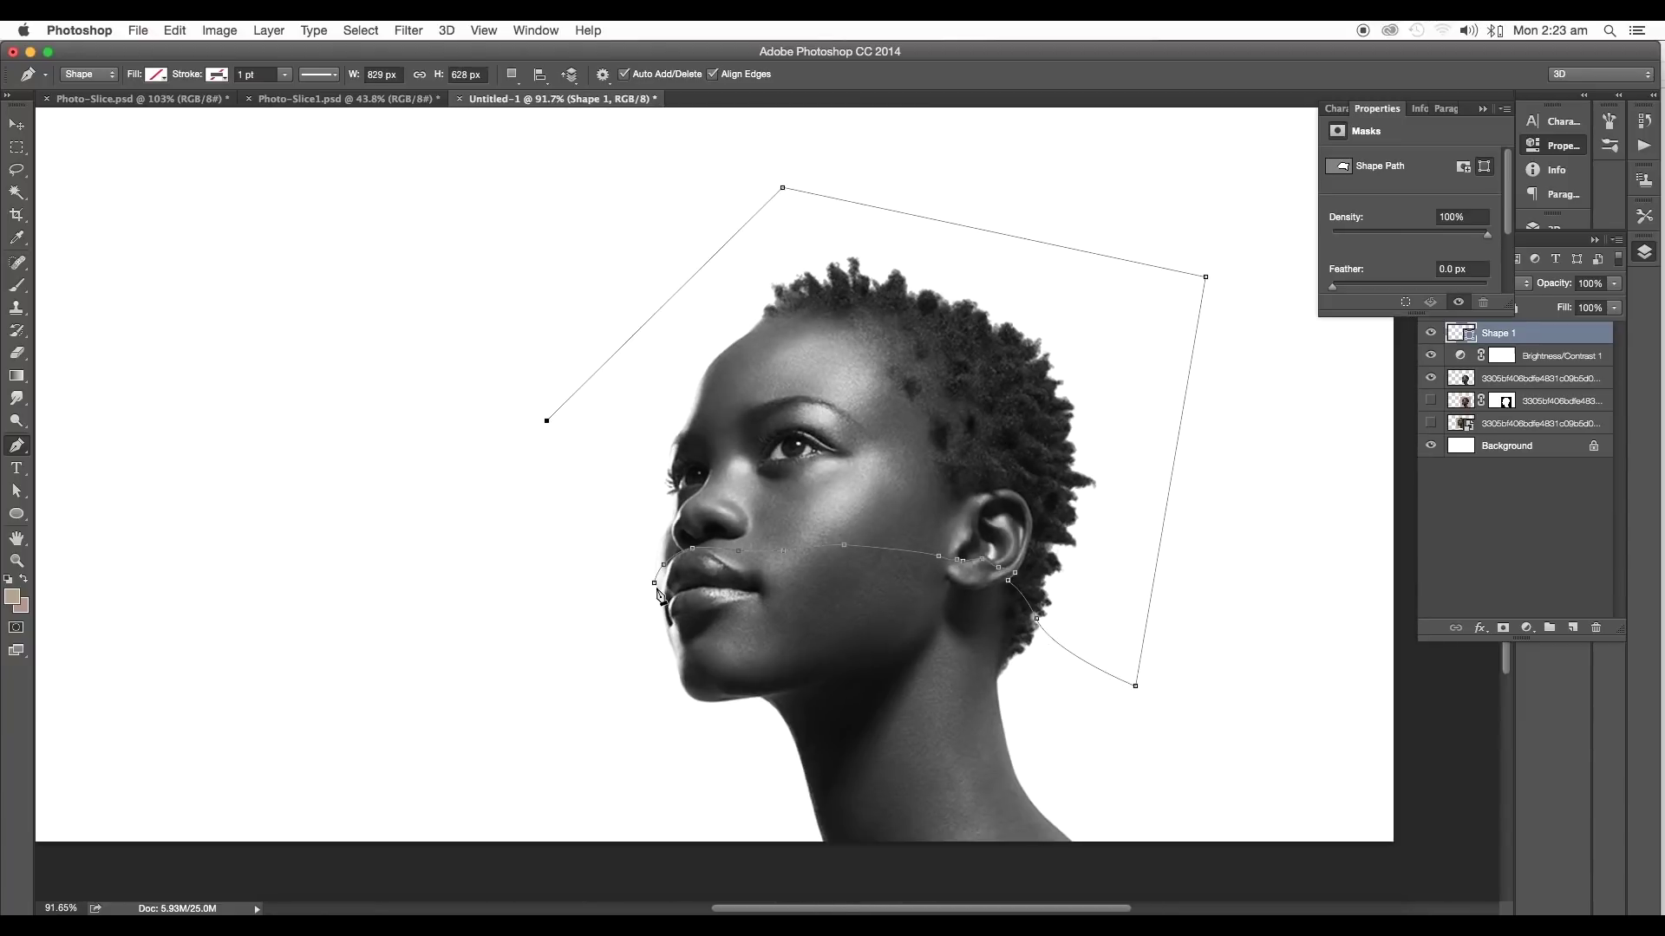
scroll(792, 618, "up", 5)
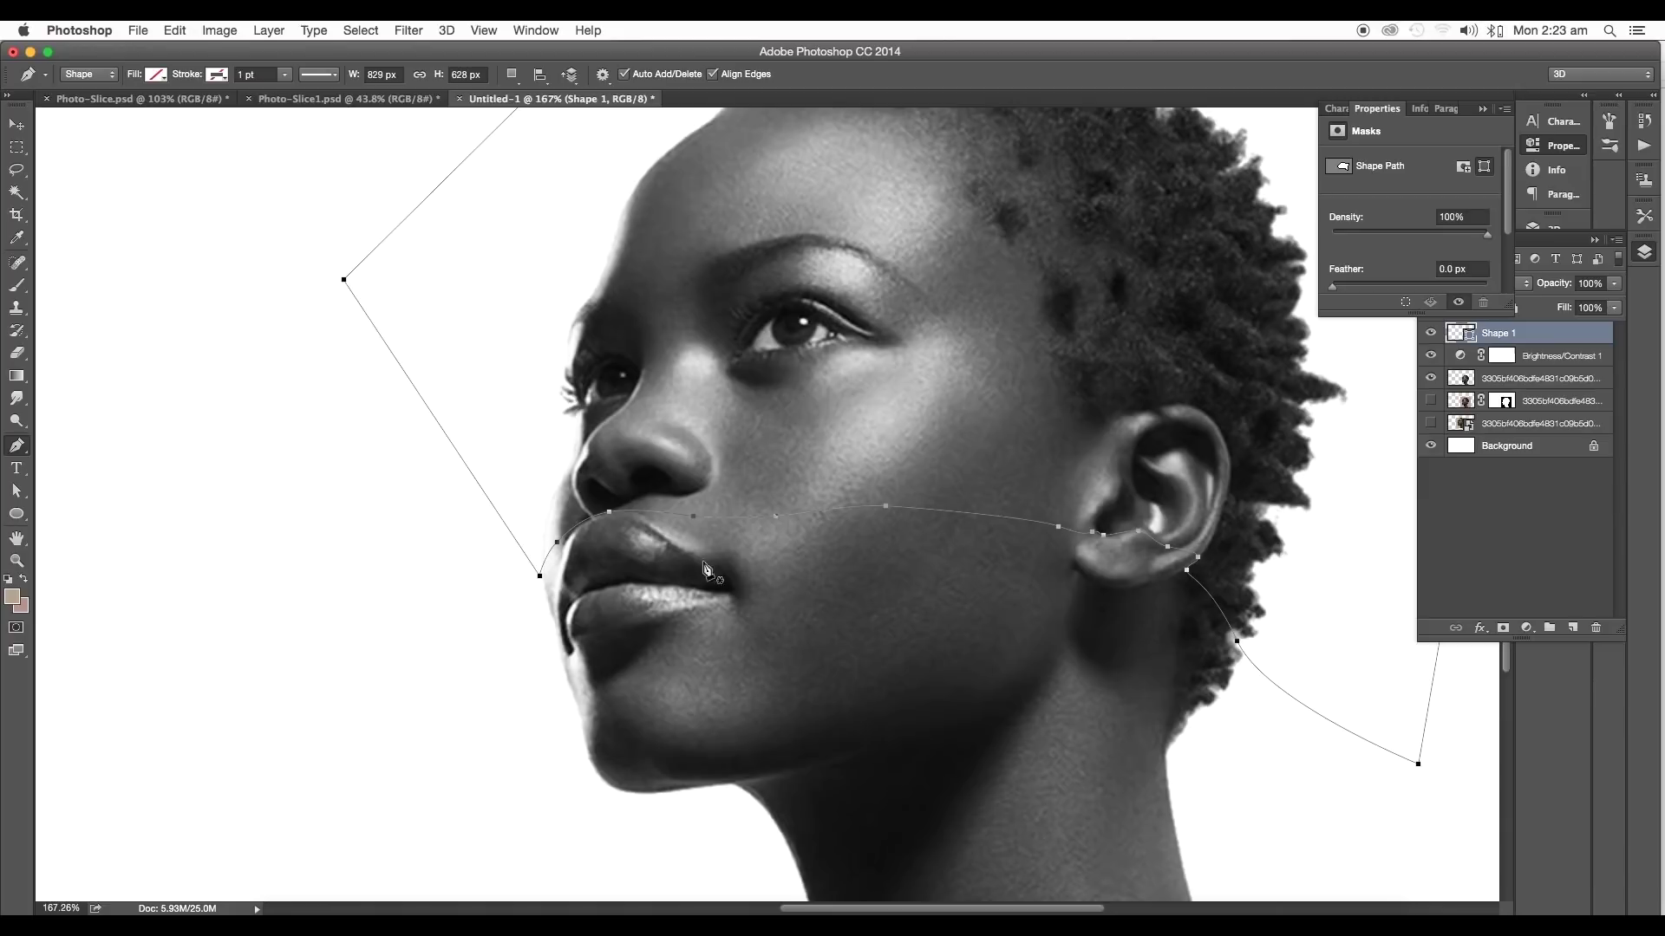
Bend the cheek segment upward toward the ear and nudge the anchor near the ear
left_click(18, 491)
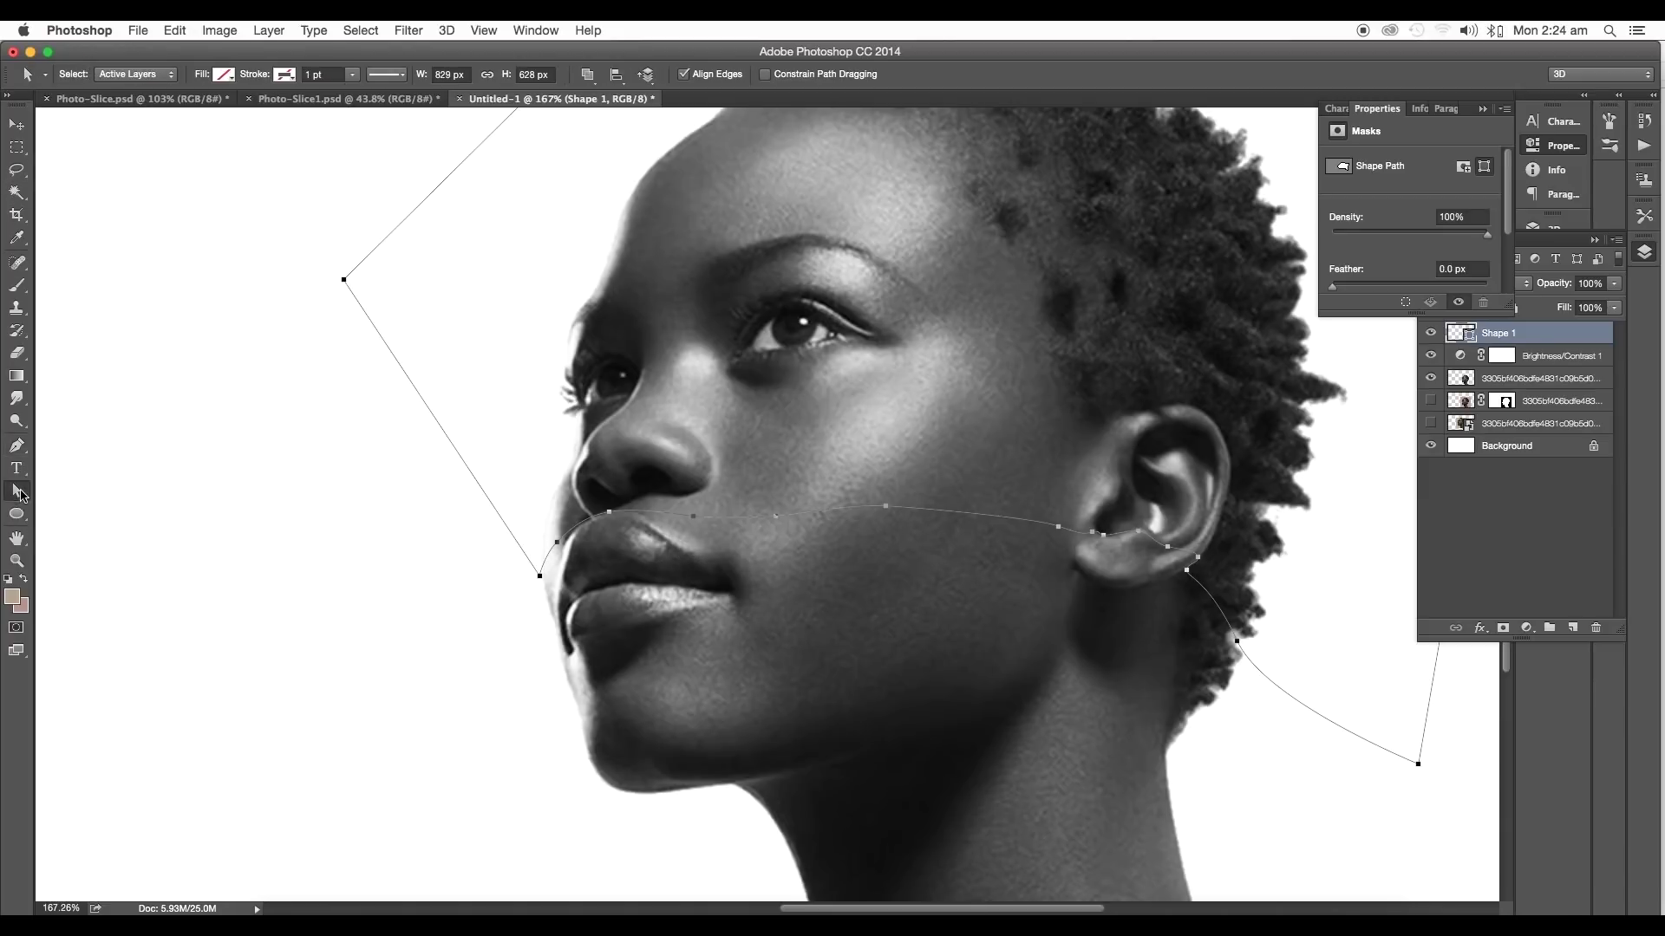
mouse_move(688, 509)
left_mouse_down()
mouse_move(878, 499)
mouse_move(786, 501)
left_mouse_up()
left_click_drag(1058, 527, 1052, 536)
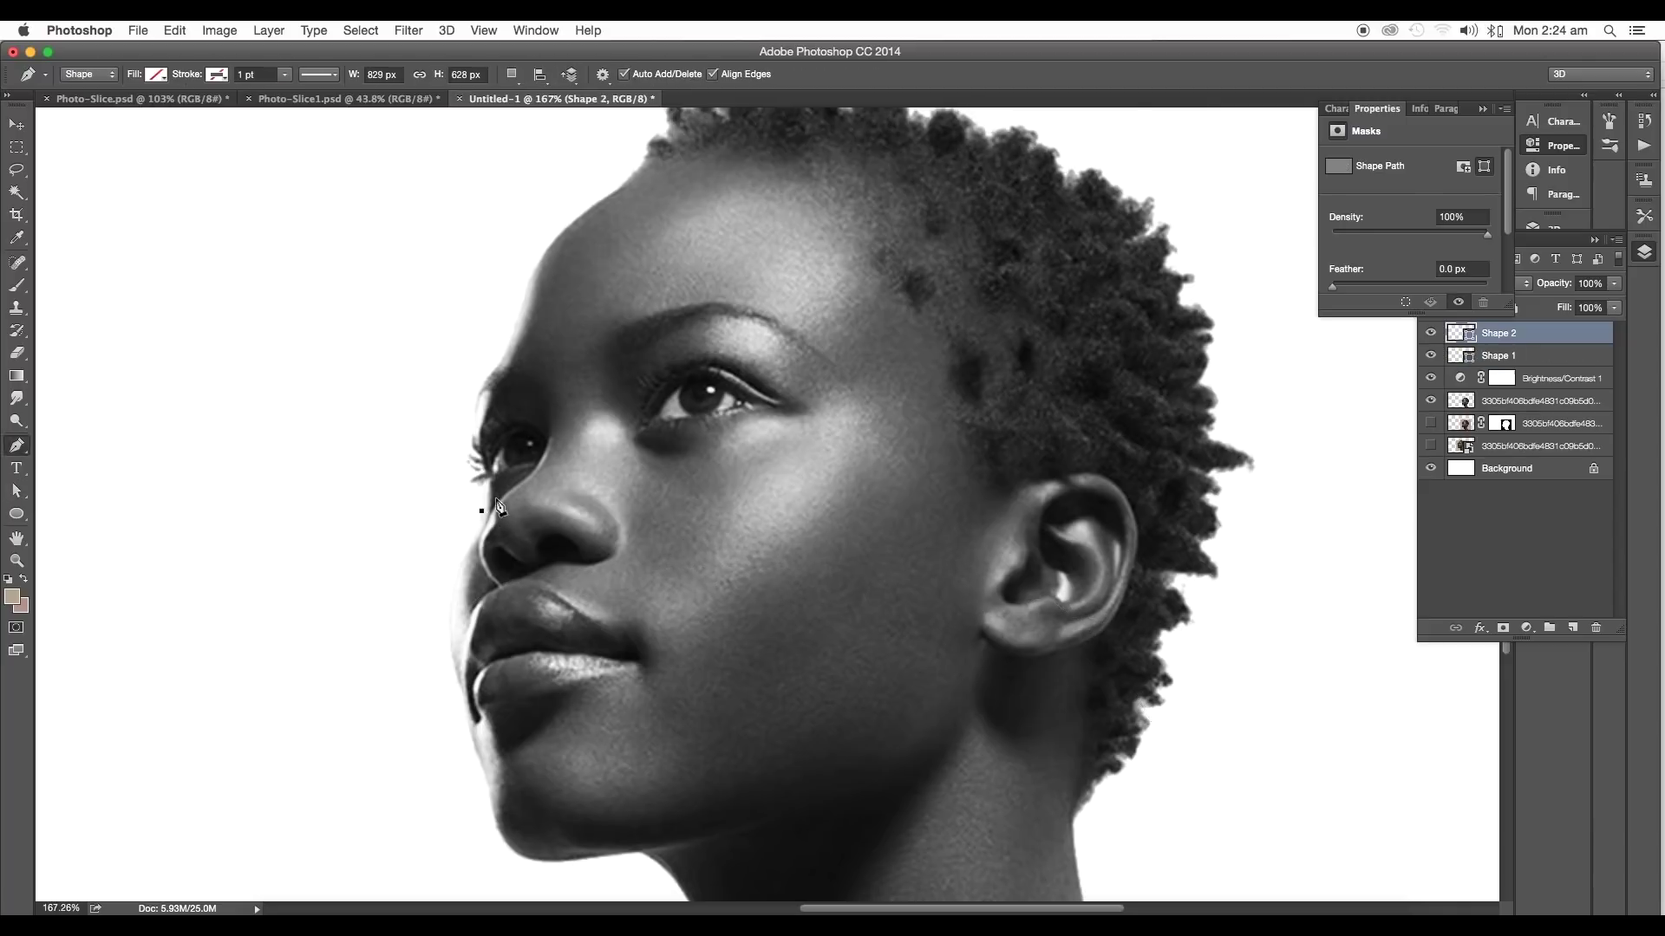
left_click(522, 481)
Draw Shape 2 from the nose across the cheek to the ear, closing it right of the head
left_click(572, 475)
left_click_drag(608, 497, 641, 507)
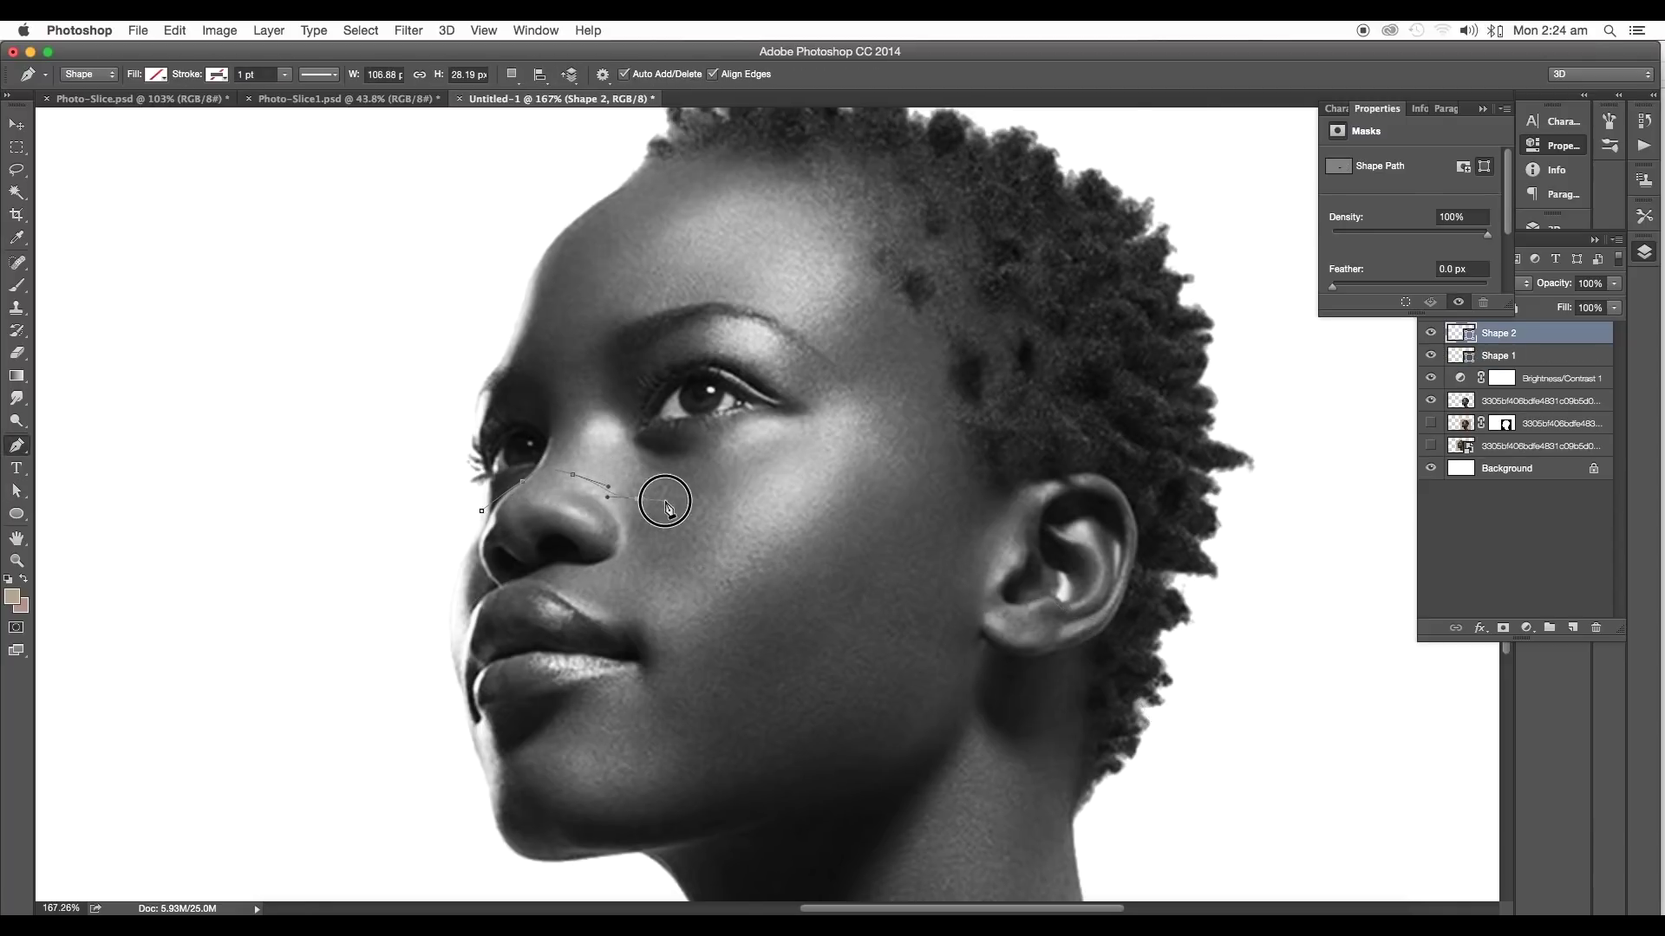
left_click_drag(798, 476, 845, 478)
left_click_drag(985, 529, 1094, 545)
left_click(1135, 564)
left_click(1175, 595)
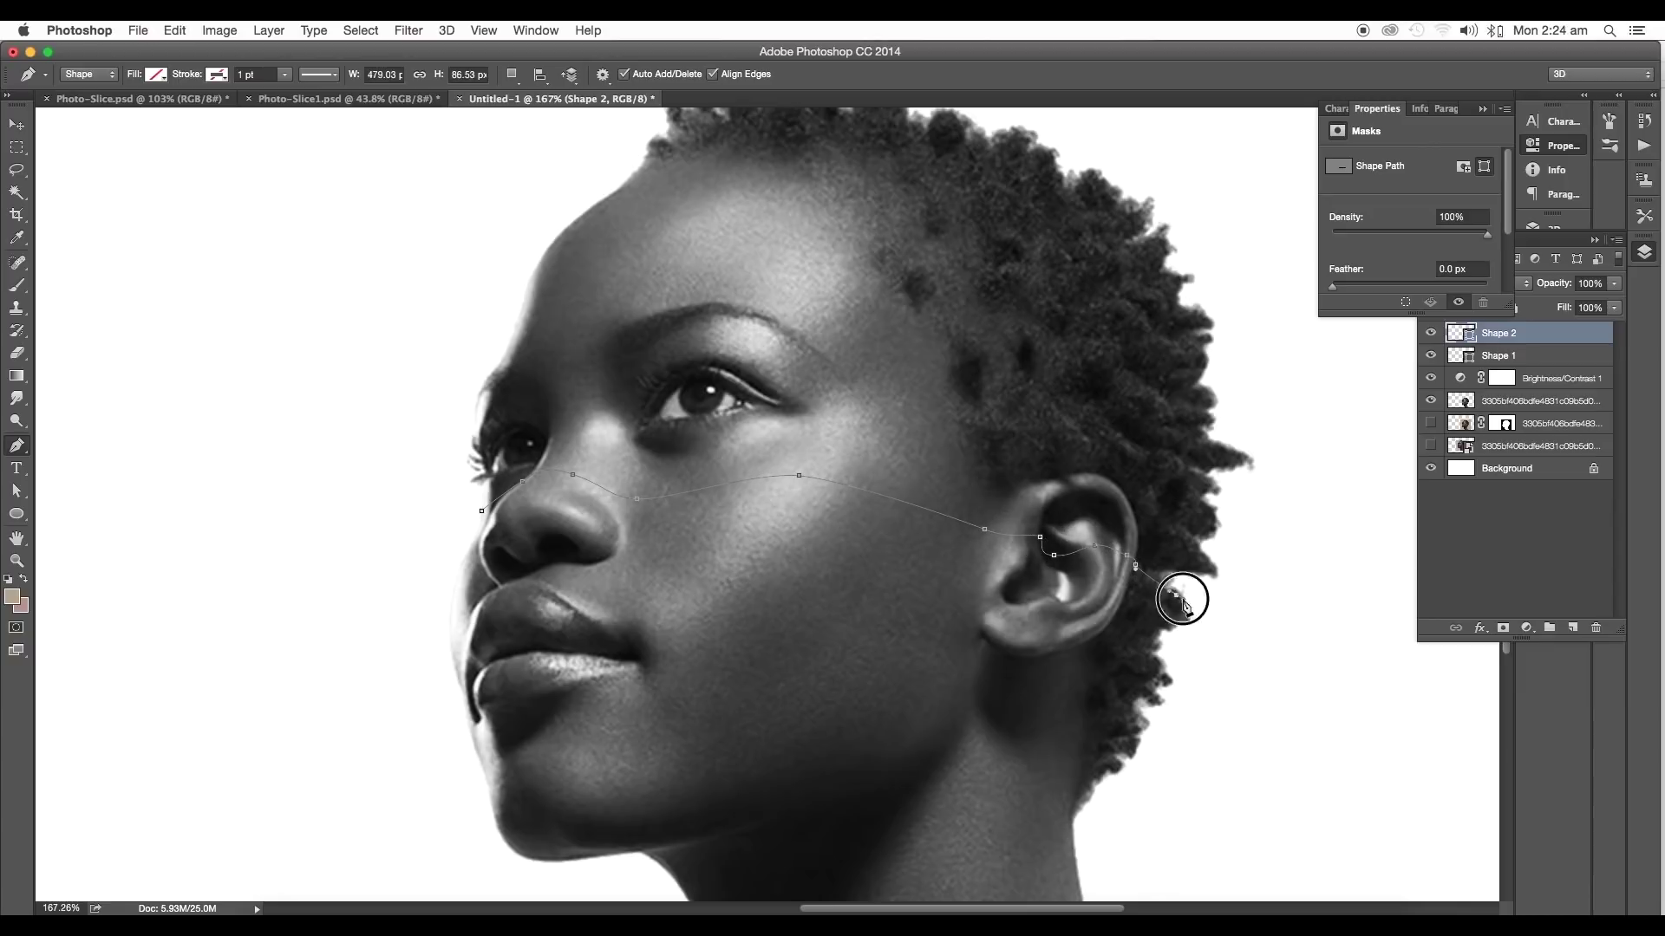
left_click(1206, 633)
left_click(1279, 420)
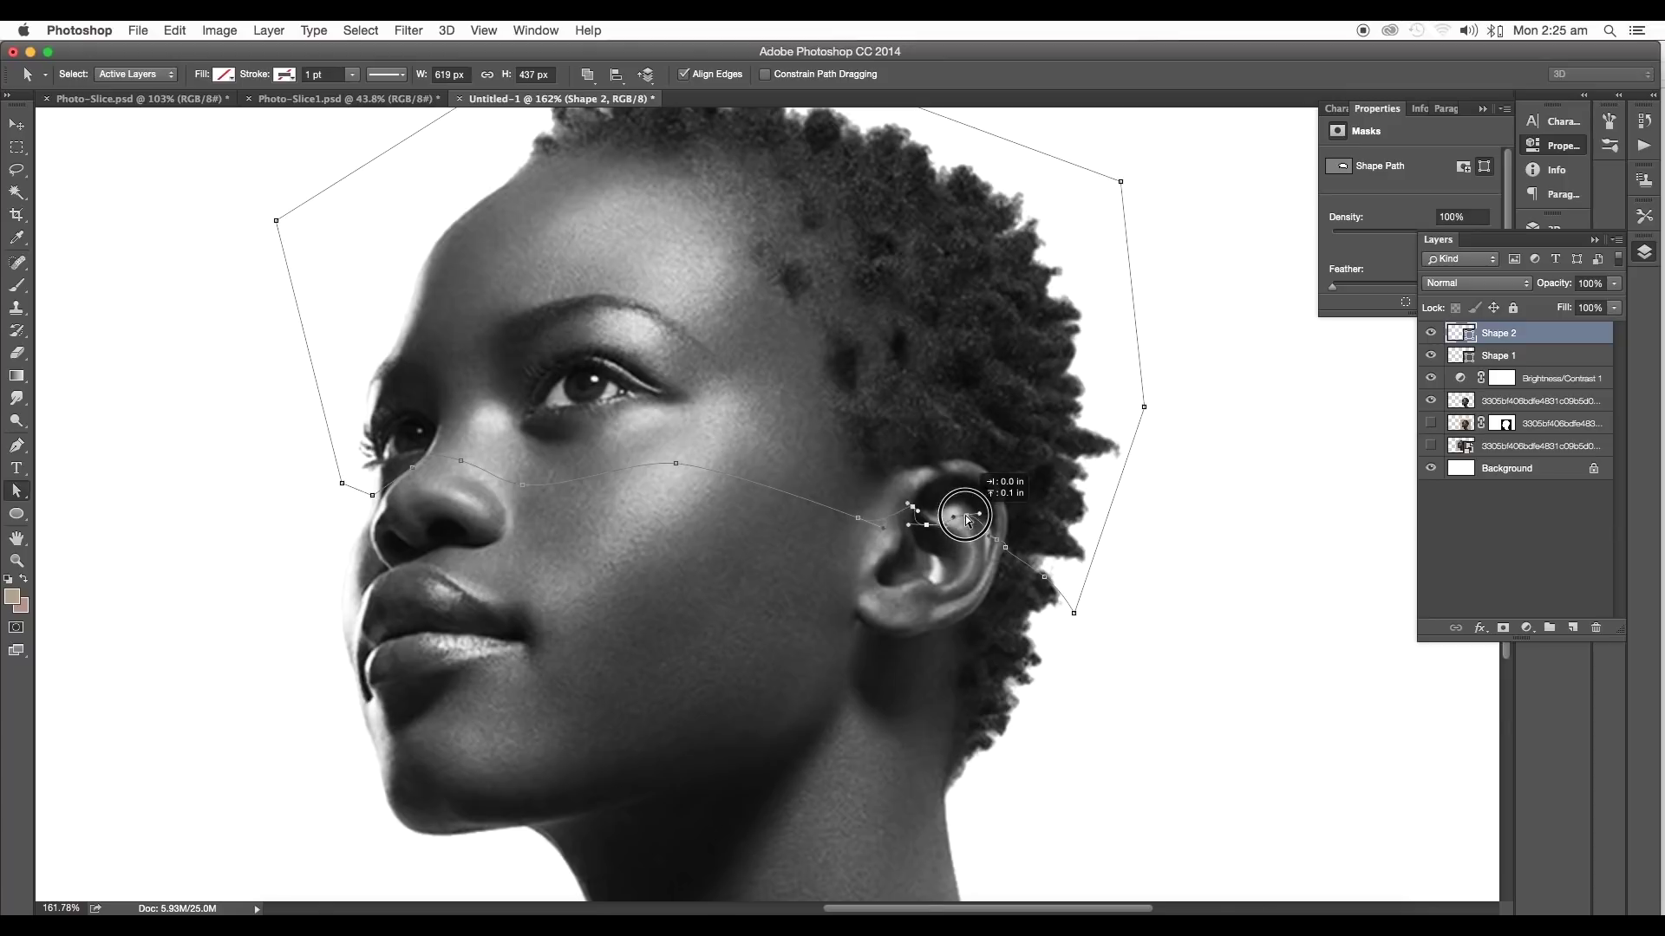
key("p")
left_click(372, 406)
Draw Shape 3 along the hairline from the forehead down toward the ear
left_click_drag(423, 369, 468, 348)
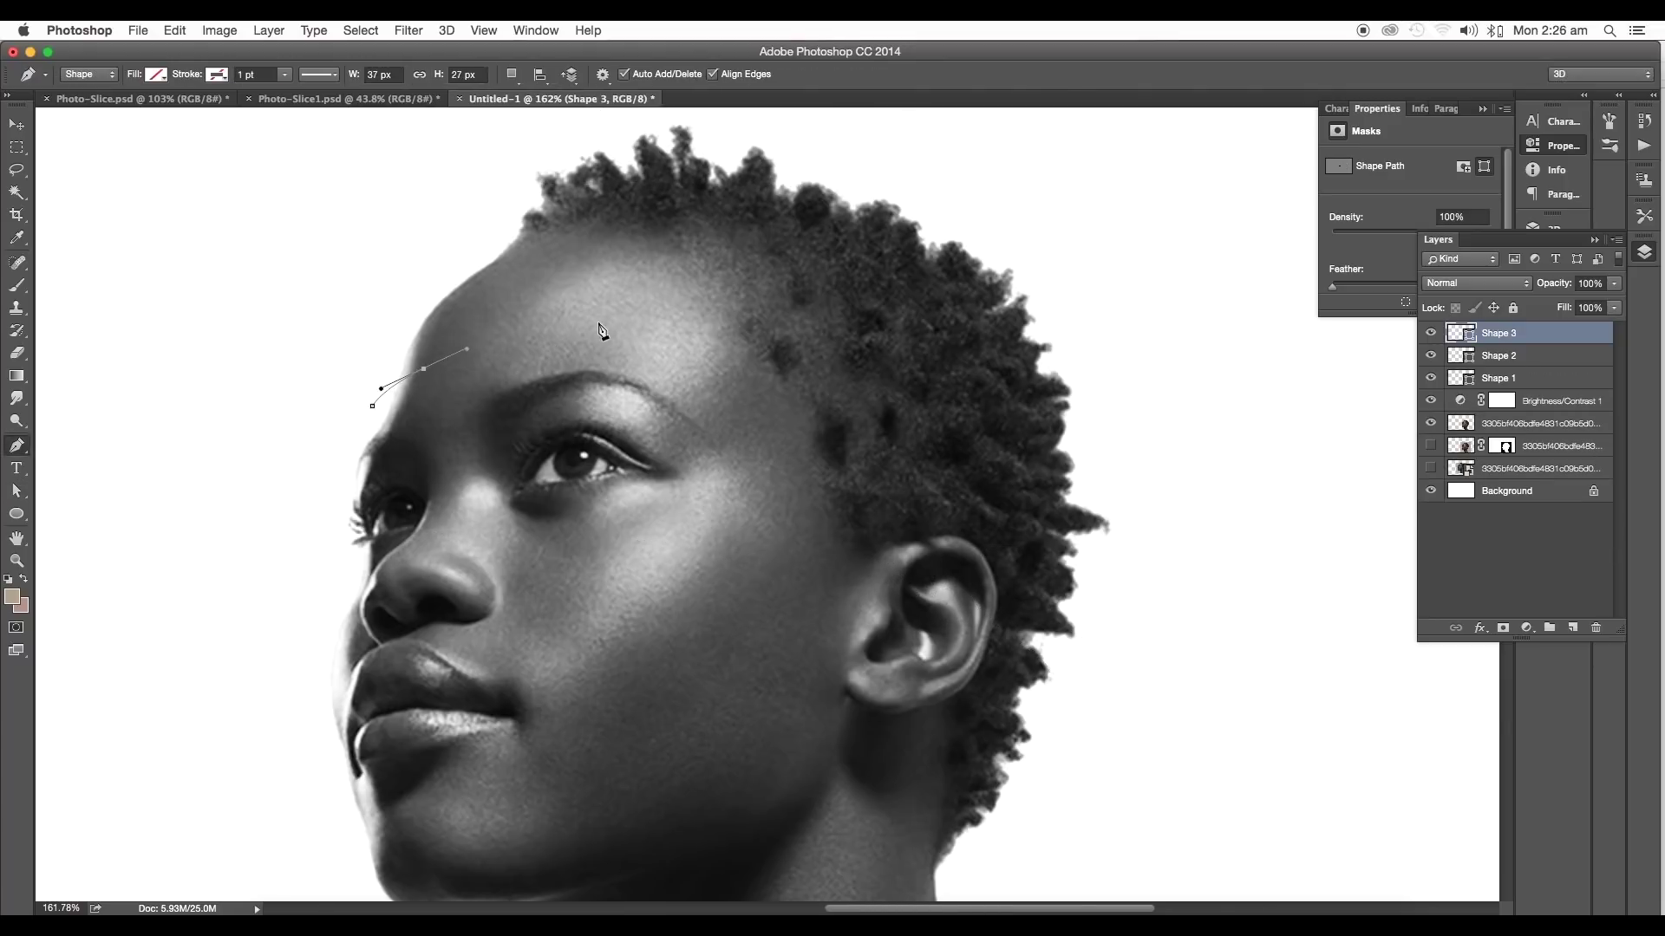
left_click_drag(600, 320, 658, 324)
left_click_drag(785, 362, 833, 381)
left_click_drag(950, 450, 973, 461)
left_click_drag(1028, 526, 1043, 555)
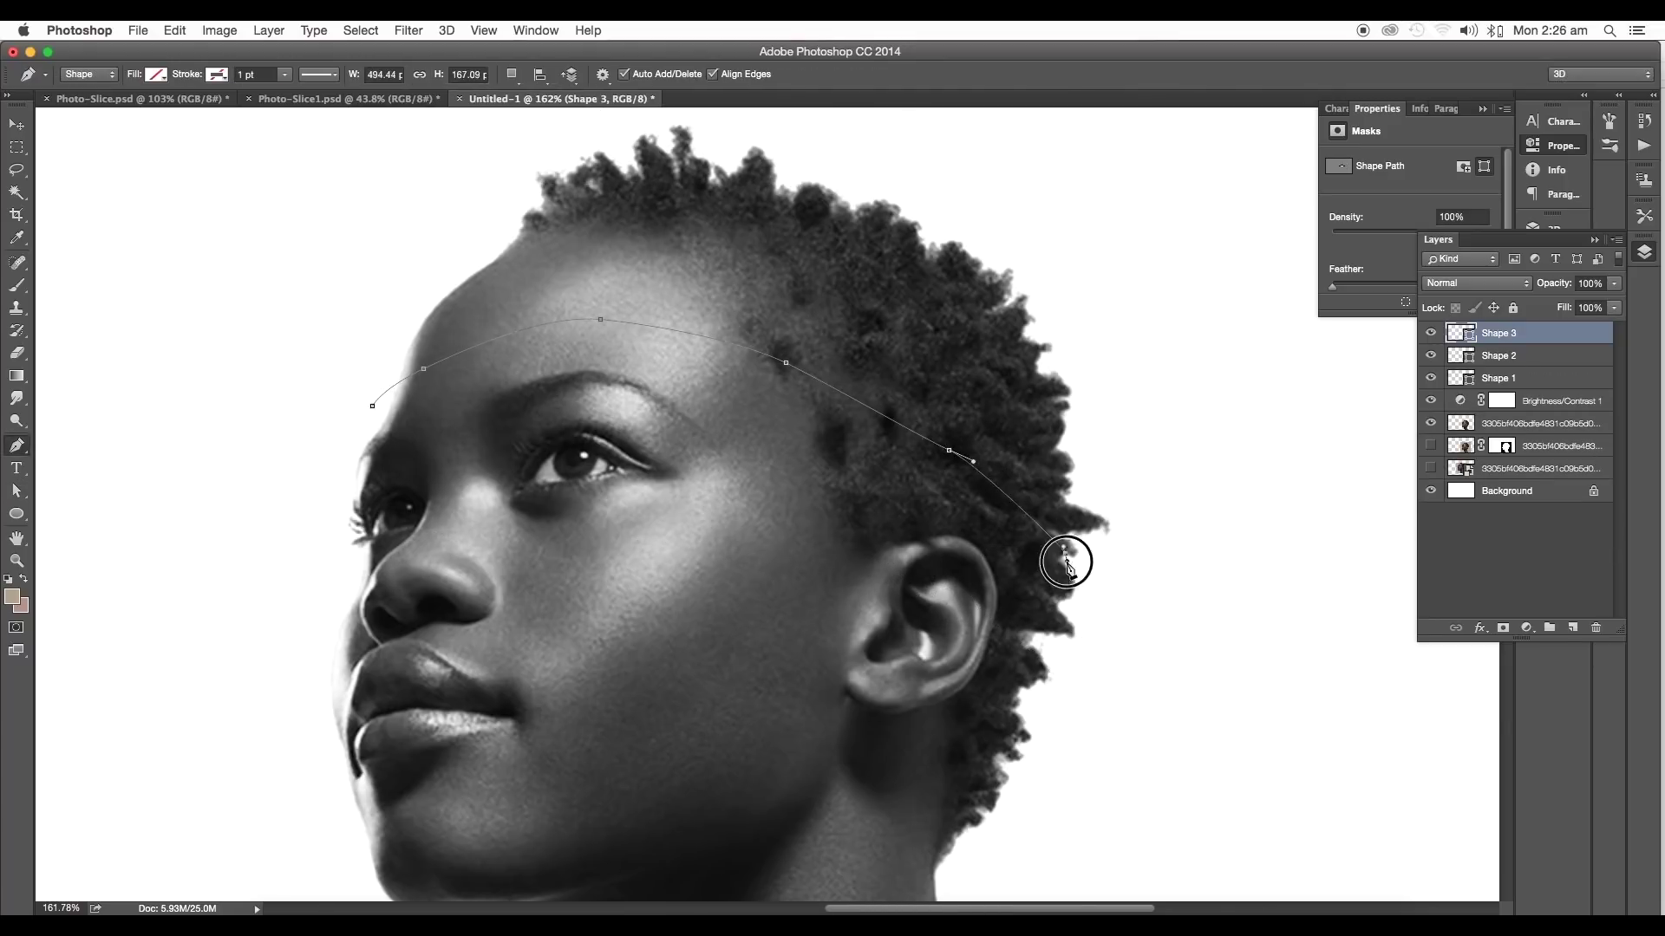
left_click(1069, 610)
scroll(588, 465, "up", 3)
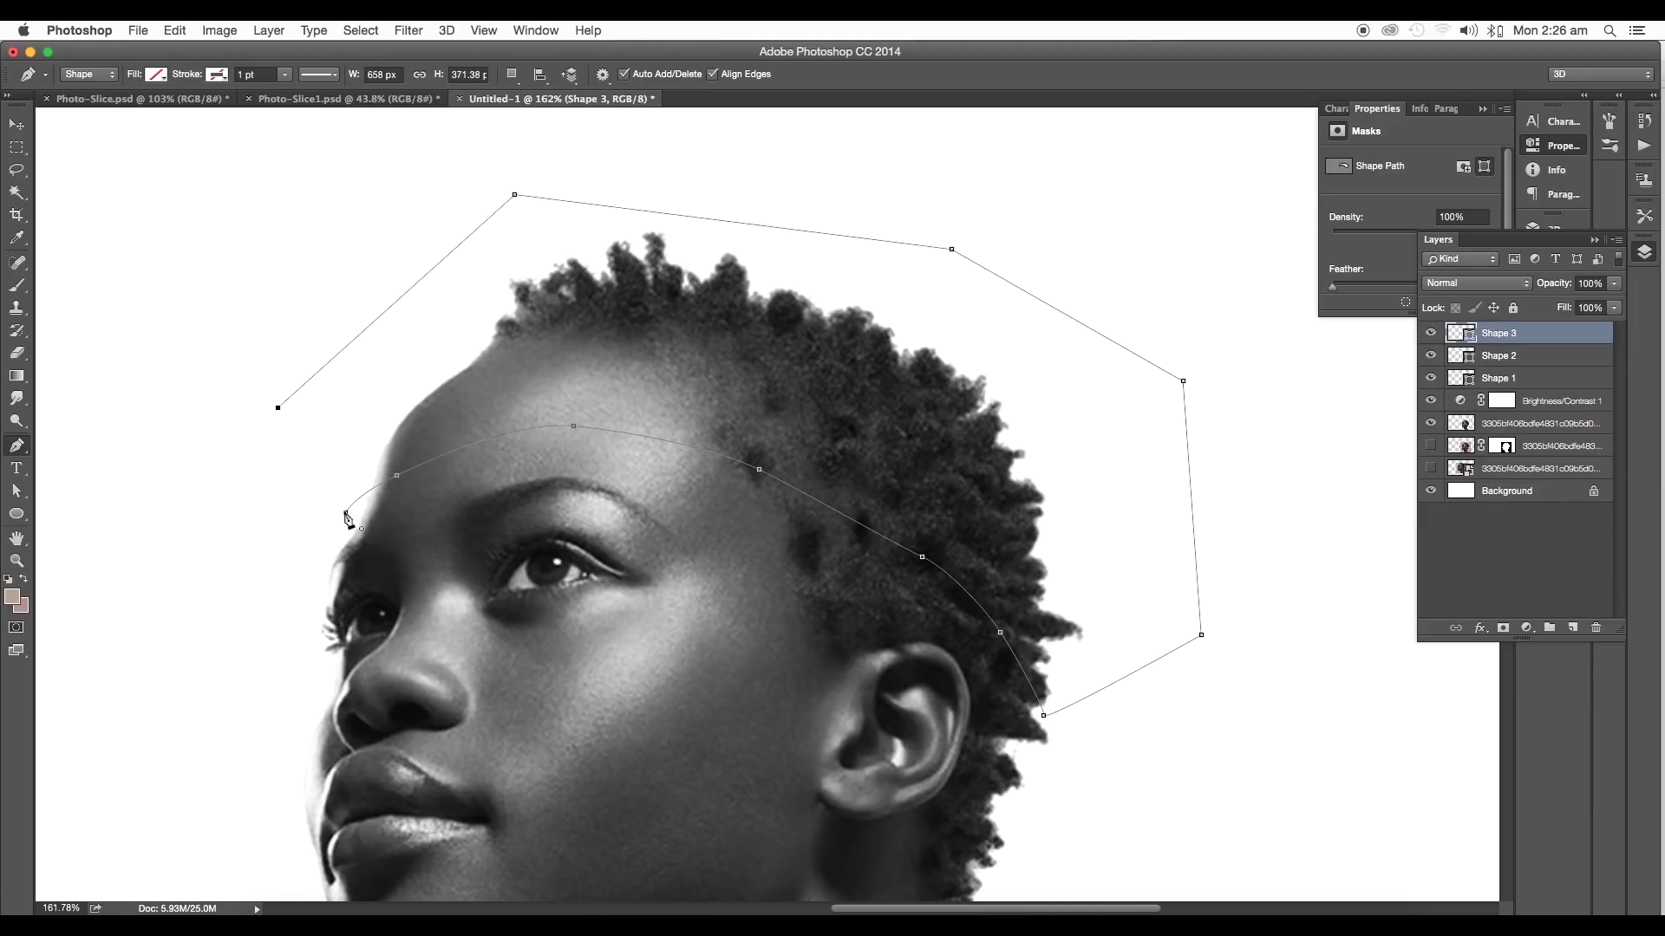
Refine Shape 3's forehead curve and ear anchor with Direct Selection
key("a")
left_click_drag(511, 428, 442, 451)
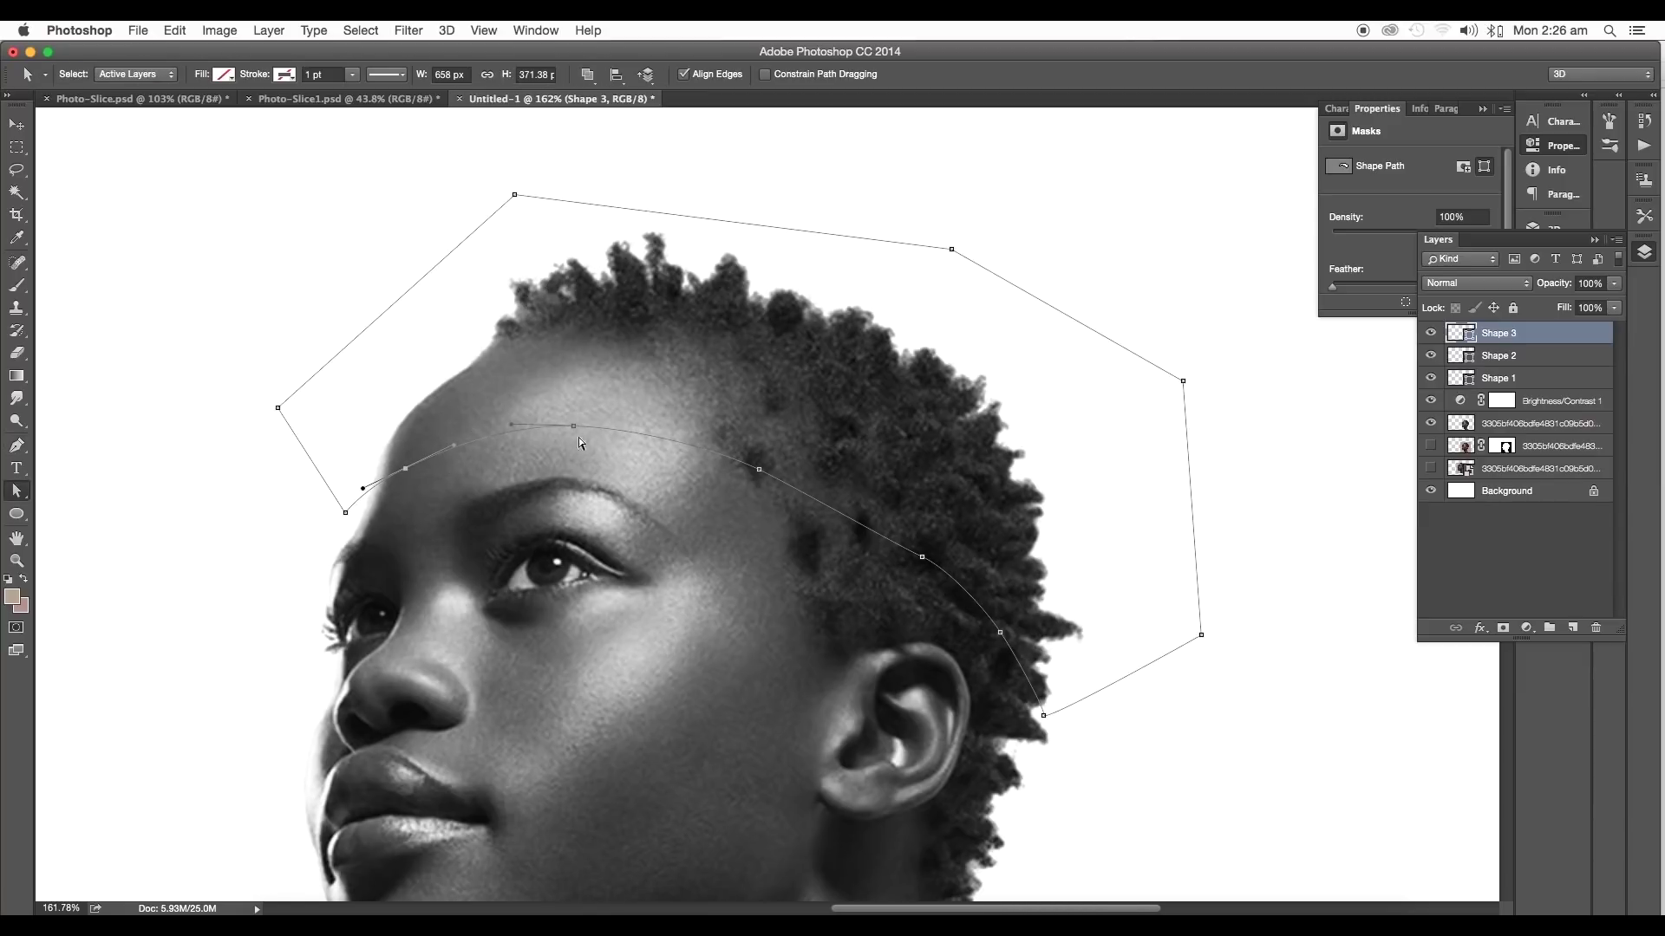
left_click_drag(925, 557, 920, 558)
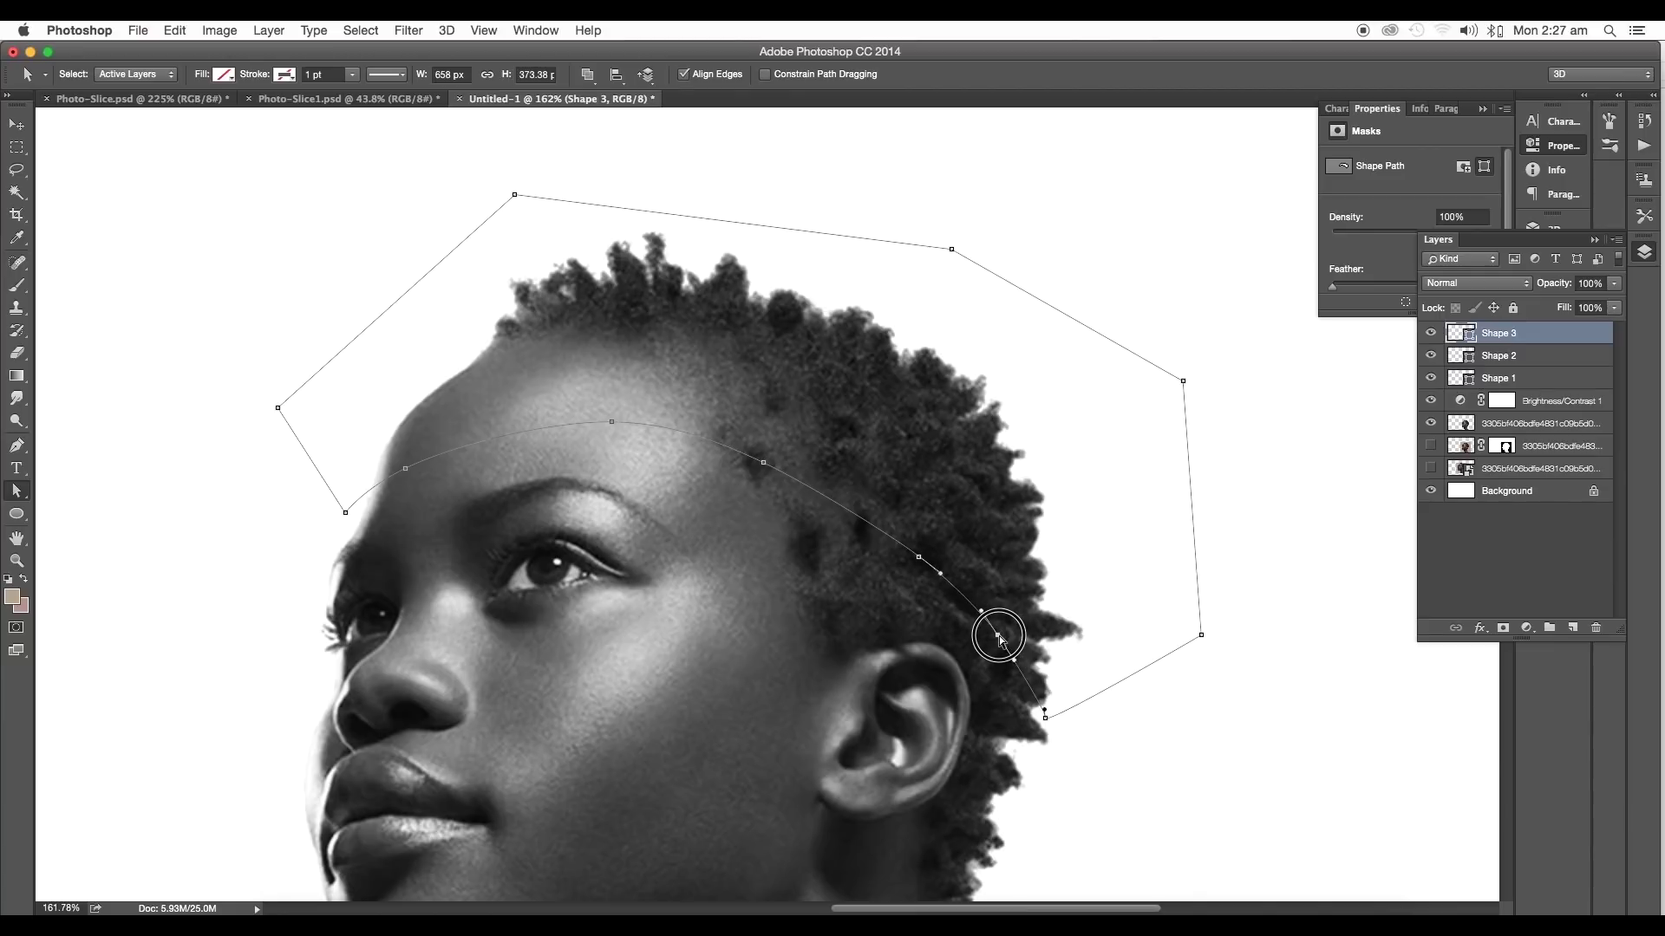
Cut the hair strip along the Shape 3 outline from the photo and paste it in place as Layer 1
scroll(997, 638, "down", 3)
left_click(1466, 336, "super")
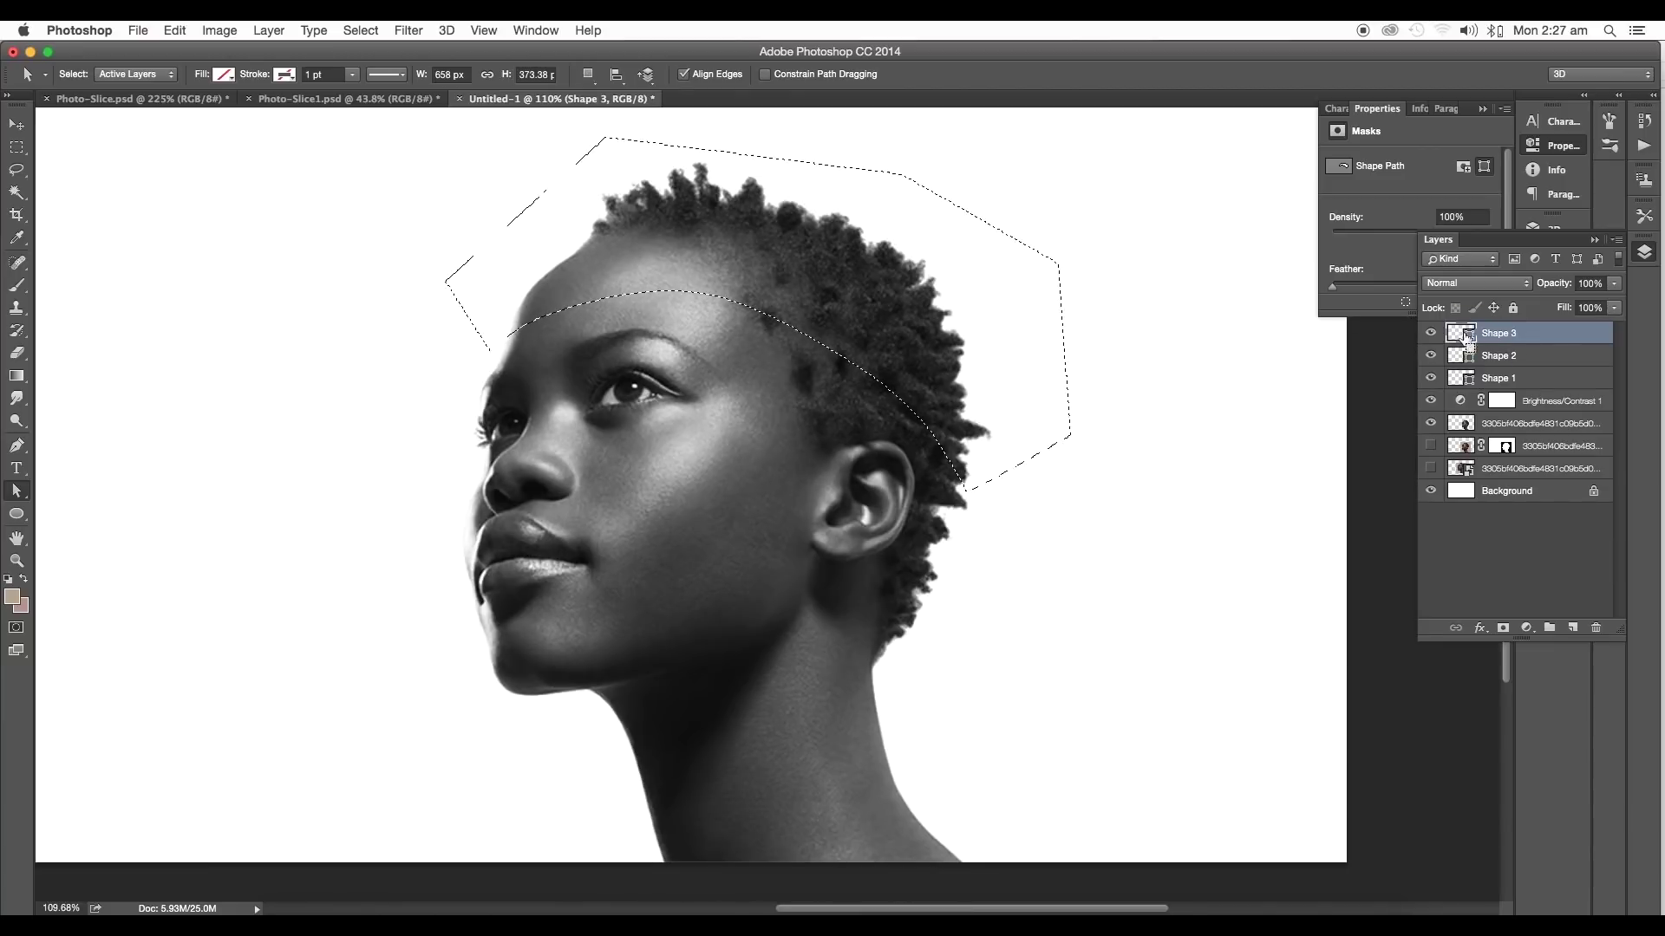
left_click(1462, 425)
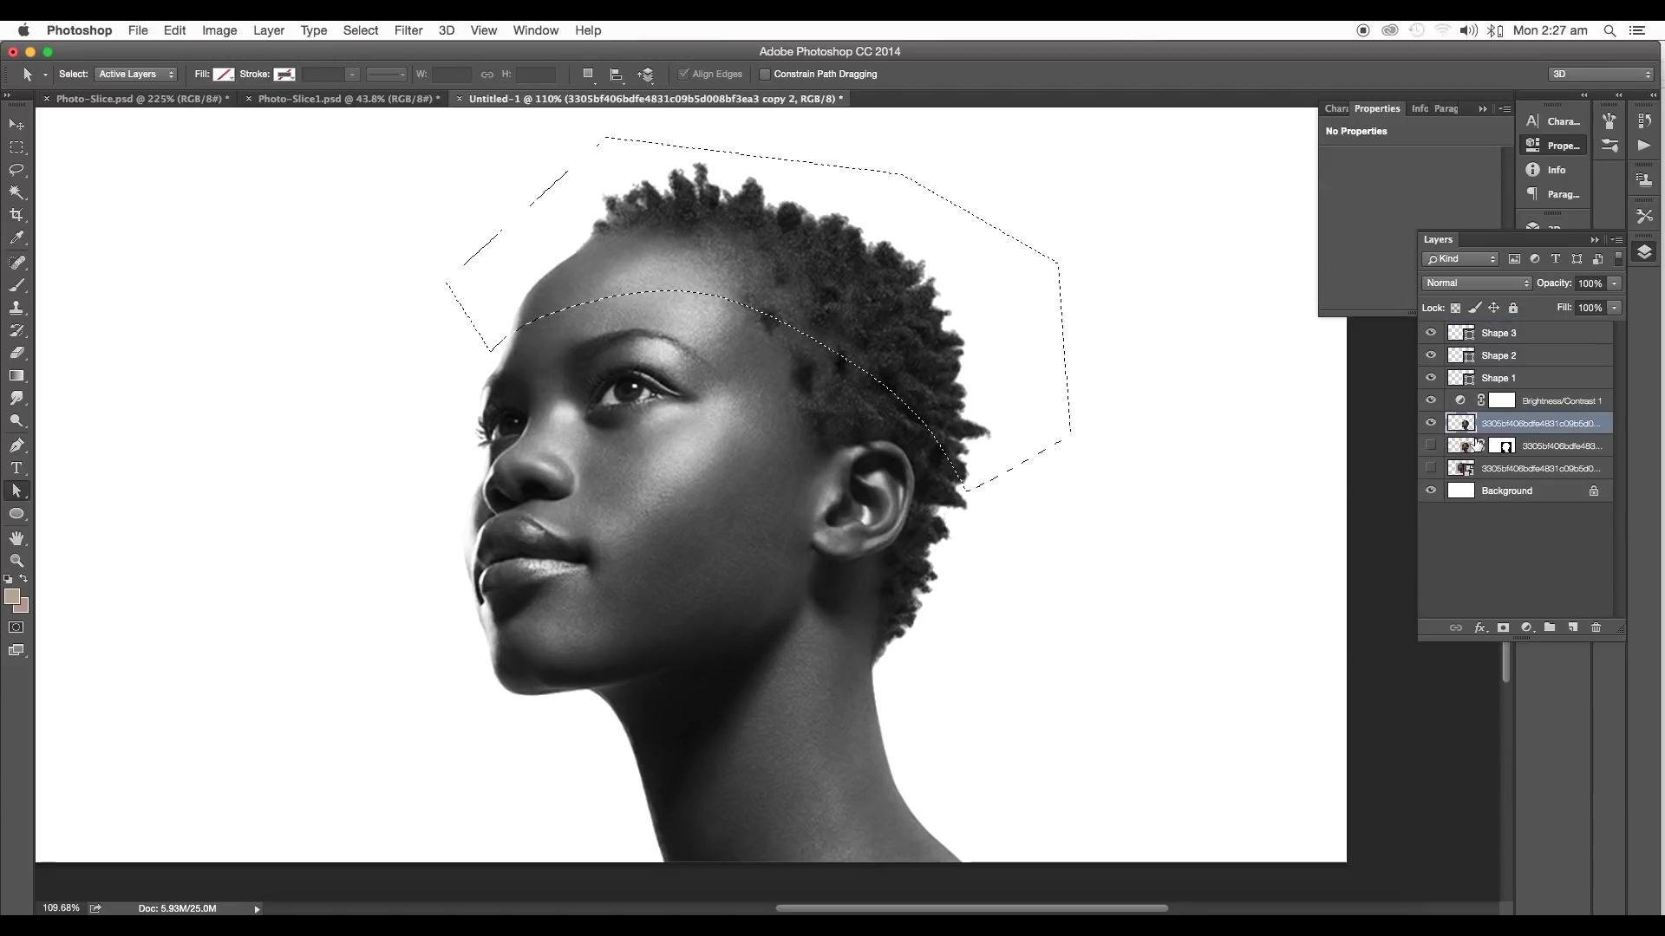
key("Delete")
key("super+d")
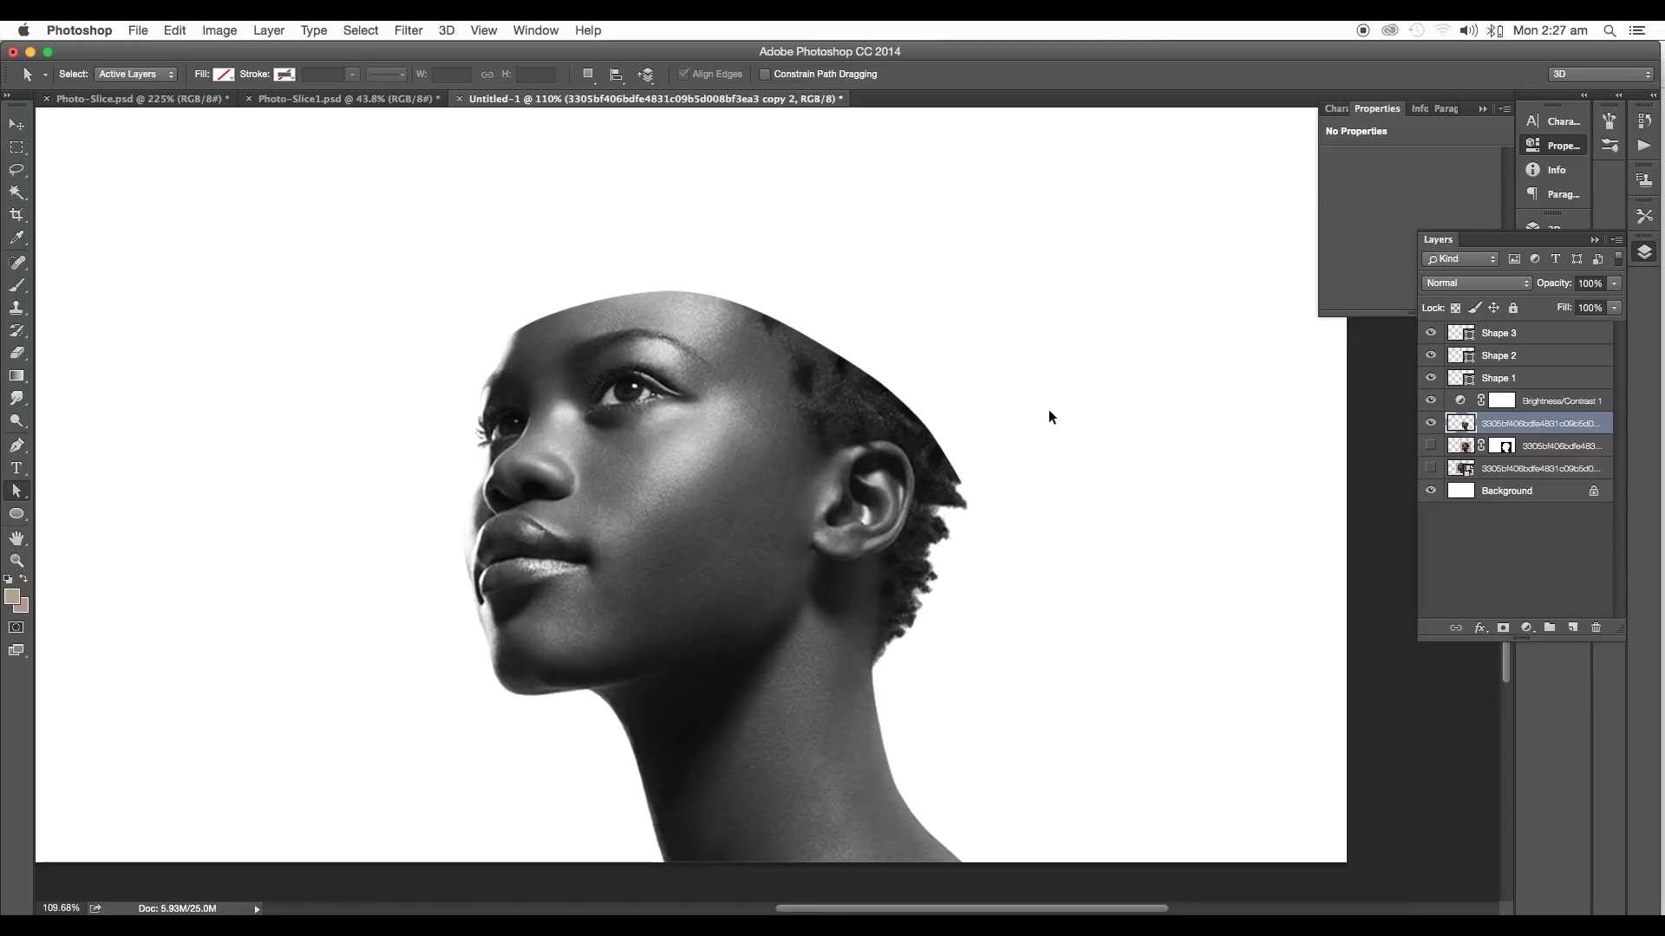
key("super+v")
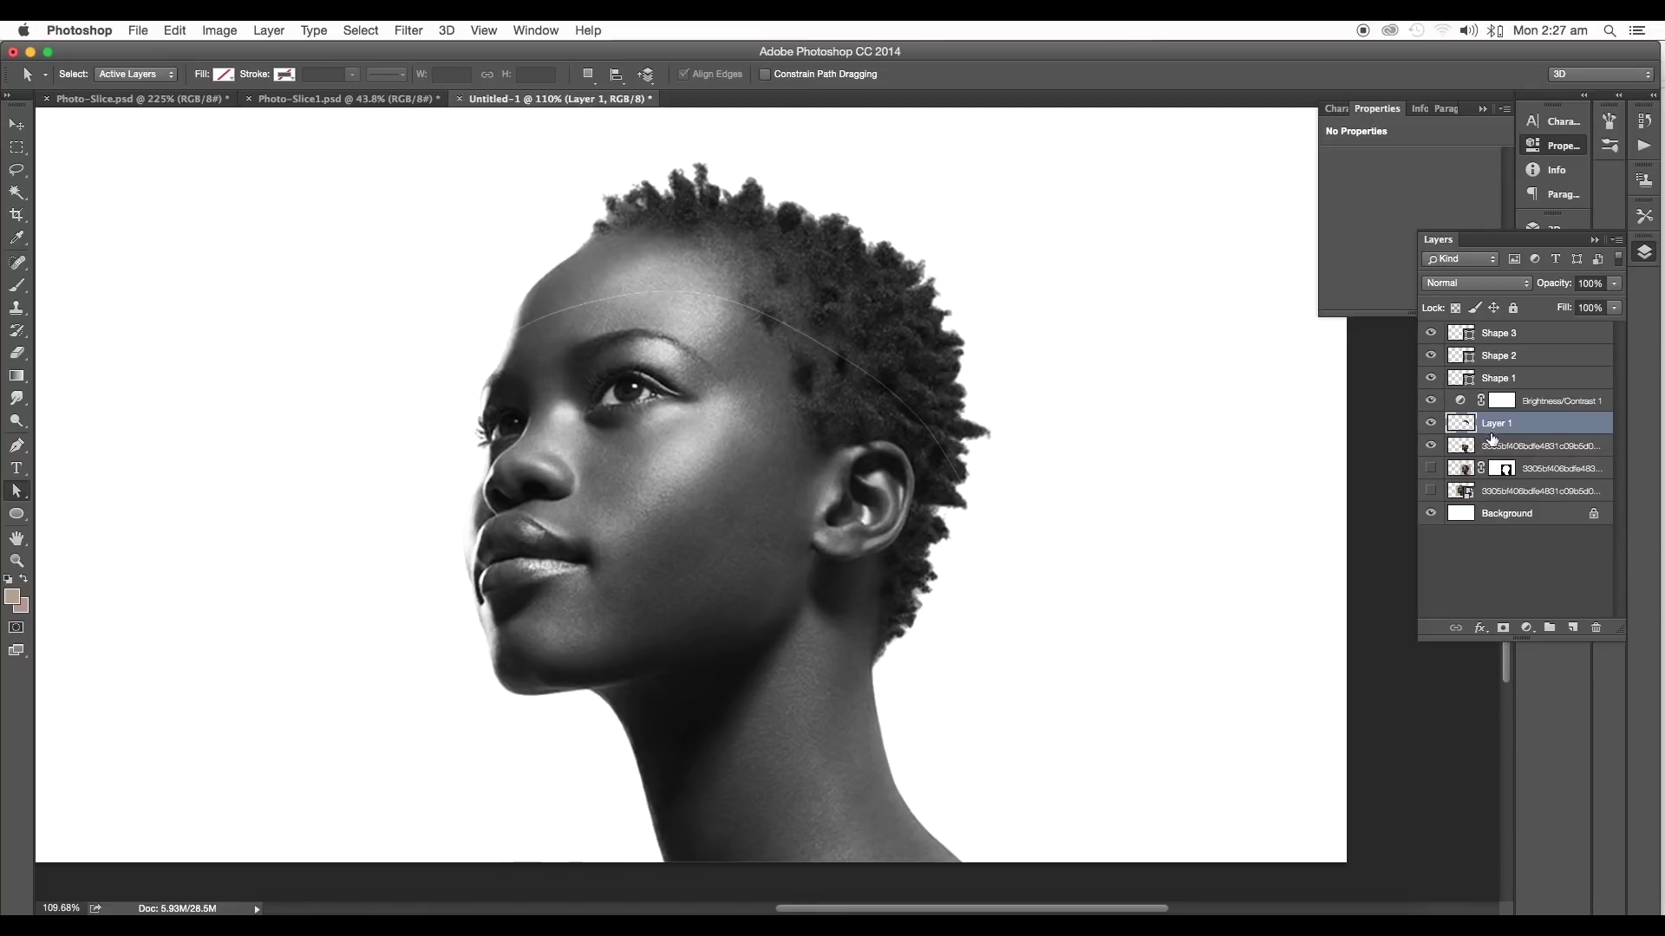
Cut the forehead band along the Shape 2 outline and paste it in place as Layer 2
left_click(1464, 356, "super")
left_click(1476, 447)
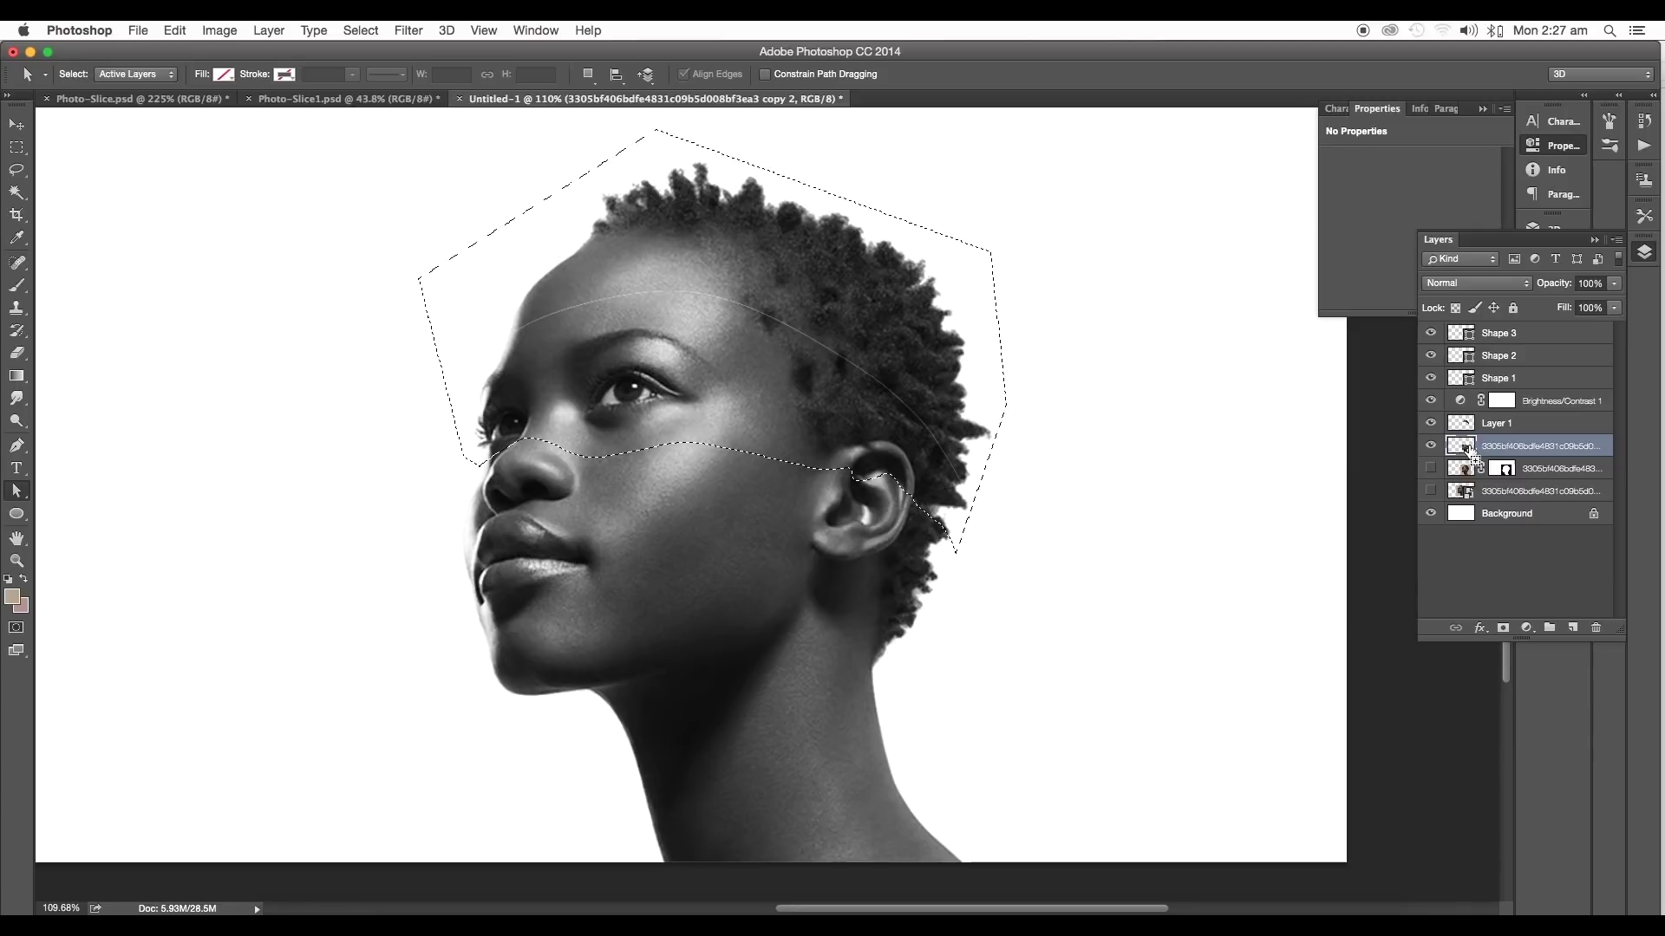
key("super+x")
key("super+shift+v")
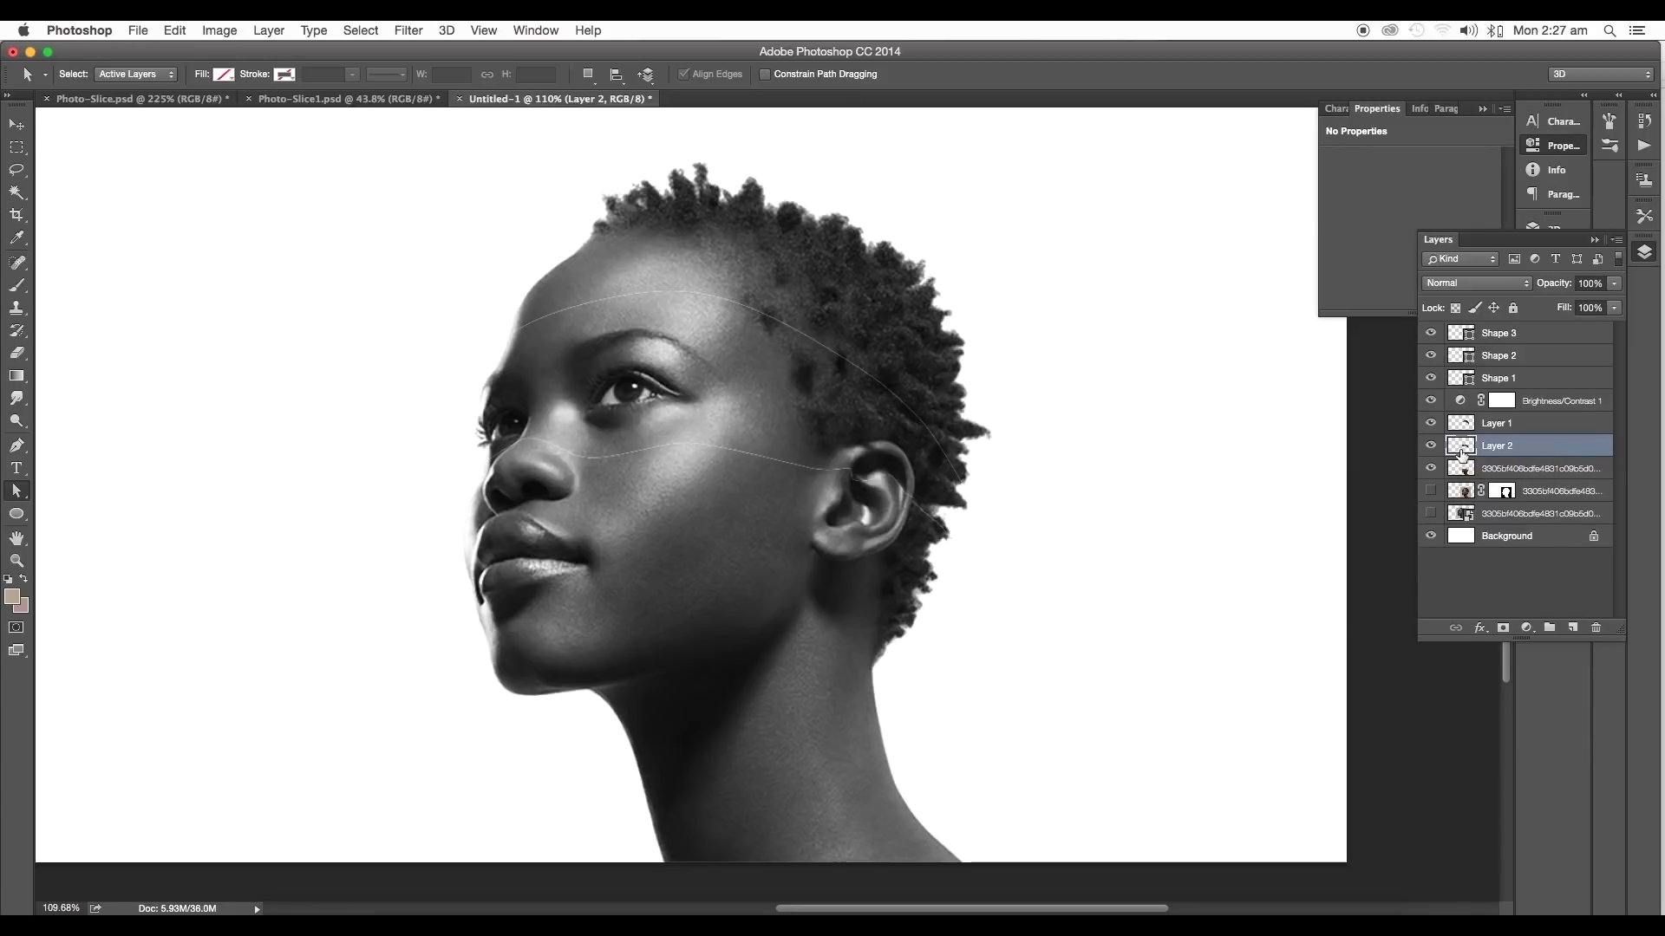
left_click(1468, 470)
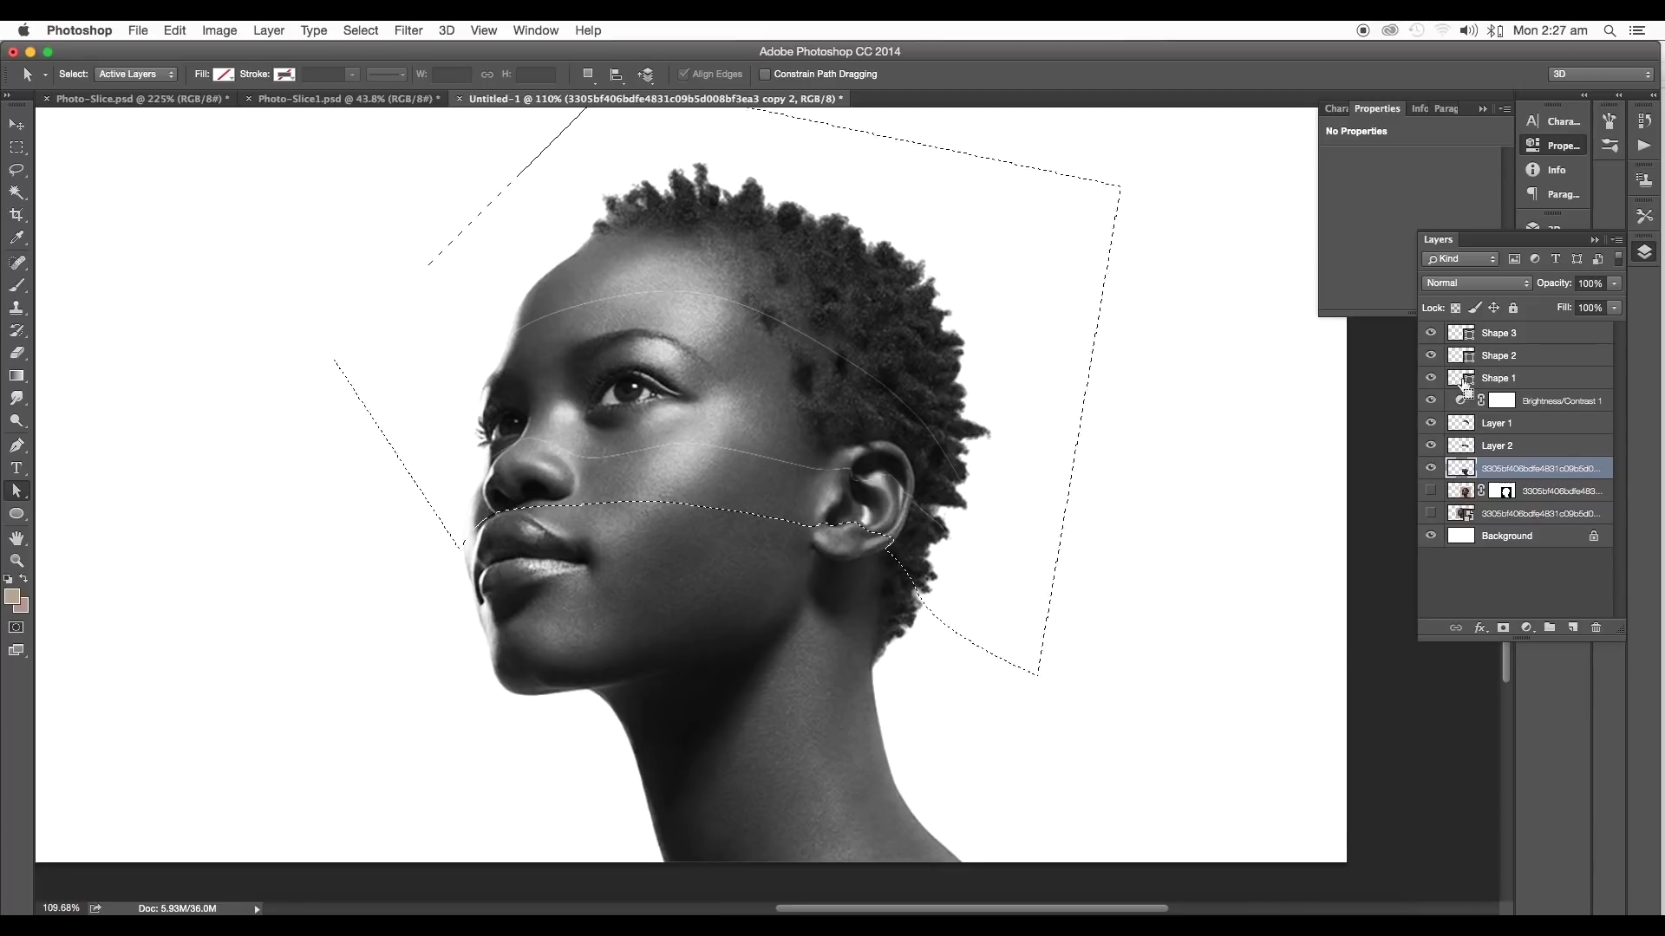
scroll(1063, 571, "left", 5)
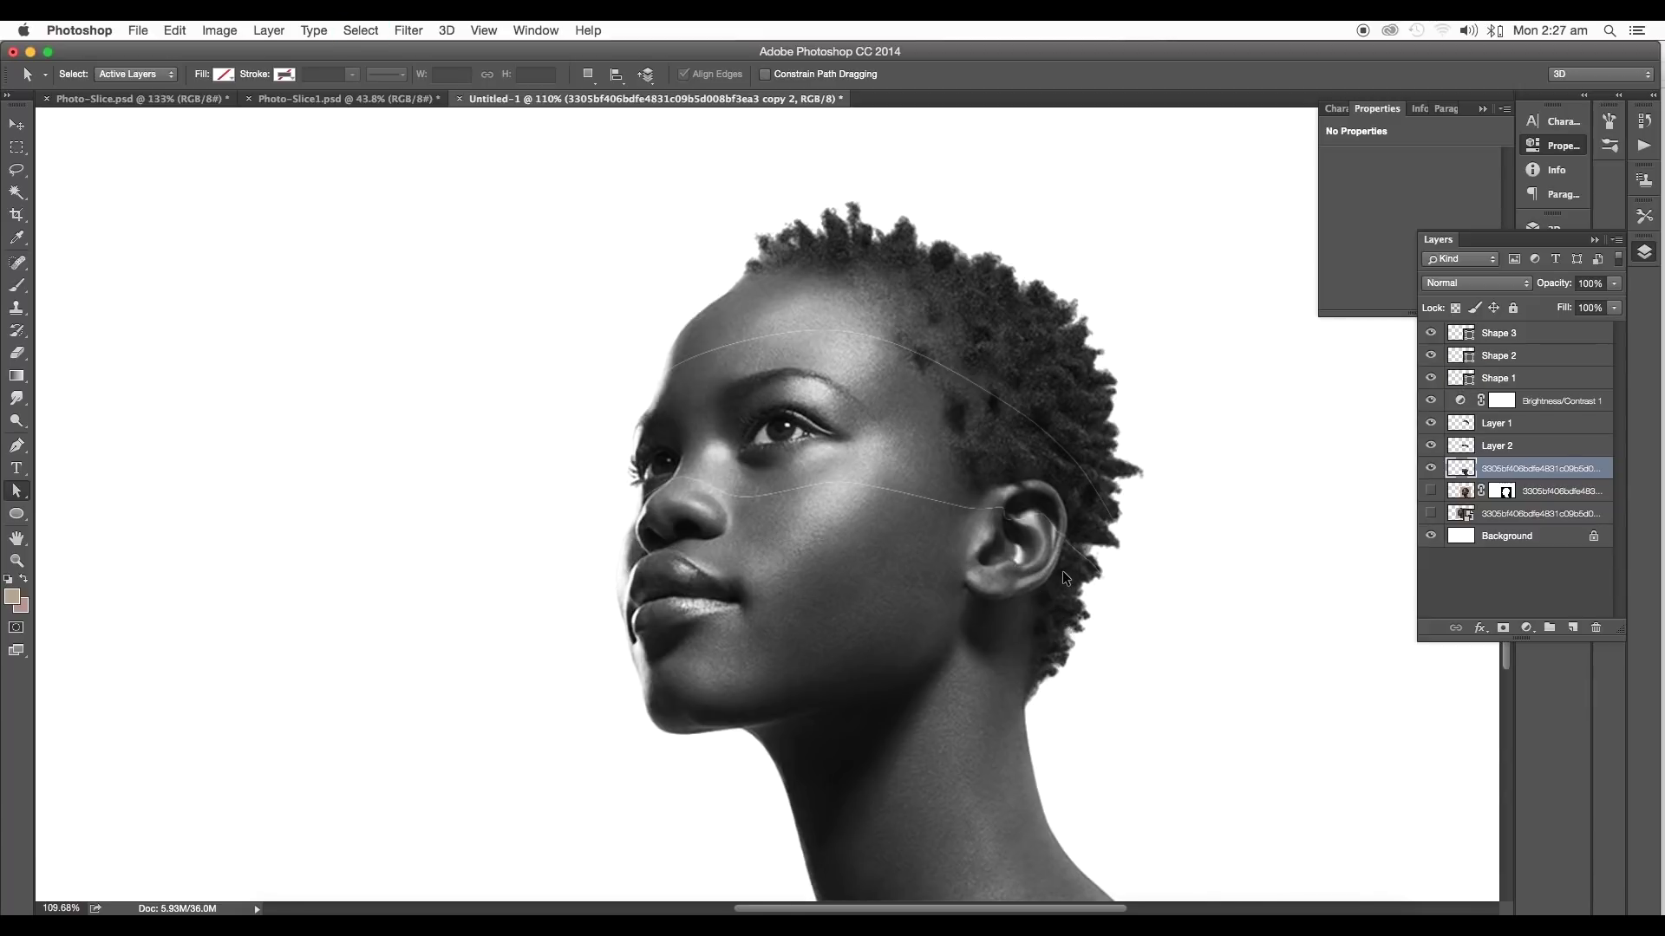
On Shape 1, delete the surplus ear anchors and convert the cheek anchor to smooth
left_click(1464, 379)
scroll(1014, 616, "up", 3)
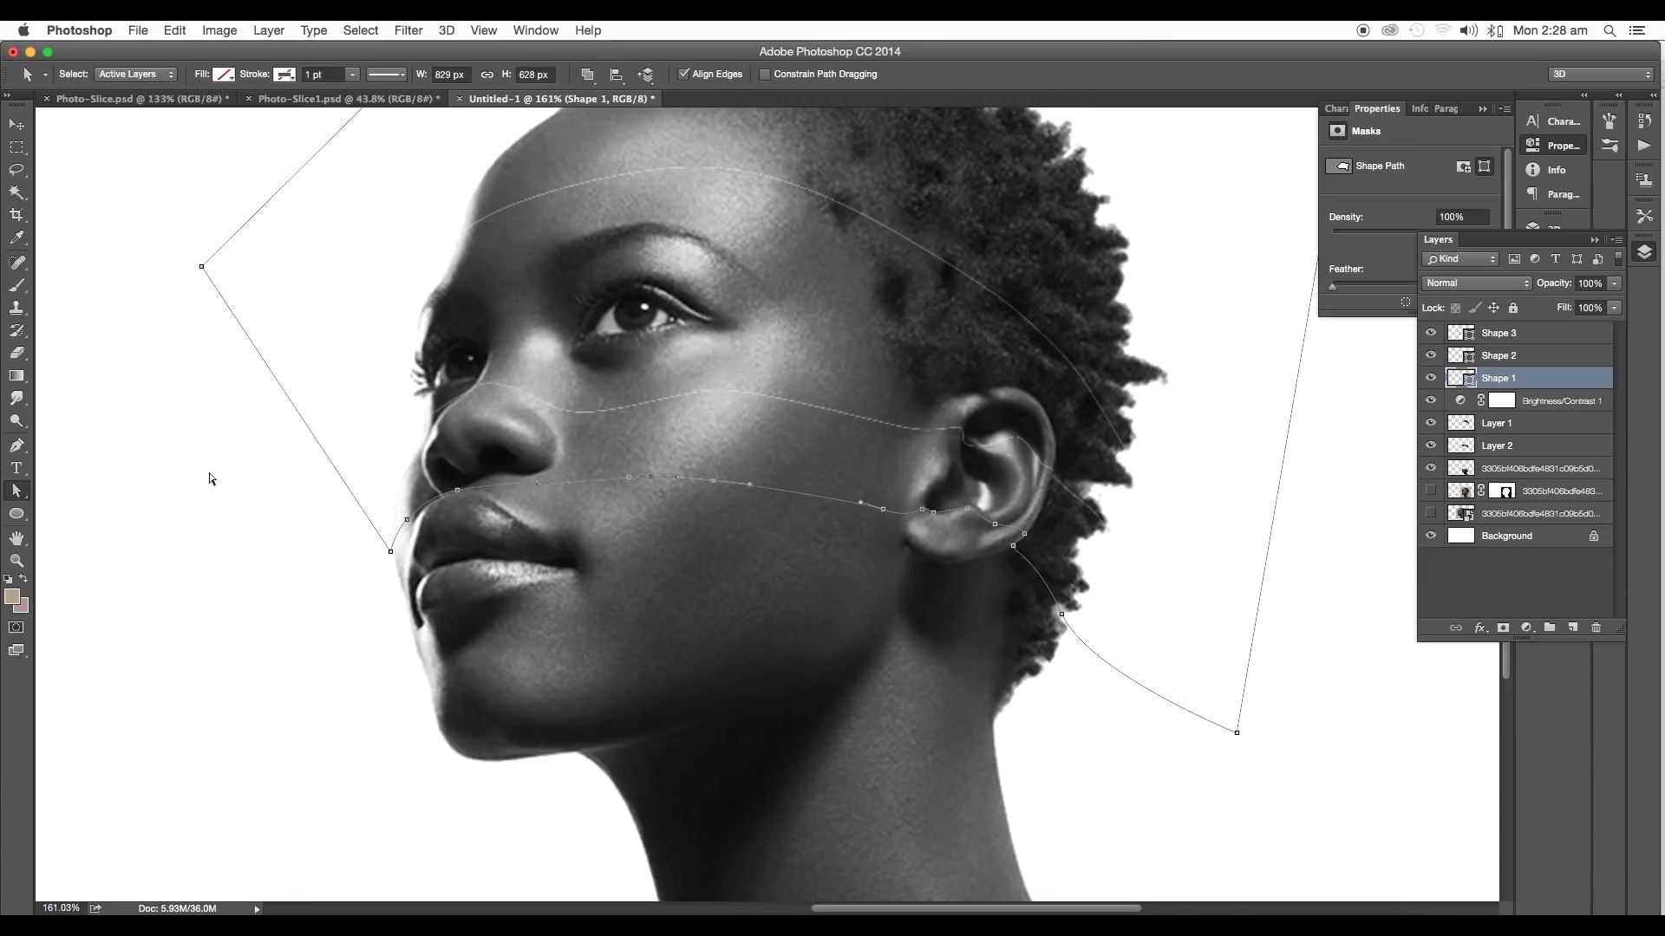
left_click_drag(16, 445, 95, 492)
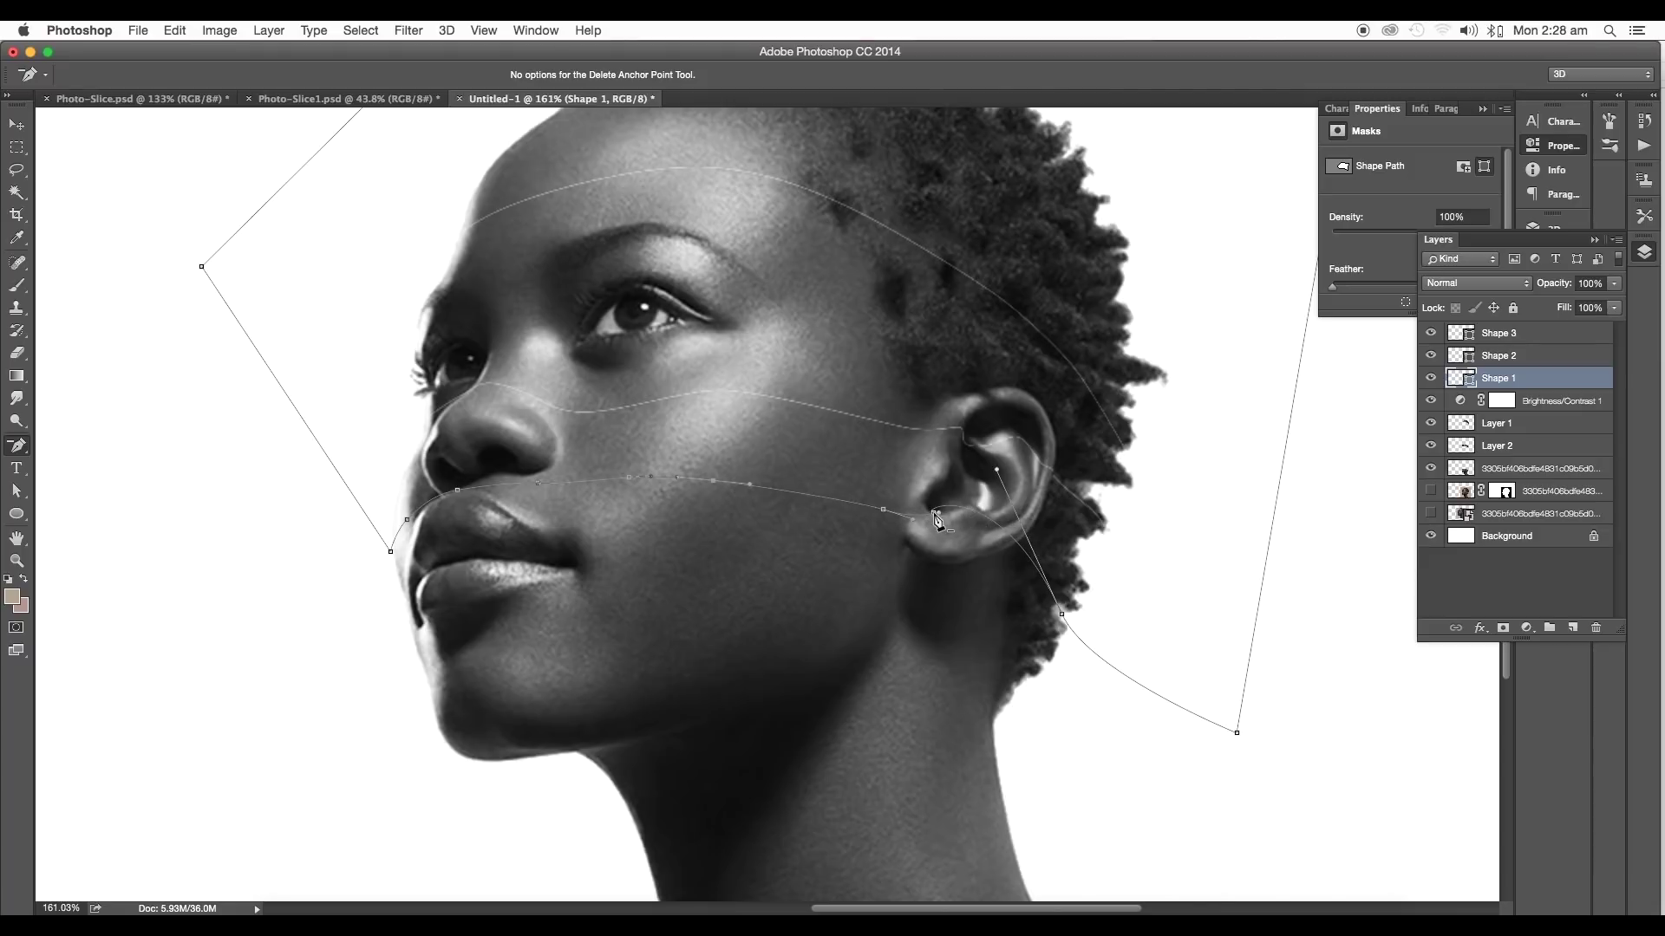
left_click_drag(17, 445, 95, 507)
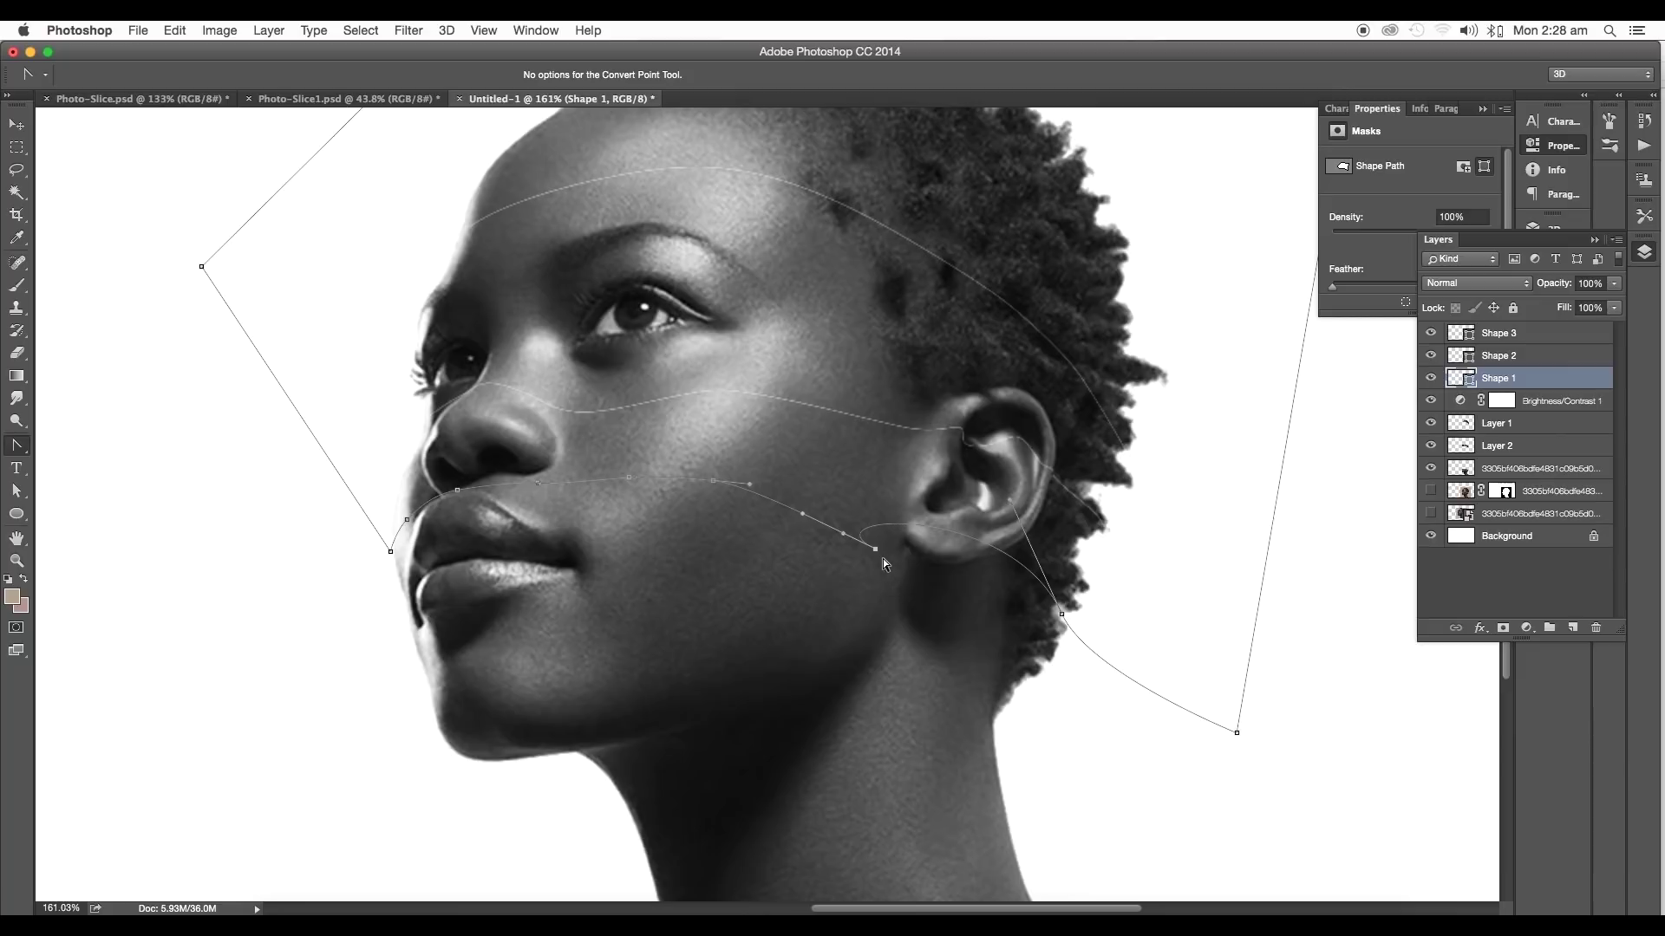
left_click_drag(876, 549, 941, 579)
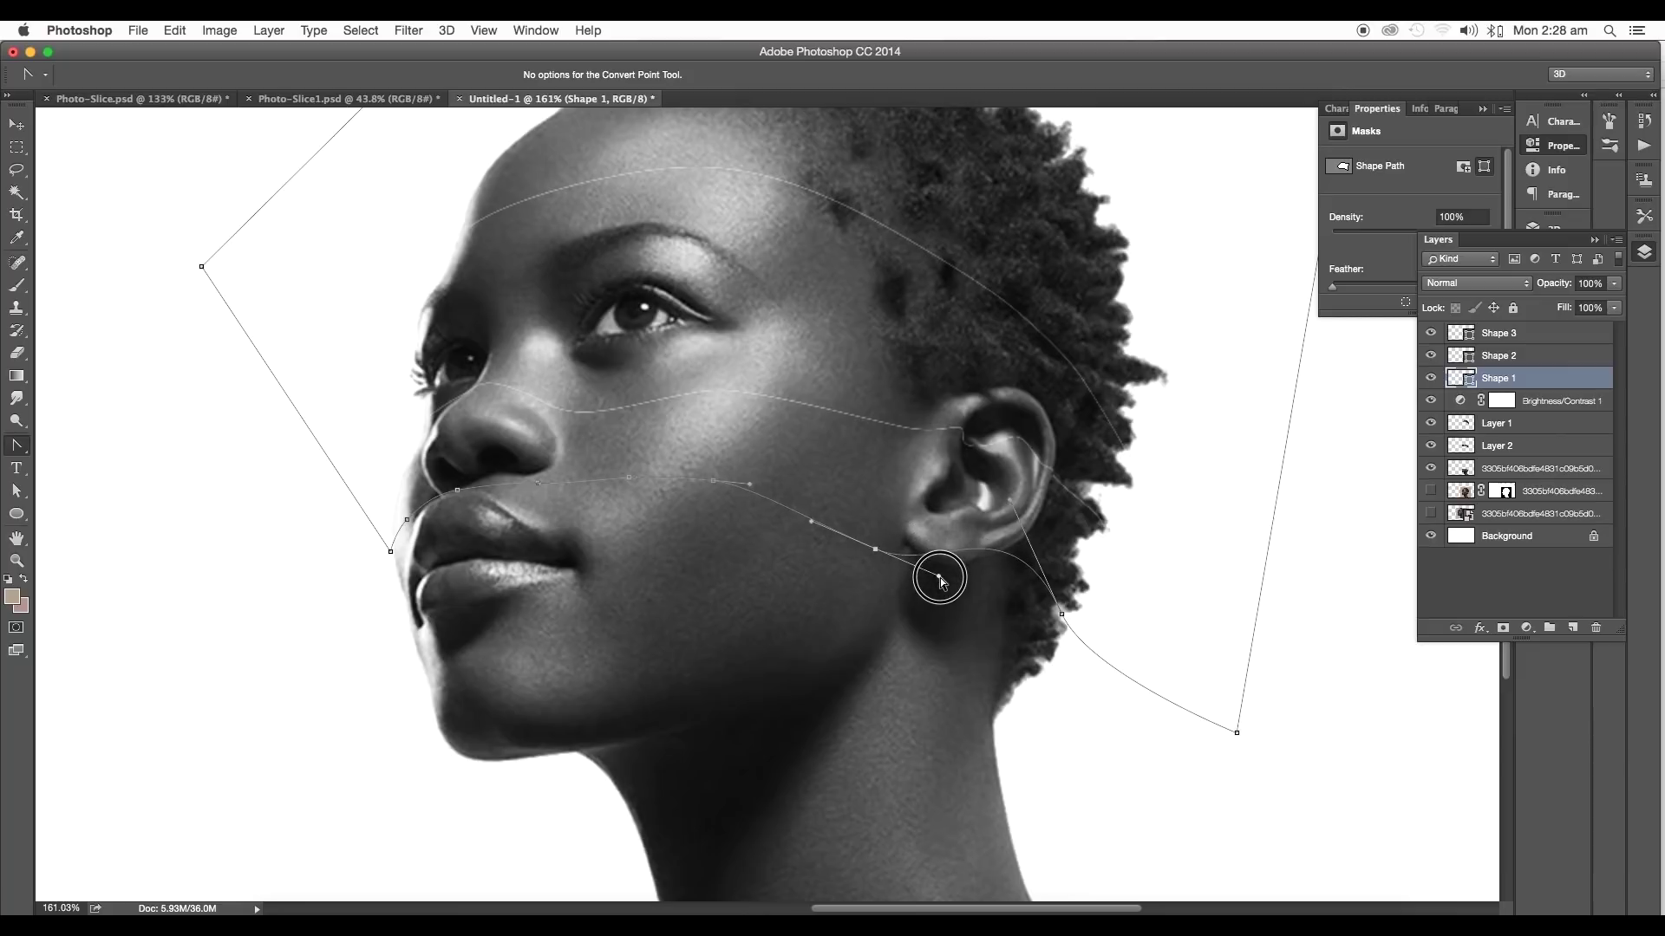
Move the ear anchor down so the path curves below the ear and down the neck
left_click(17, 491)
left_click_drag(1062, 615, 1050, 684)
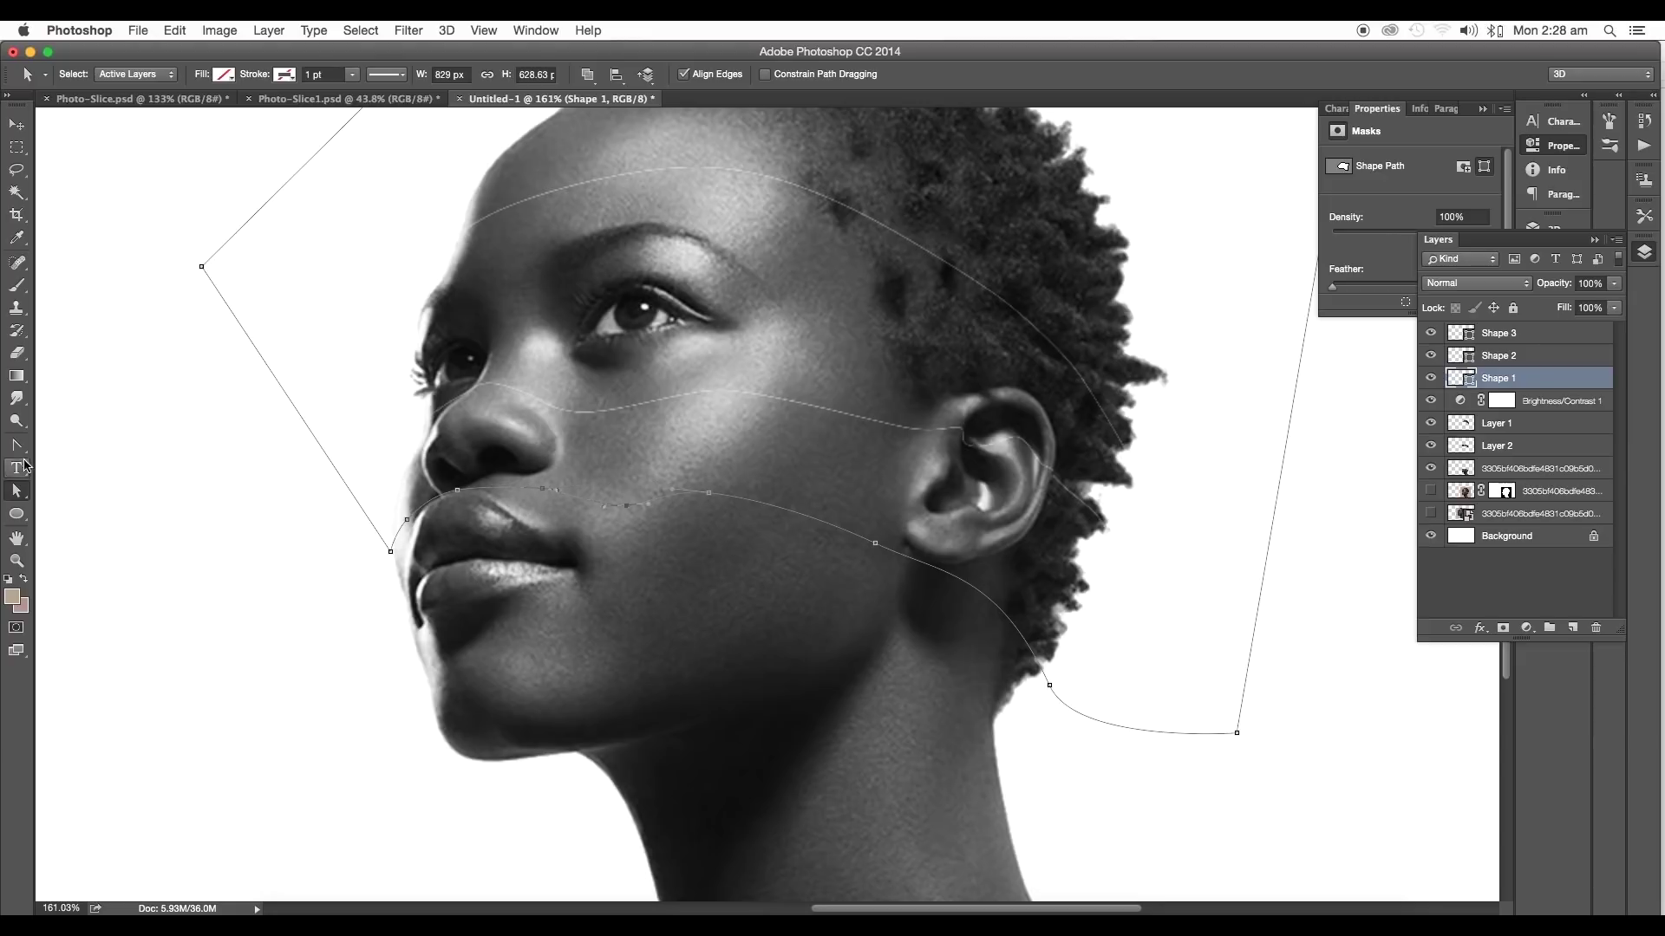
left_click(17, 445)
left_click(96, 507)
left_click(696, 496)
key("Escape")
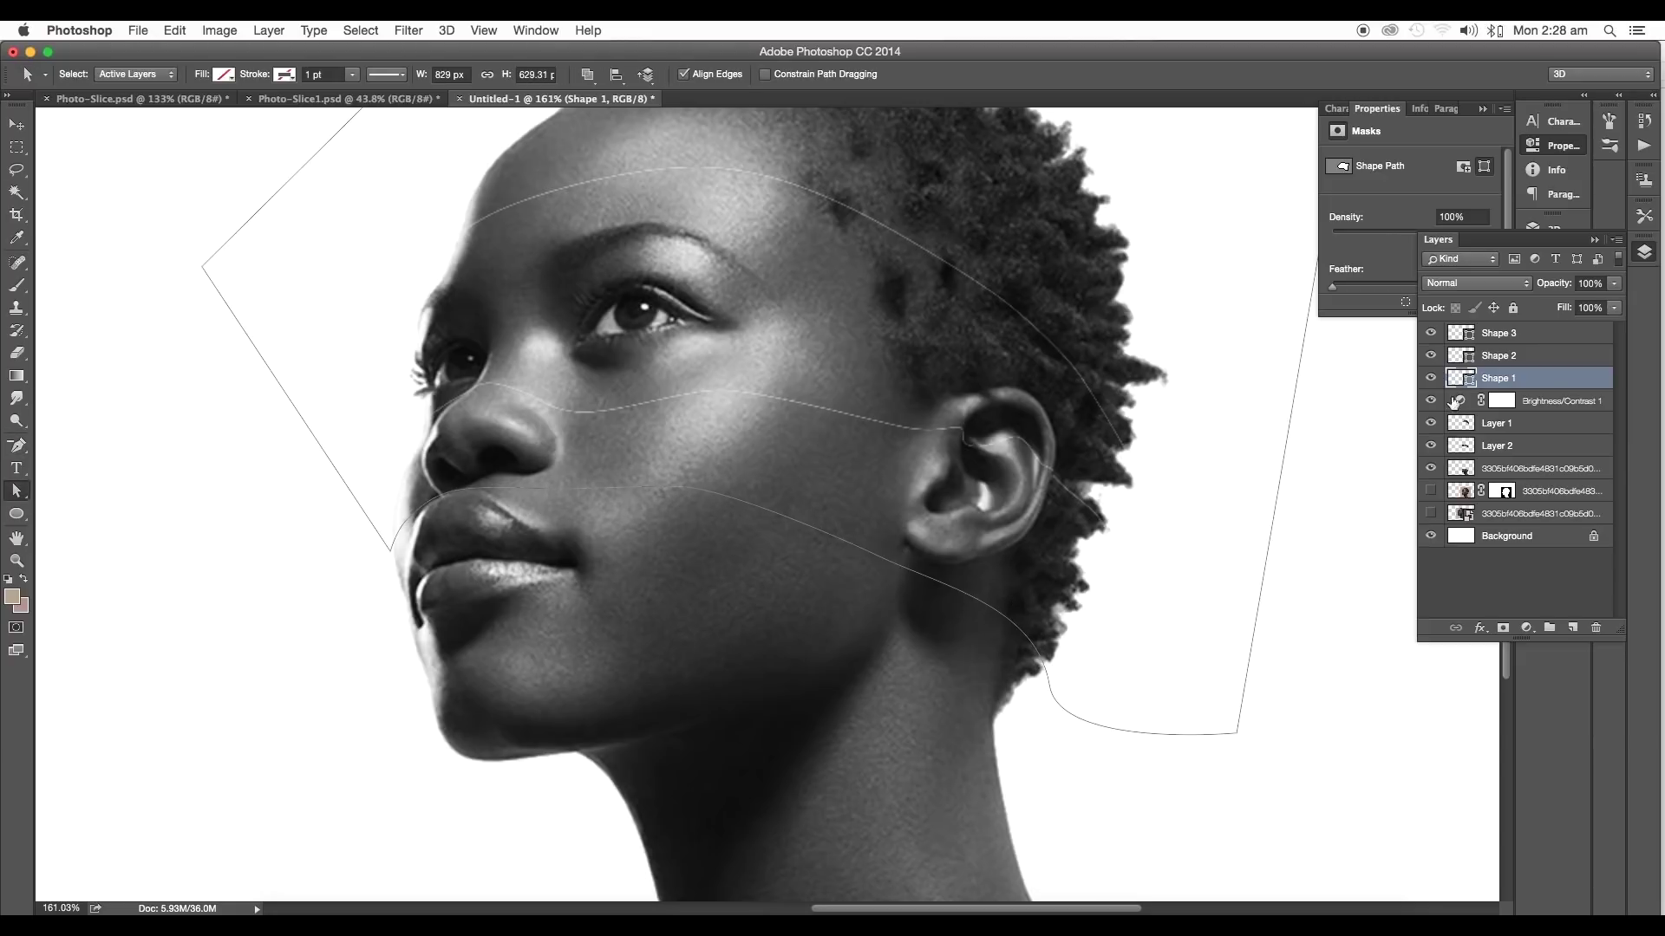
Cut the Shape 1 band from the photo, paste it in place as Layer 3, and hide Shapes 1–3
scroll(1041, 693, "left", 2)
key("v")
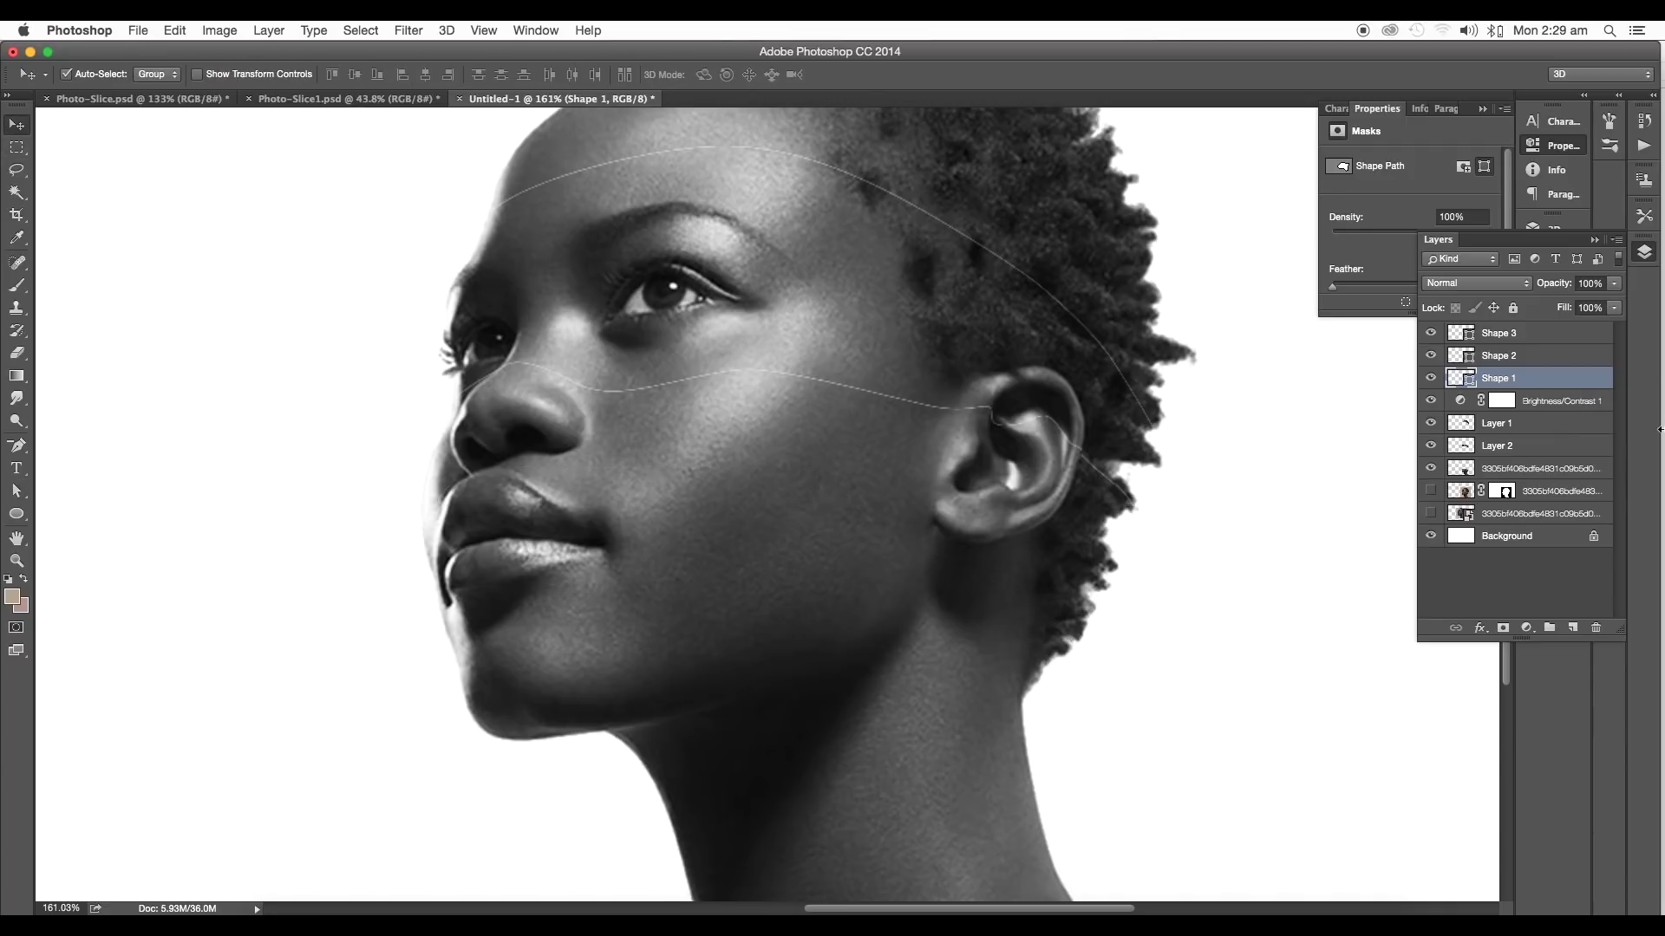
left_click(1461, 468, "ctrl")
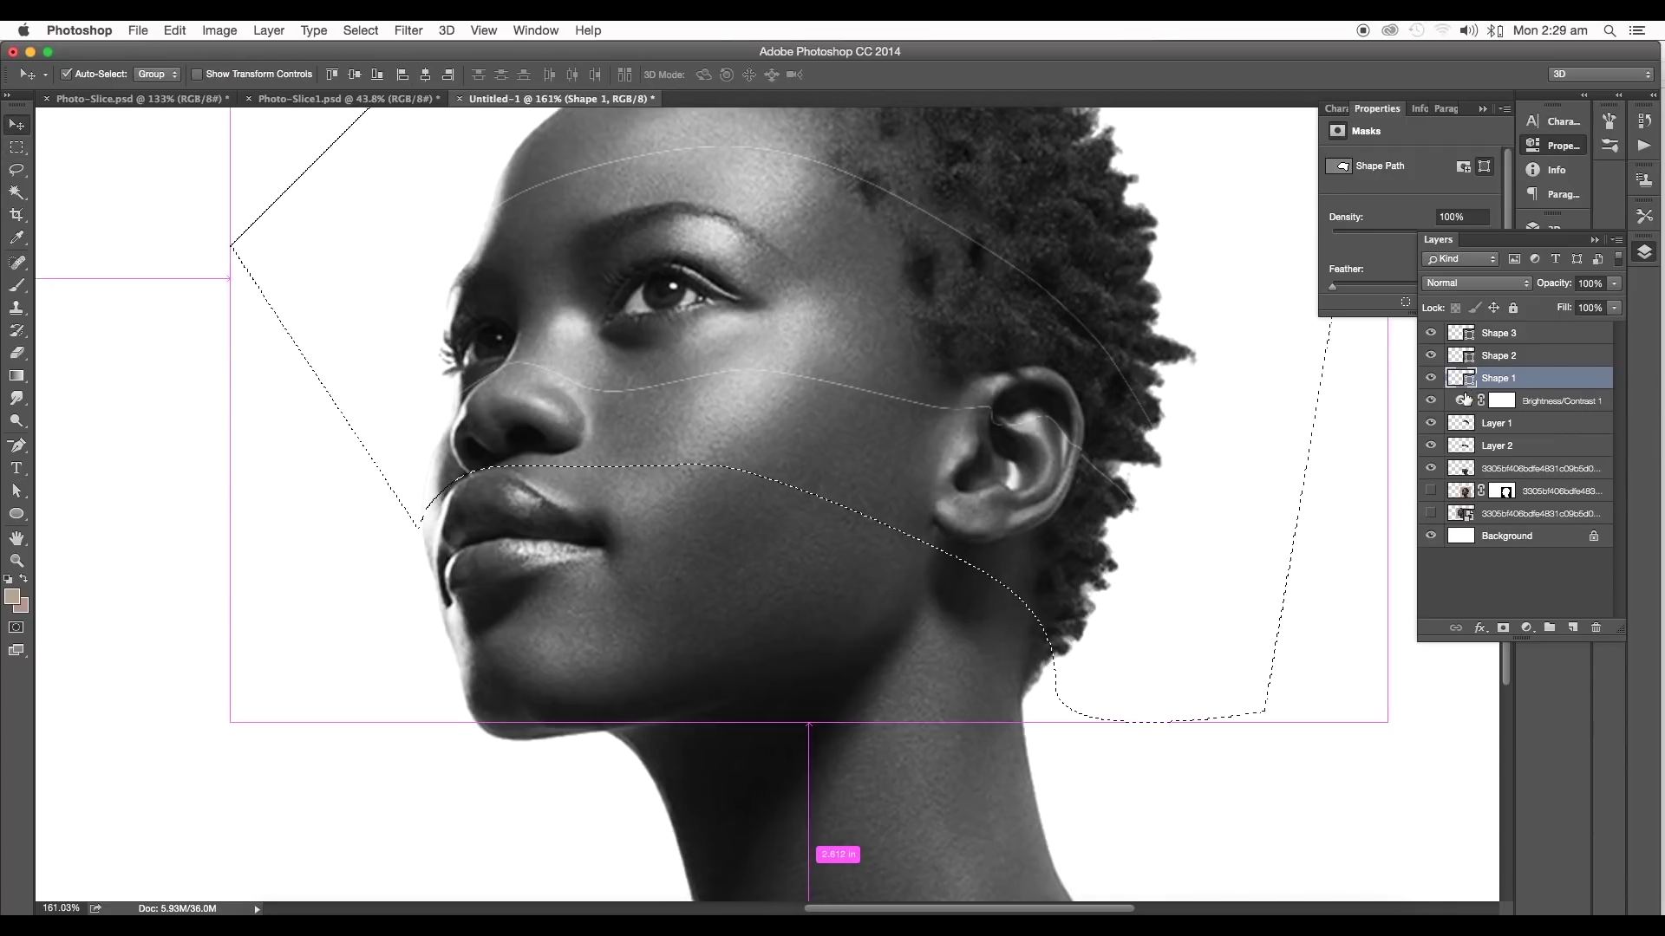
left_click(1490, 473)
key("ctrl+x")
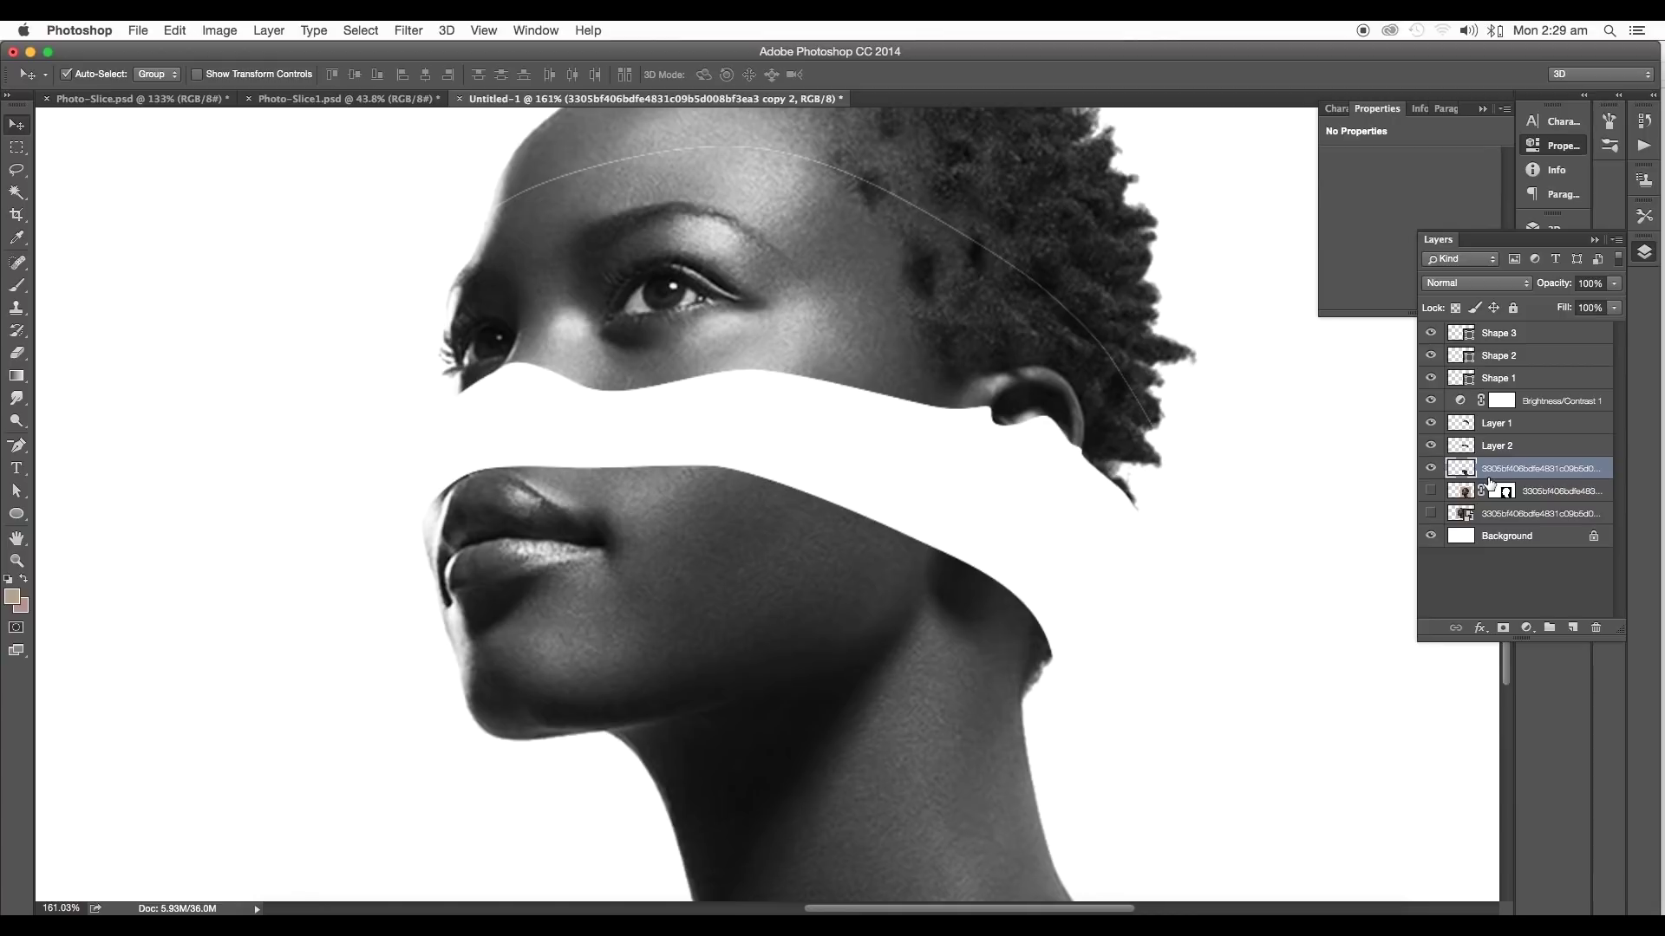
key("ctrl+shift+v")
scroll(1002, 479, "down", 3)
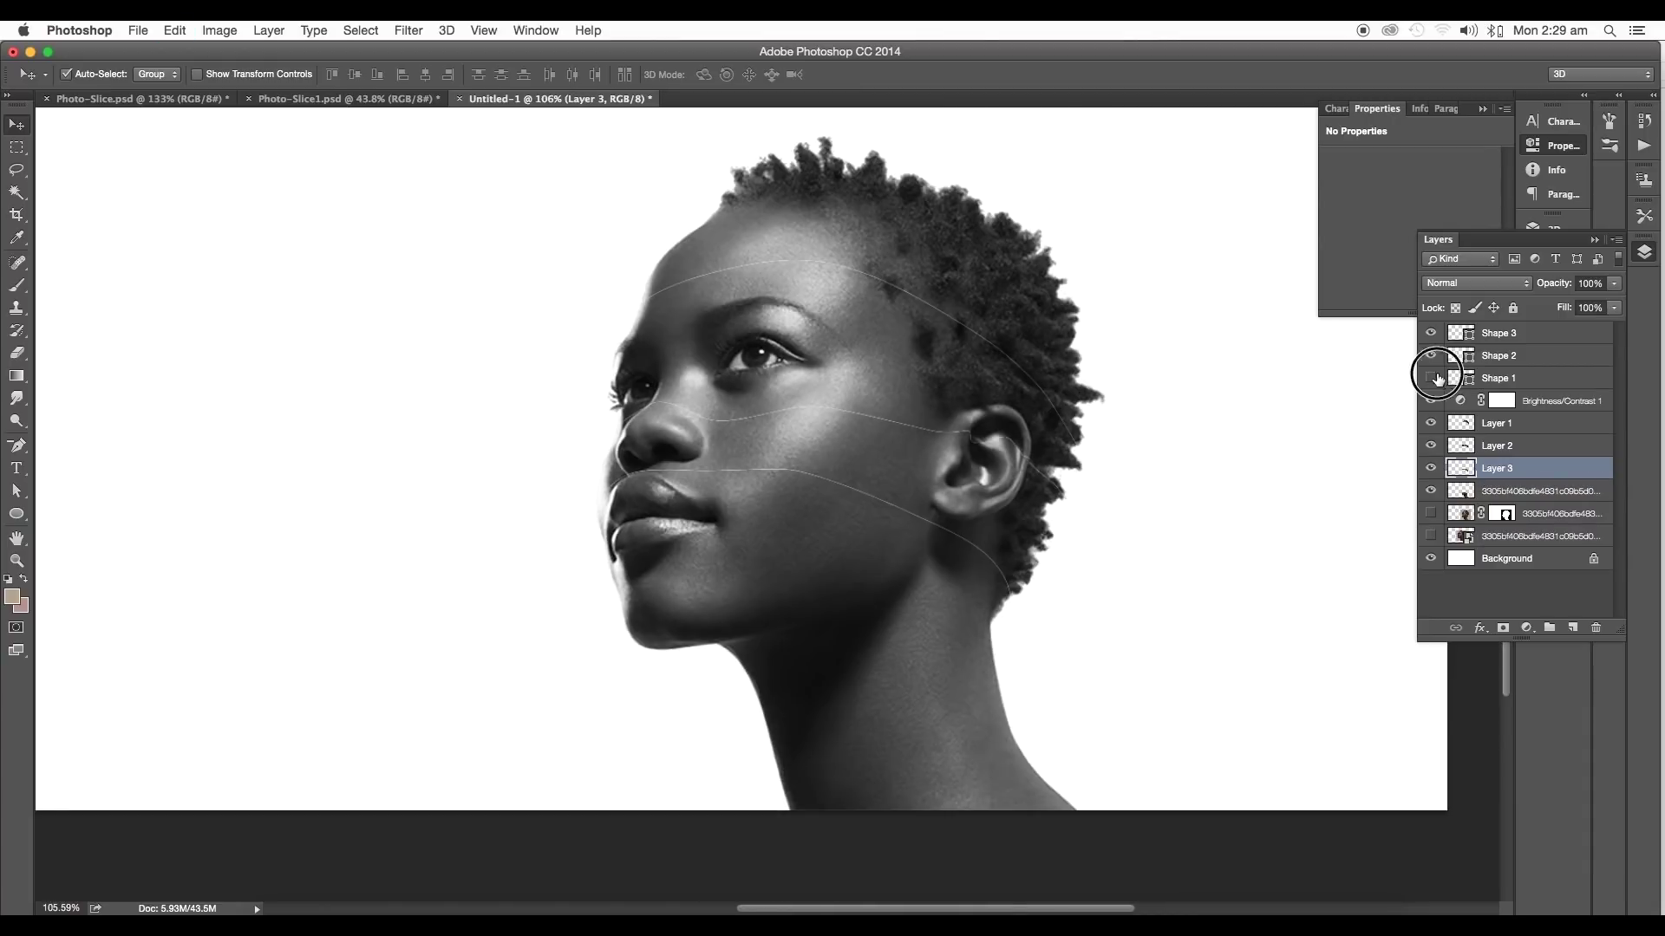
left_click_drag(1430, 378, 1432, 338)
Hide the photo and lower band, then draw a closed Pen oval around the hair slice's underside
left_click_drag(1429, 491, 1430, 444)
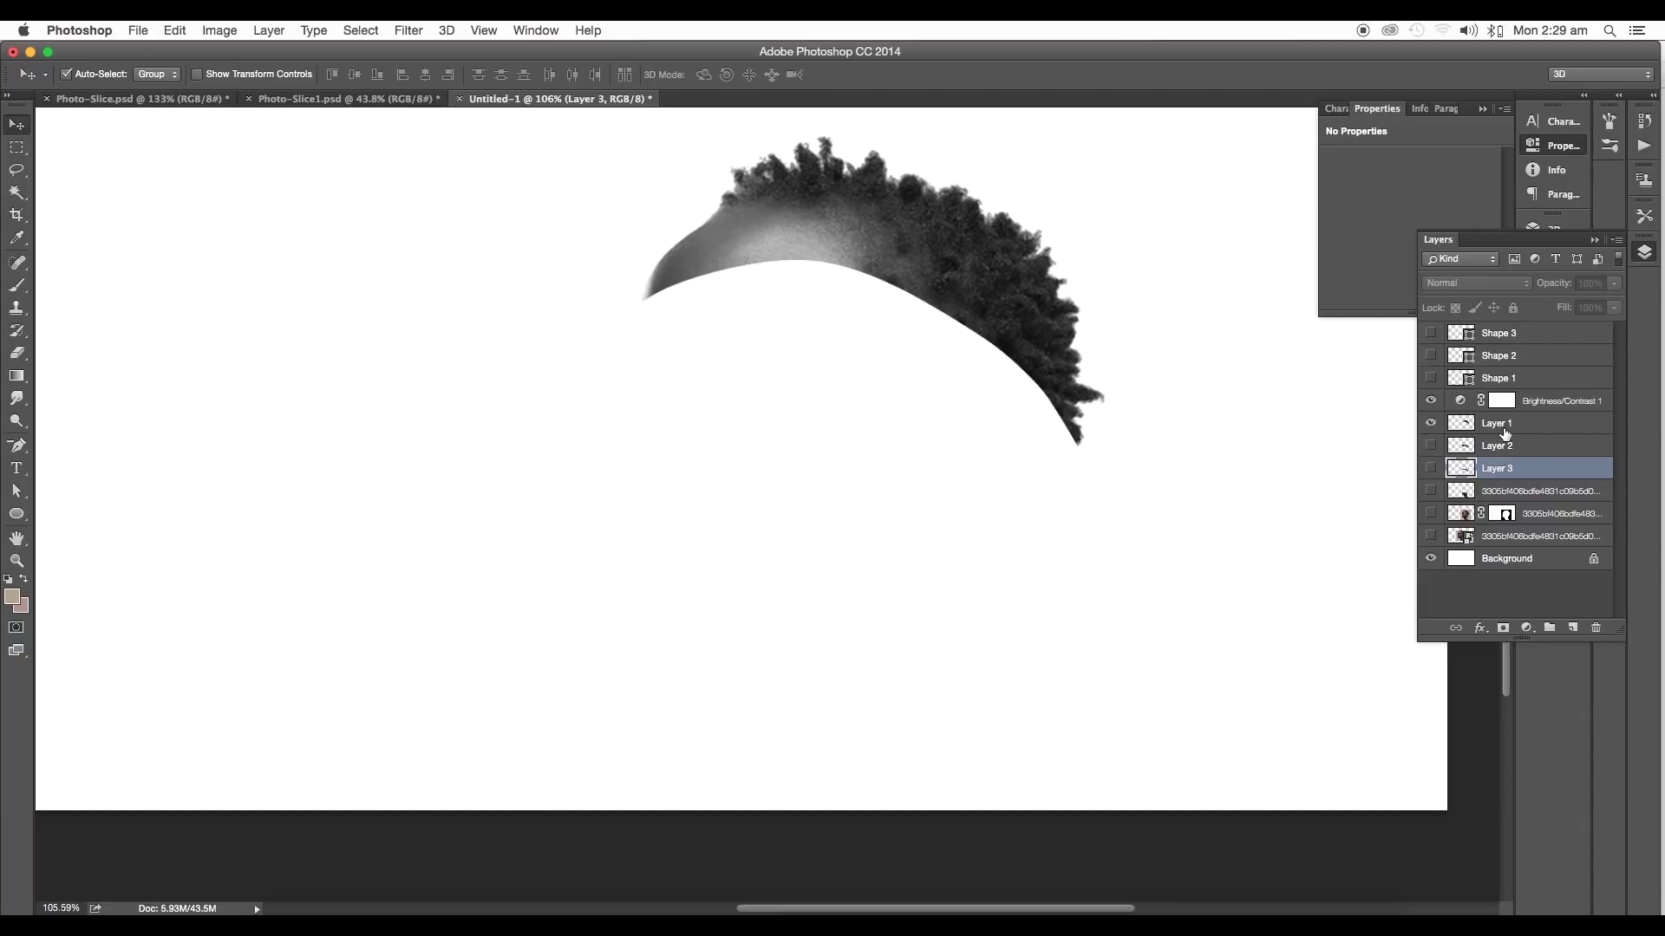
left_click(1504, 423)
key("p")
scroll(1048, 300, "up", 3)
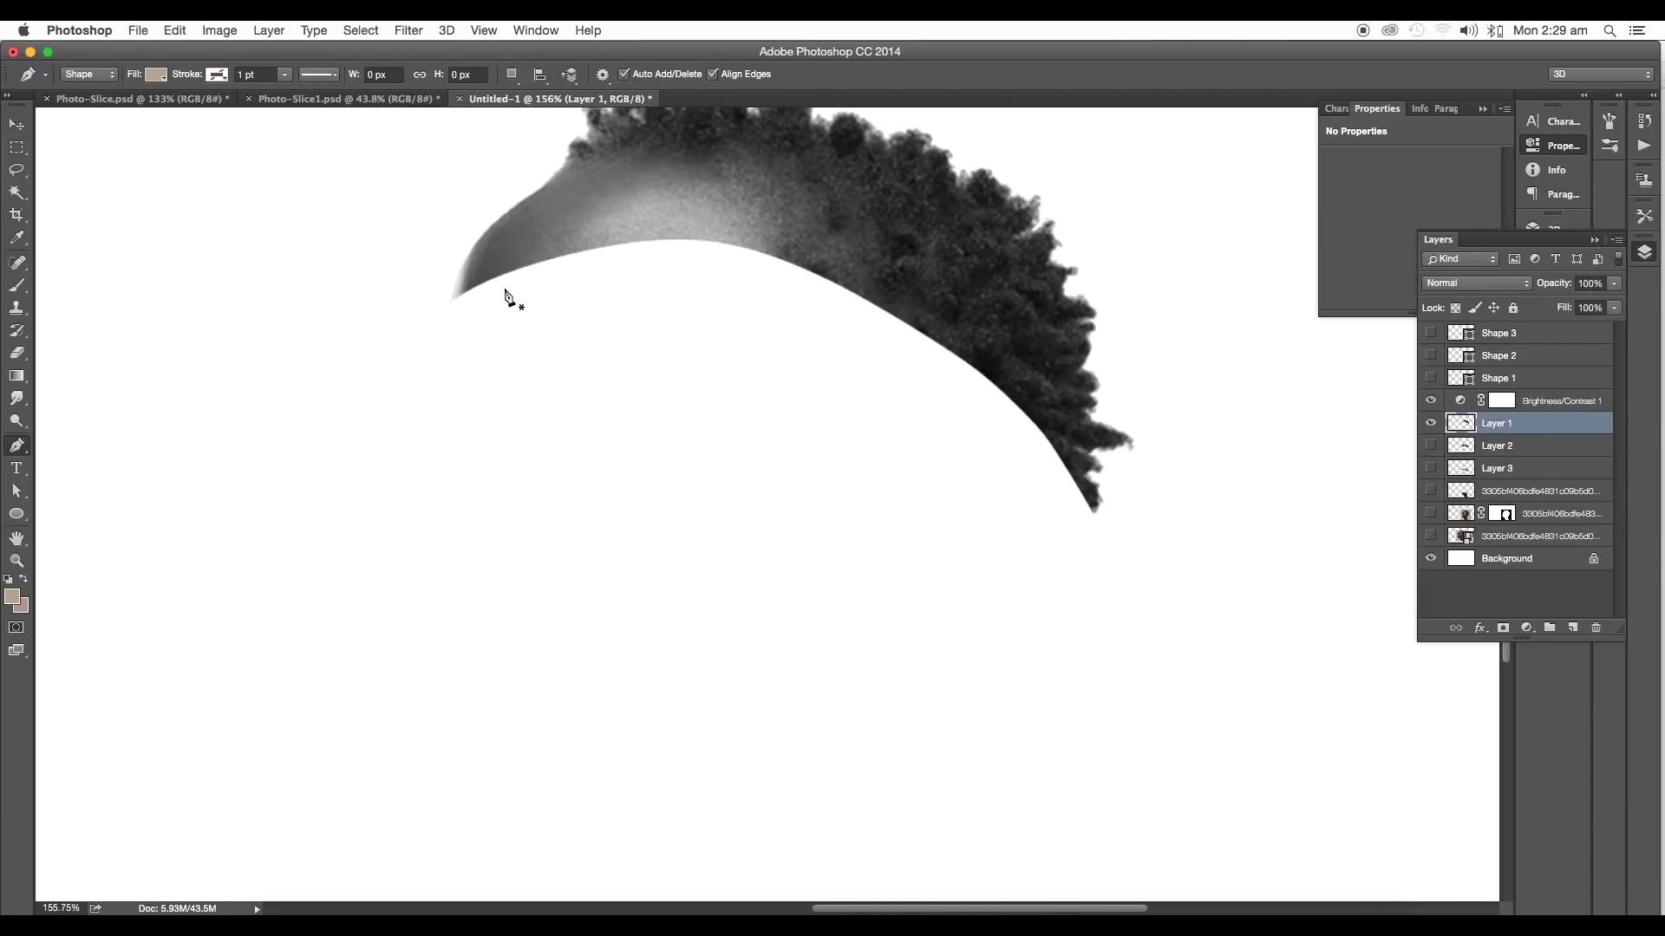
left_click(476, 278)
left_click(450, 302)
left_click_drag(452, 374, 465, 398)
left_click_drag(613, 521, 711, 574)
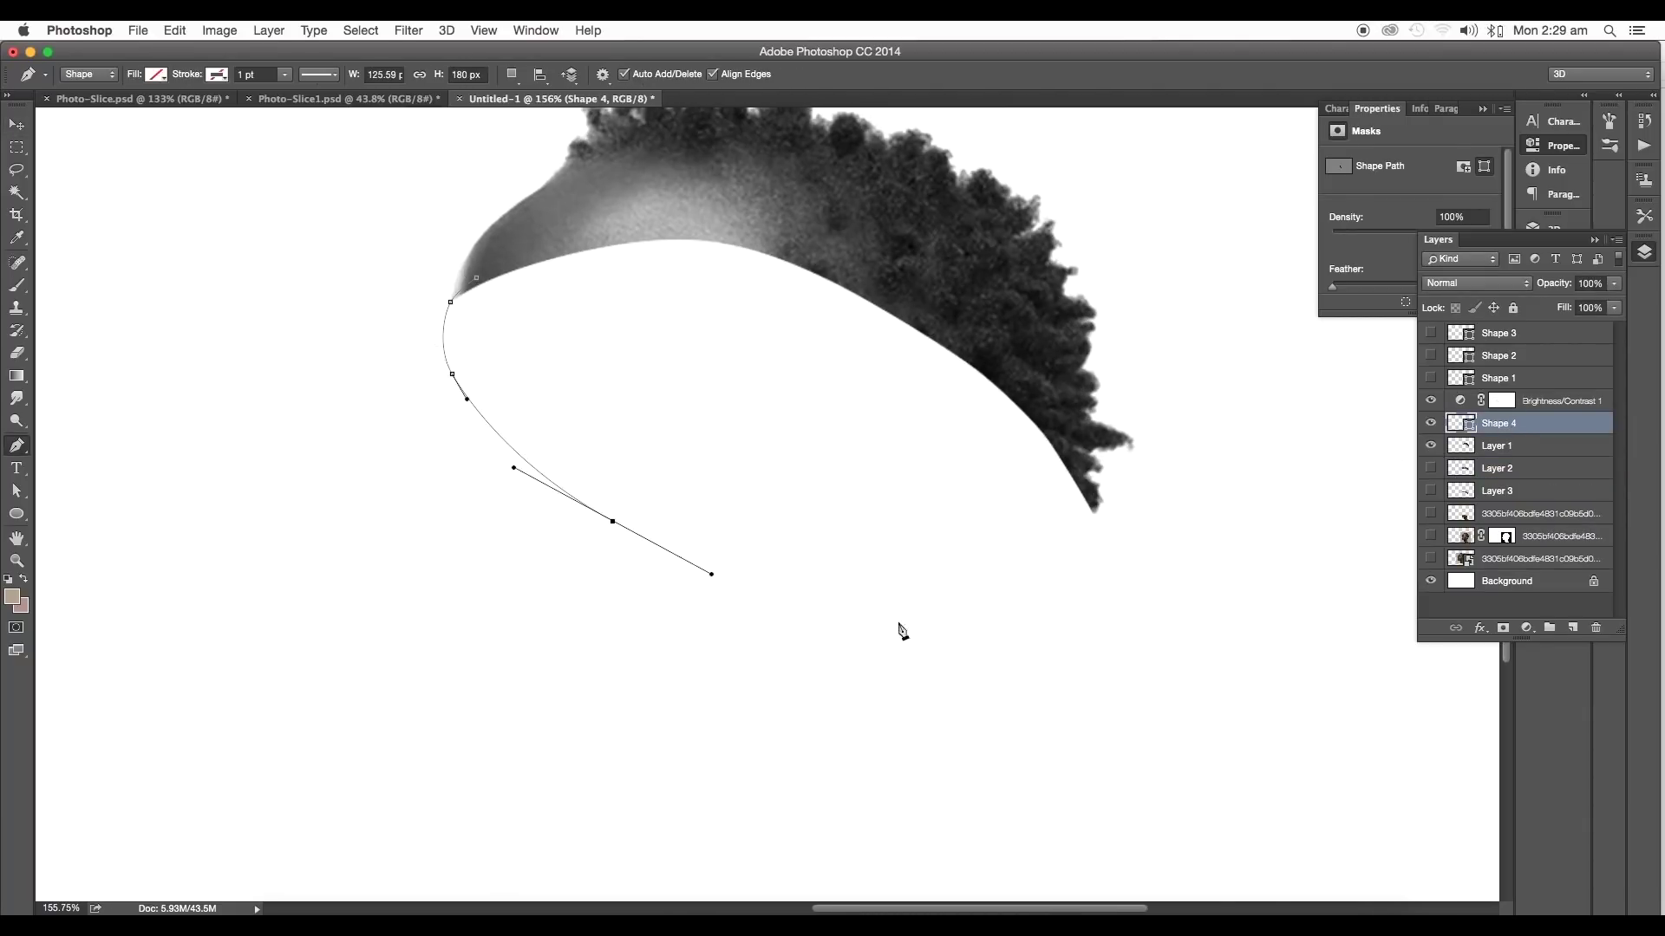
left_click_drag(942, 599, 1028, 596)
left_click(1082, 561)
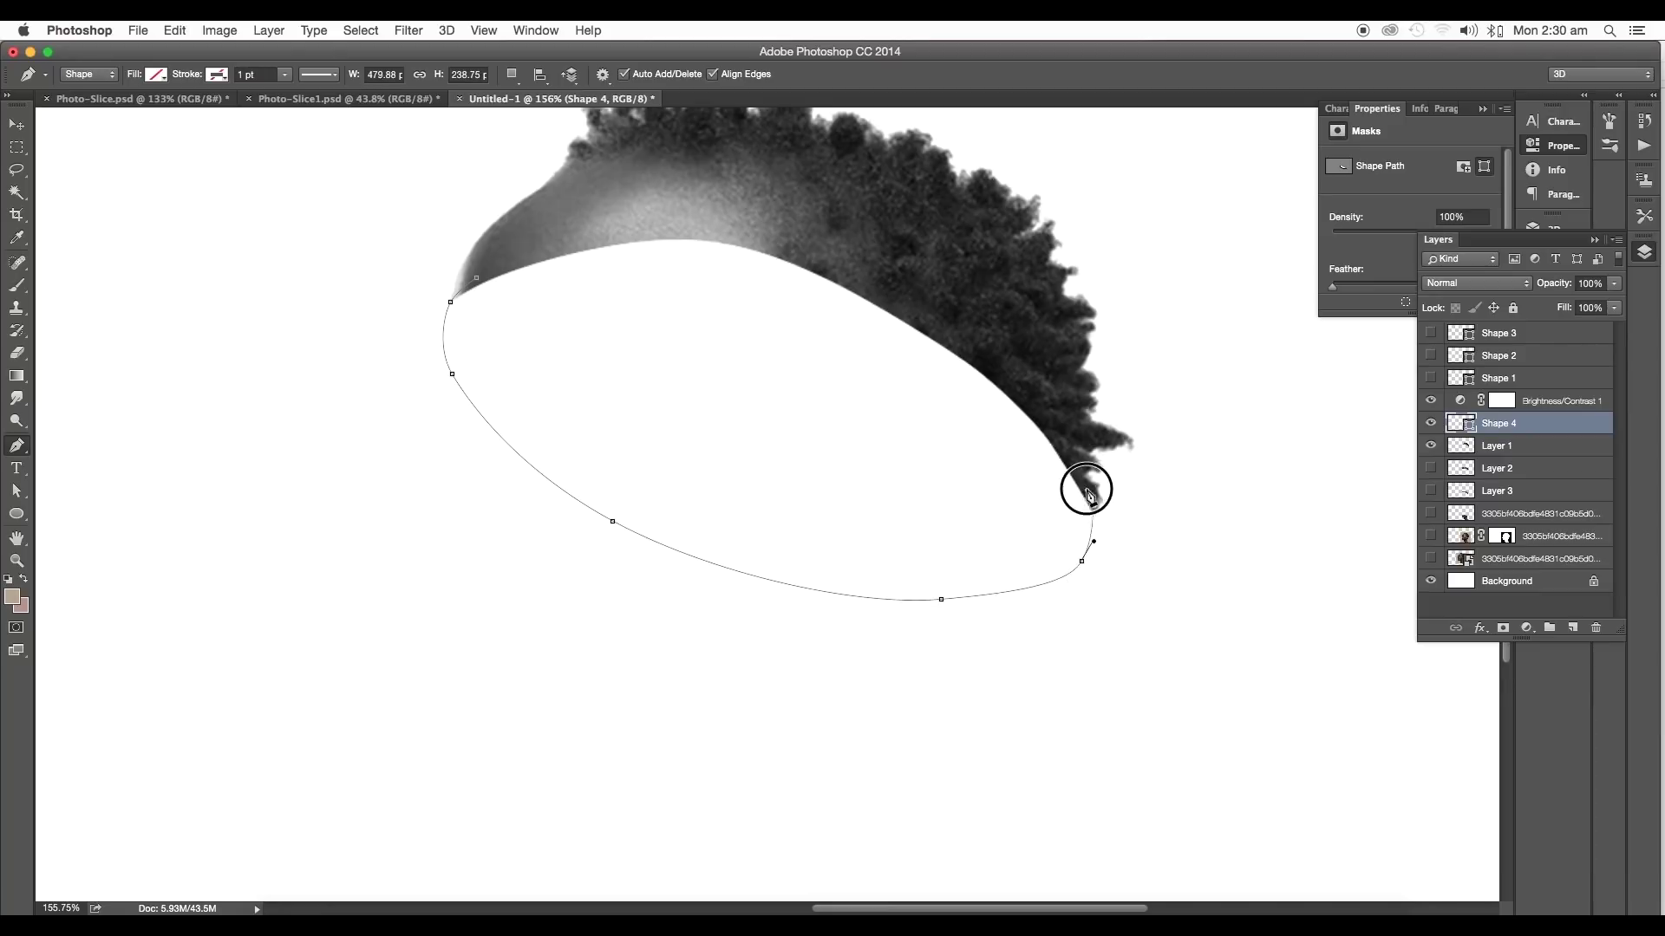
left_click_drag(1091, 498, 800, 250)
left_click(476, 278)
Lower the oval's bottom curve slightly by dragging its anchor with Direct Selection
scroll(476, 286, "down", 2)
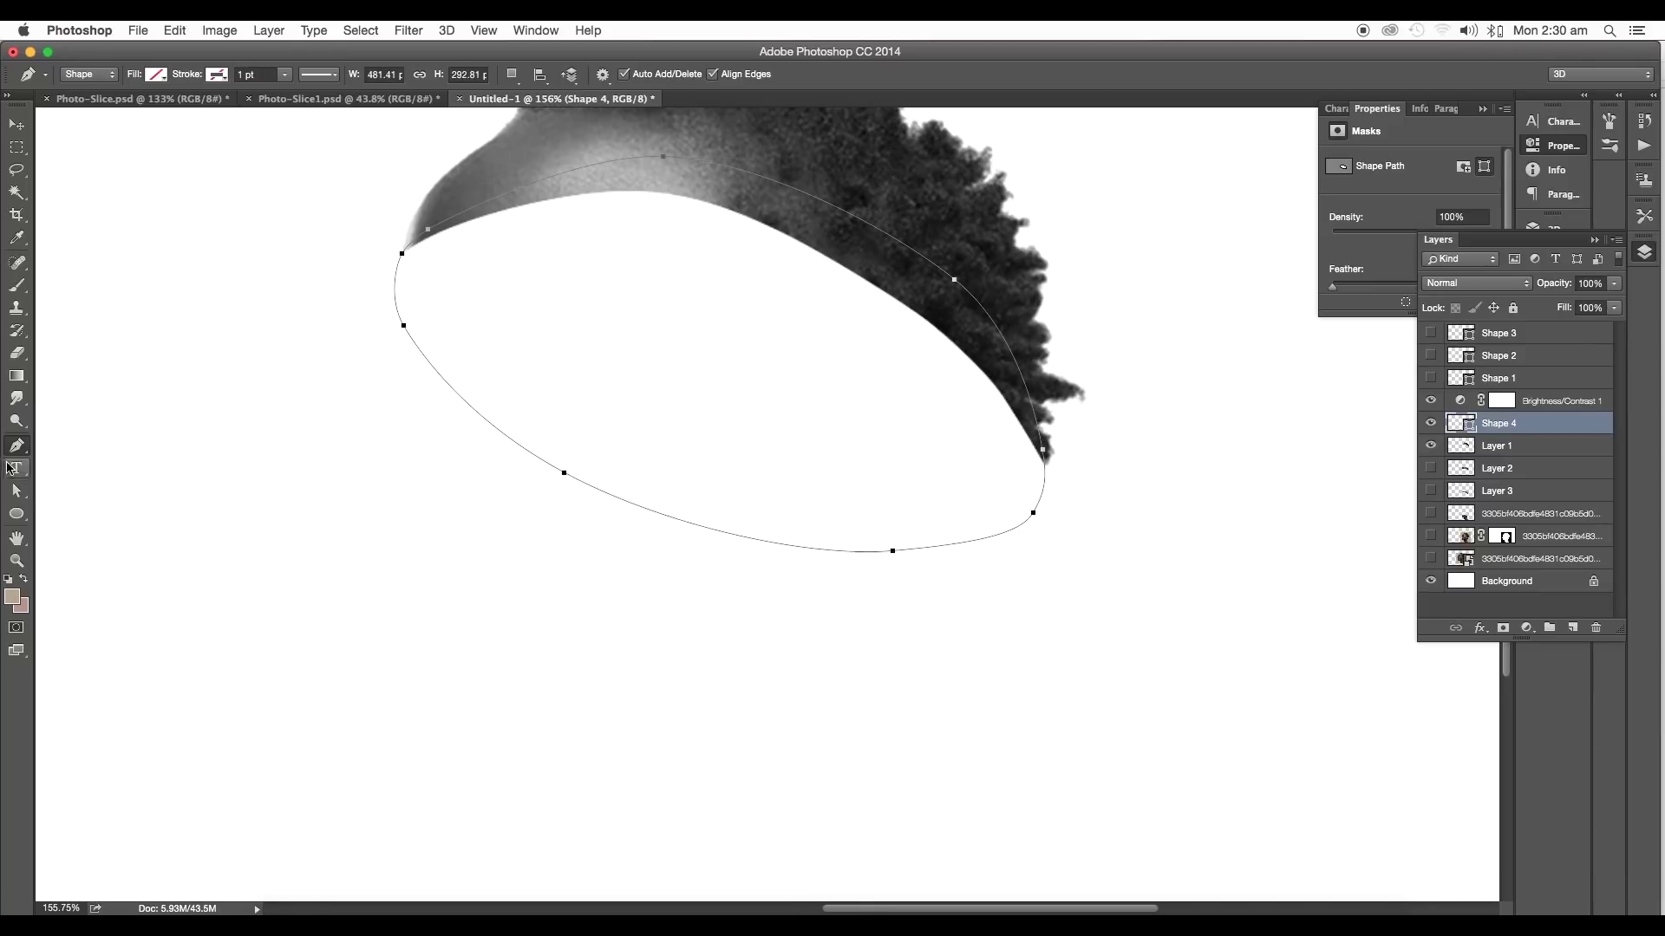
left_click(17, 490)
left_click(1052, 494)
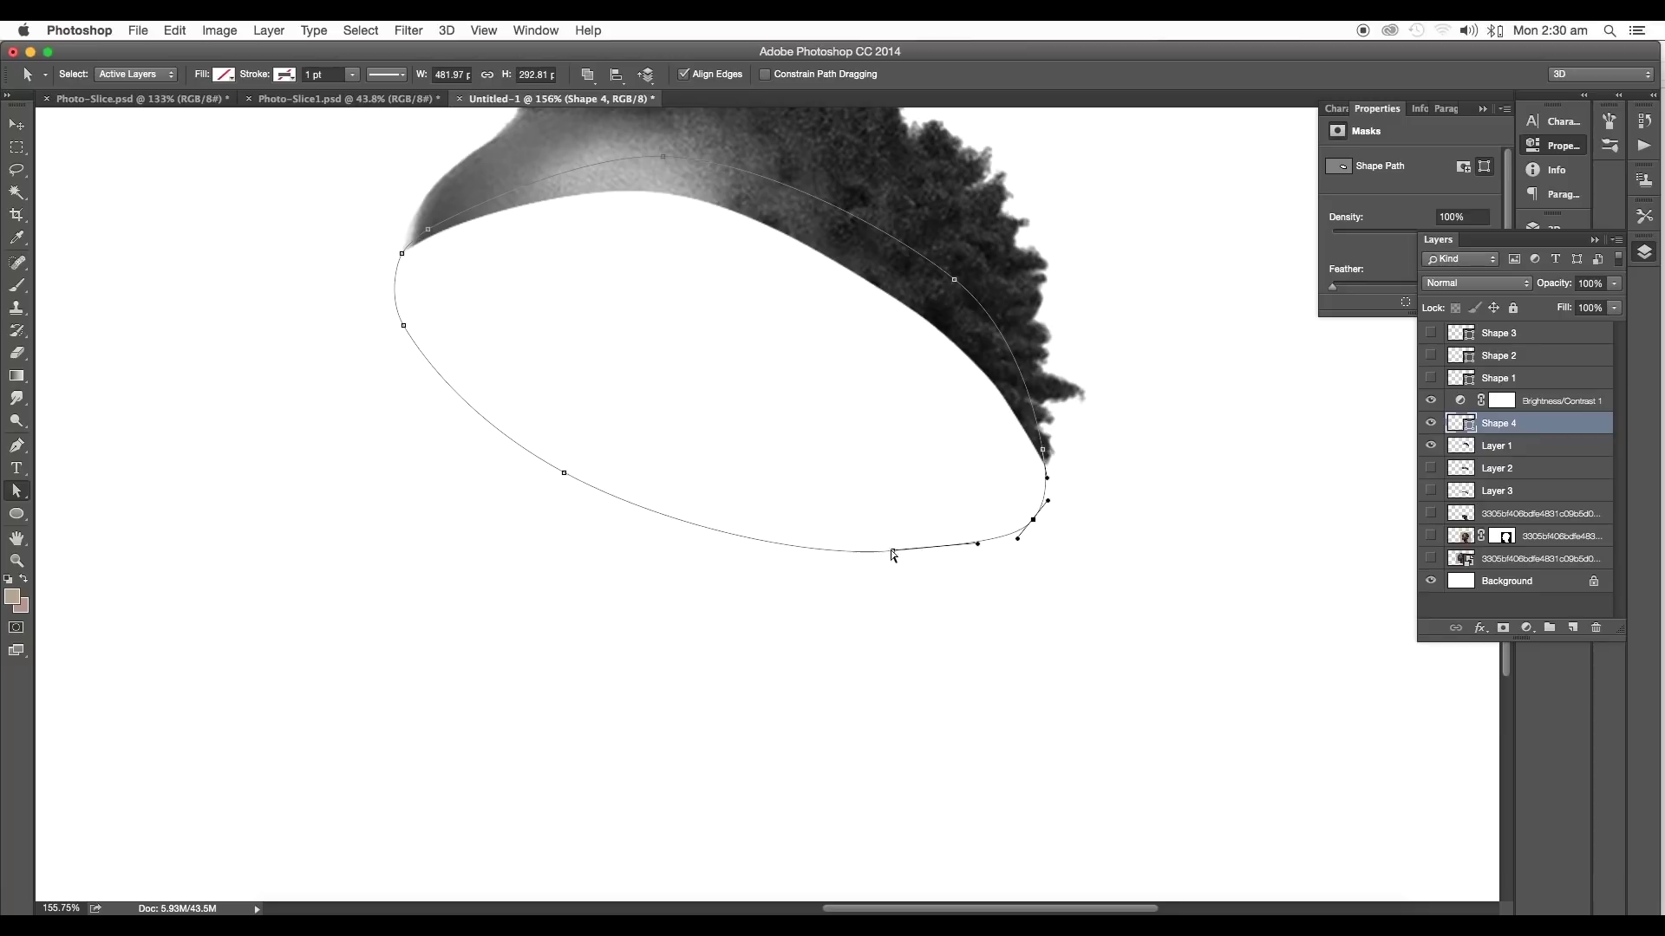
mouse_move(893, 552)
left_mouse_down()
mouse_move(947, 568)
mouse_move(892, 564)
left_mouse_up()
scroll(893, 568, "down", 5)
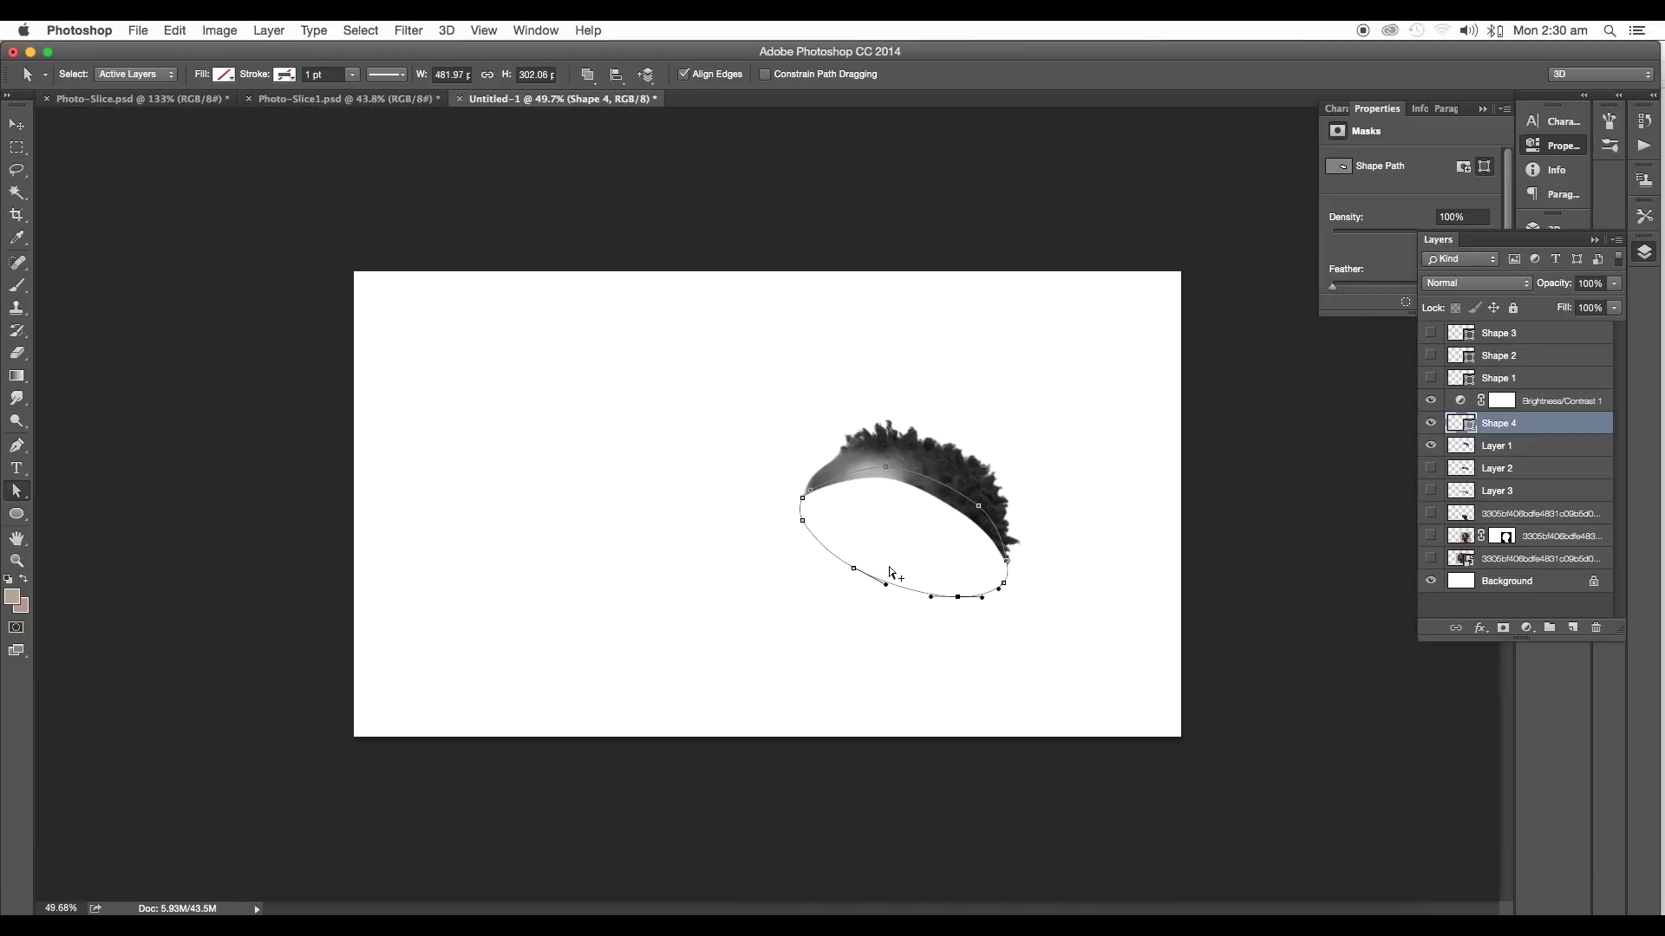
Fill the Shape 4 oval with solid red from the Fill swatches
key("v")
key("ctrl+plus")
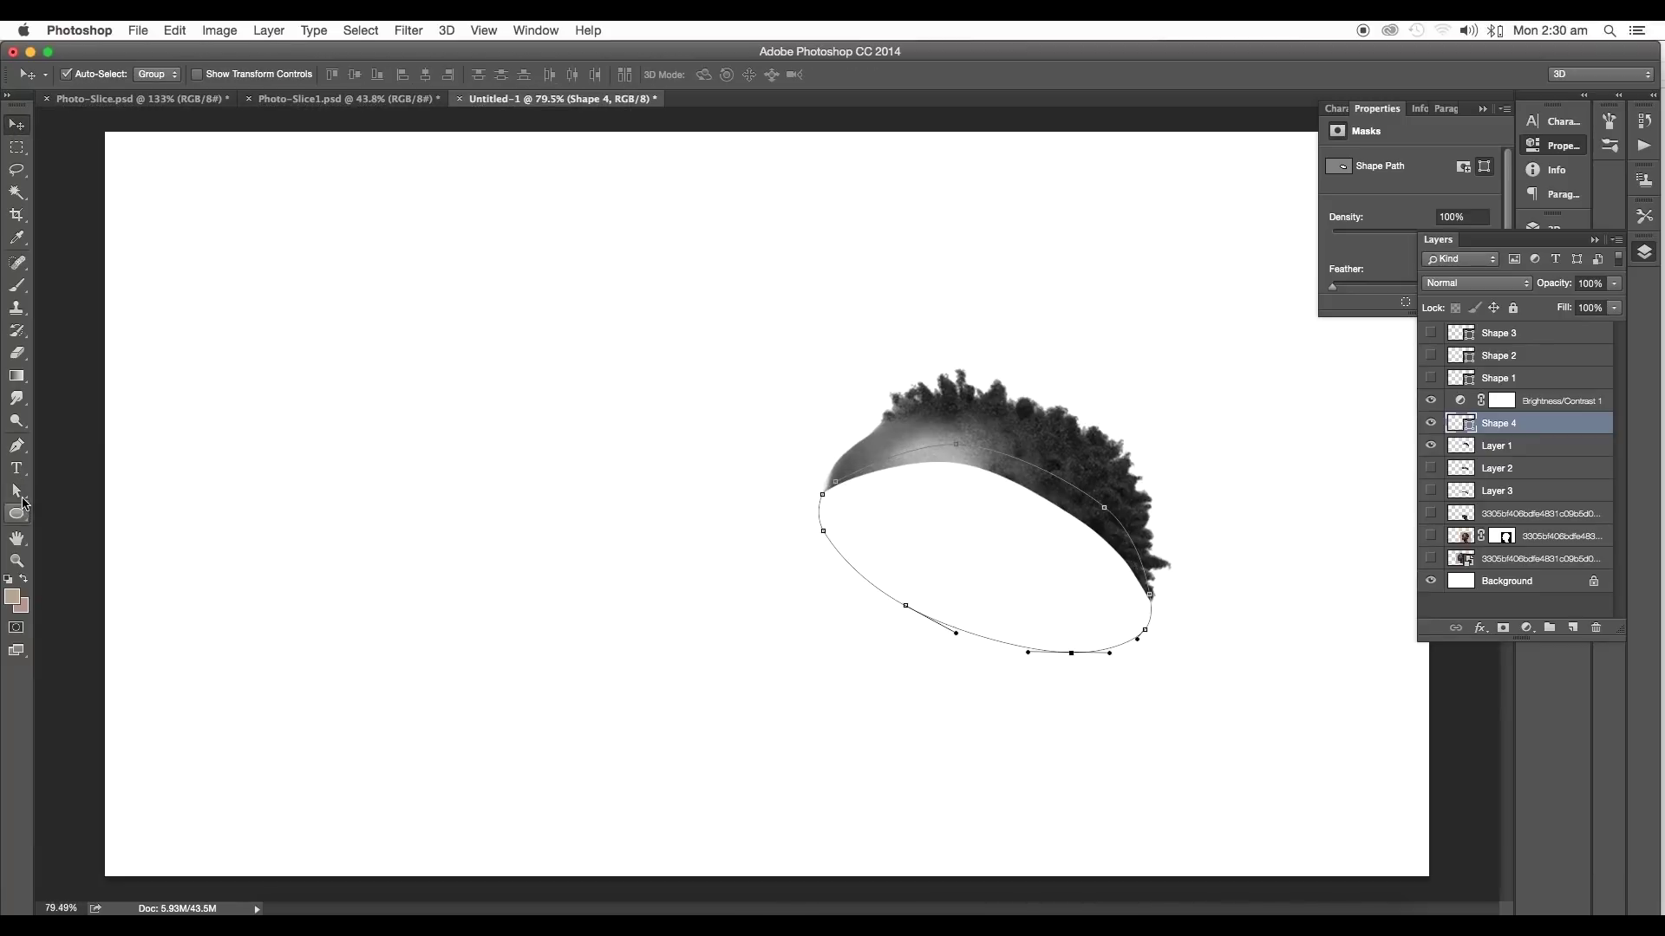
left_click(17, 517)
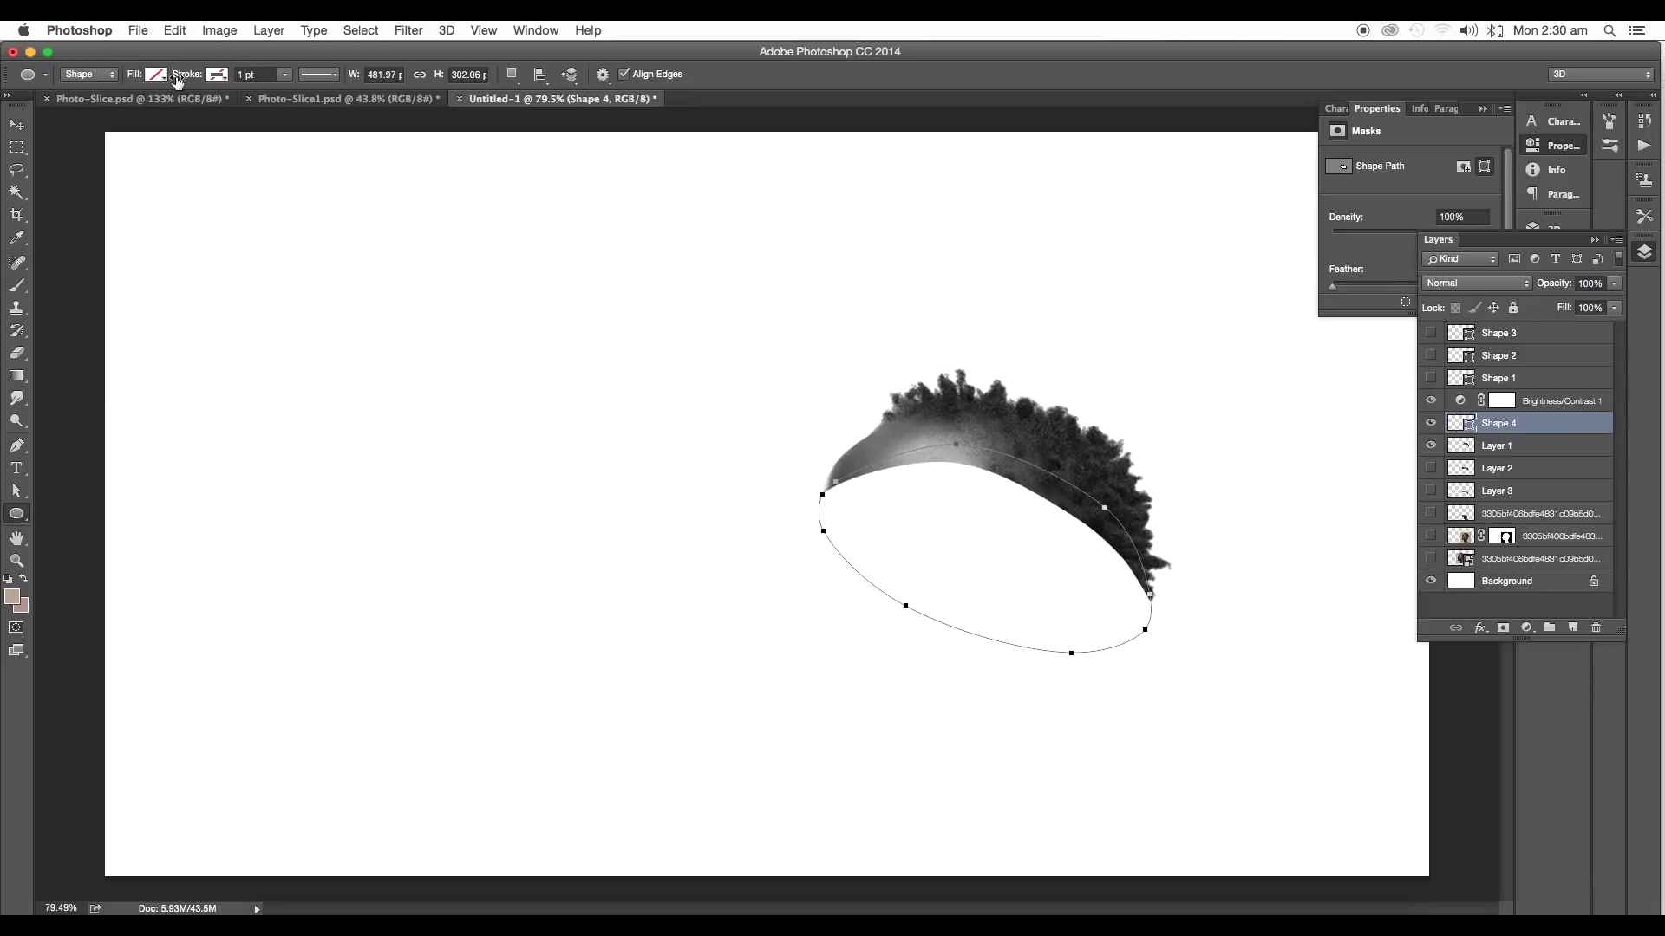
left_click(157, 74)
left_click(74, 217)
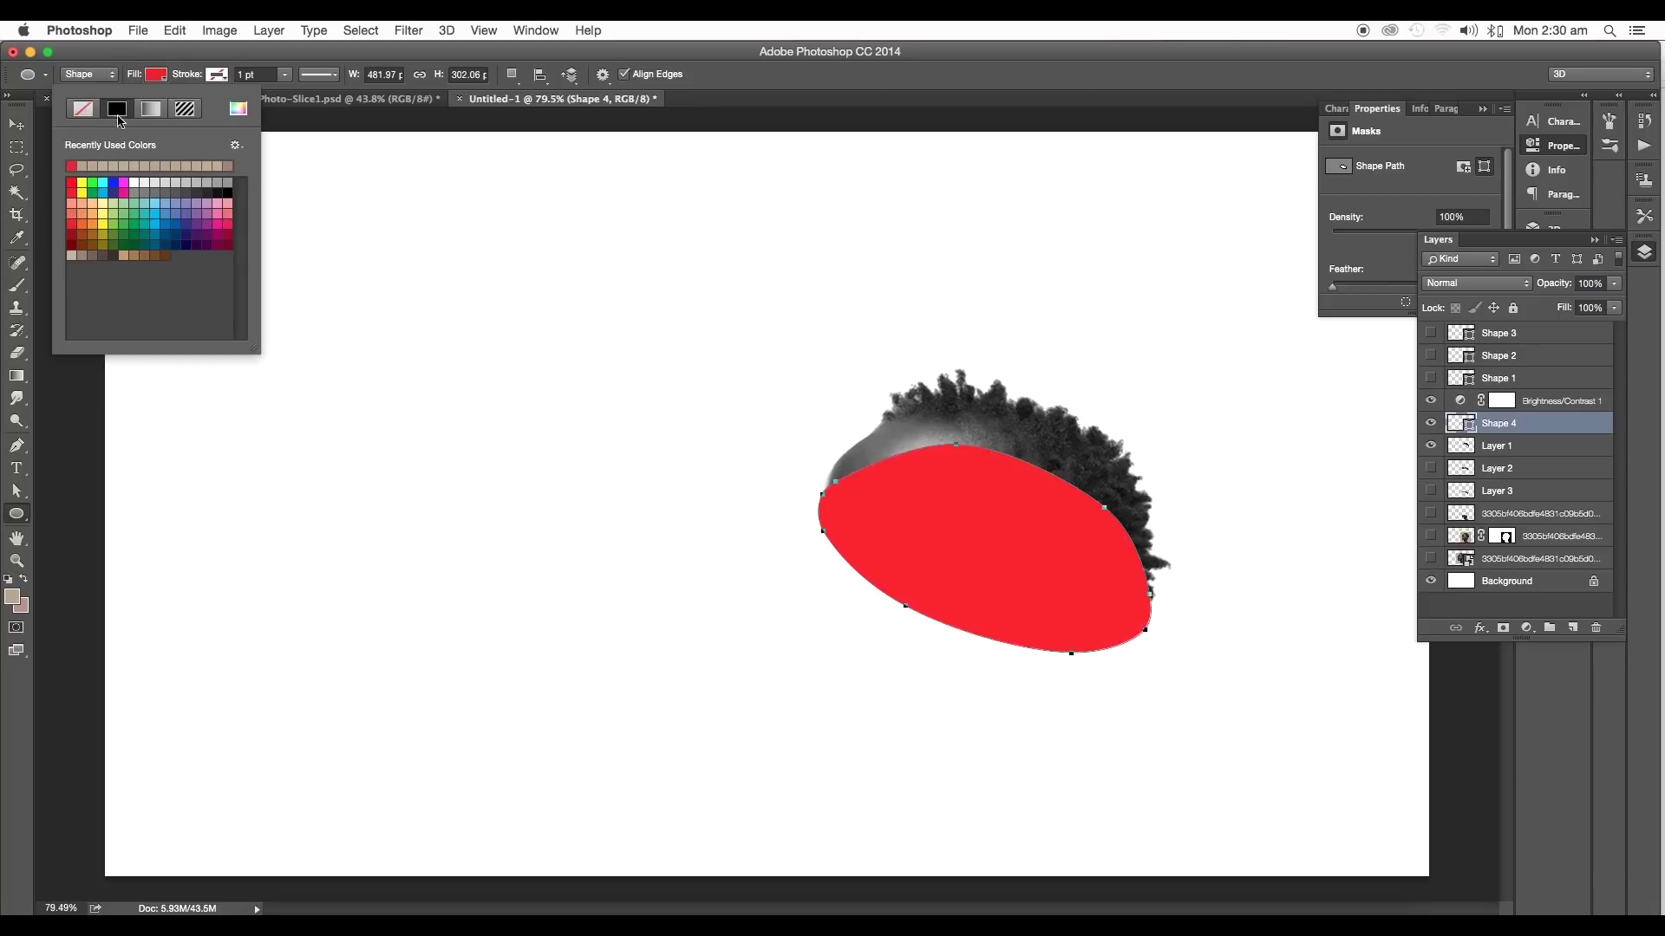
left_click(158, 80)
Move Shape 4 below the hair slice Layer 1 and select both layers
key("v")
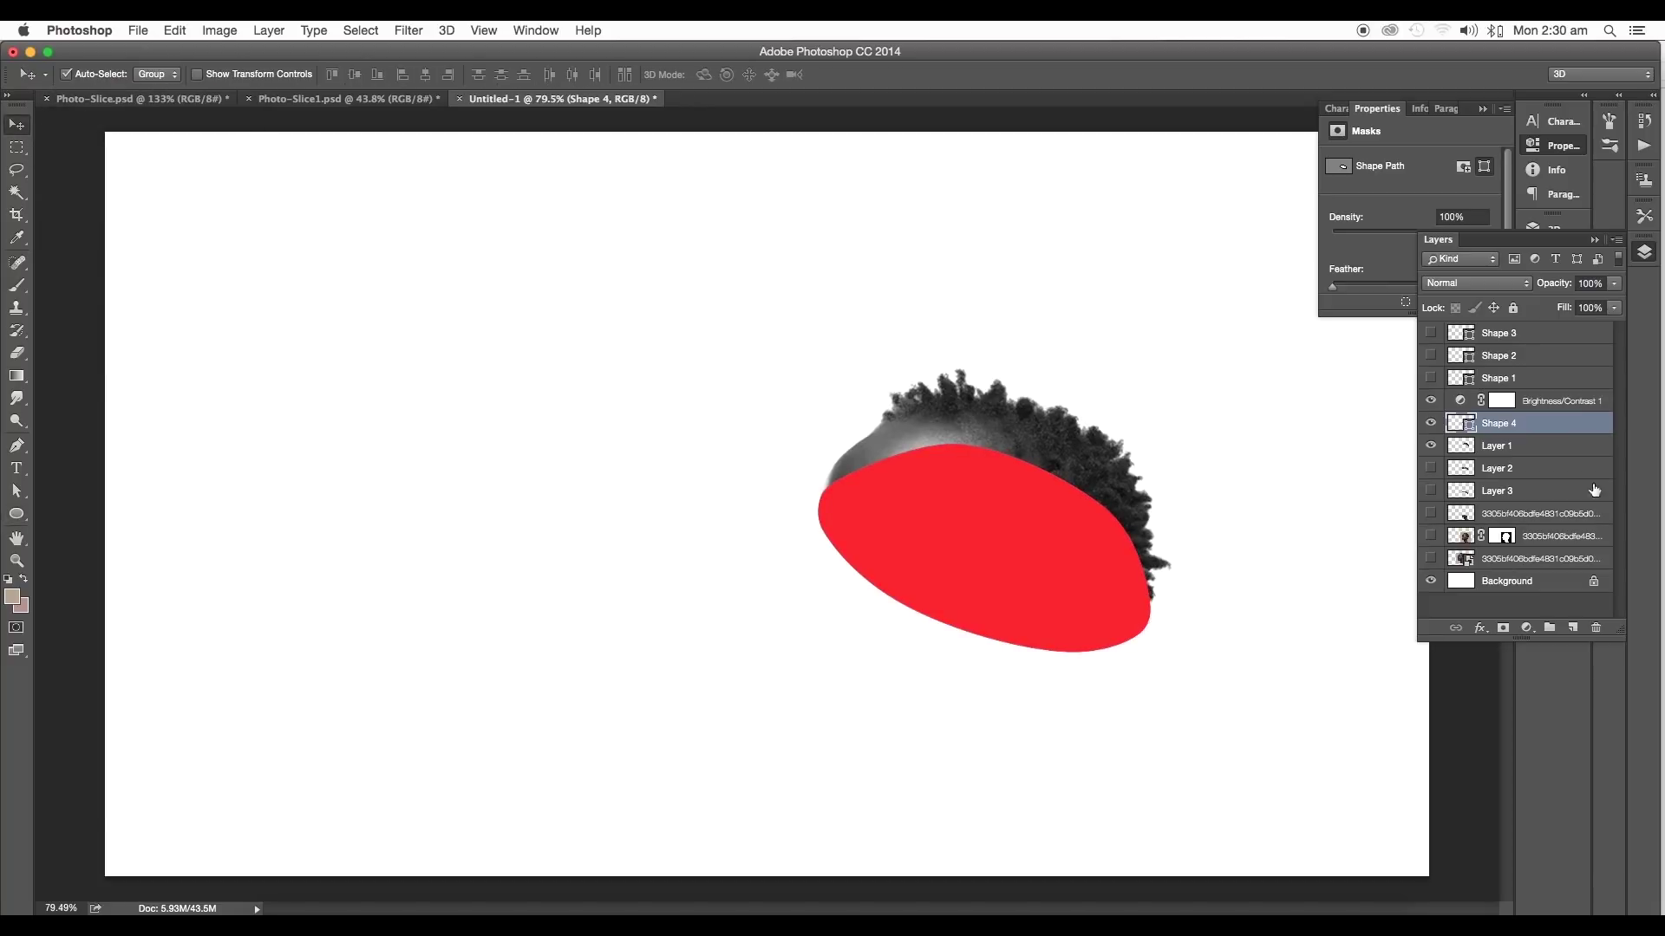
mouse_move(1567, 432)
left_mouse_down()
mouse_move(1511, 446)
mouse_move(1533, 500)
left_mouse_up()
left_click(1523, 431, "shift")
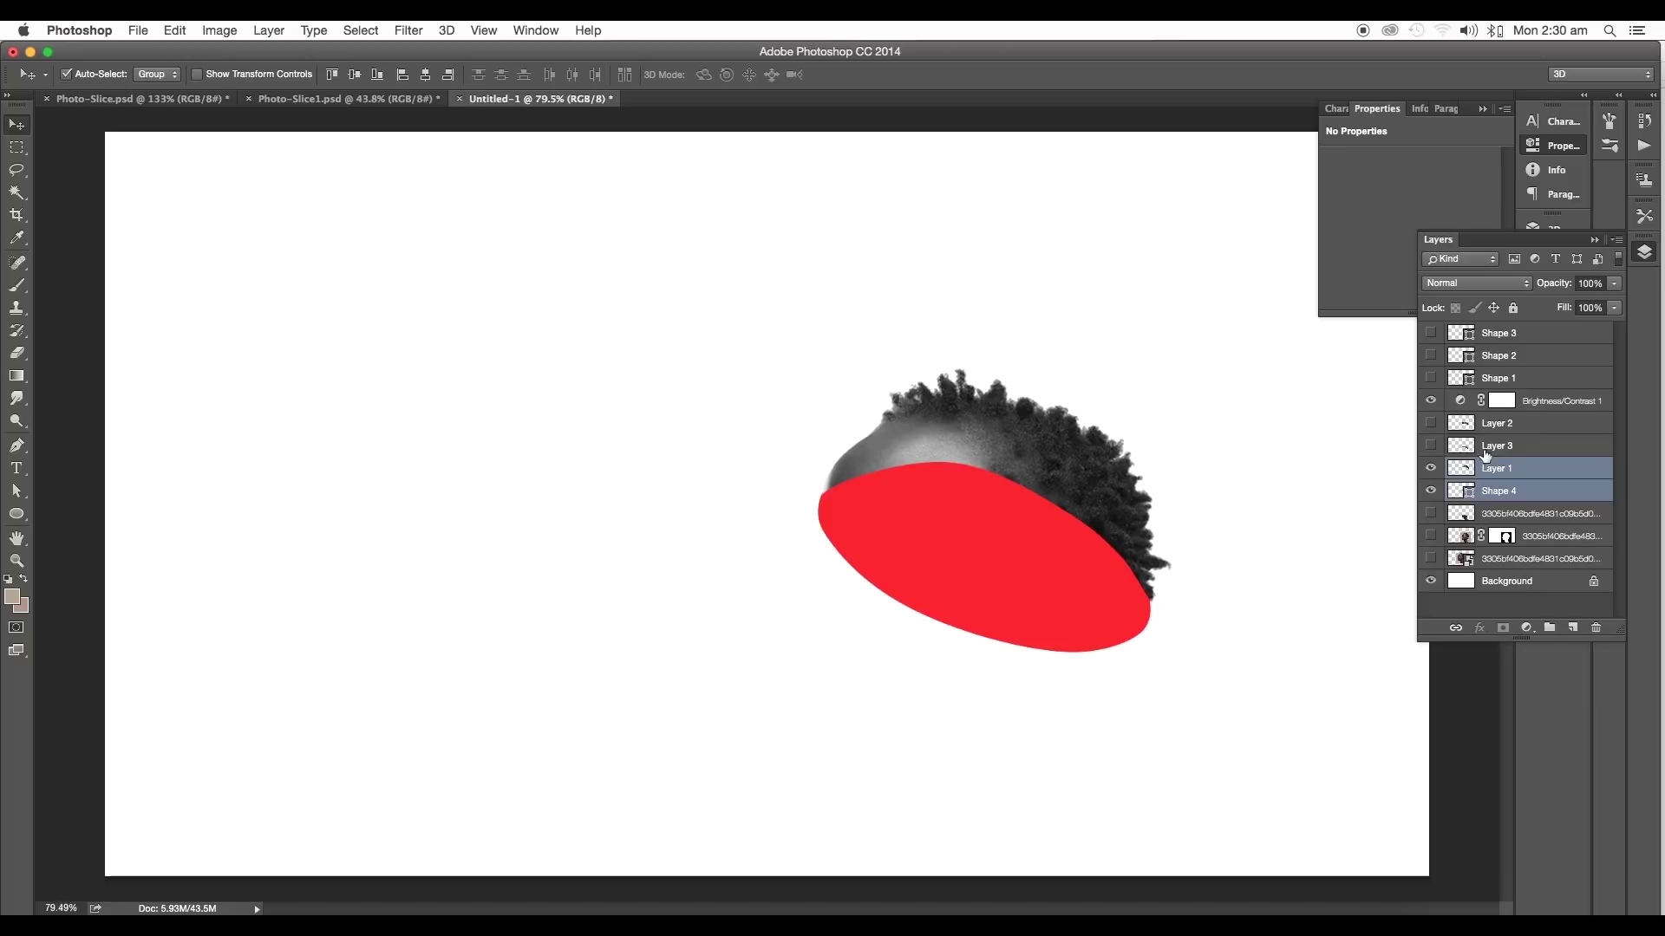
Show the eyes slice Layer 2, shift it down, and Alt-drag a red oval copy beneath it
left_click(1493, 432)
left_click(1431, 424)
mouse_move(945, 560)
left_mouse_down()
mouse_move(954, 634)
mouse_move(987, 502)
left_mouse_up()
scroll(986, 502, "up", 3)
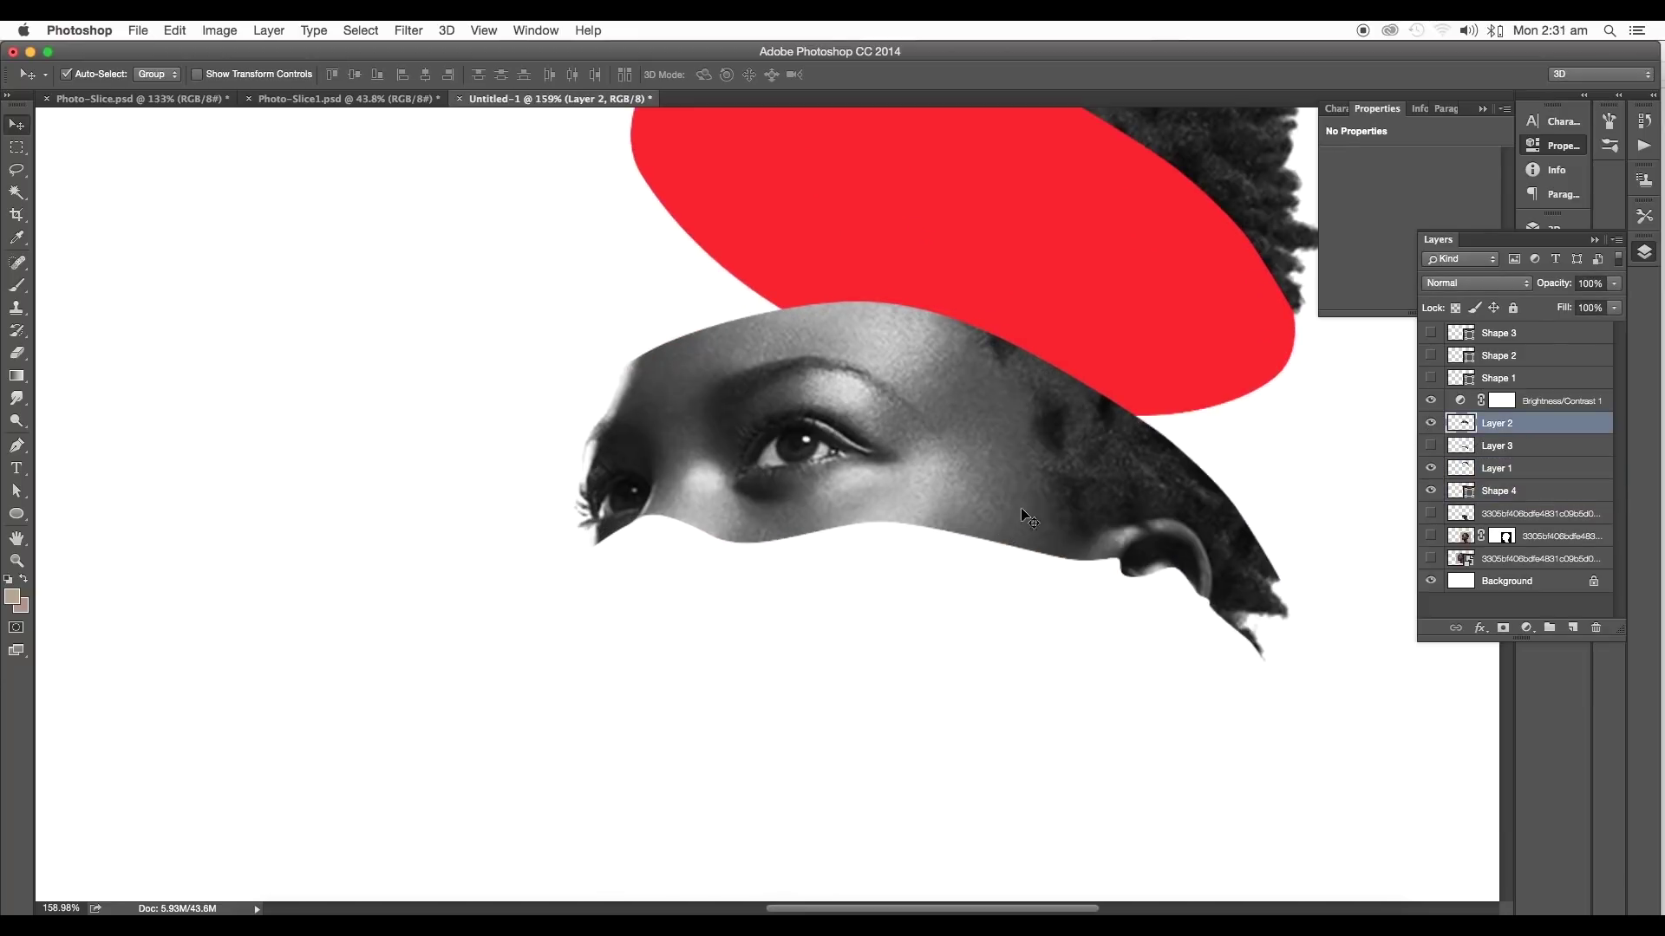
mouse_move(1113, 363)
left_mouse_down()
mouse_move(1120, 562)
mouse_move(1089, 752)
left_mouse_up()
scroll(1093, 668, "down", 3)
Reshape the Shape 4 copy's bottom and ear-side curves to follow the eye band edge
key("a")
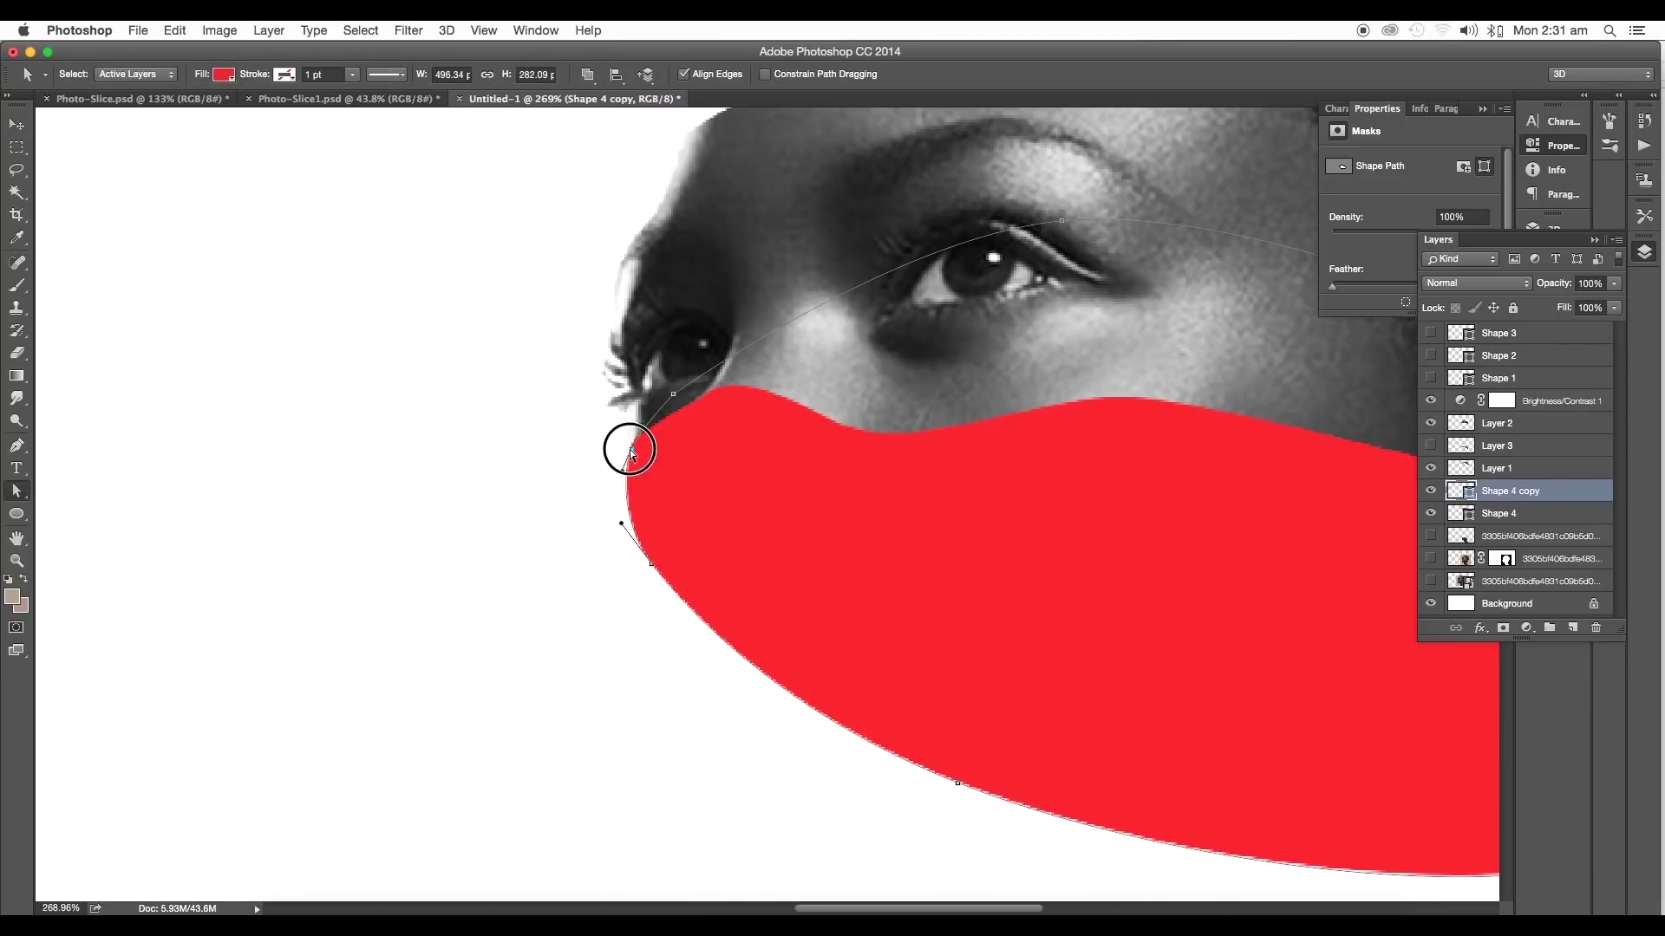
left_click(698, 631)
left_click_drag(699, 631, 773, 691)
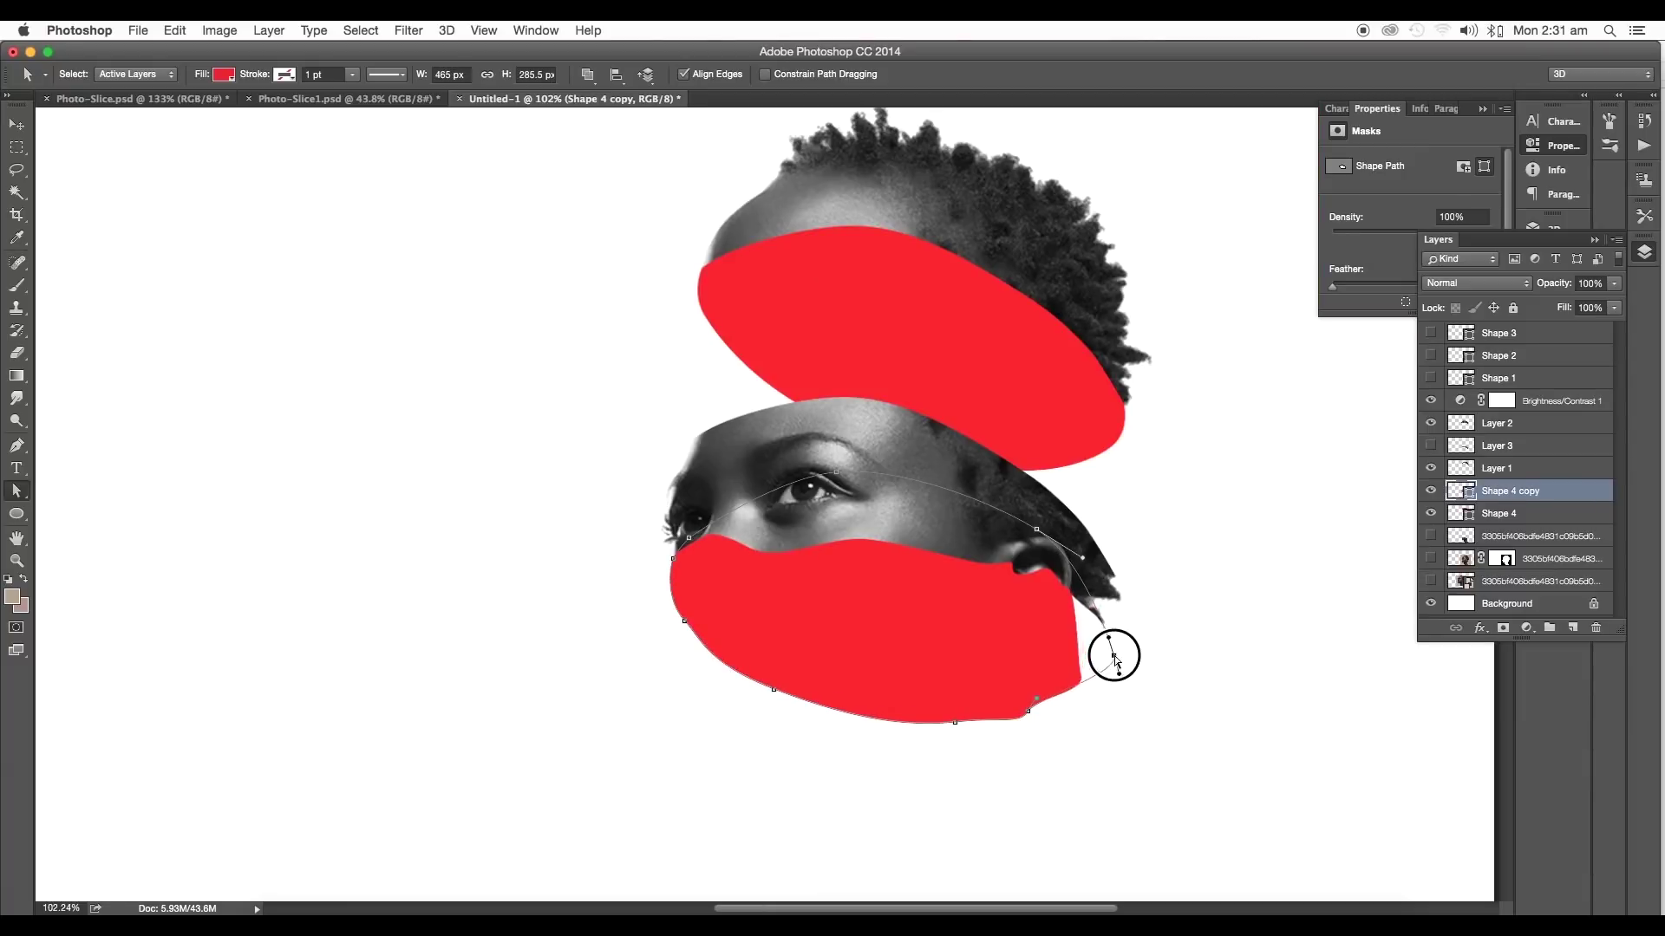
mouse_move(1115, 661)
left_mouse_down()
mouse_move(1034, 722)
mouse_move(1107, 684)
left_mouse_up()
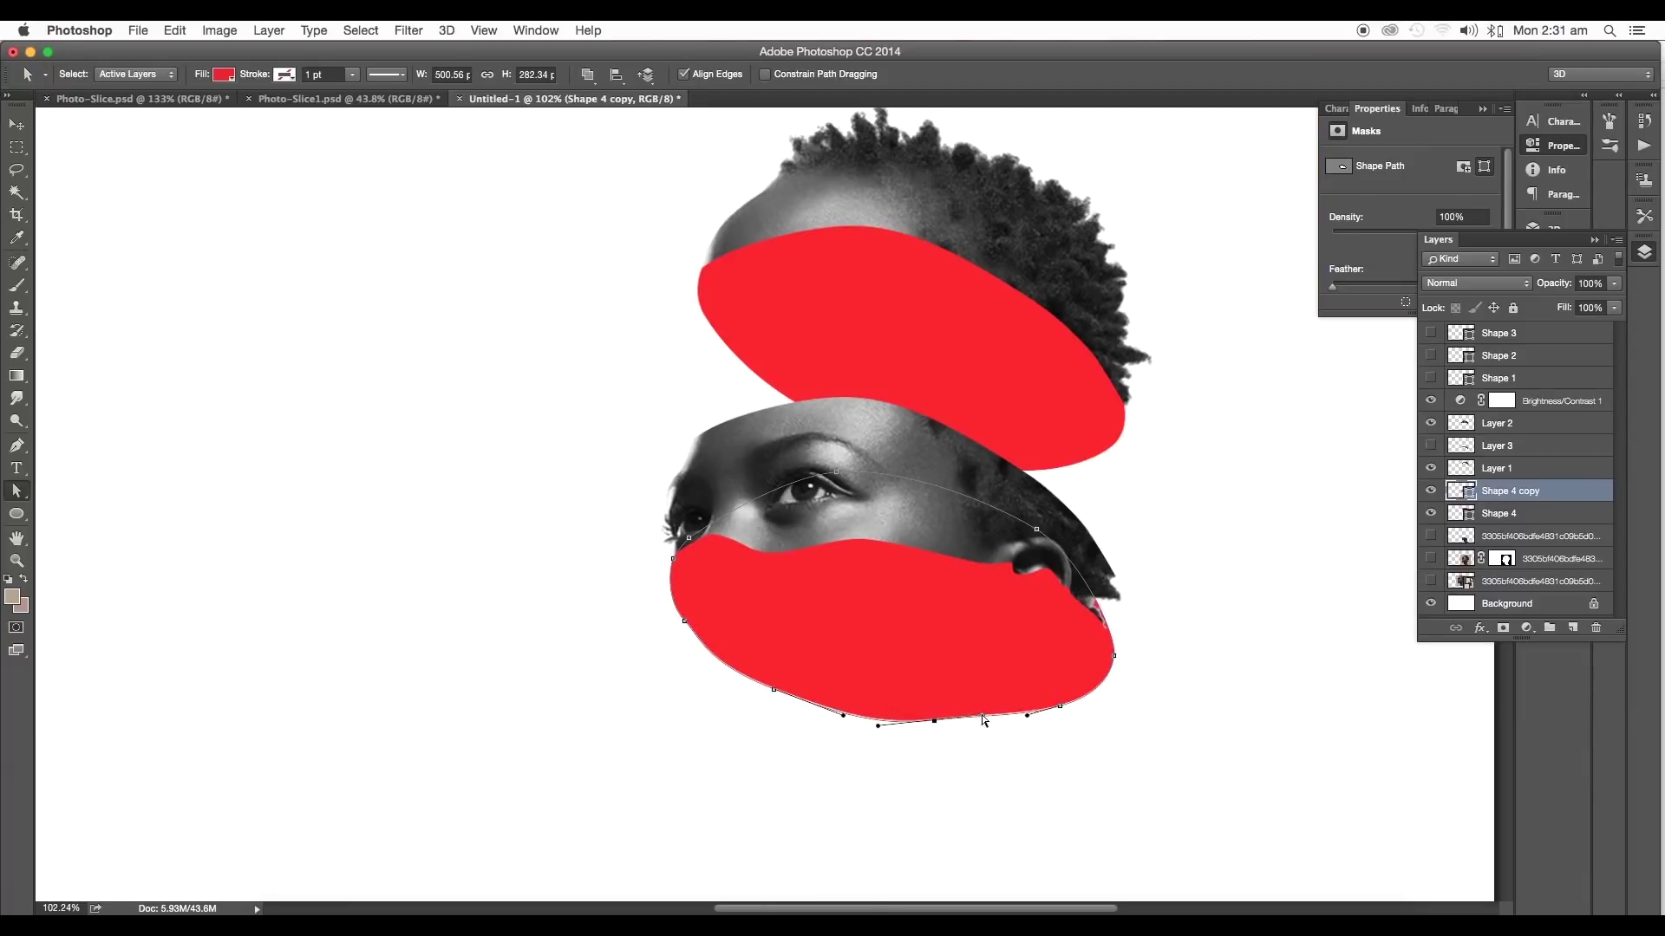
scroll(1095, 611, "up", 3)
left_click_drag(1095, 612, 941, 476)
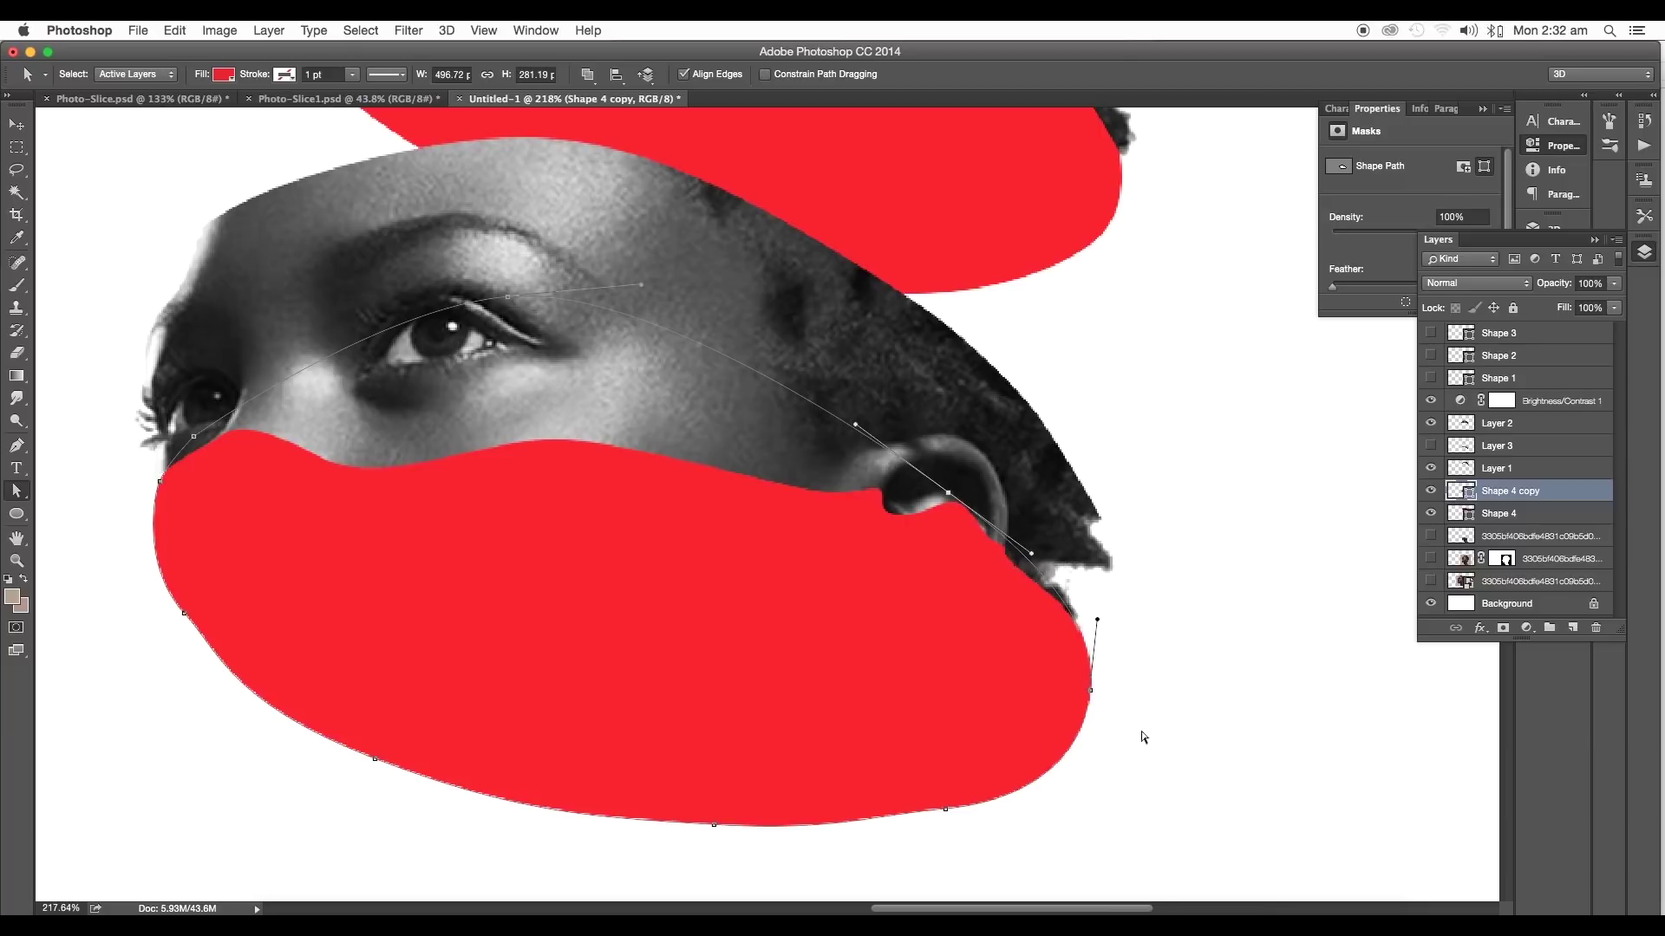
scroll(1049, 739, "down", 2)
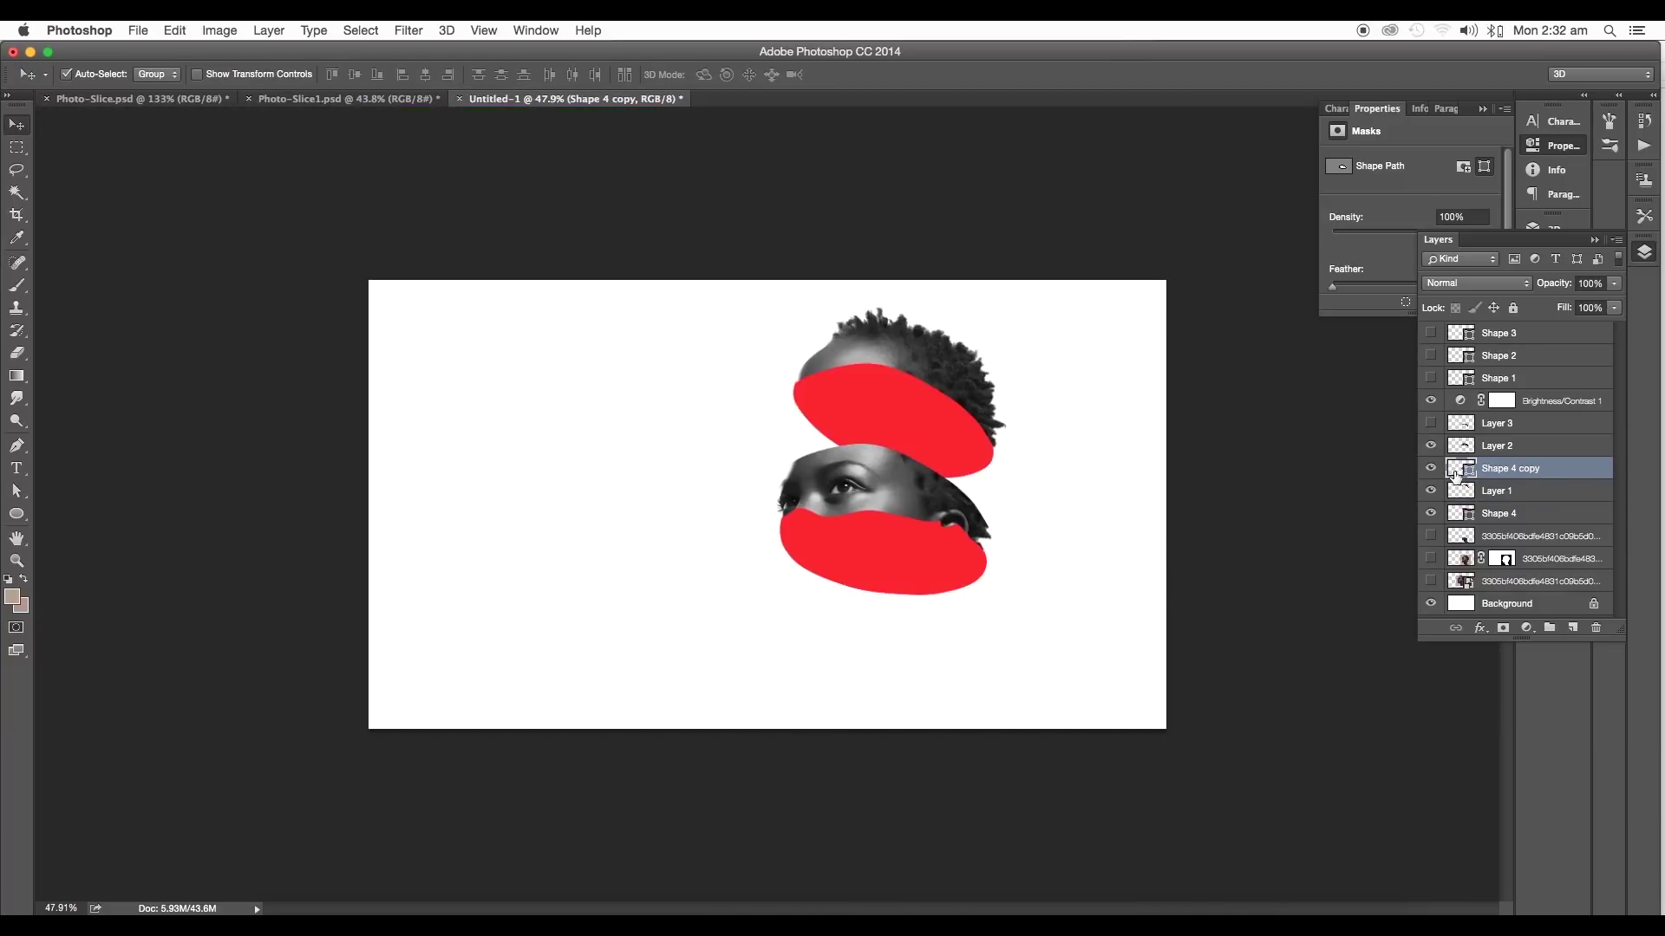
Group the hair slice Layer 1 with its red oval Shape 4
left_click(1495, 491)
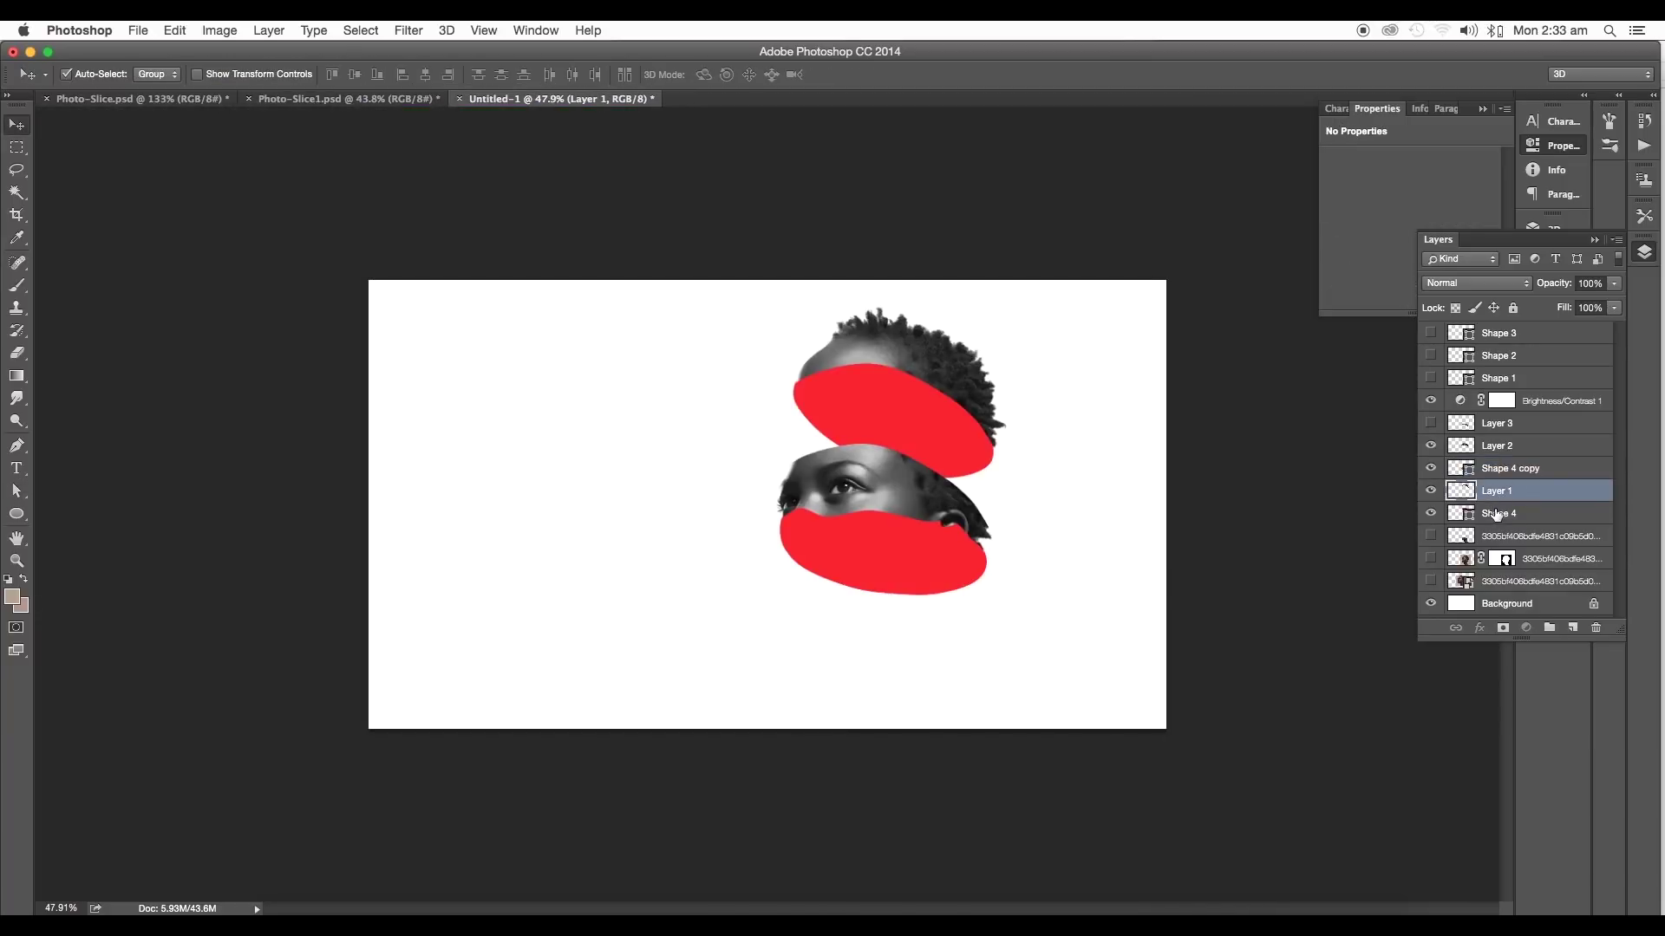
left_click(1493, 516, "shift")
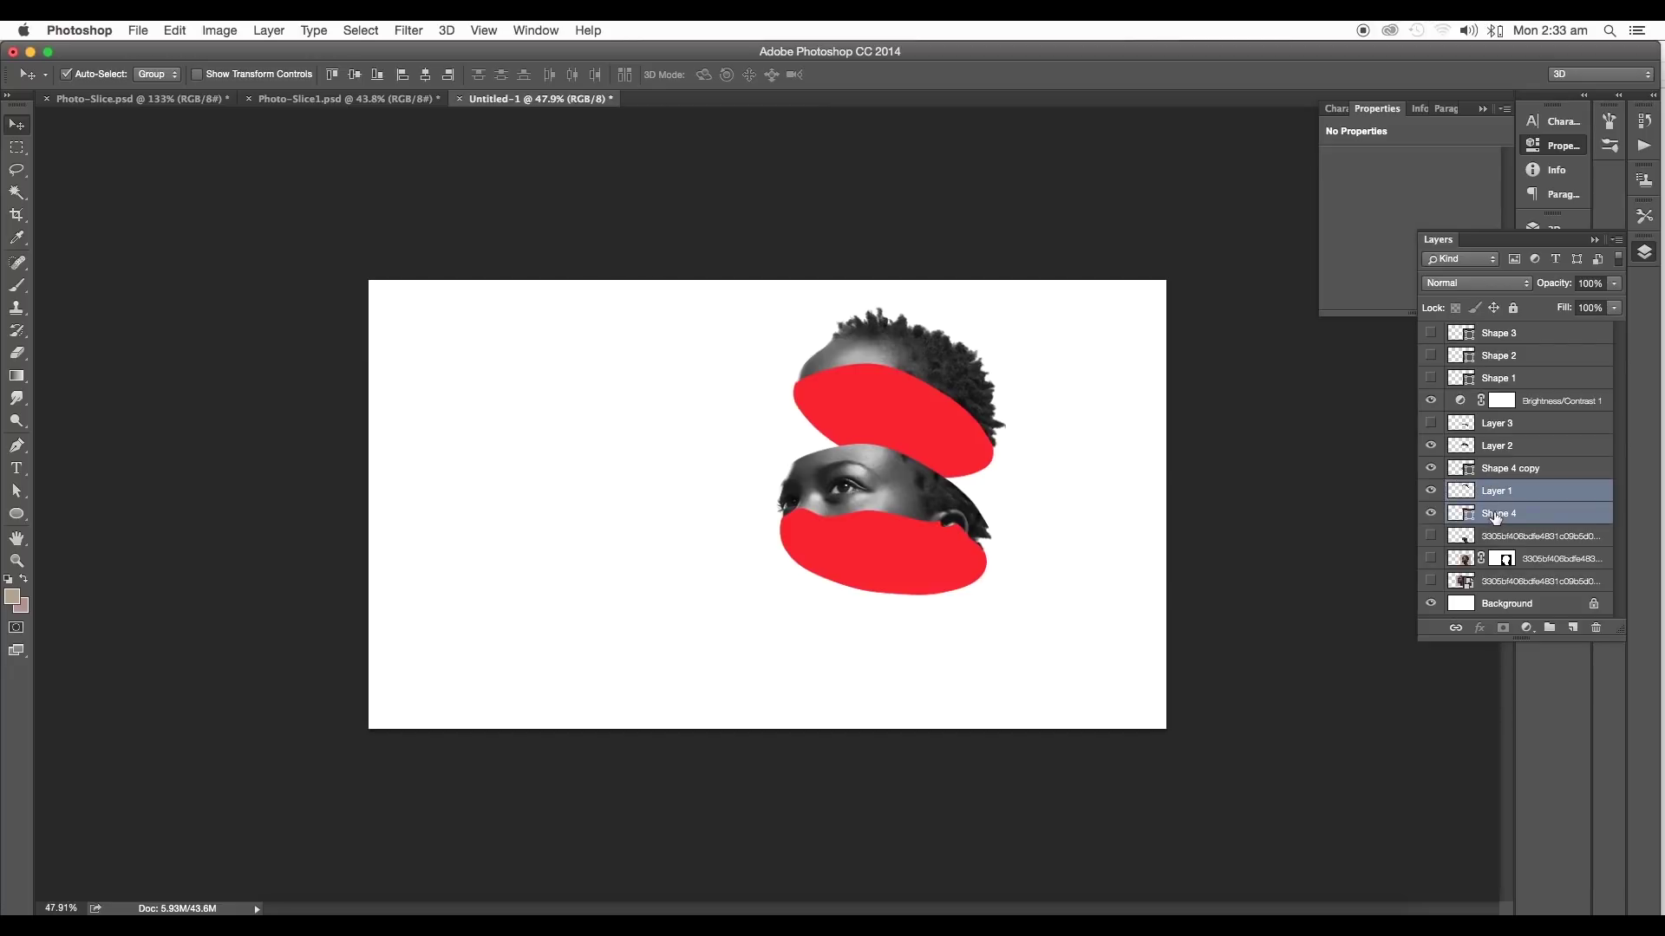
key("ctrl+g")
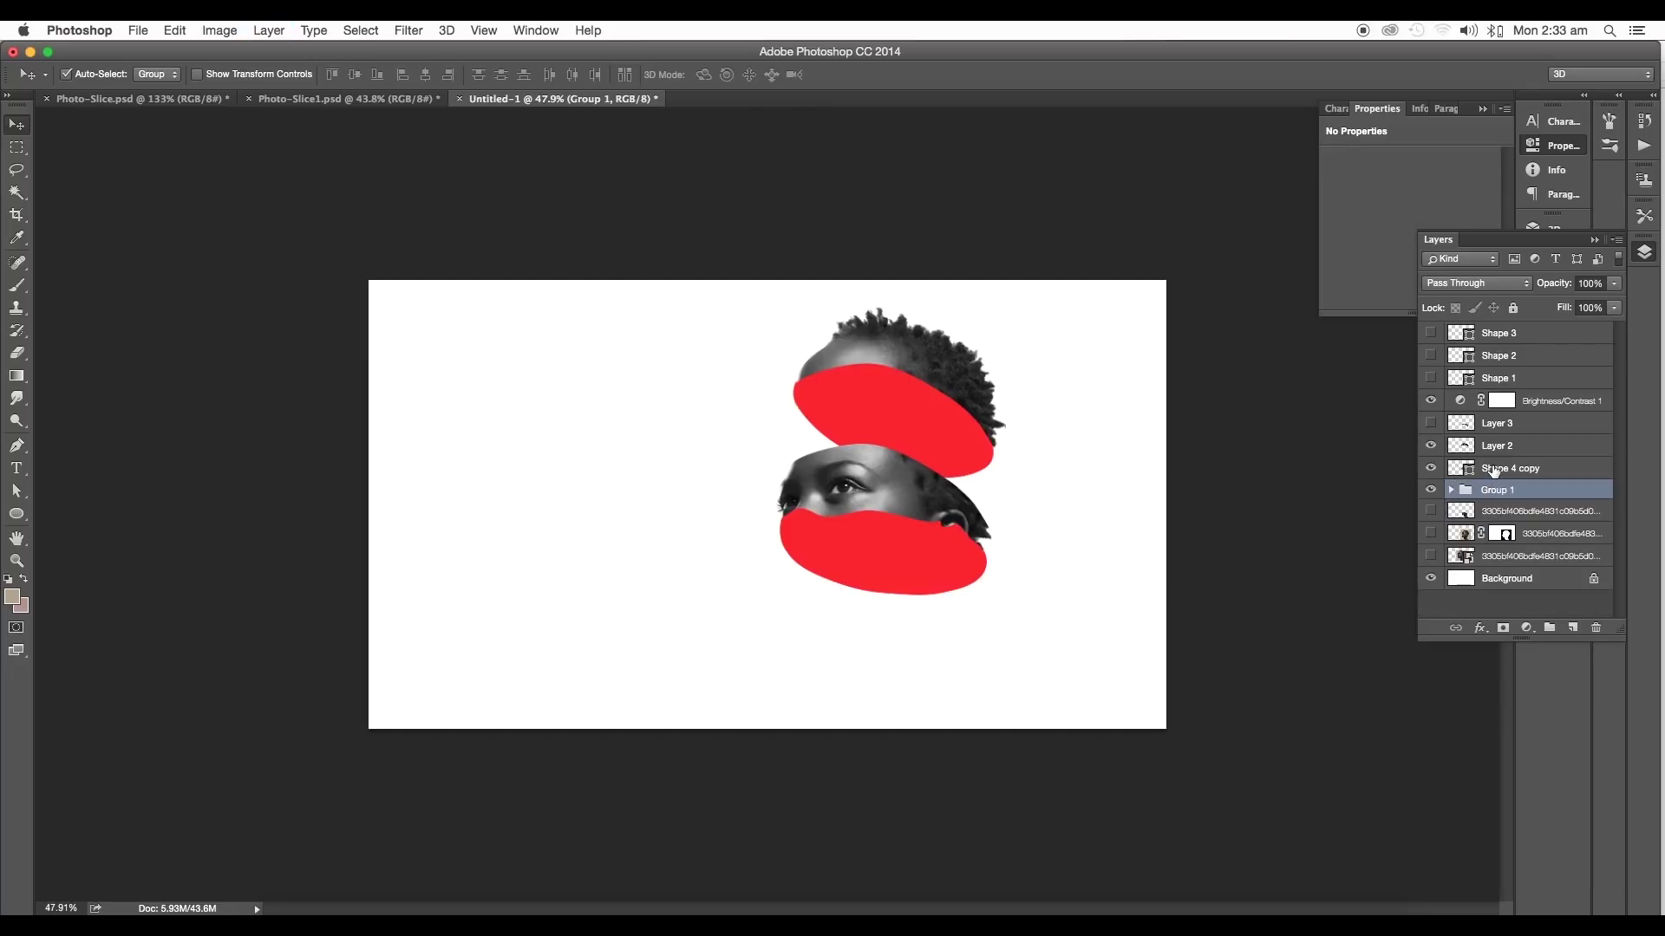
Show Layer 3 and duplicate a red oval down over the chin, stacked just under it
left_click(1493, 470)
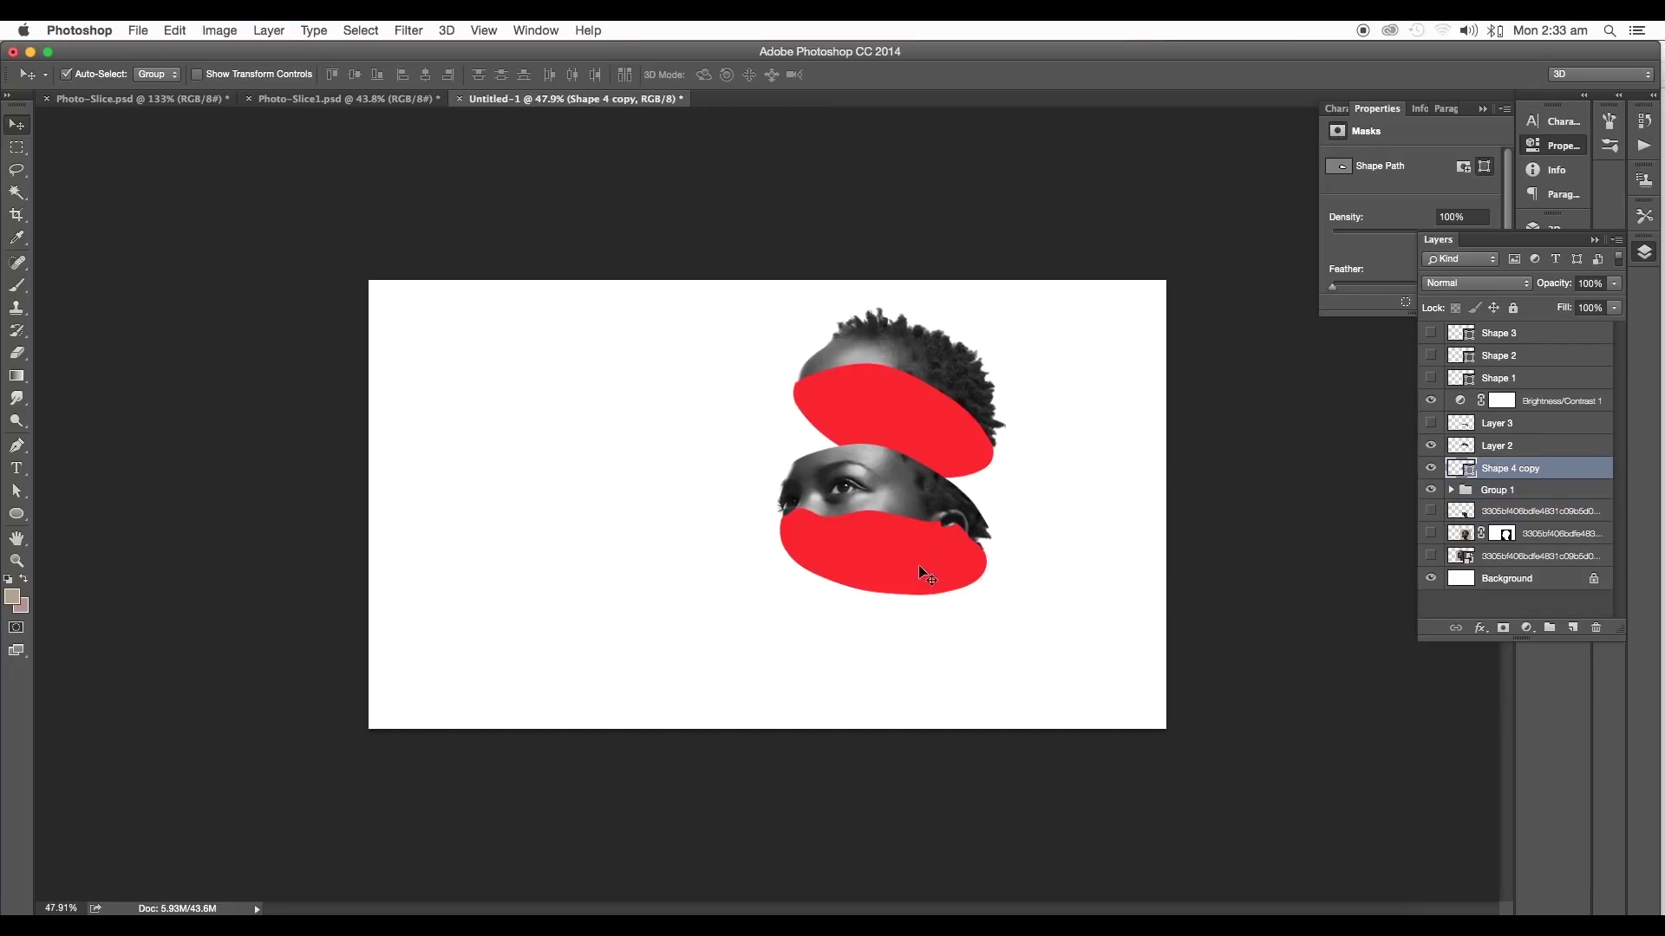
left_click(1429, 424)
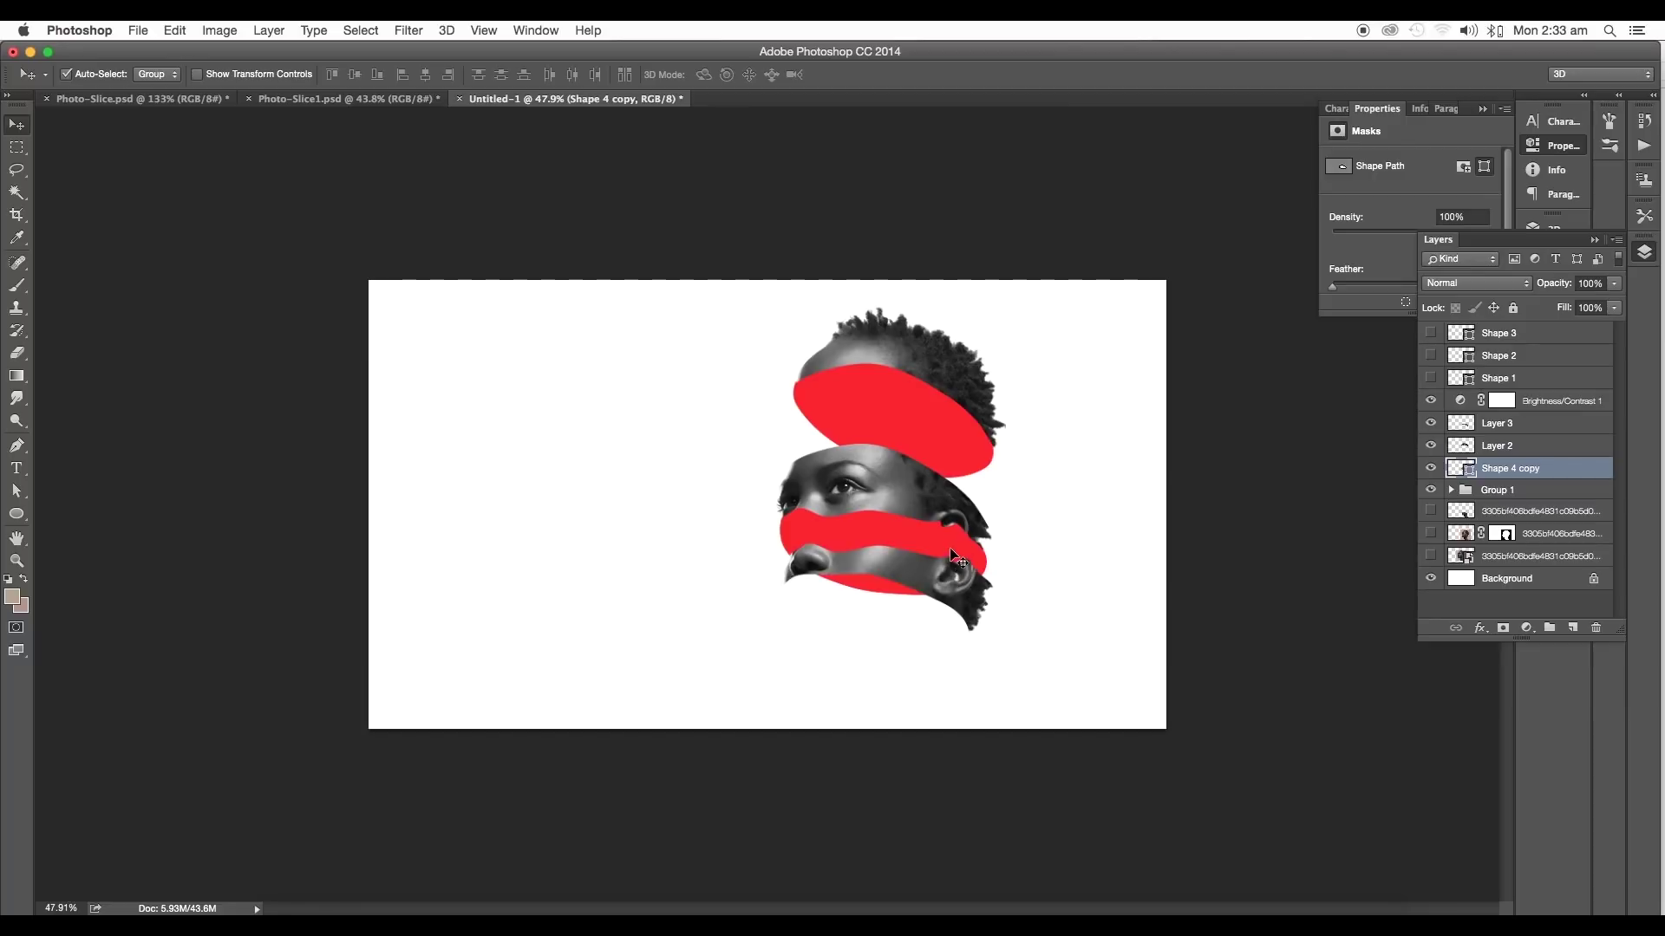
left_click_drag(954, 551, 926, 636)
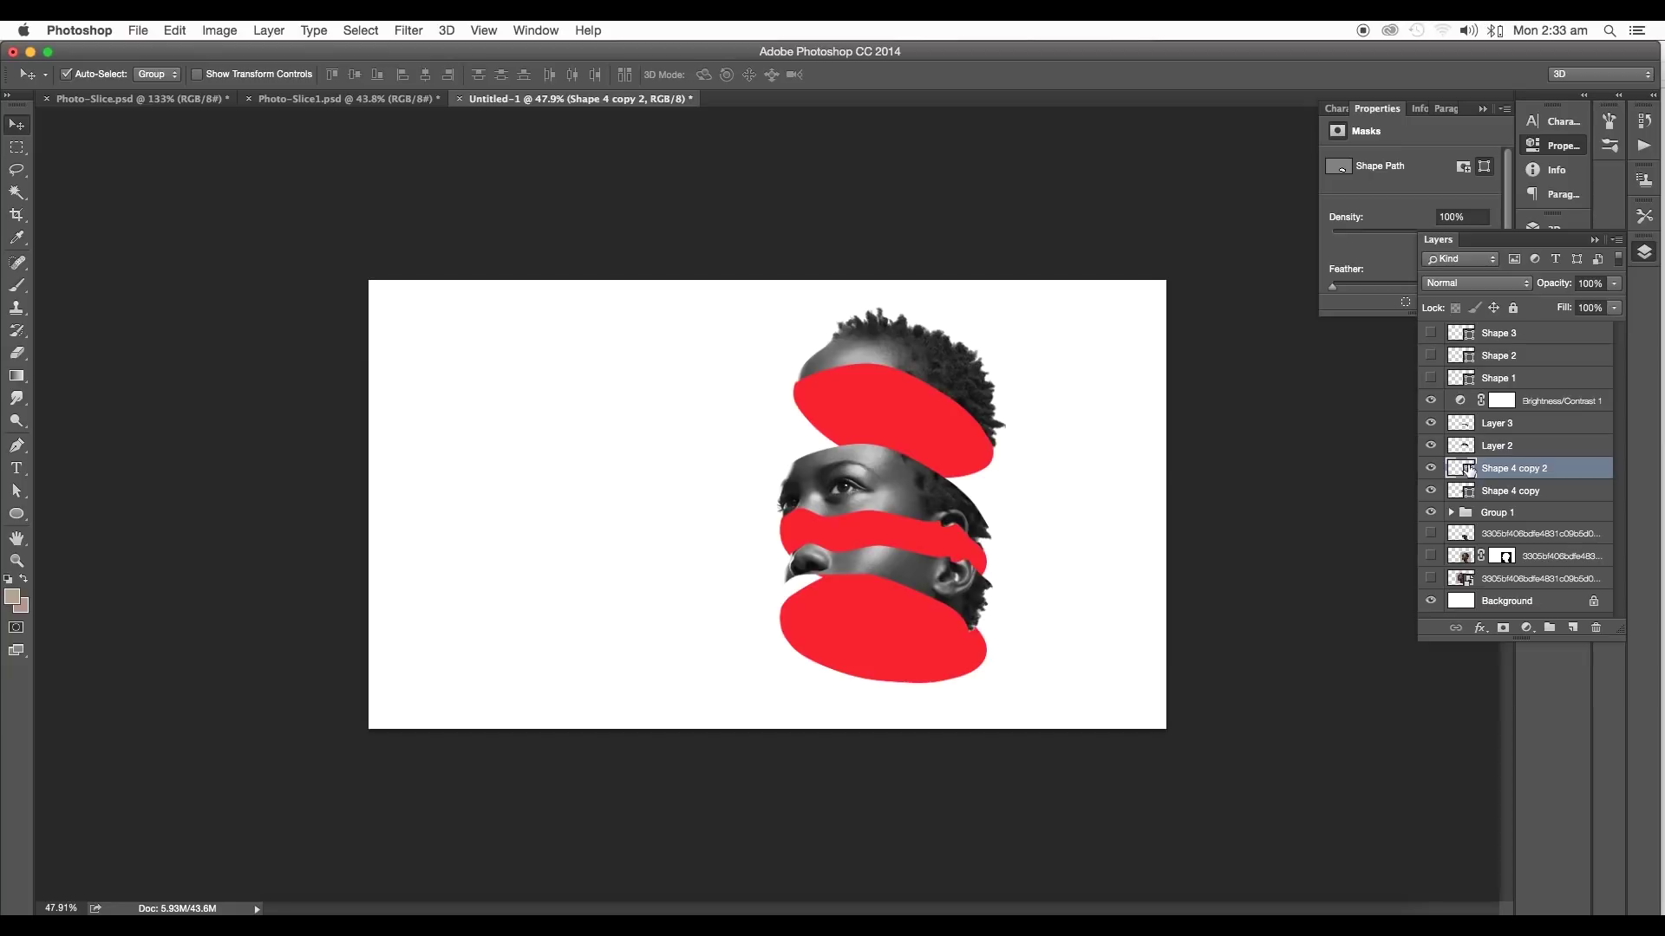
left_click_drag(1469, 470, 1476, 450)
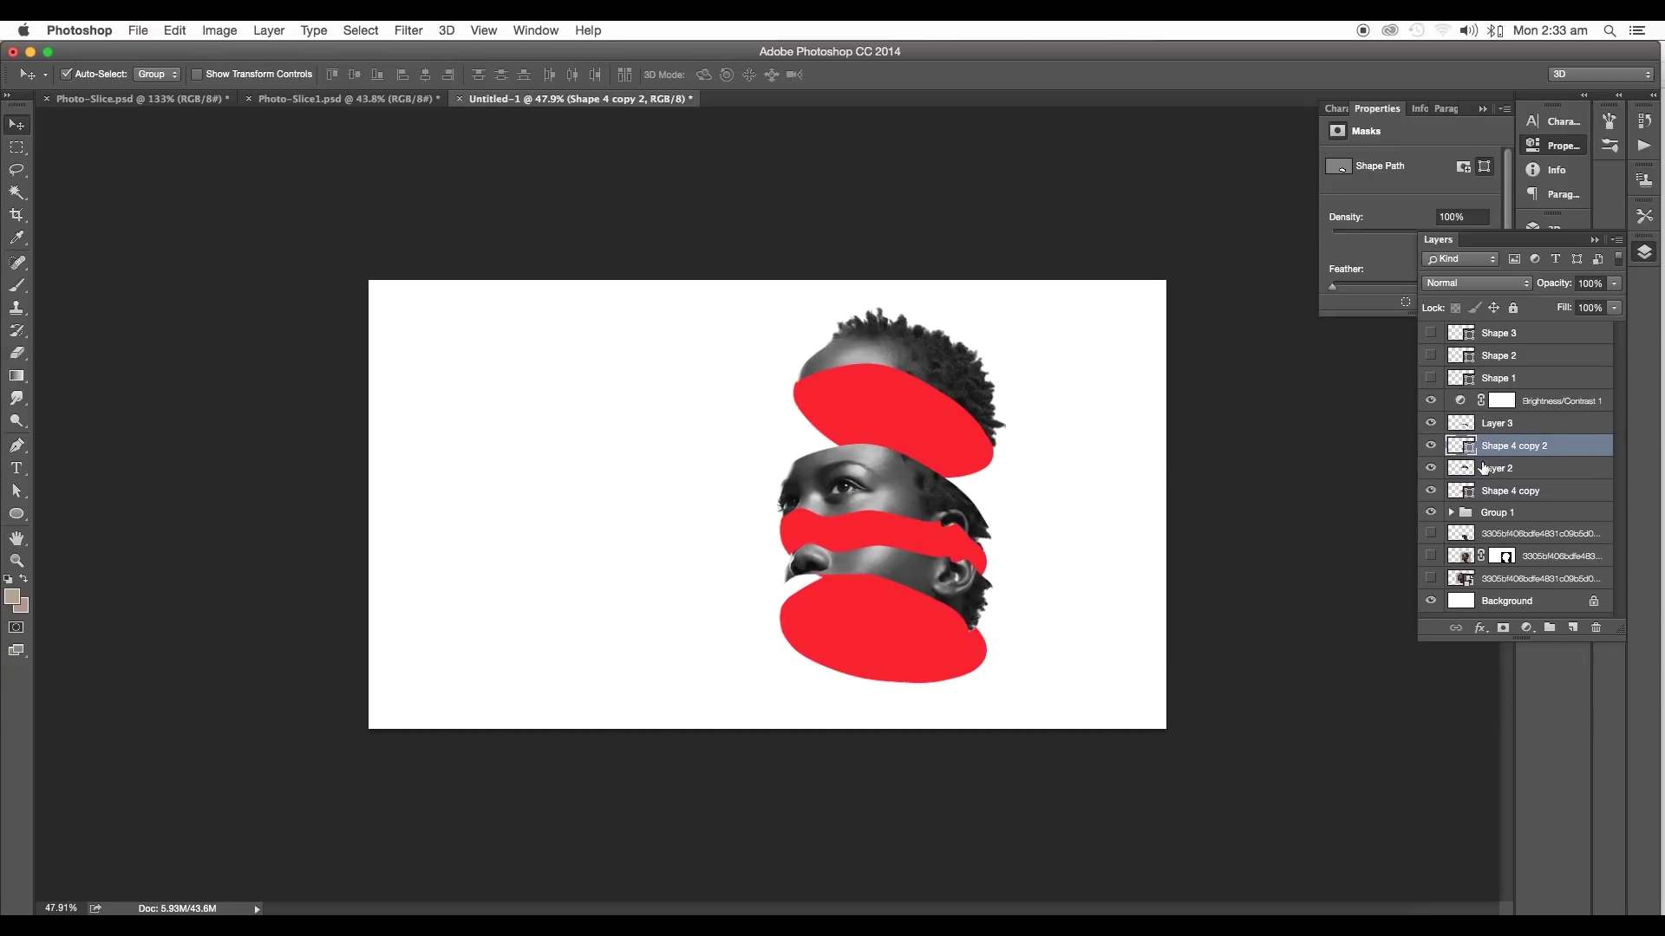
Group the eyes slice with its red oval as Group 2 and hide the hair group
left_click(1486, 471)
left_click(1432, 469)
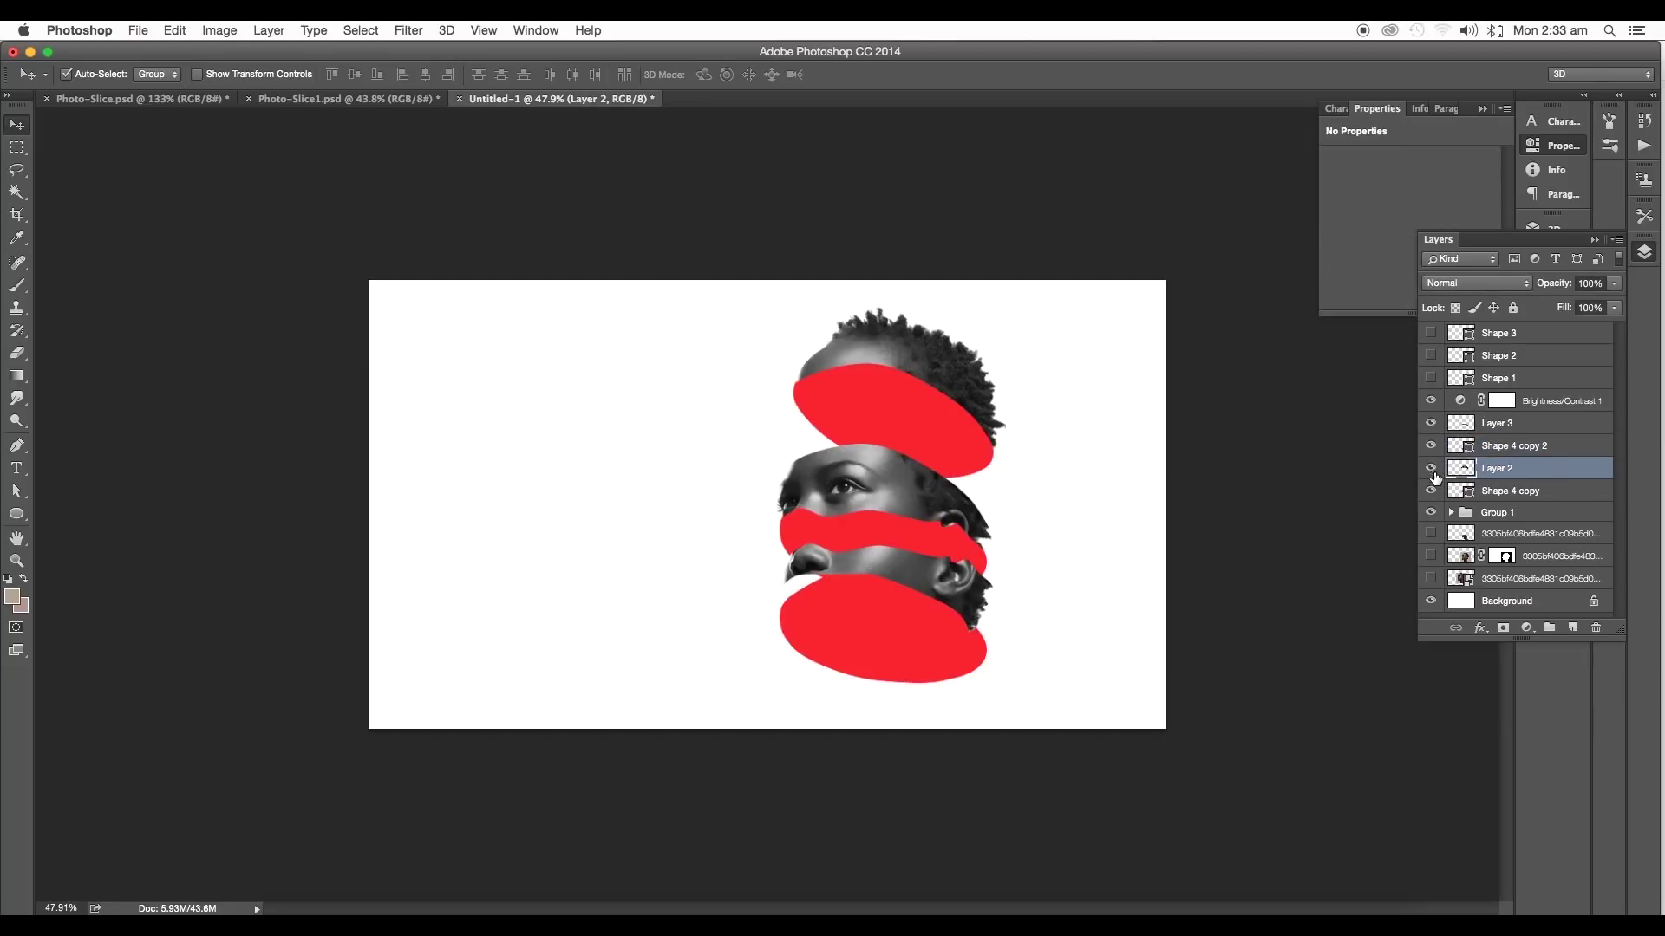
left_click(1431, 491)
left_click(1505, 491, "shift")
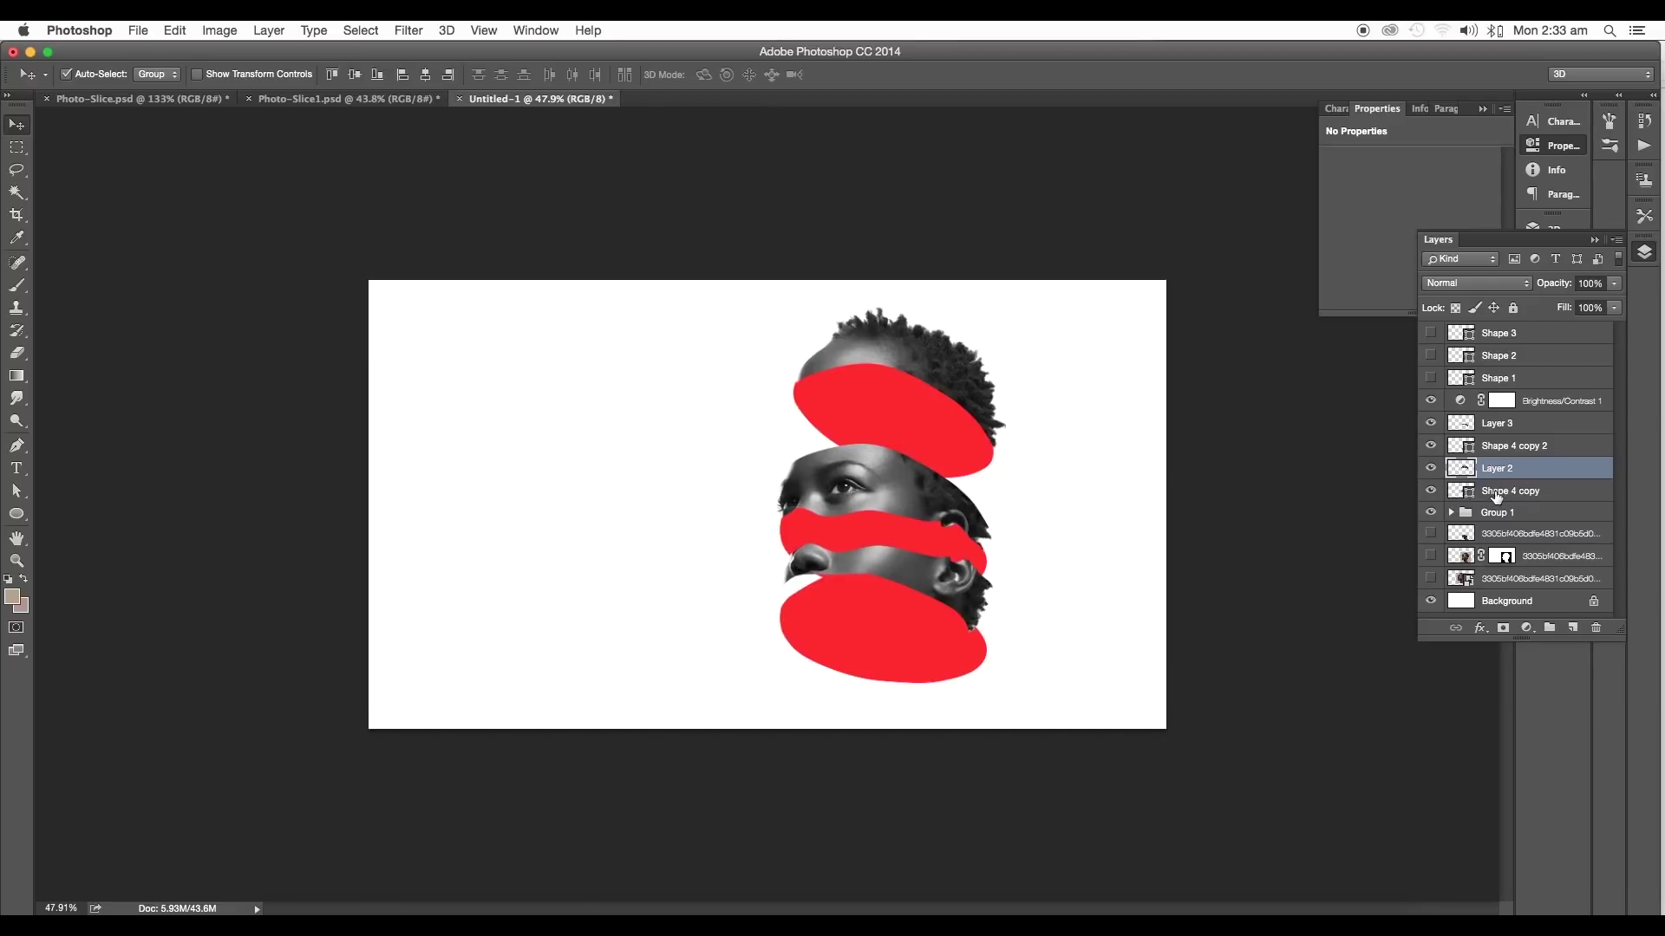
key("ctrl+g")
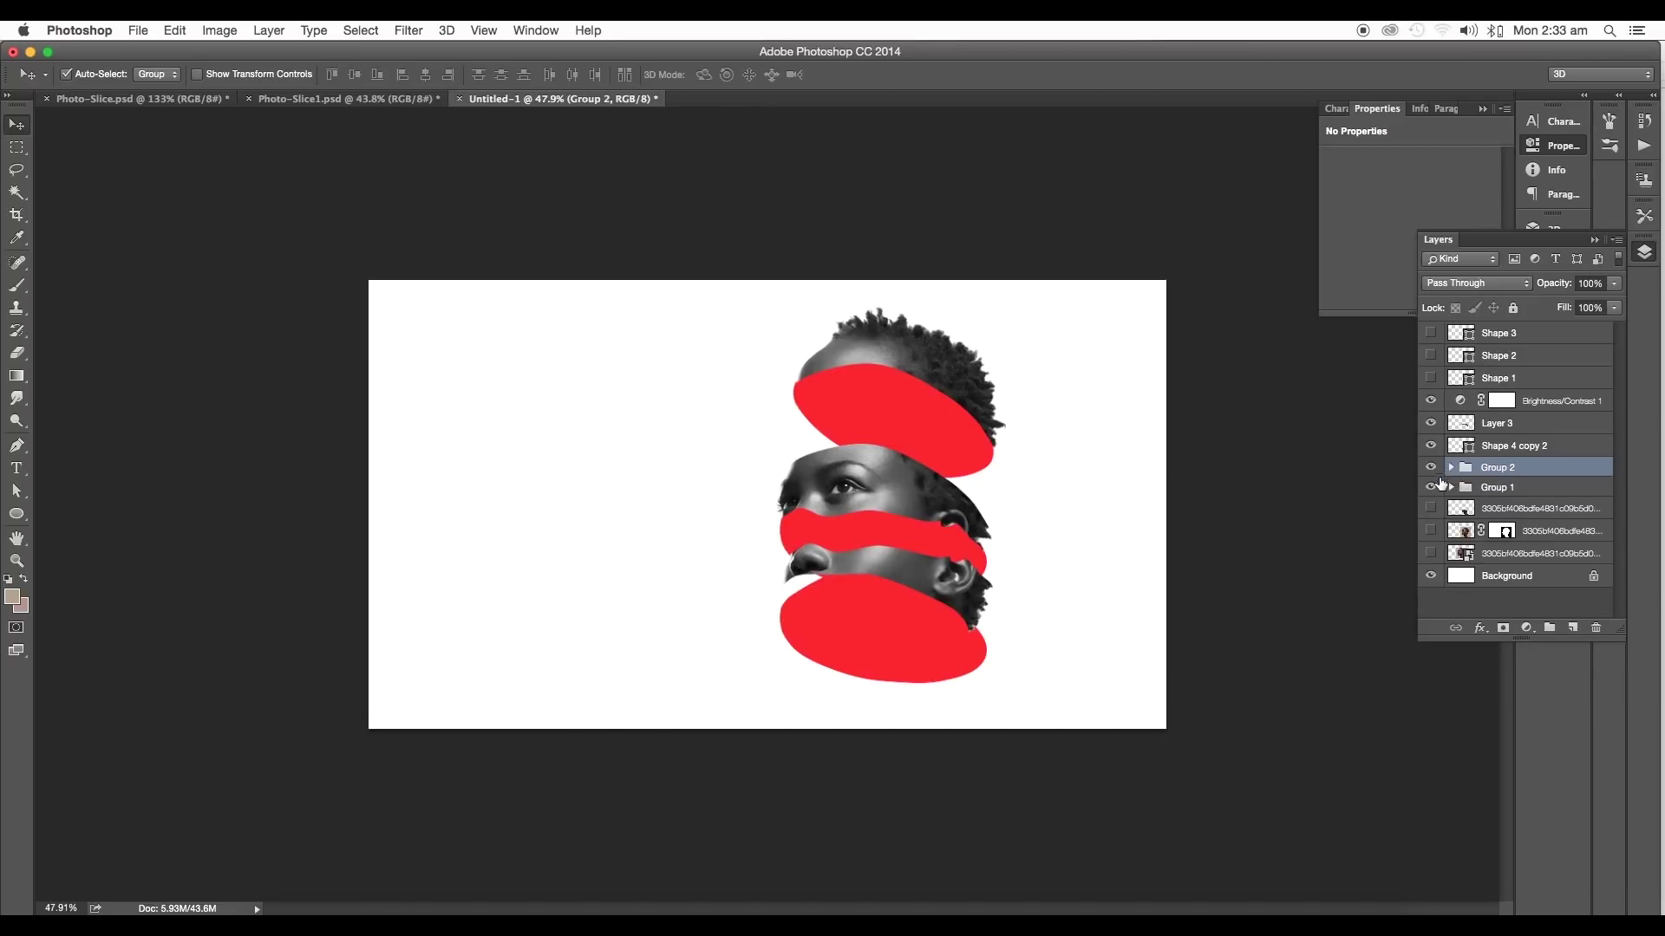
left_click(1432, 487)
Hide Group 2 and reshape the third red oval's right, bottom and left curves
left_click(1431, 468)
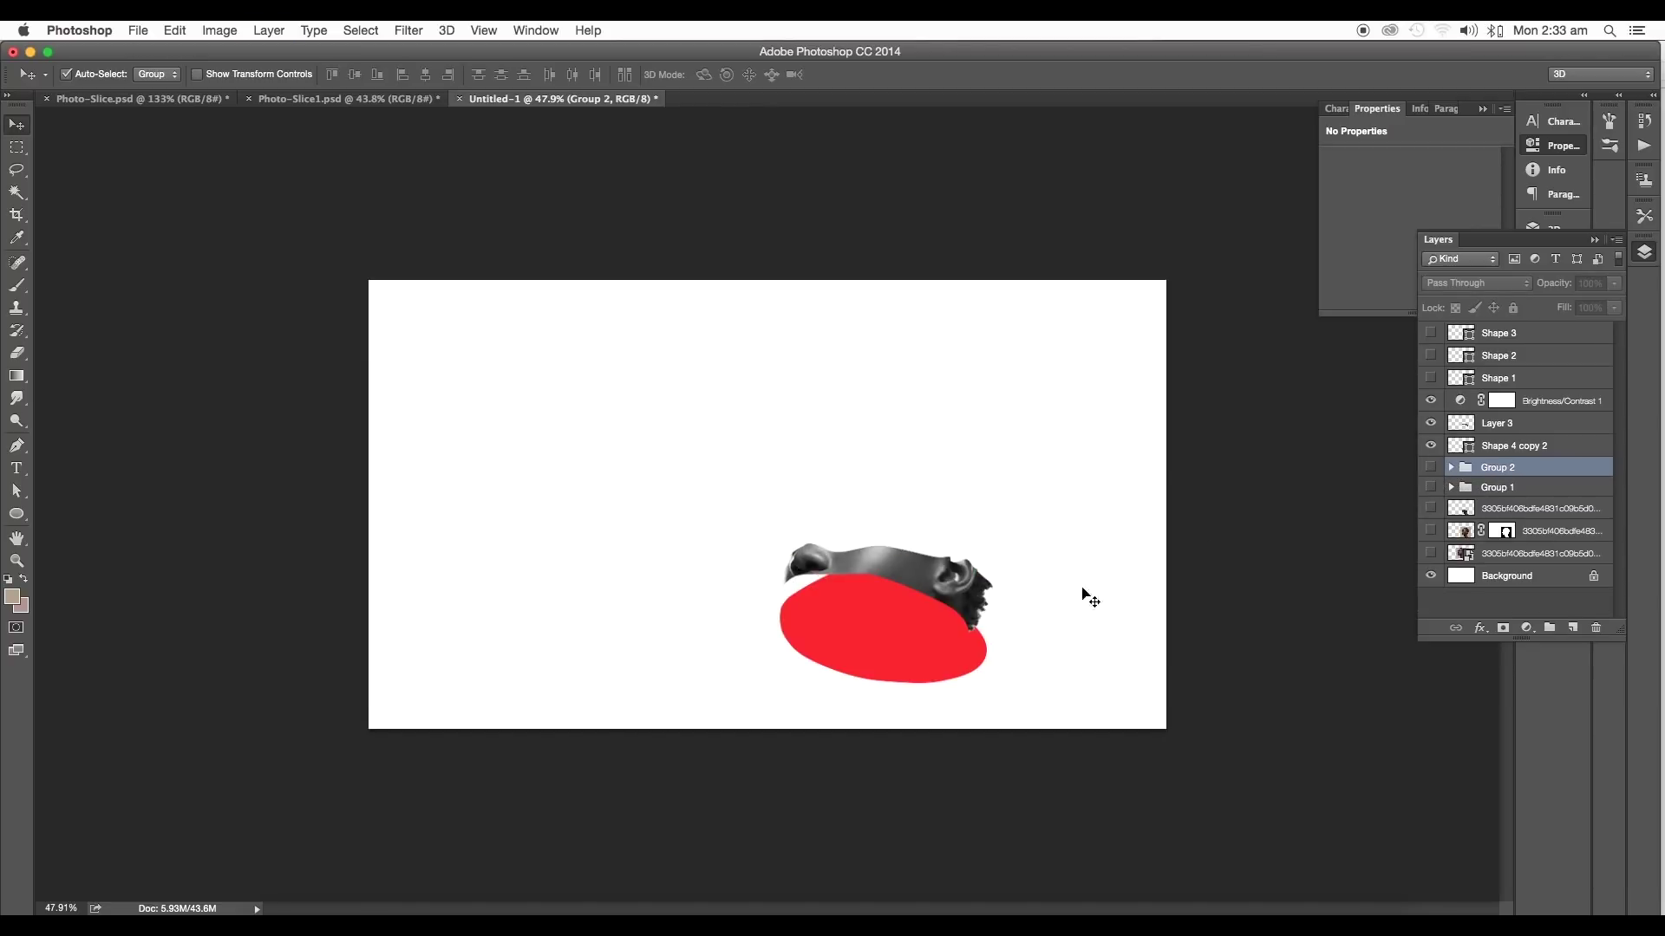
left_click(902, 584)
scroll(857, 611, "up", 5)
key("a")
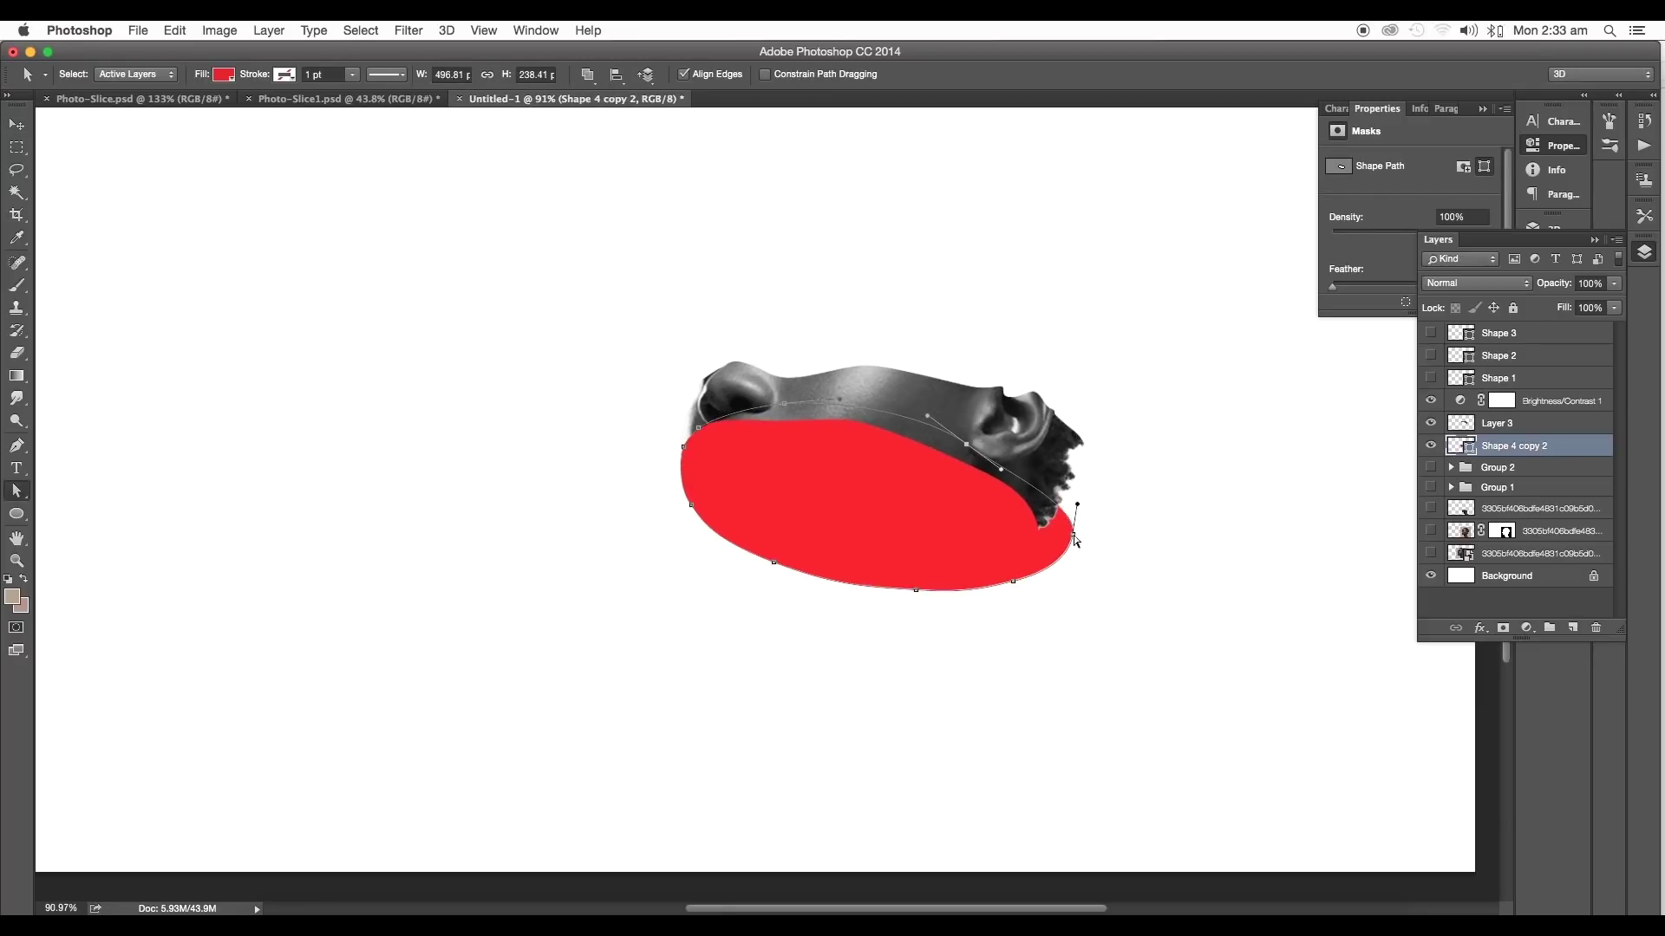
left_click_drag(1074, 541, 1039, 536)
left_click_drag(850, 583, 974, 580)
scroll(974, 580, "up", 4)
left_click_drag(758, 568, 735, 534)
left_click_drag(779, 599, 723, 558)
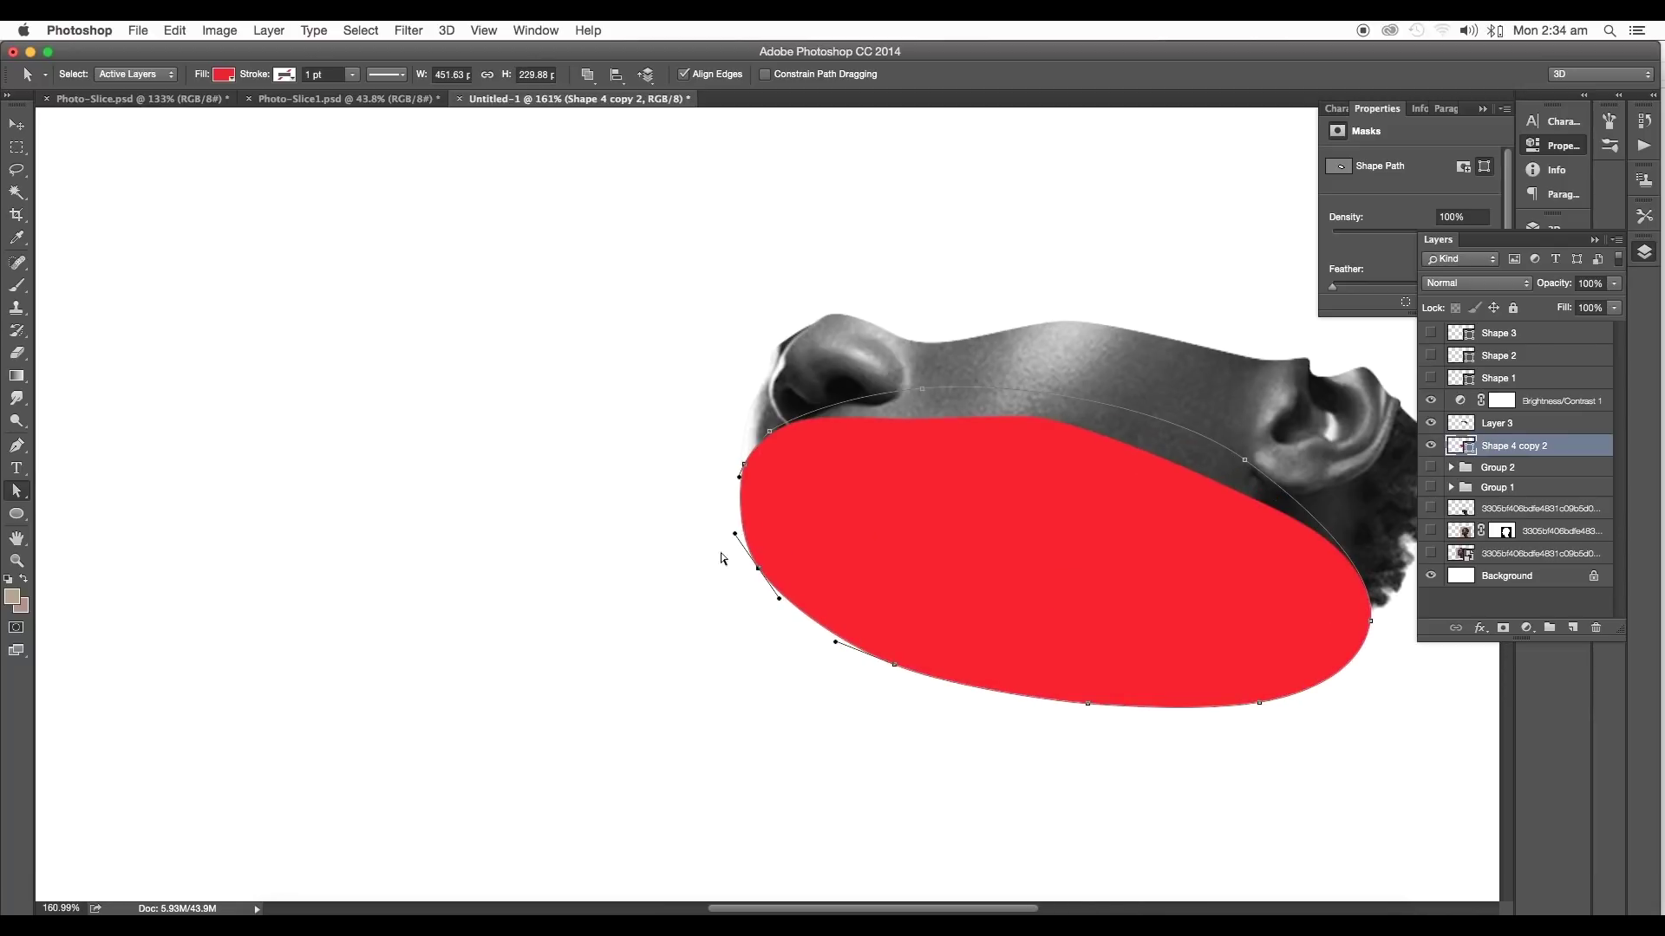
left_click_drag(895, 664, 892, 658)
scroll(901, 657, "down", 4)
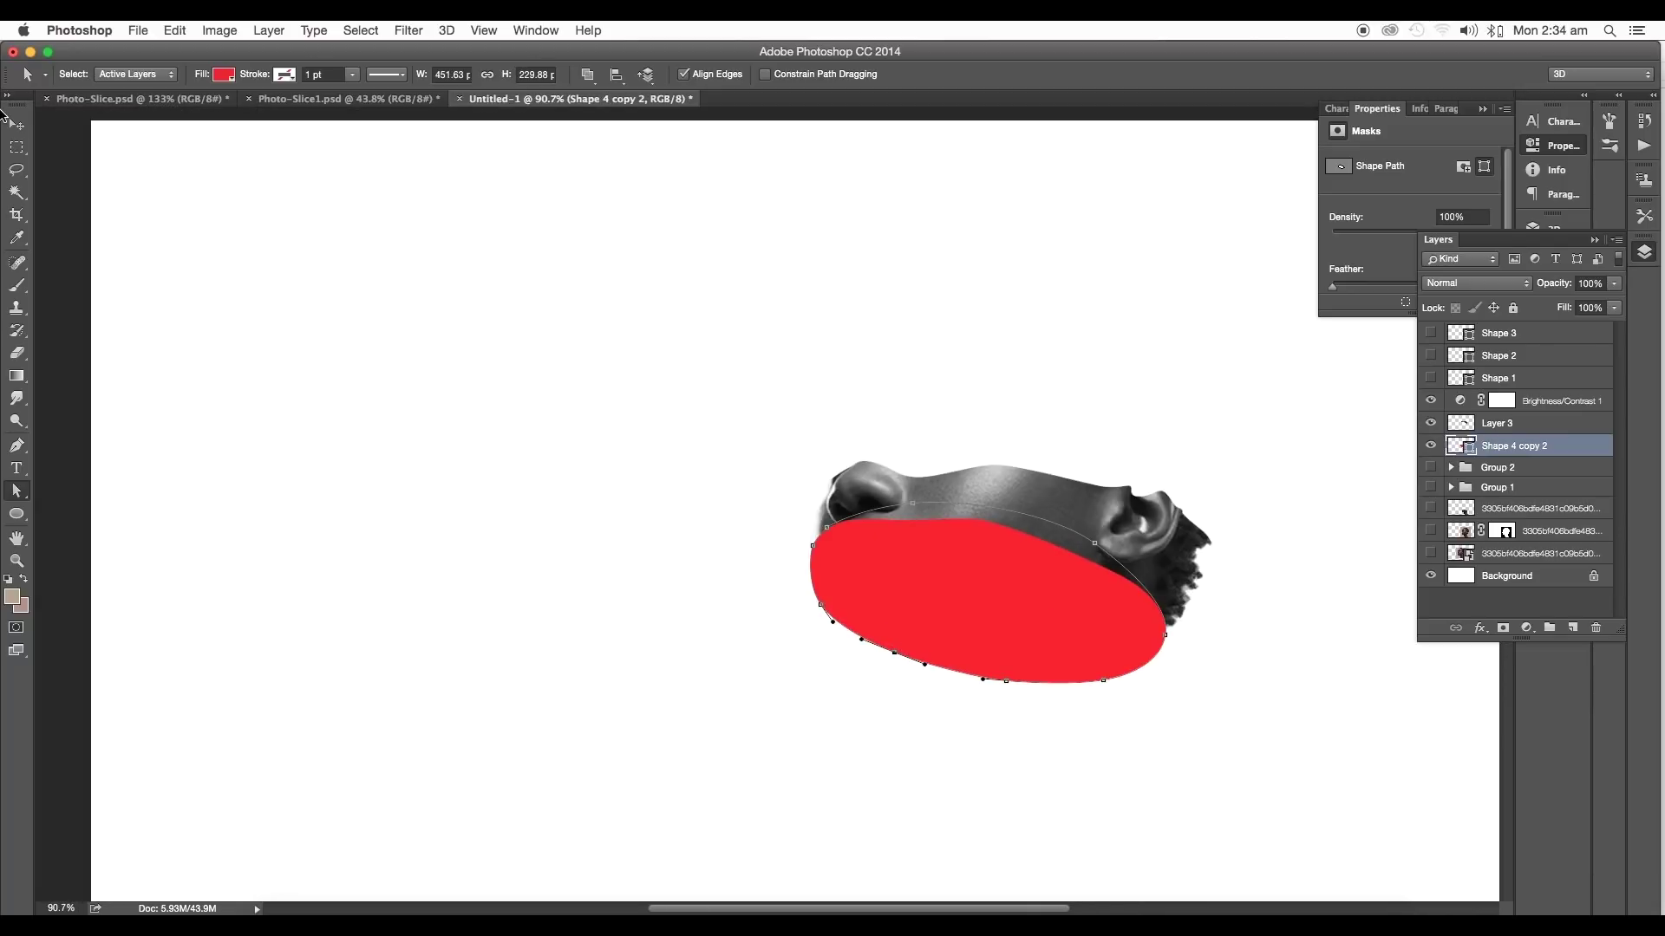
Group the lower face slice with its red oval as Group 3
left_click(16, 123)
left_click(1483, 424, "shift")
key("ctrl+g")
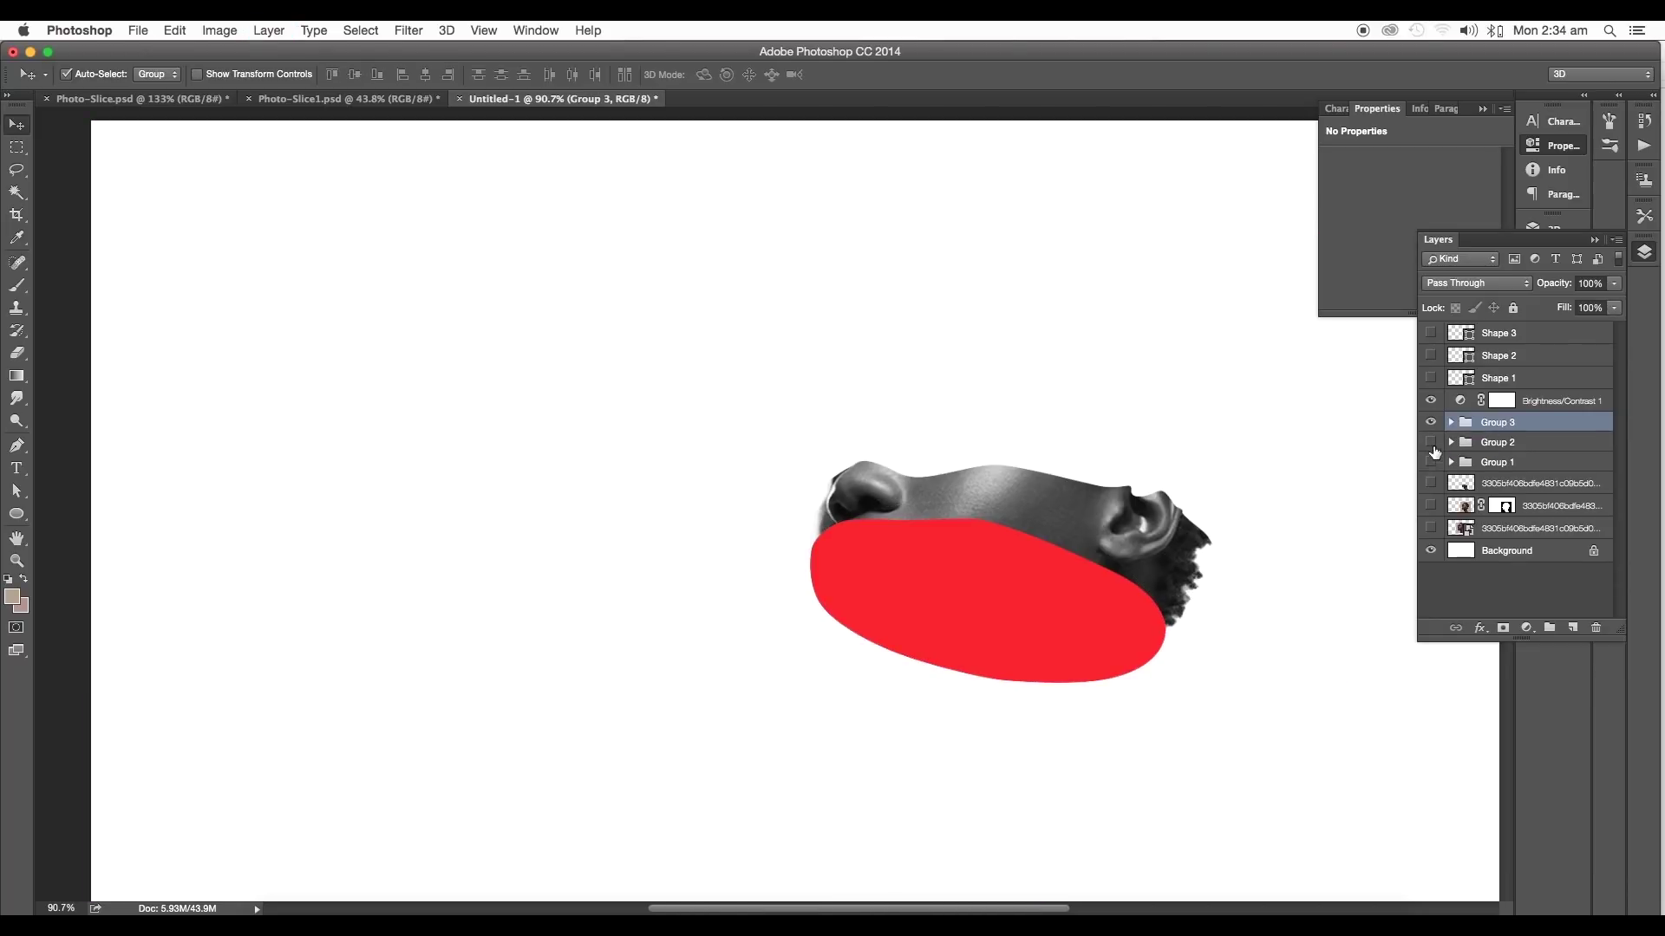
Show Groups 1 and 2 and the photo copy so the chin and neck appear
left_click(1431, 442)
mouse_move(1084, 470)
left_mouse_down()
mouse_move(1021, 476)
mouse_move(1054, 478)
left_mouse_up()
left_click(1431, 483)
left_click(1511, 483)
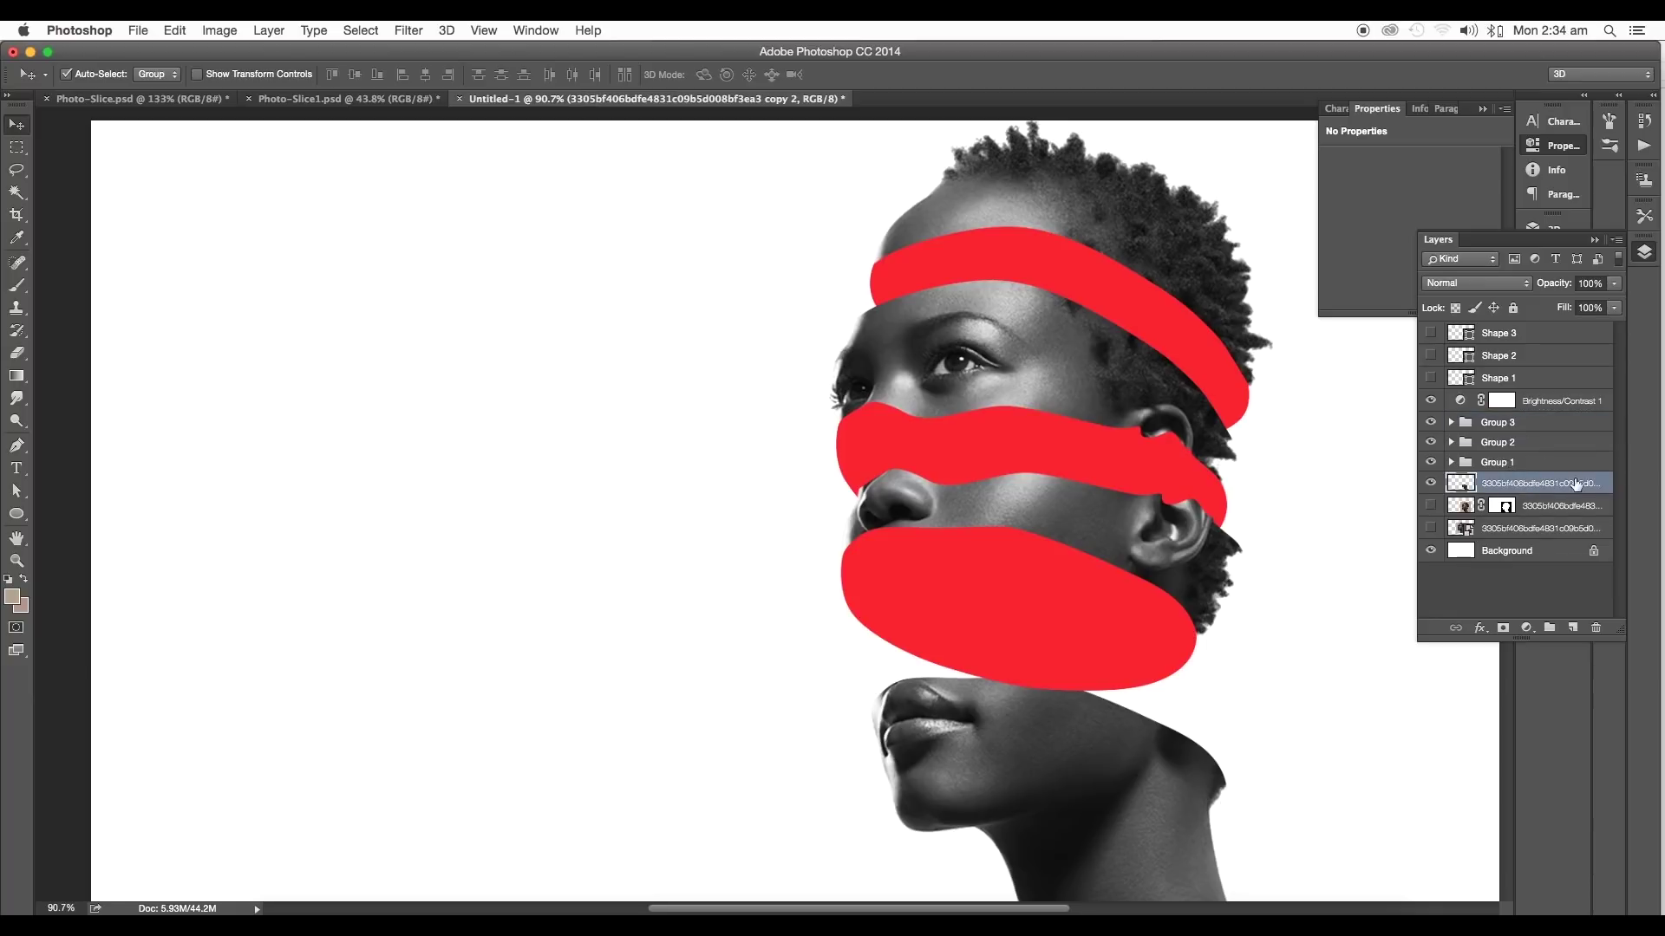
left_click_drag(1552, 480, 1478, 428)
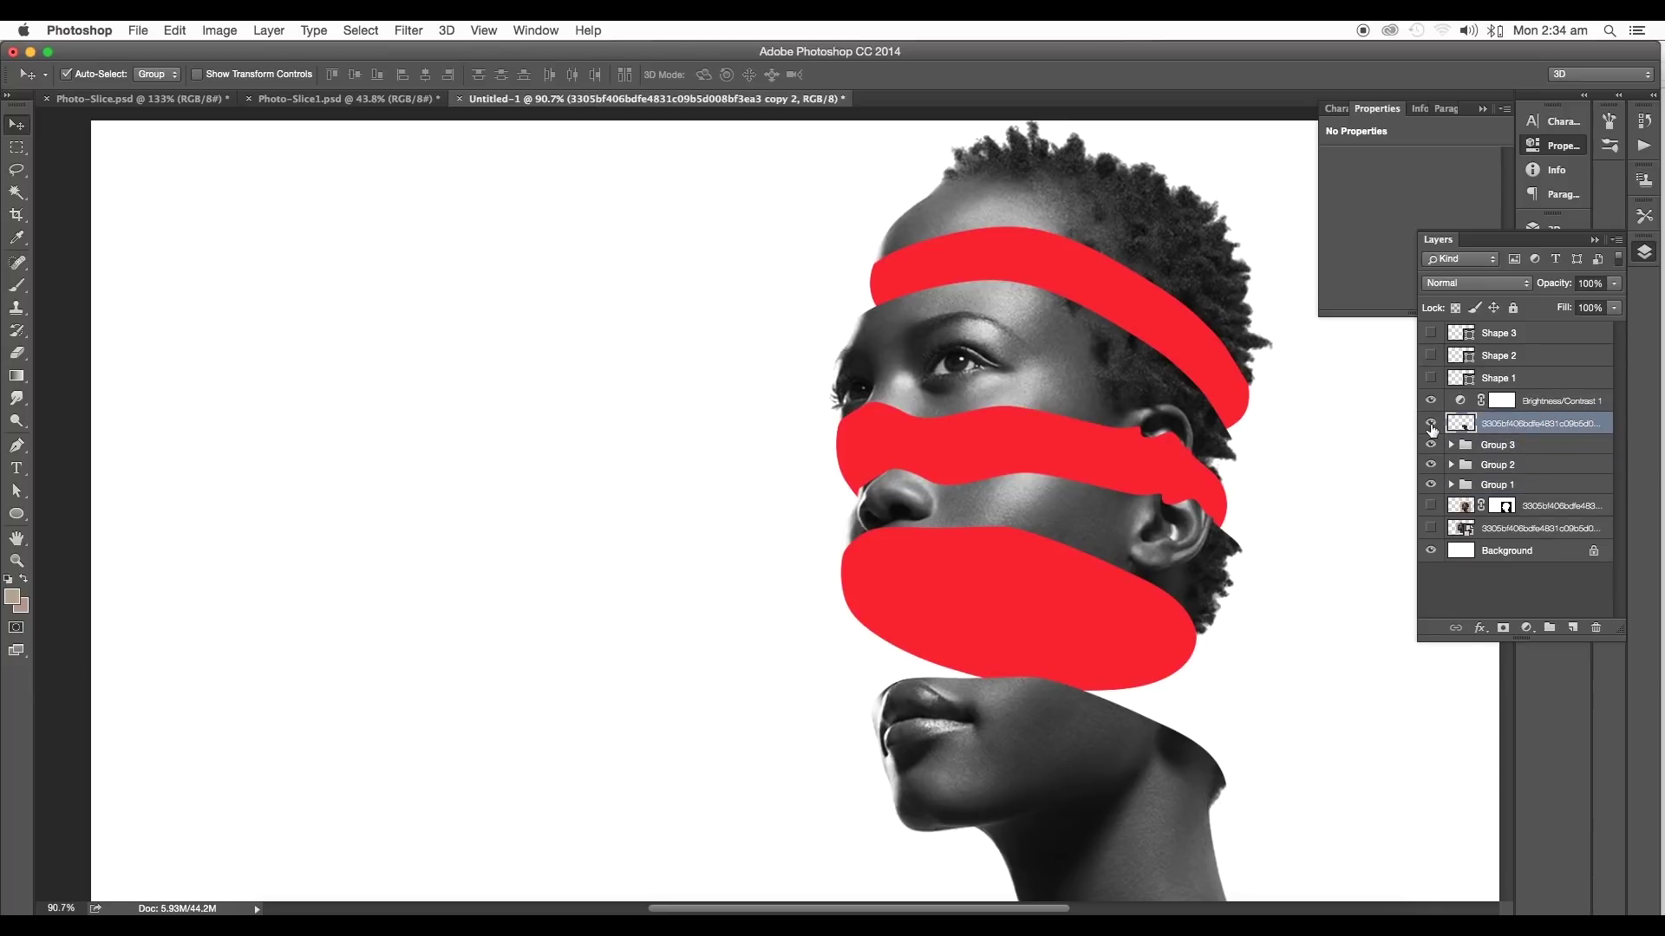
key("ctrl+z")
key("ctrl+z")
Select the top band's oval shape inside its group and switch its fill to a gradient
scroll(1085, 778, "down", 3)
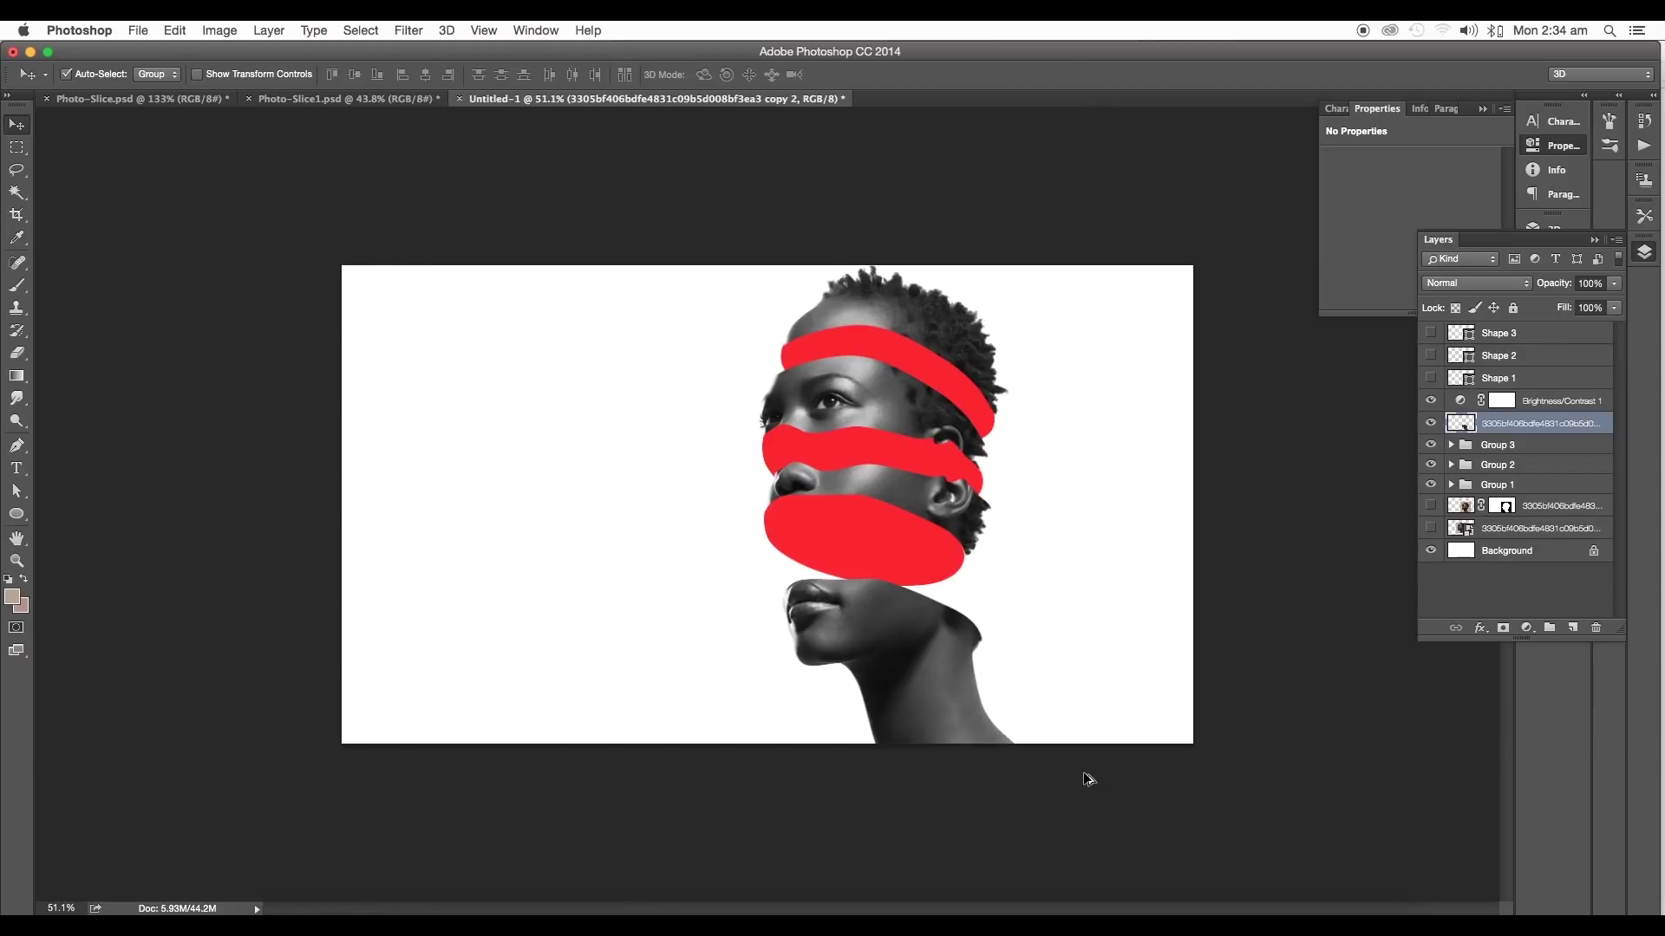
left_click(905, 661)
key("ctrl+plus")
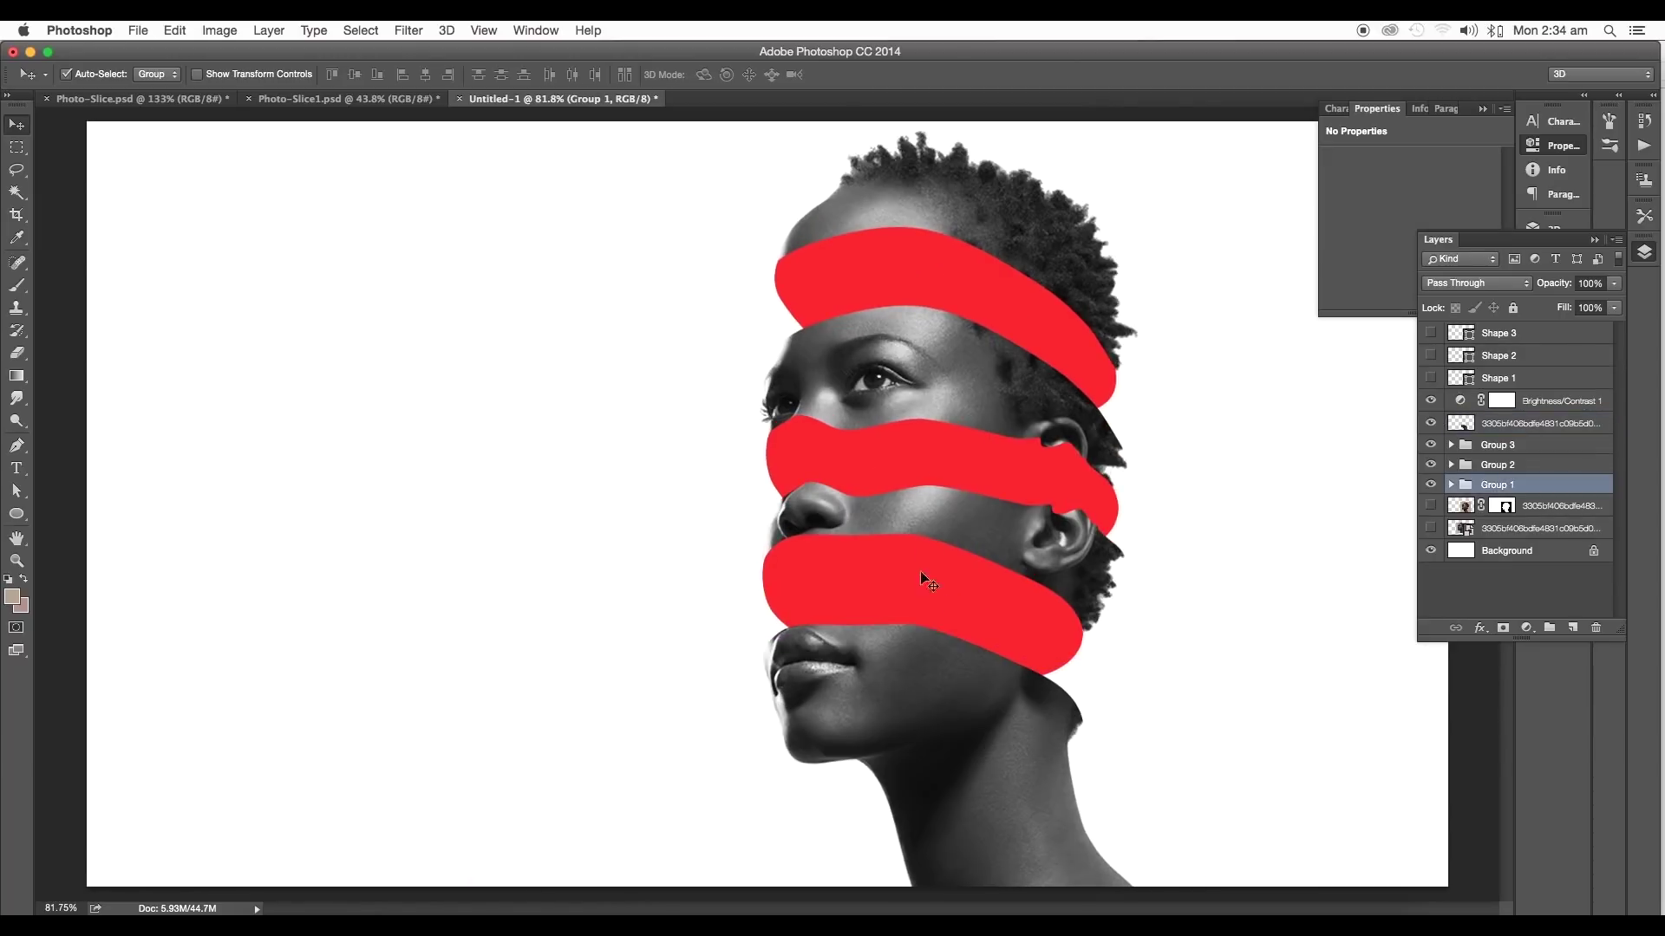
left_click(920, 574)
left_click(1453, 485)
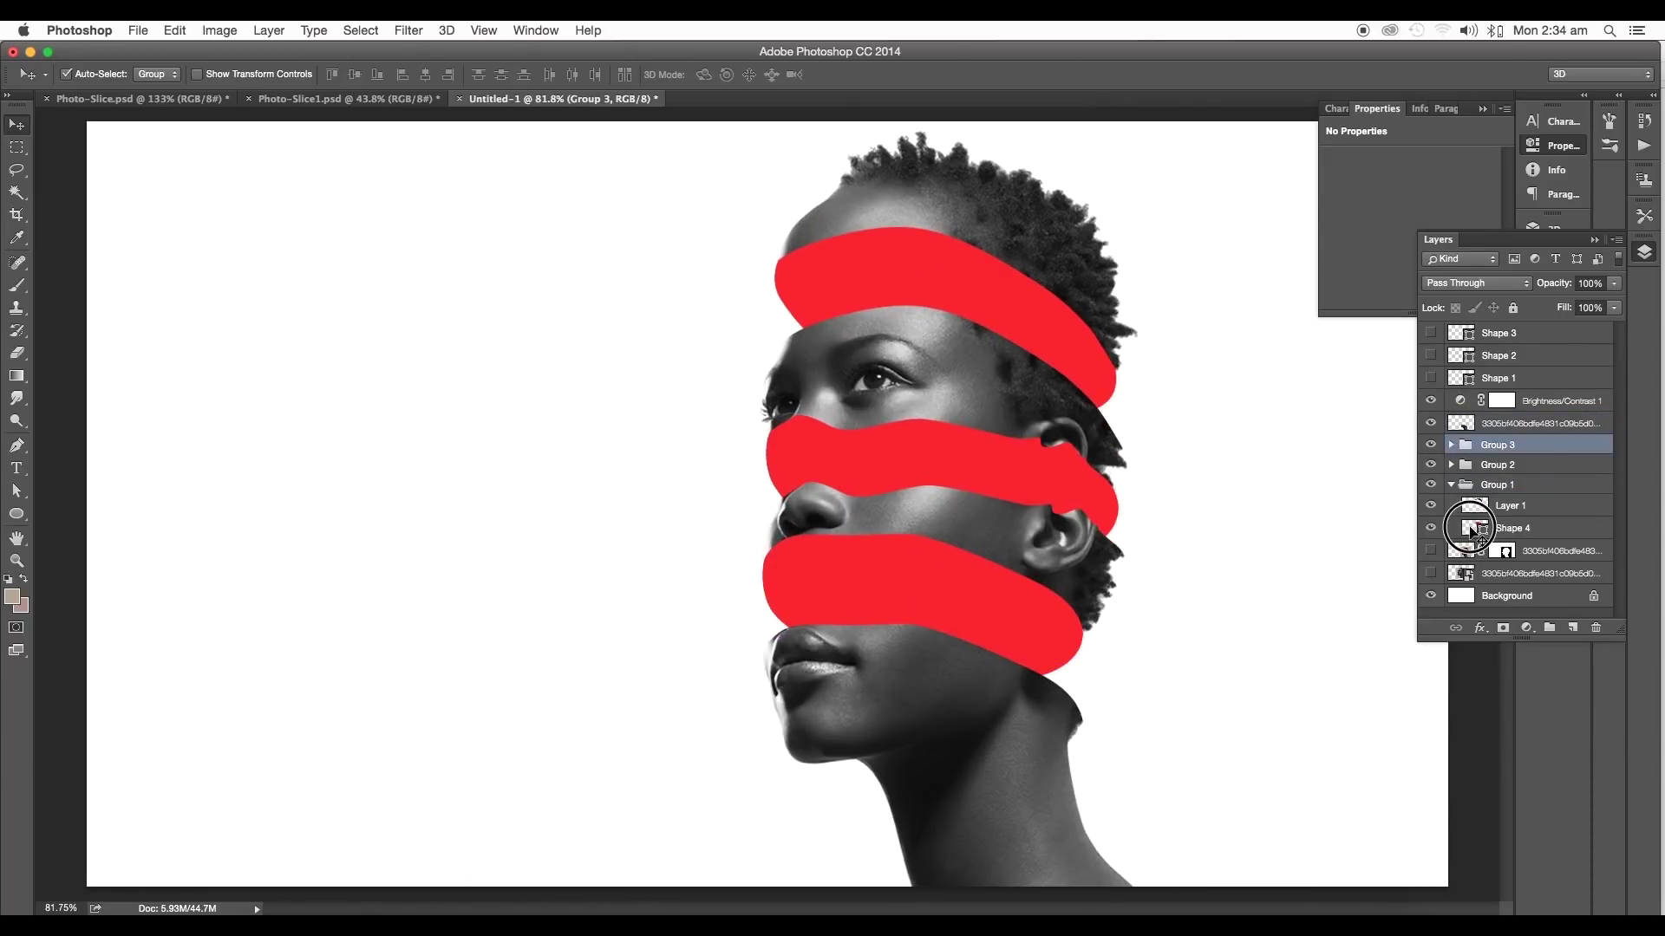
left_click(1480, 530)
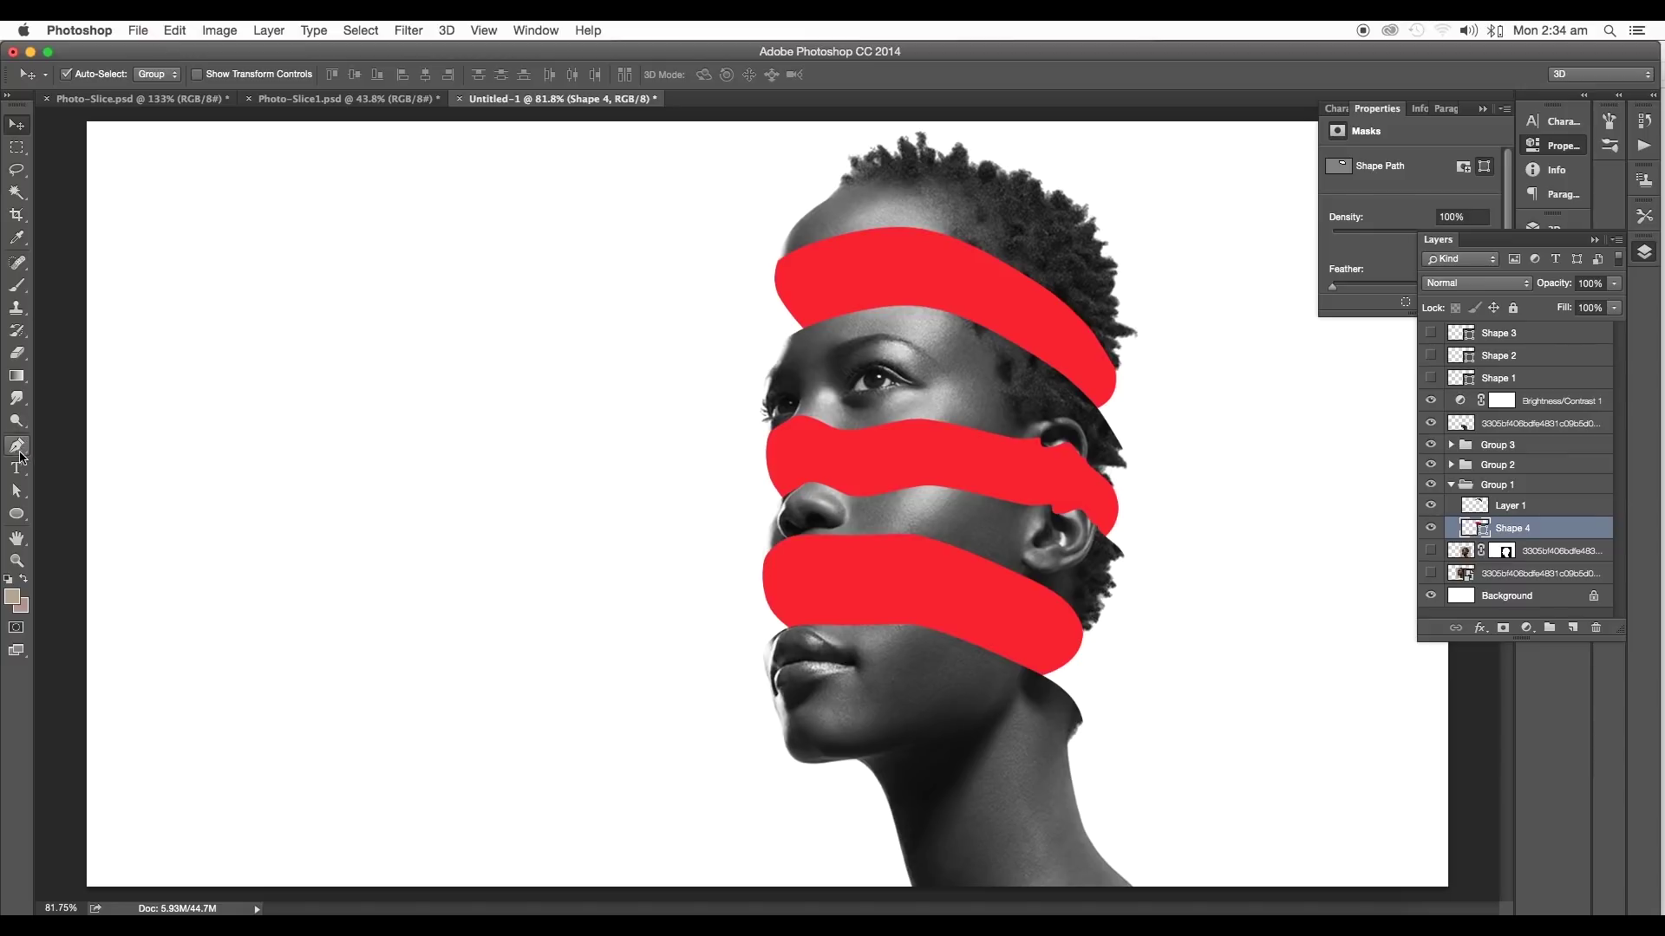
left_click(19, 514)
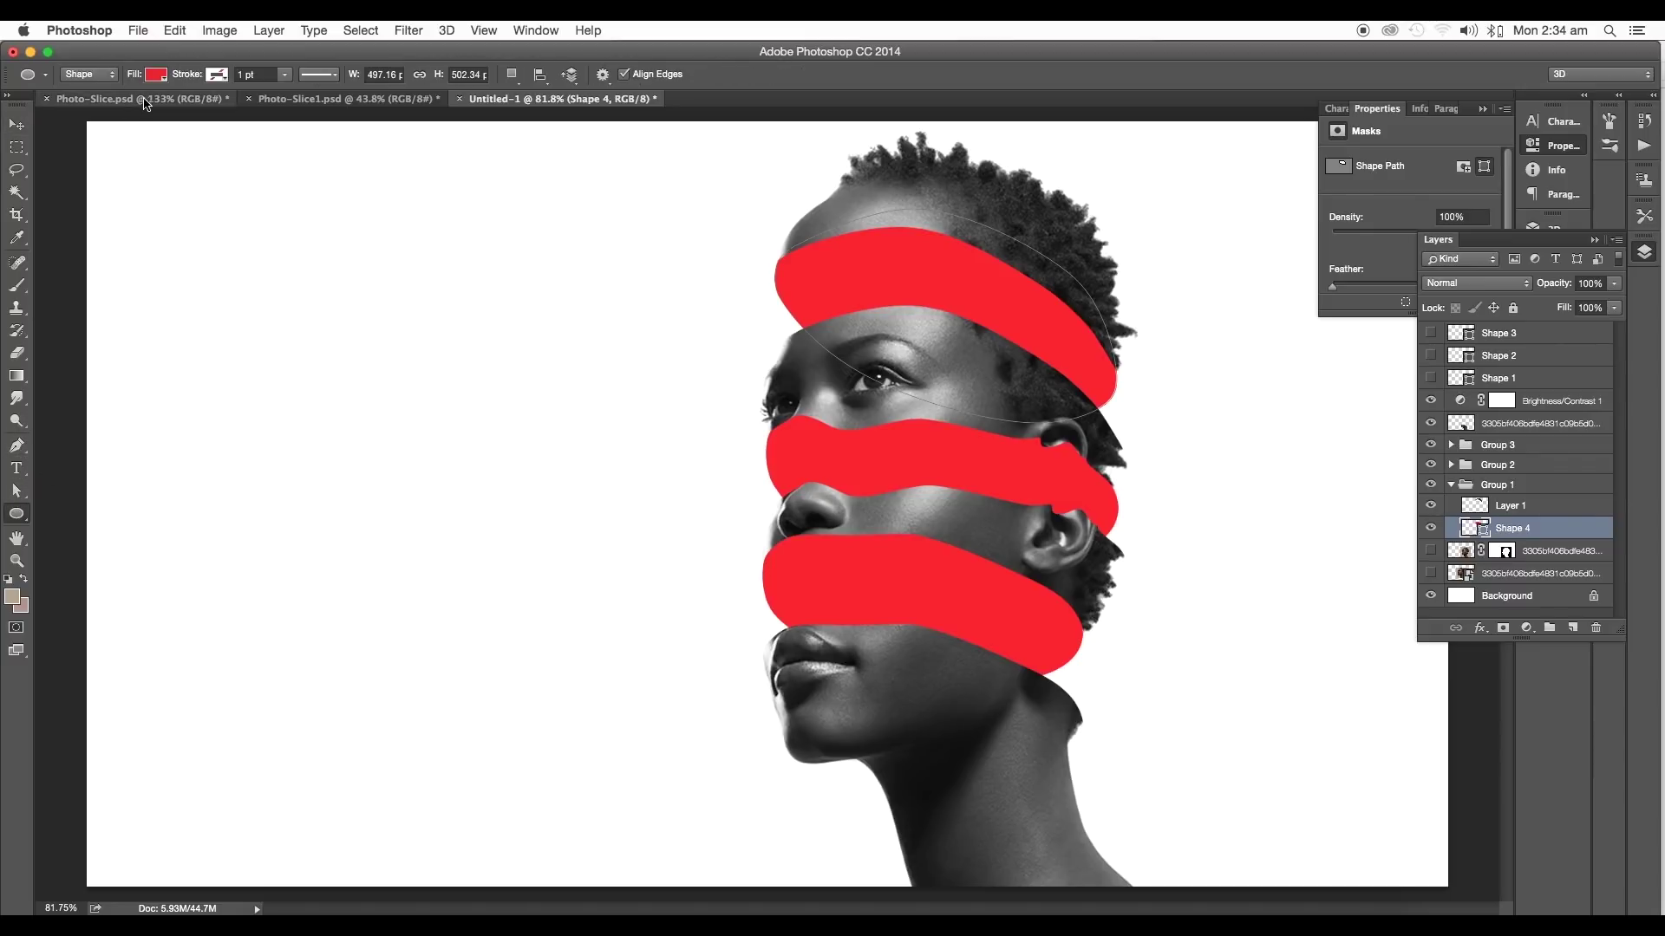
left_click(160, 76)
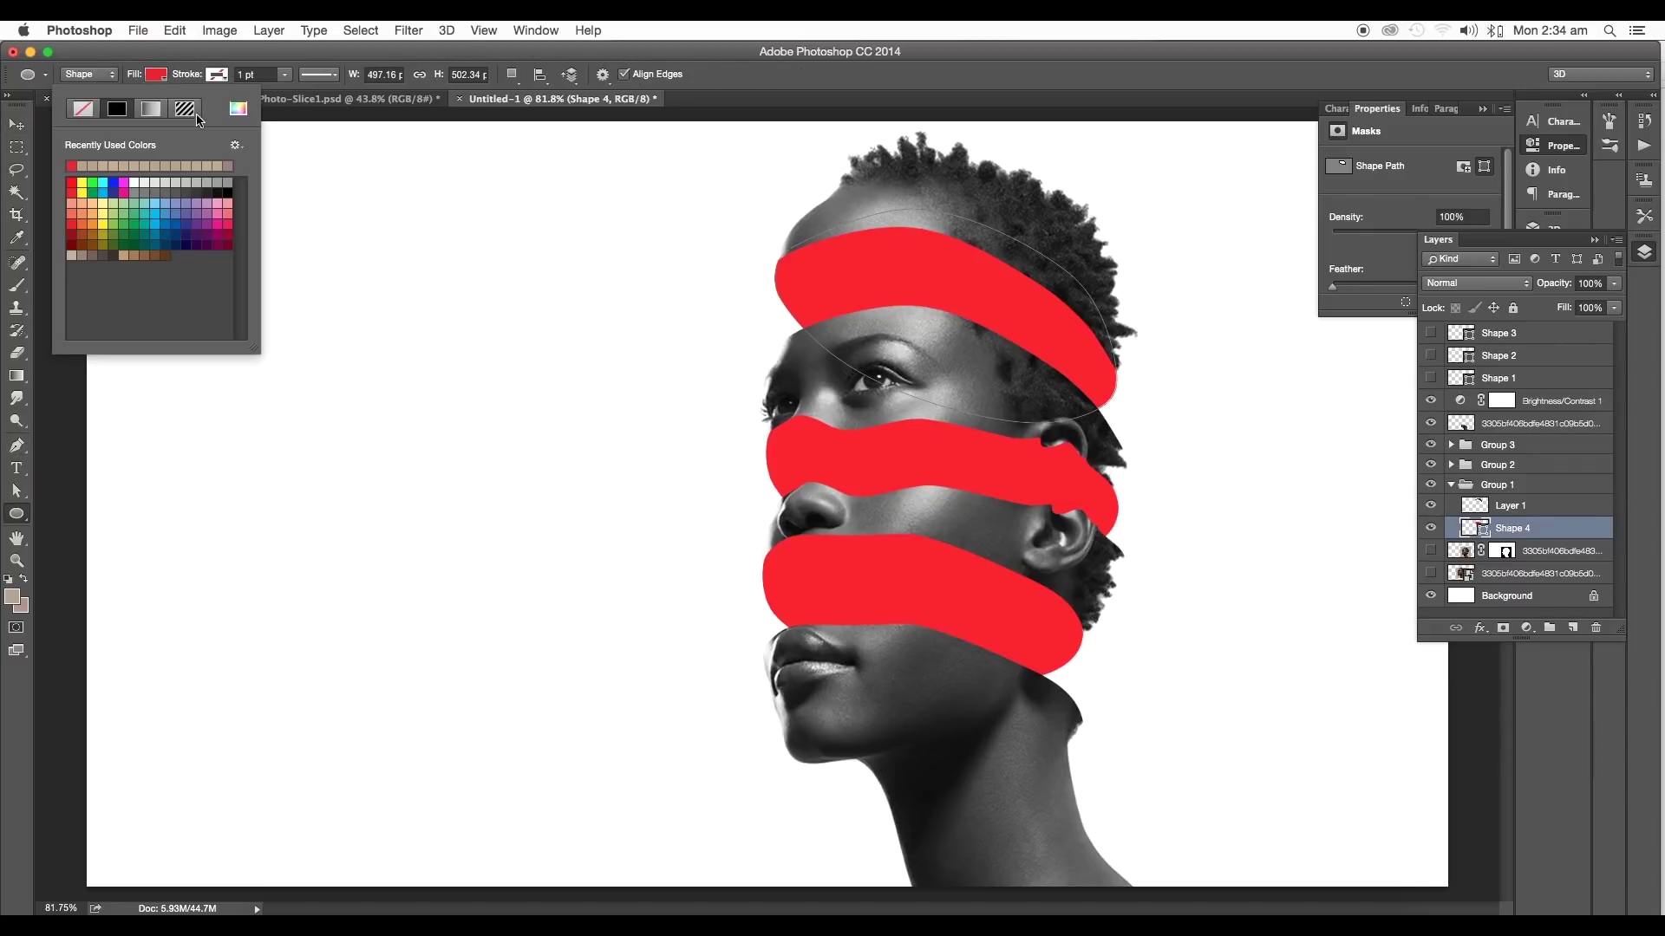
left_click(152, 111)
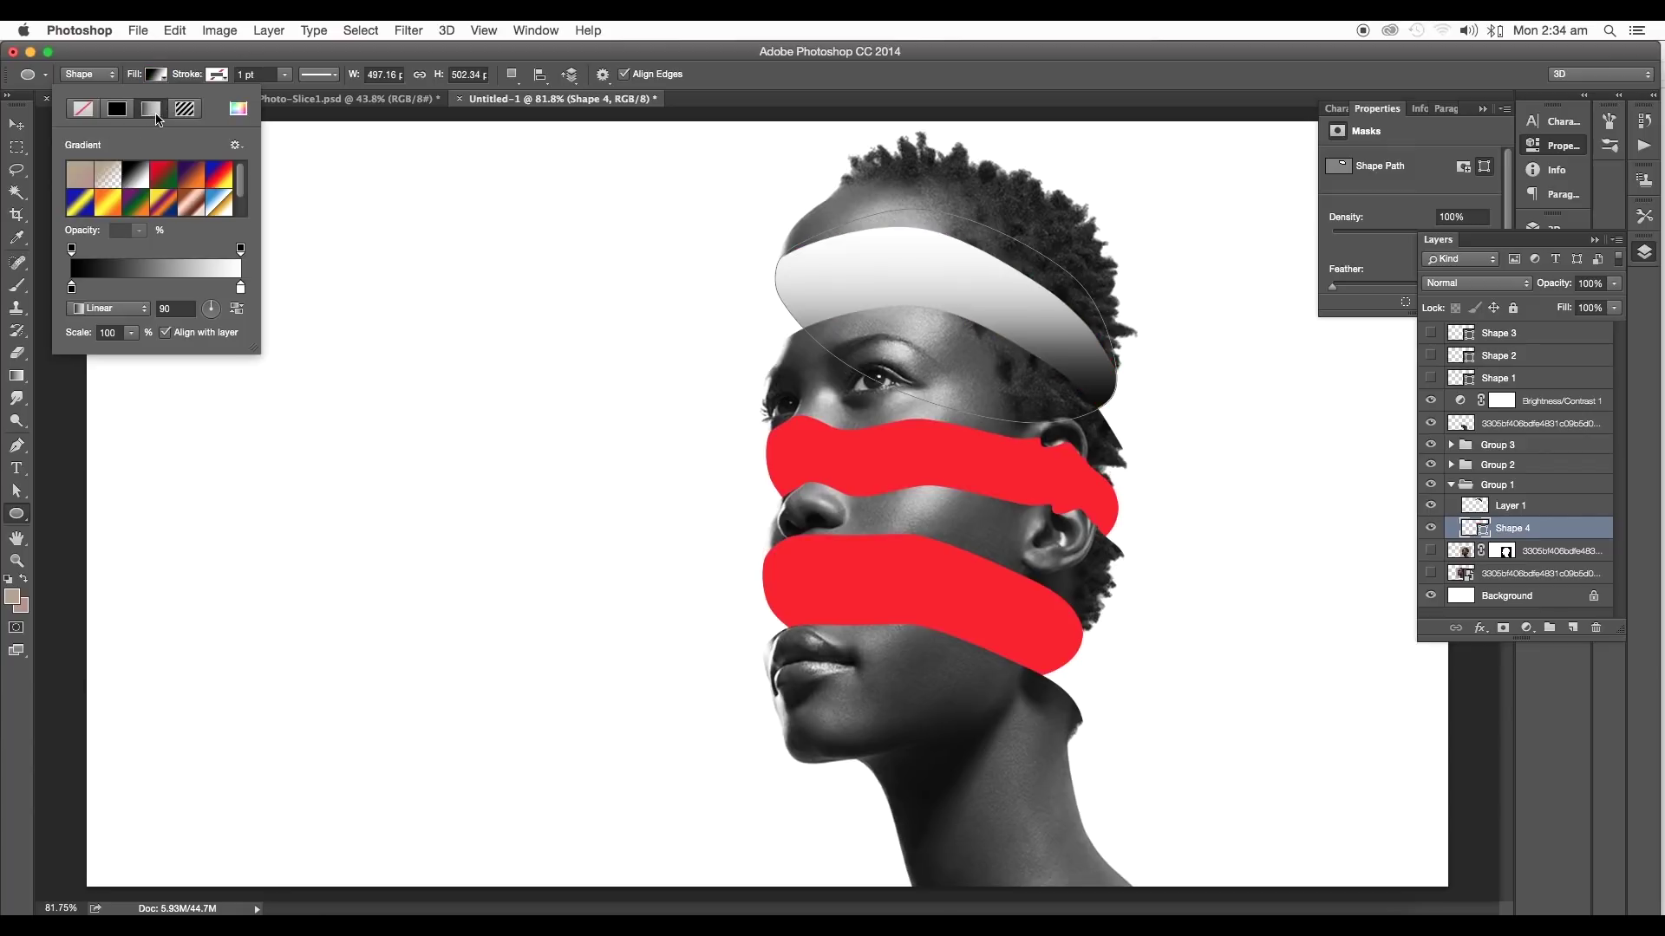
Set the top gradient from orange #d75b08 to very dark brown and tilt its angle
double_click(72, 288)
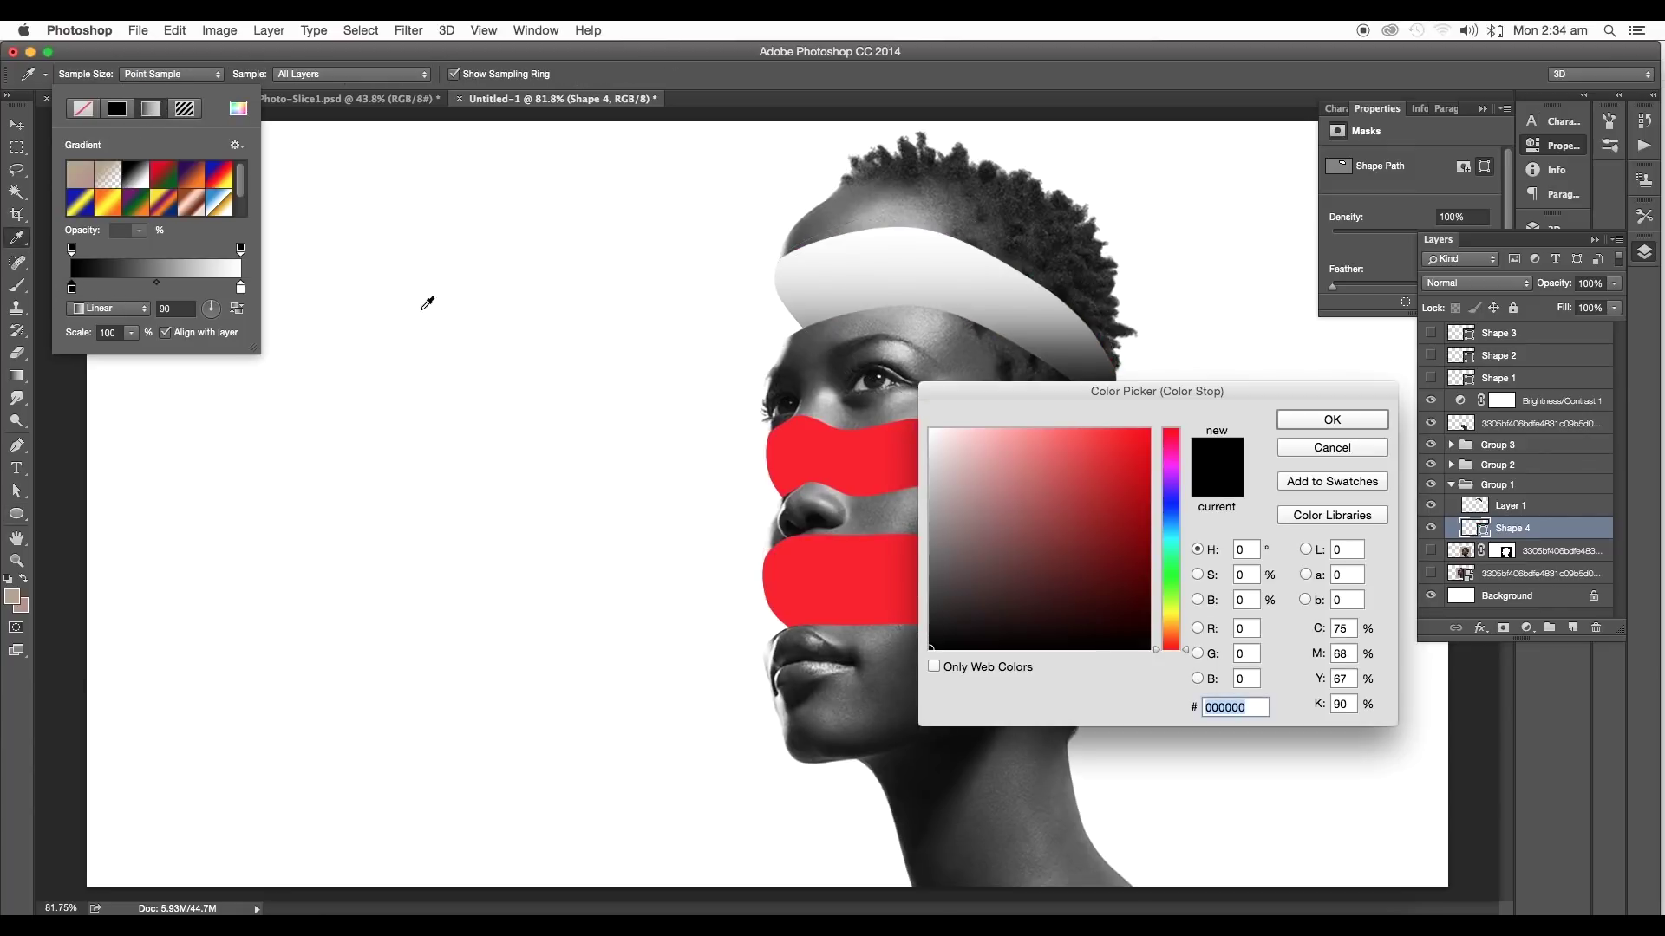
type("d75b08")
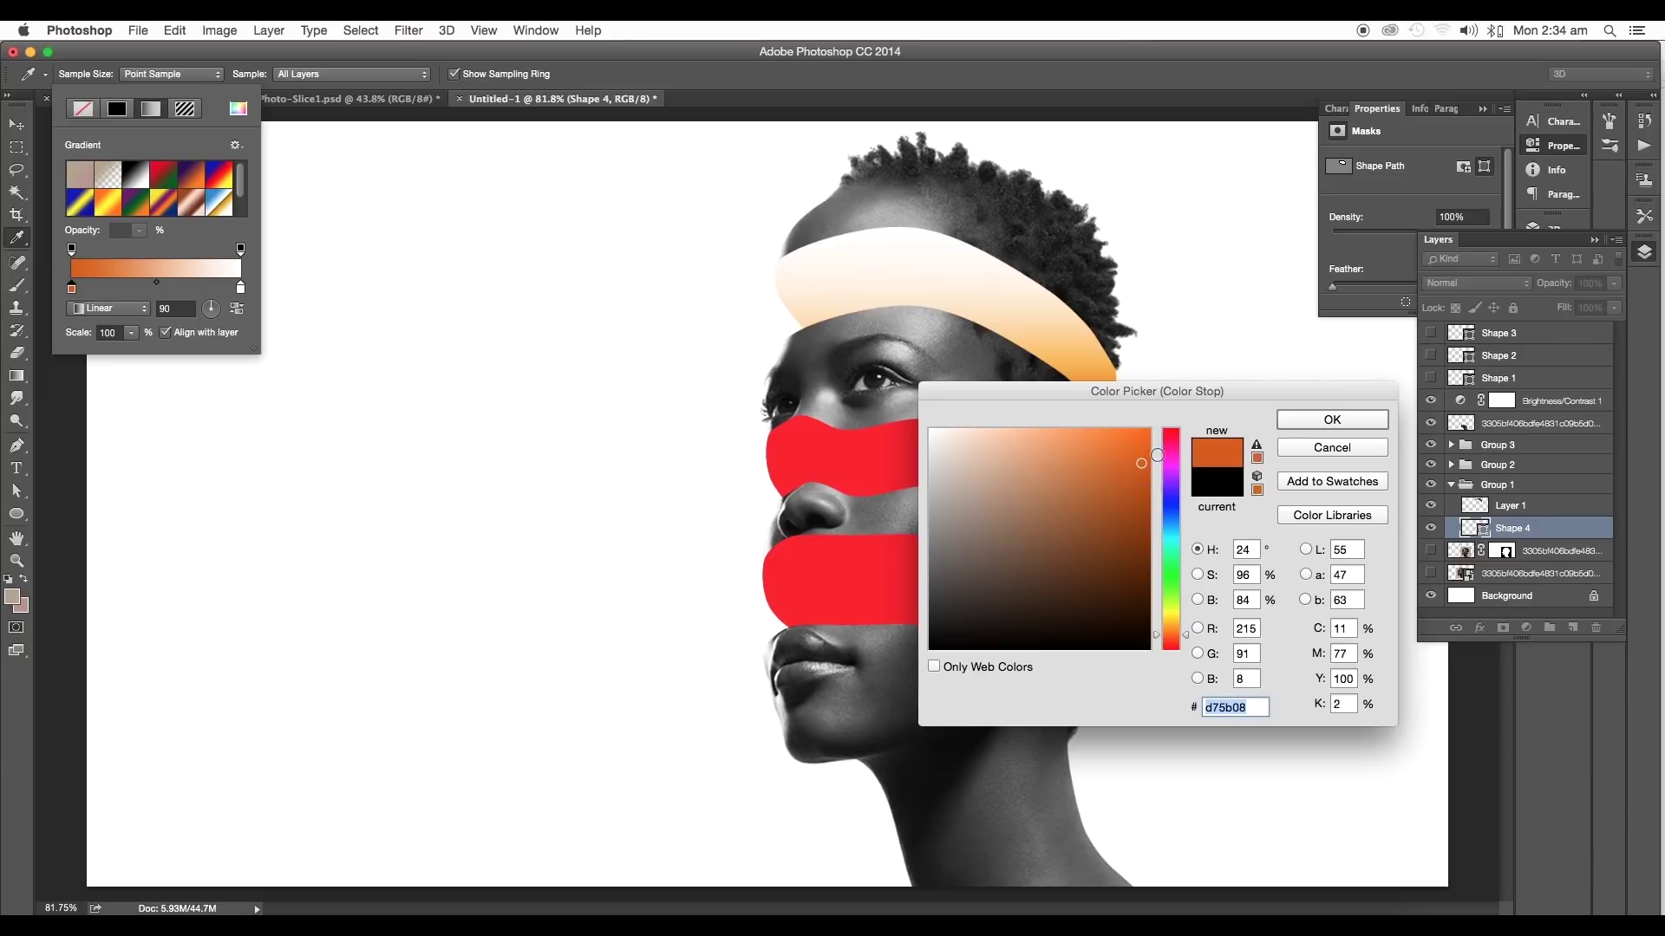
left_click(1292, 422)
double_click(241, 288)
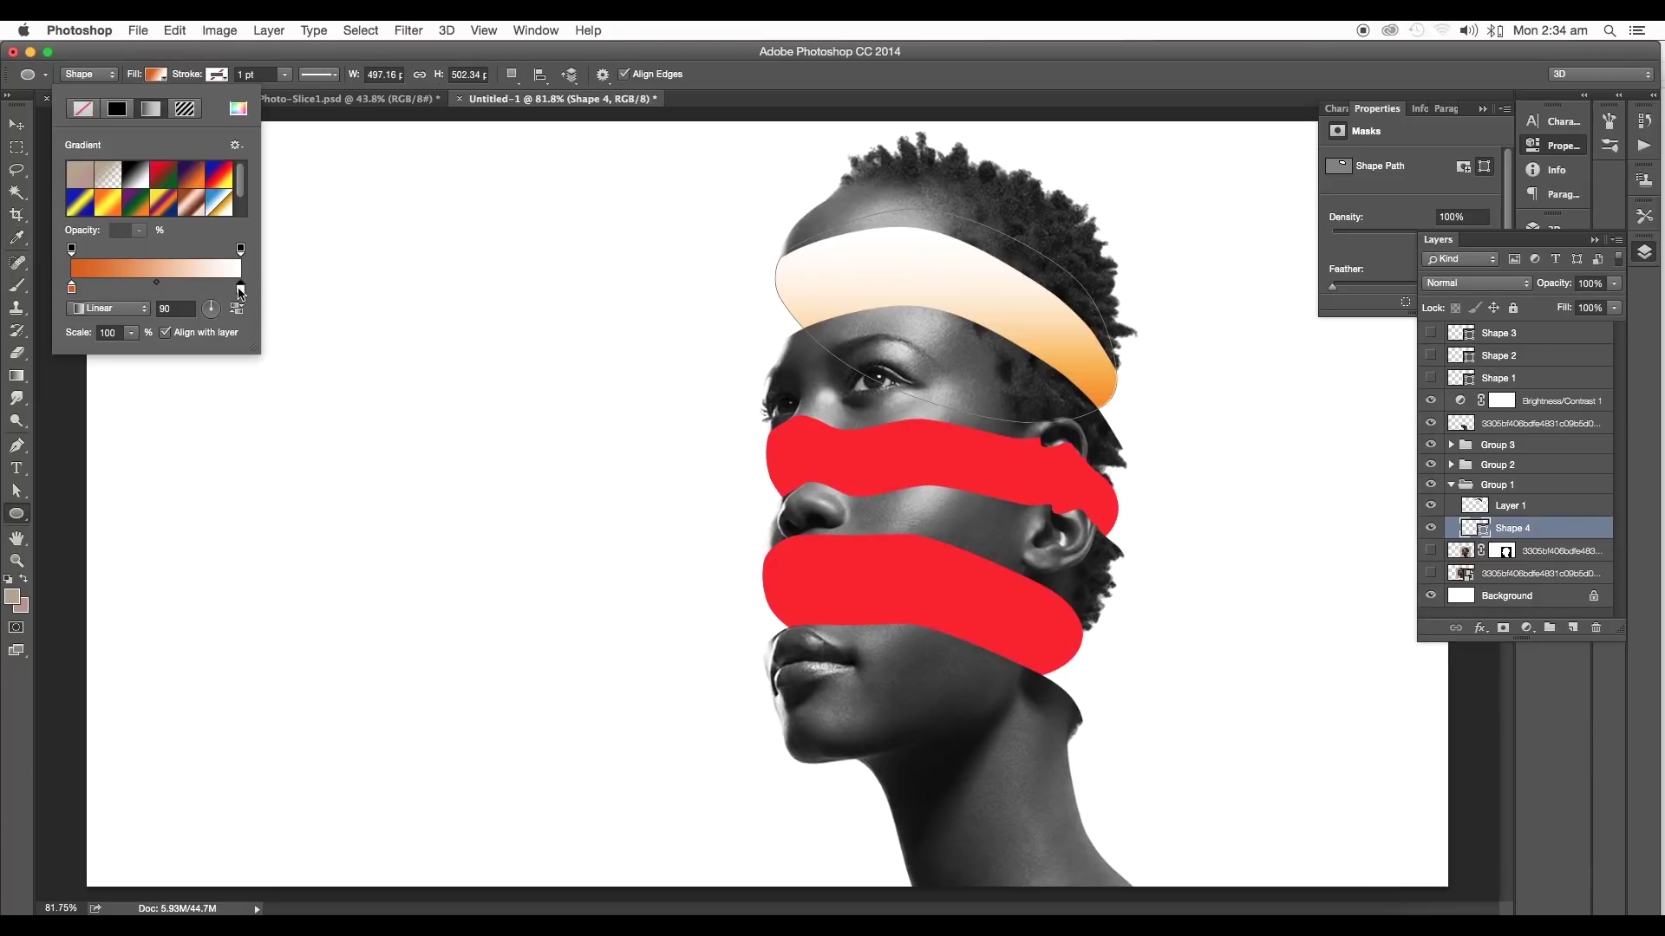
mouse_move(1179, 623)
left_mouse_down()
mouse_move(1175, 637)
mouse_move(1148, 621)
left_mouse_up()
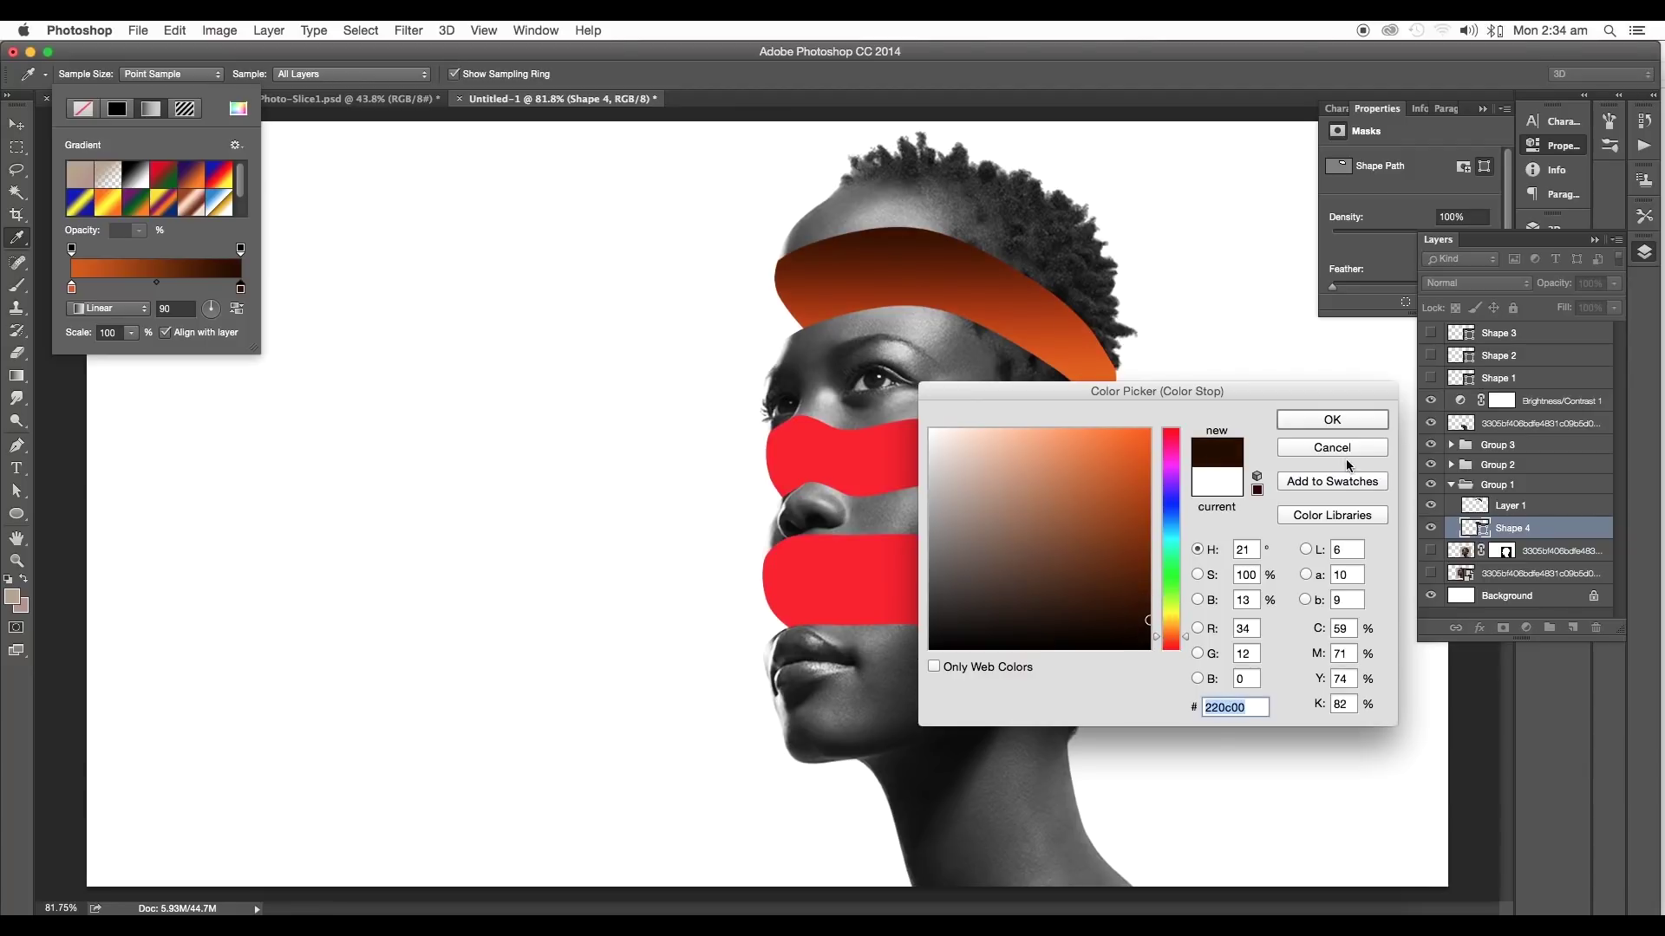
left_click(1342, 421)
left_click_drag(213, 314, 235, 291)
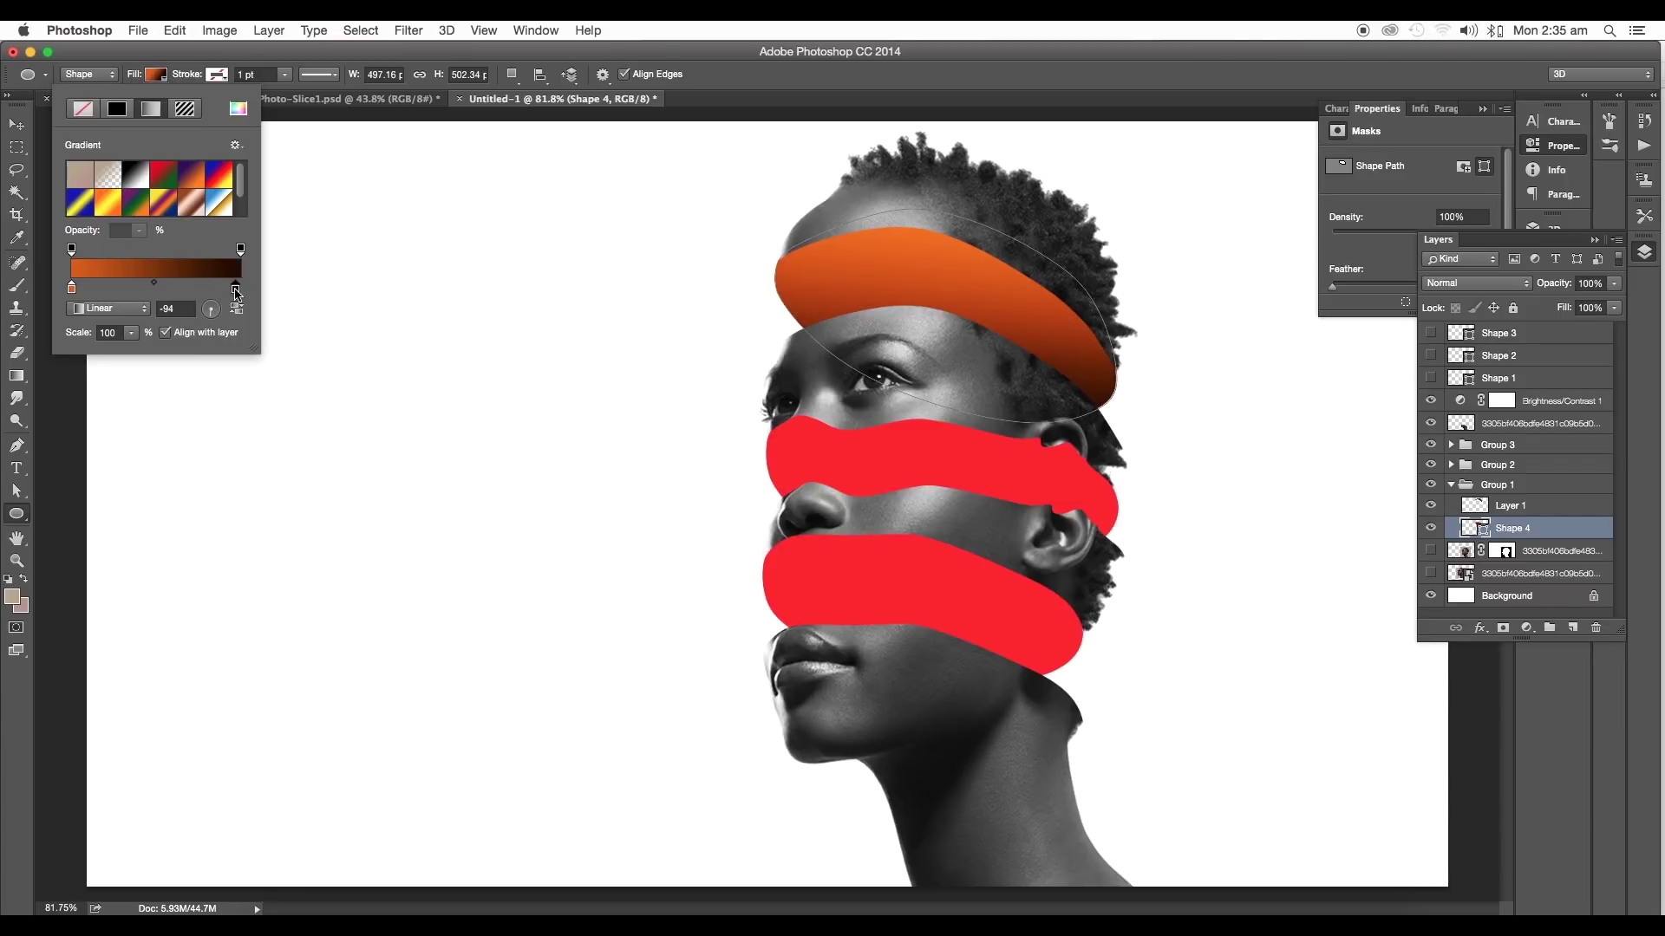
Give the middle band's oval a deep red to very dark red gradient and tilt its angle
key("v")
left_click(1452, 466)
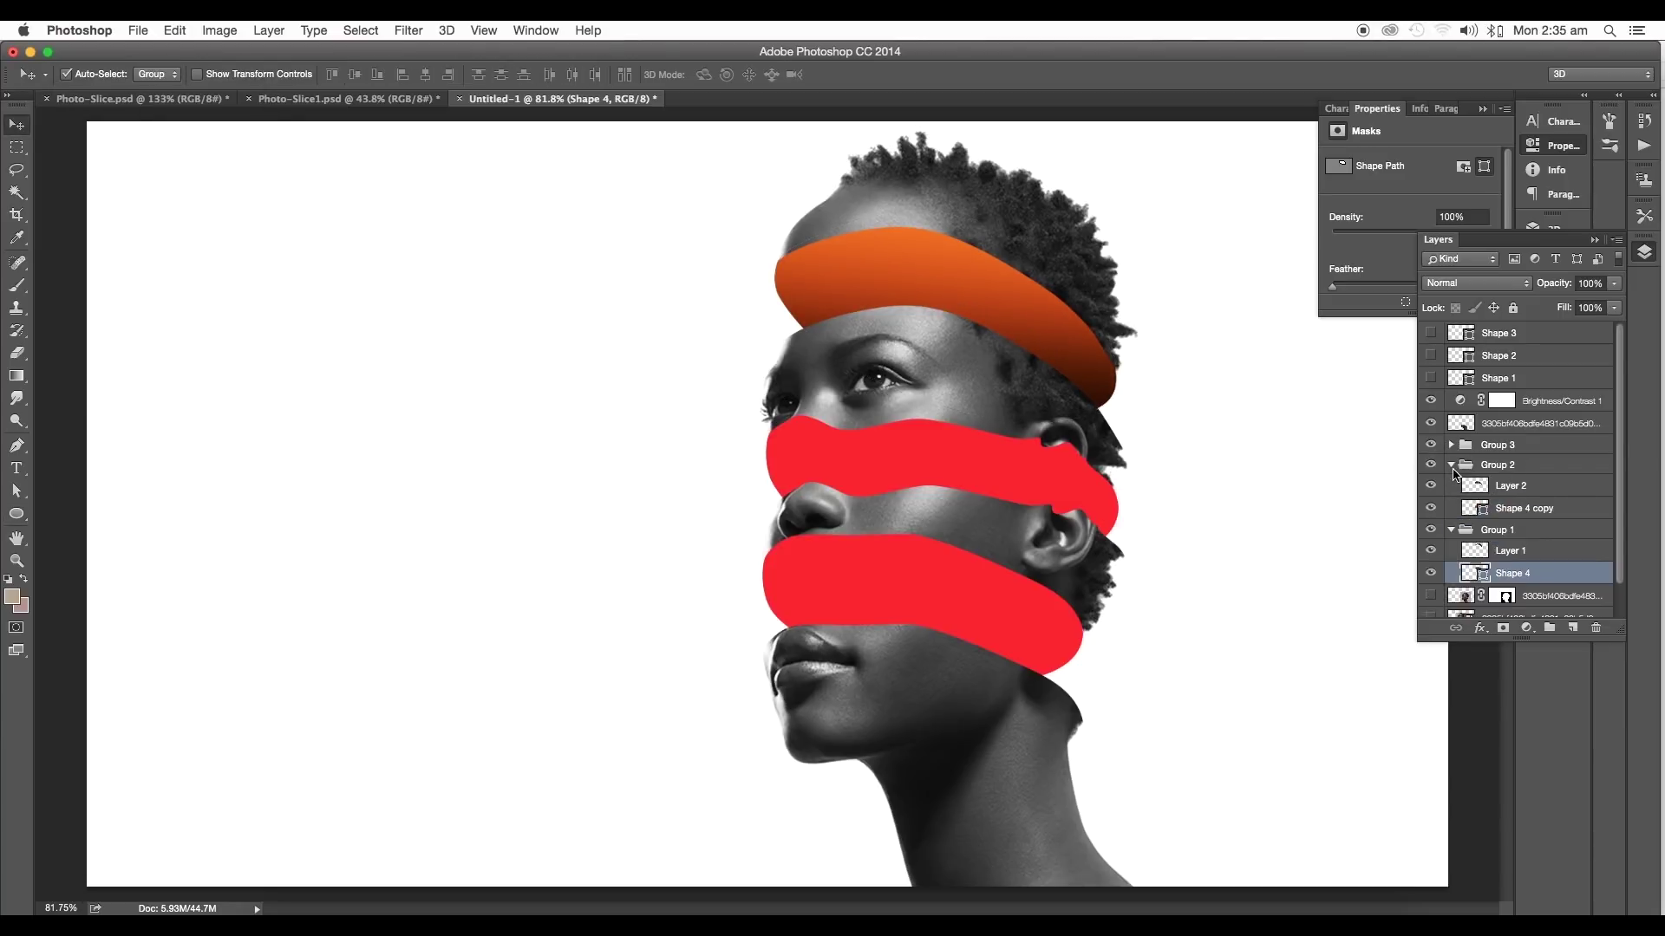
left_click(1482, 512)
key("u")
left_click(156, 73)
left_click(154, 108)
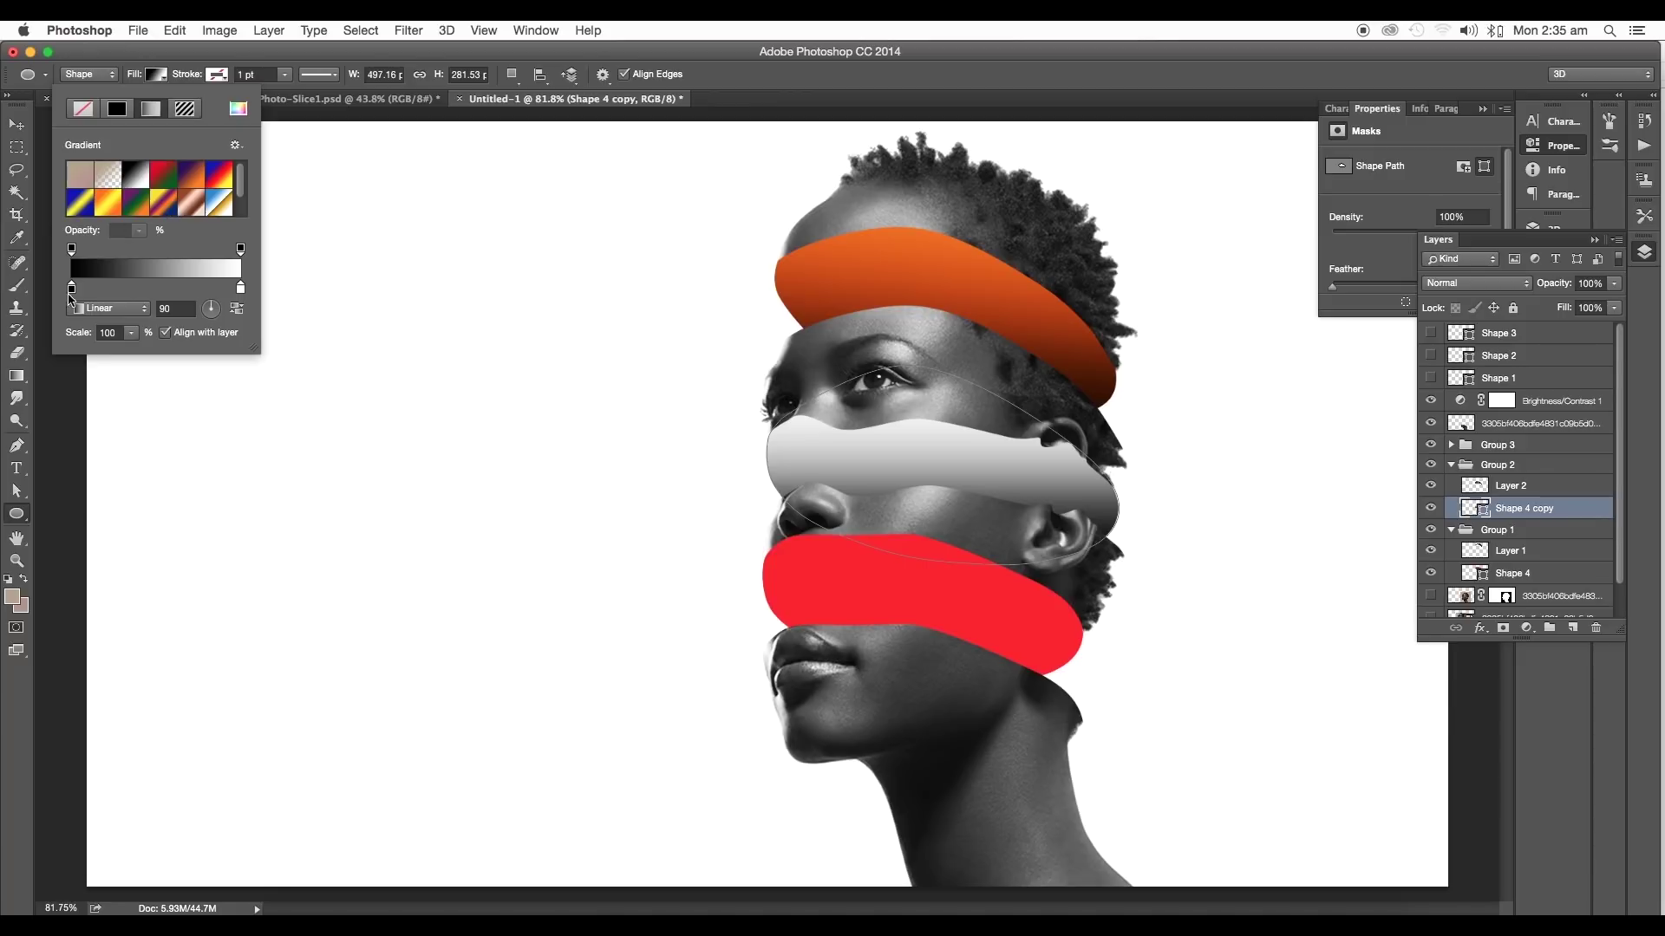
double_click(70, 291)
left_click(1140, 479)
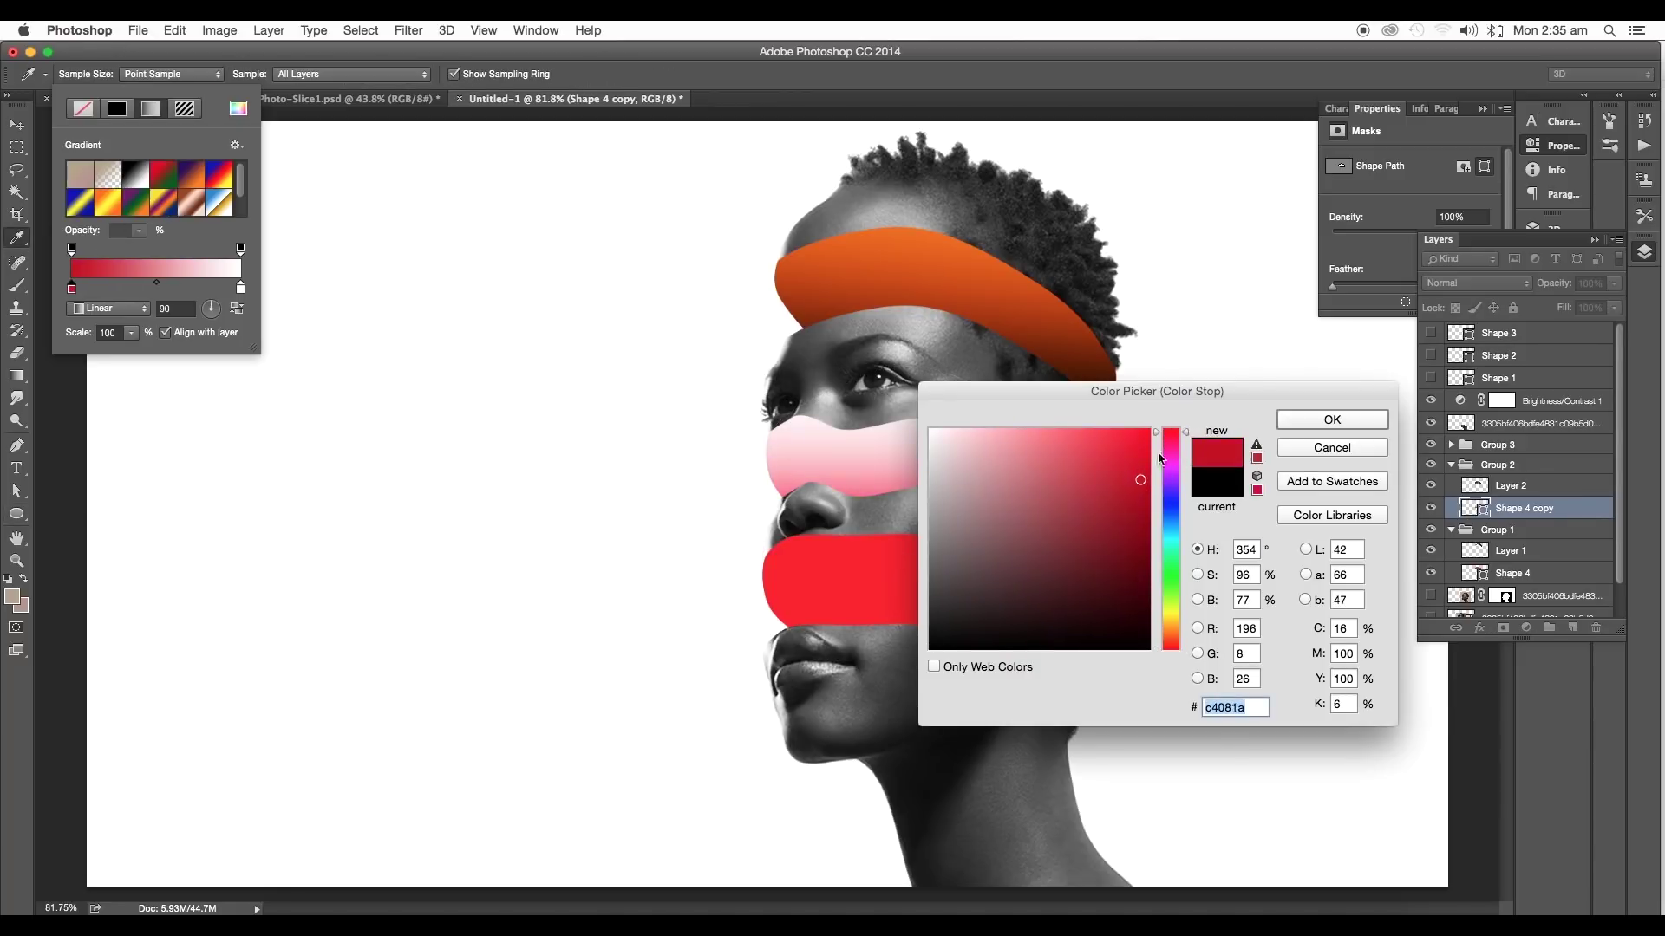
left_click(1332, 419)
double_click(241, 288)
left_click_drag(1148, 564, 1152, 604)
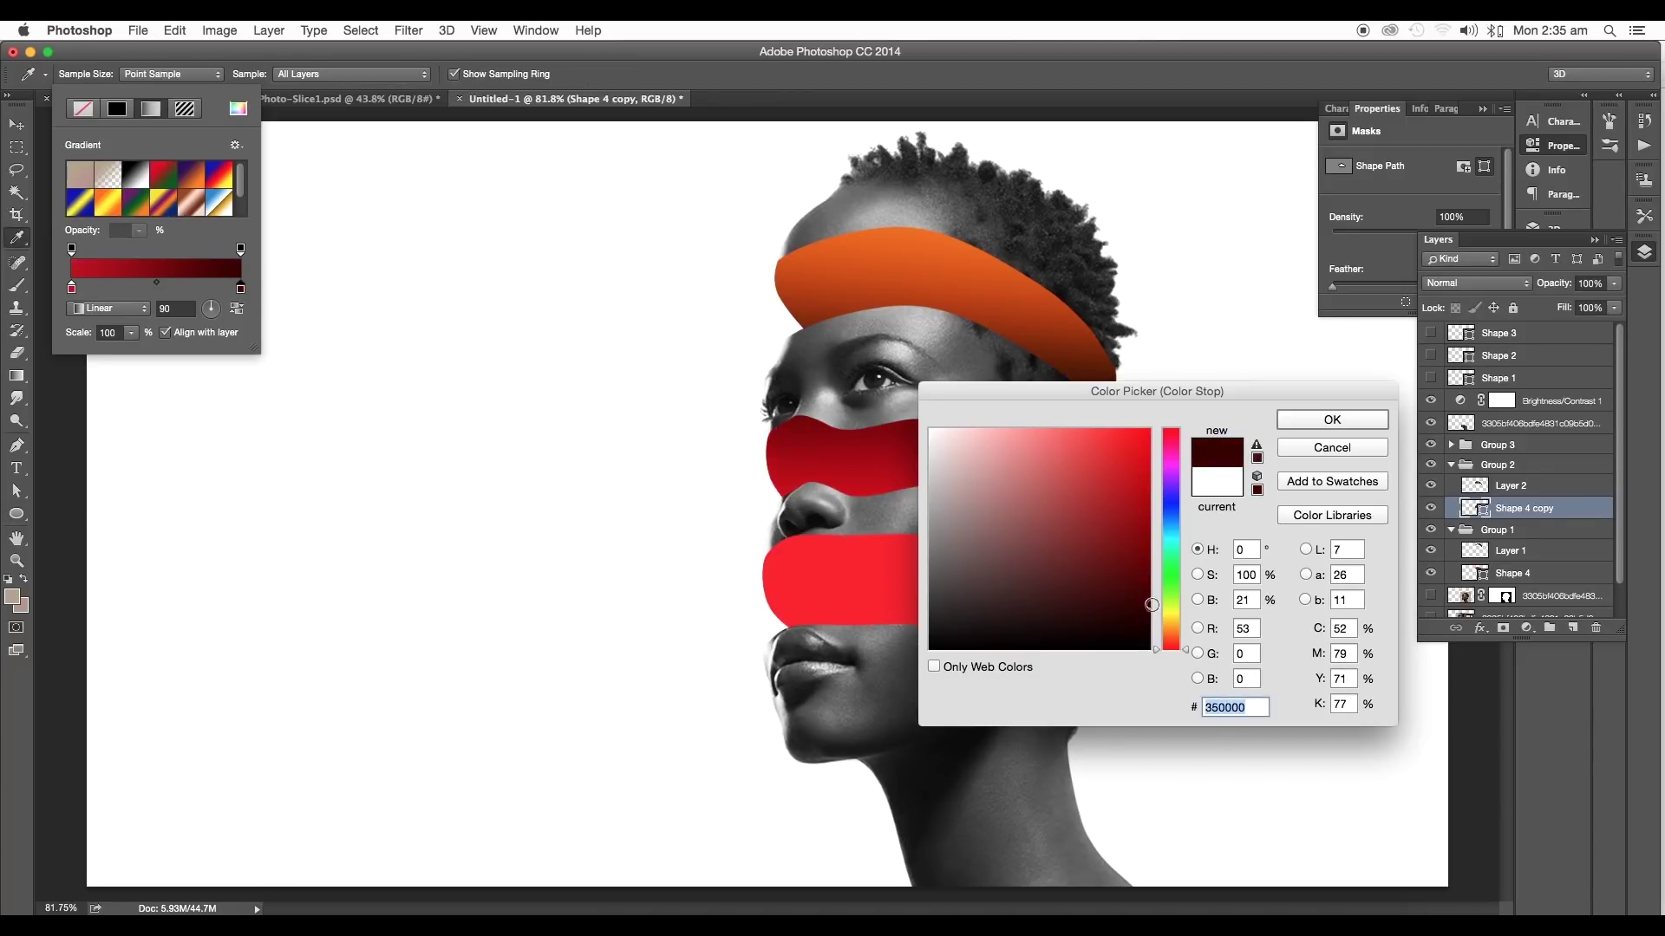
key("Return")
left_click_drag(212, 316, 215, 323)
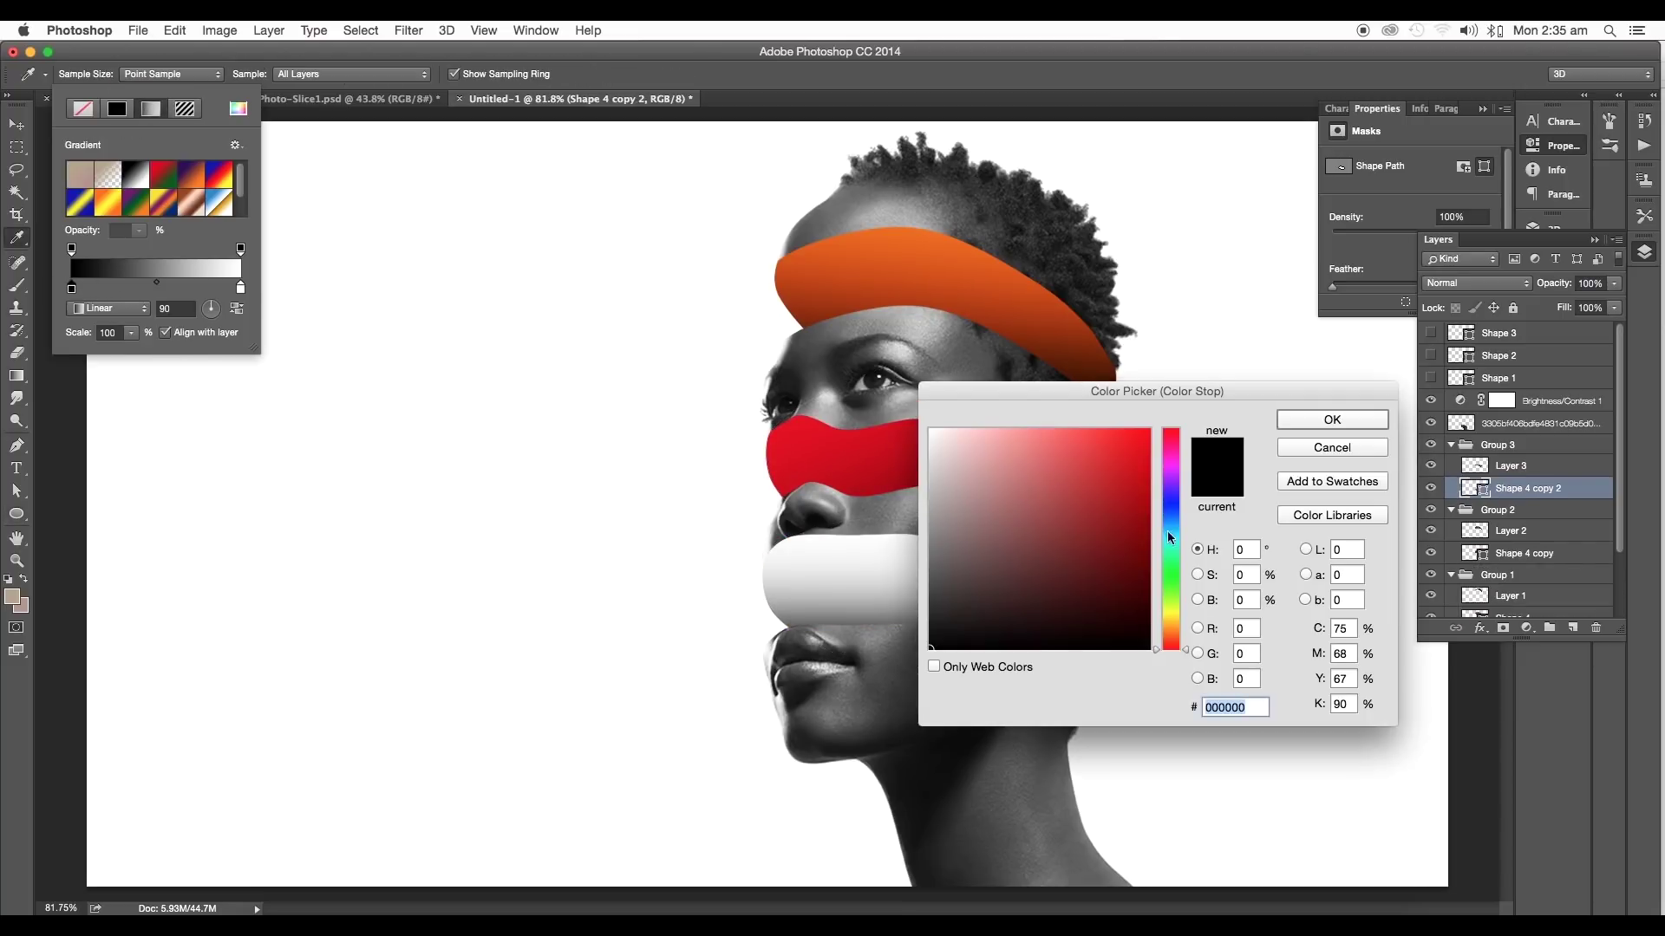
Give the bottom band's oval a magenta to dark magenta gradient and tilt its angle
left_click_drag(1169, 538, 1171, 438)
left_click(1119, 468)
left_click(1332, 419)
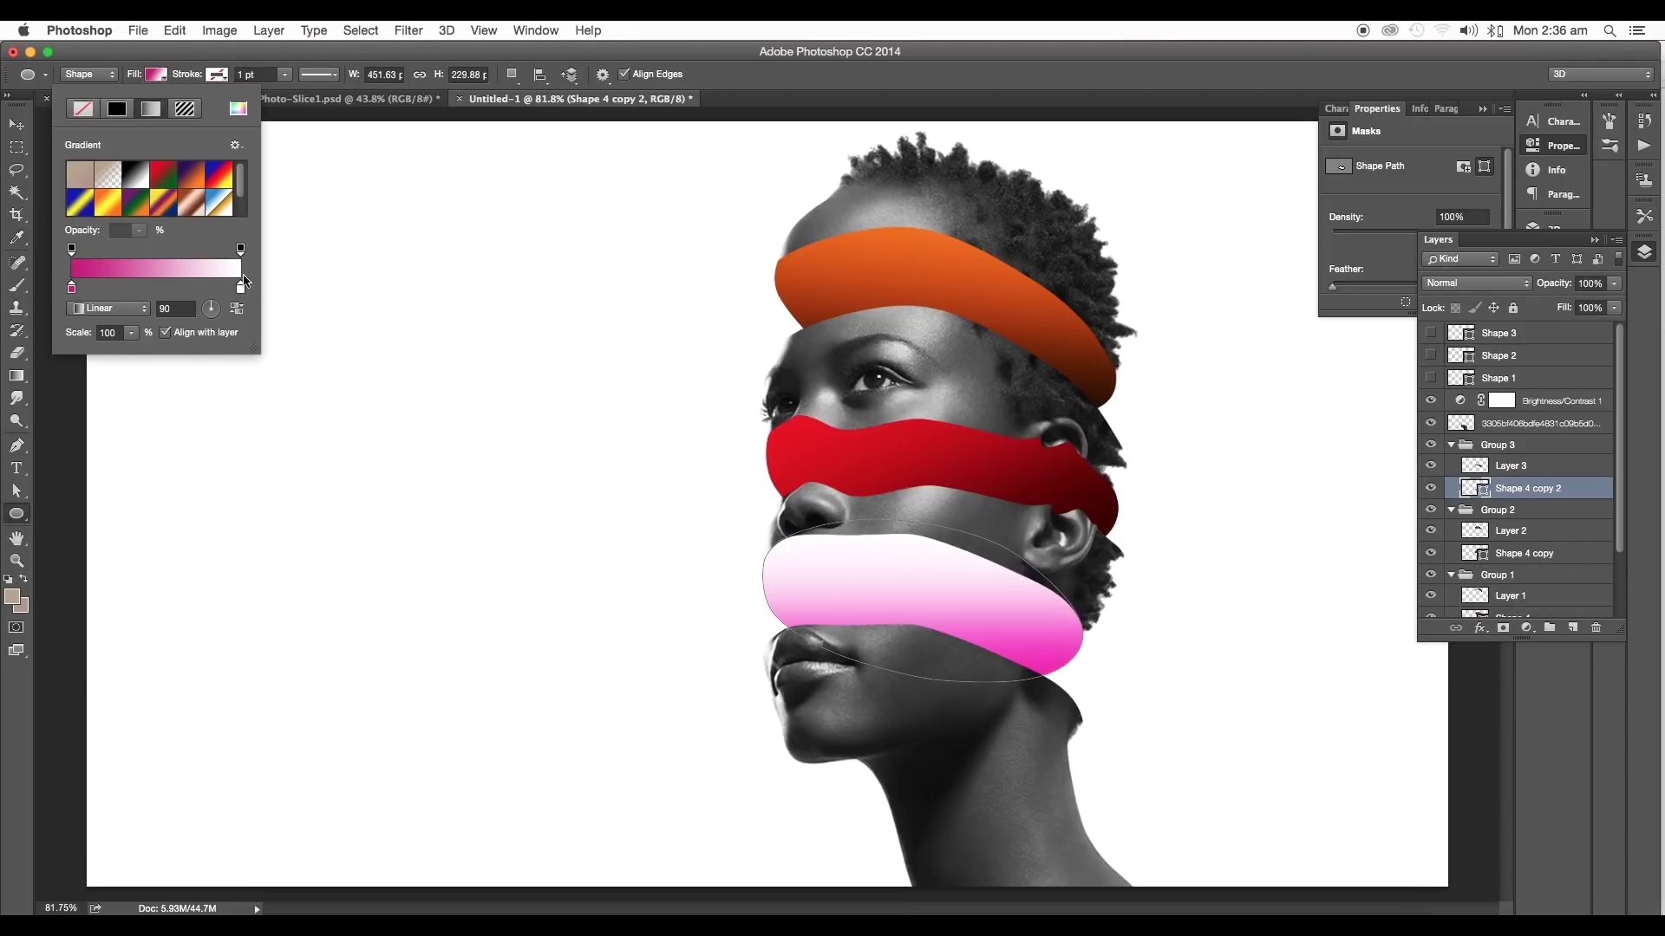
double_click(242, 285)
left_click(1171, 450)
left_click_drag(1152, 584, 1133, 592)
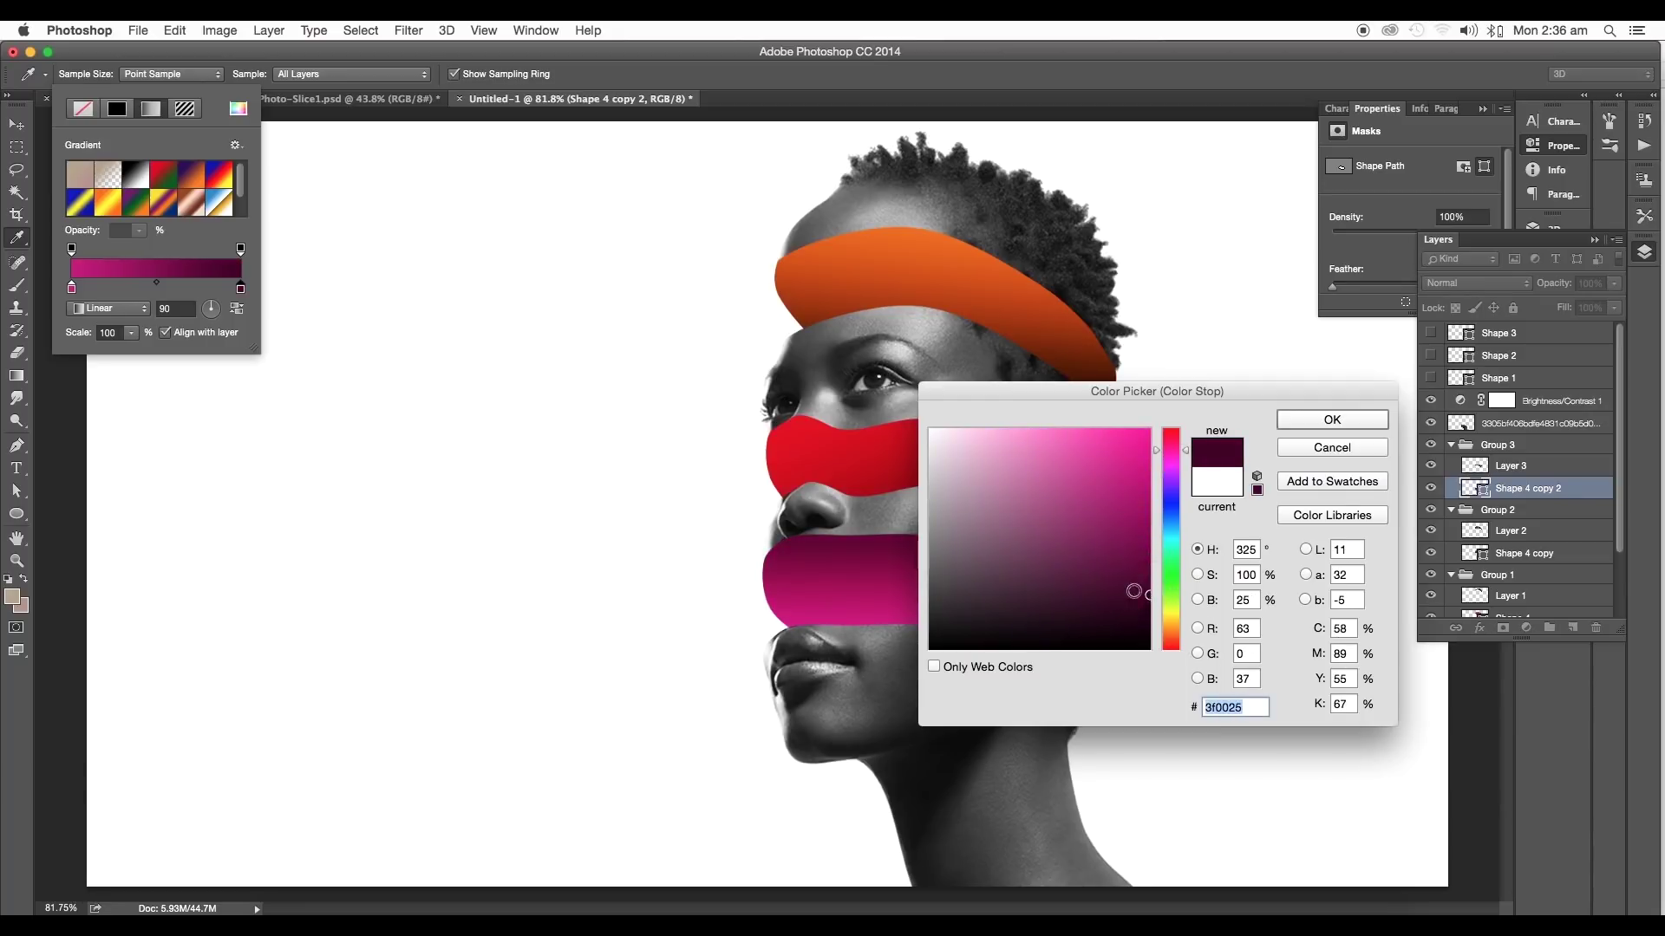
left_click(1314, 424)
mouse_move(211, 310)
left_mouse_down()
mouse_move(213, 325)
mouse_move(228, 288)
left_mouse_up()
Shift the bottom slice right, the middle slice left and the top slice right
left_click(18, 126)
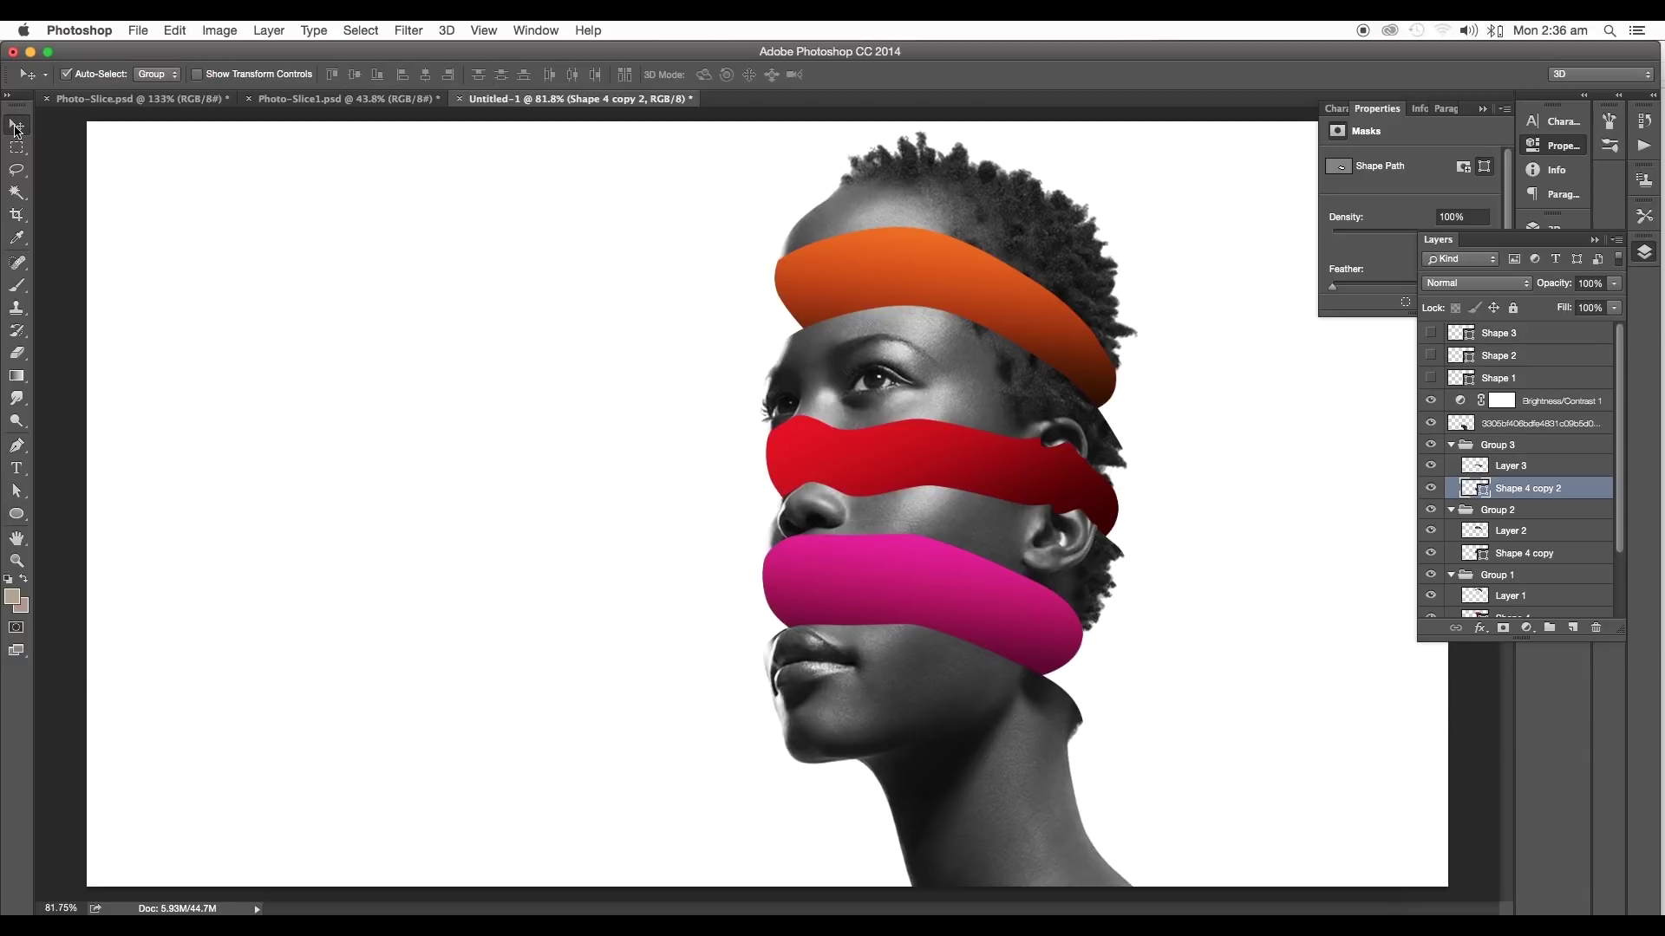
scroll(759, 519, "down", 1)
mouse_move(942, 539)
left_mouse_down()
mouse_move(984, 460)
mouse_move(919, 459)
left_mouse_up()
scroll(862, 494, "up", 2)
left_click_drag(1014, 607, 958, 590)
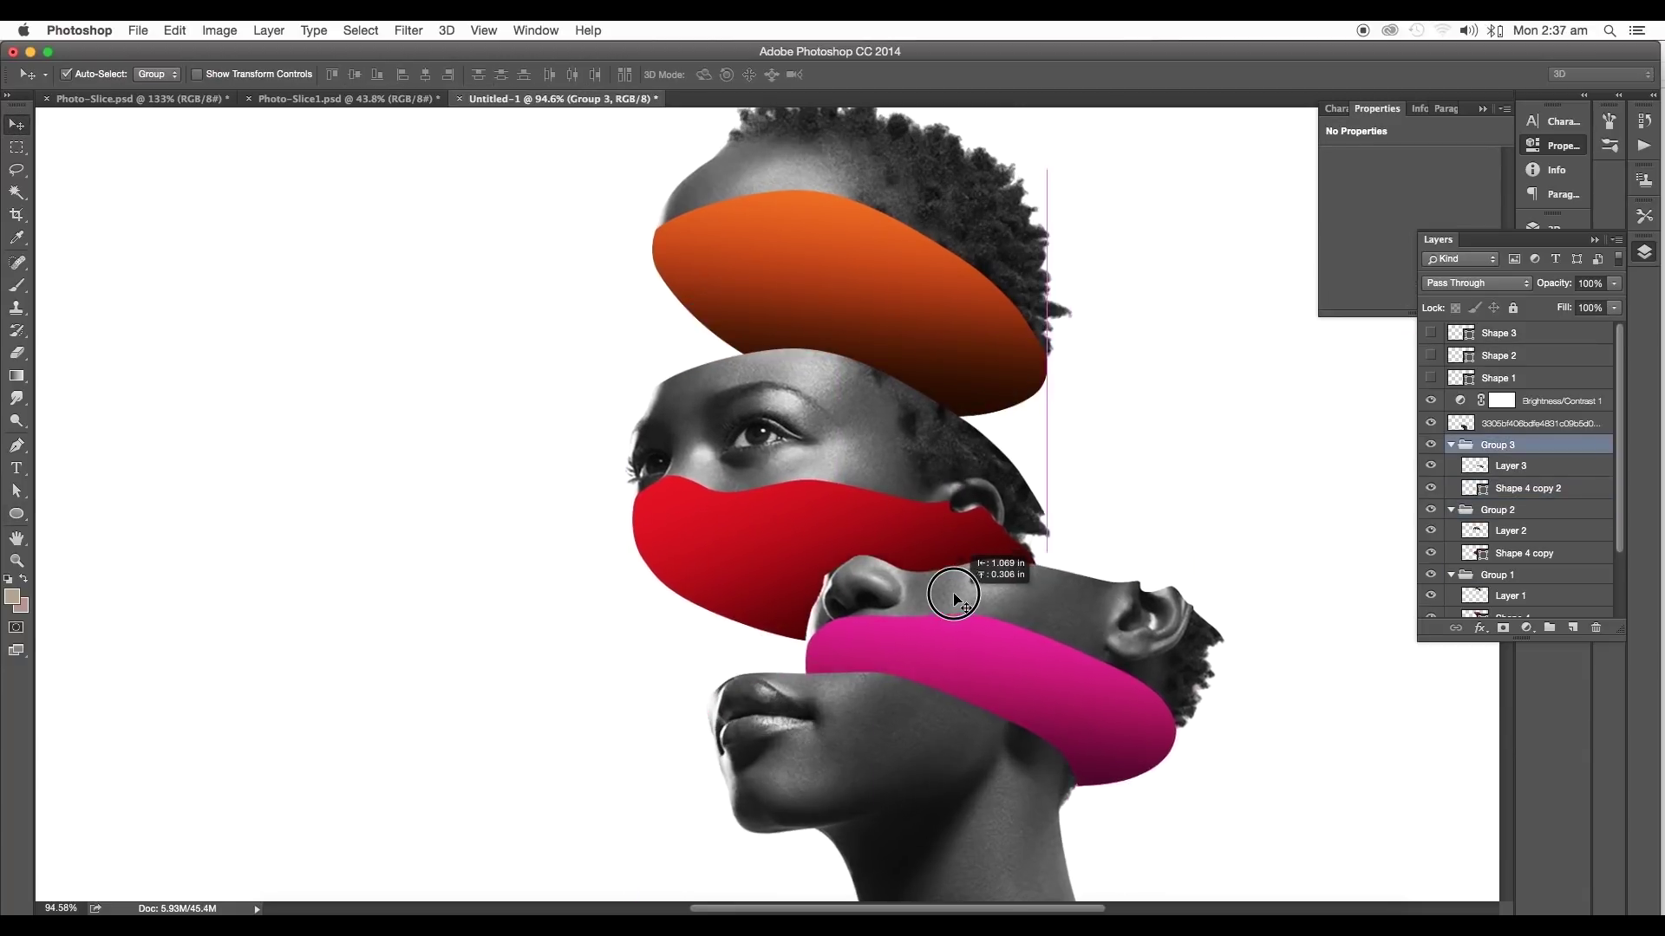
left_click_drag(969, 271, 1037, 323)
Fine-tune the slice offsets, nudging the top orange slice further right
scroll(1039, 325, "down", 3)
left_click_drag(1059, 429, 978, 502)
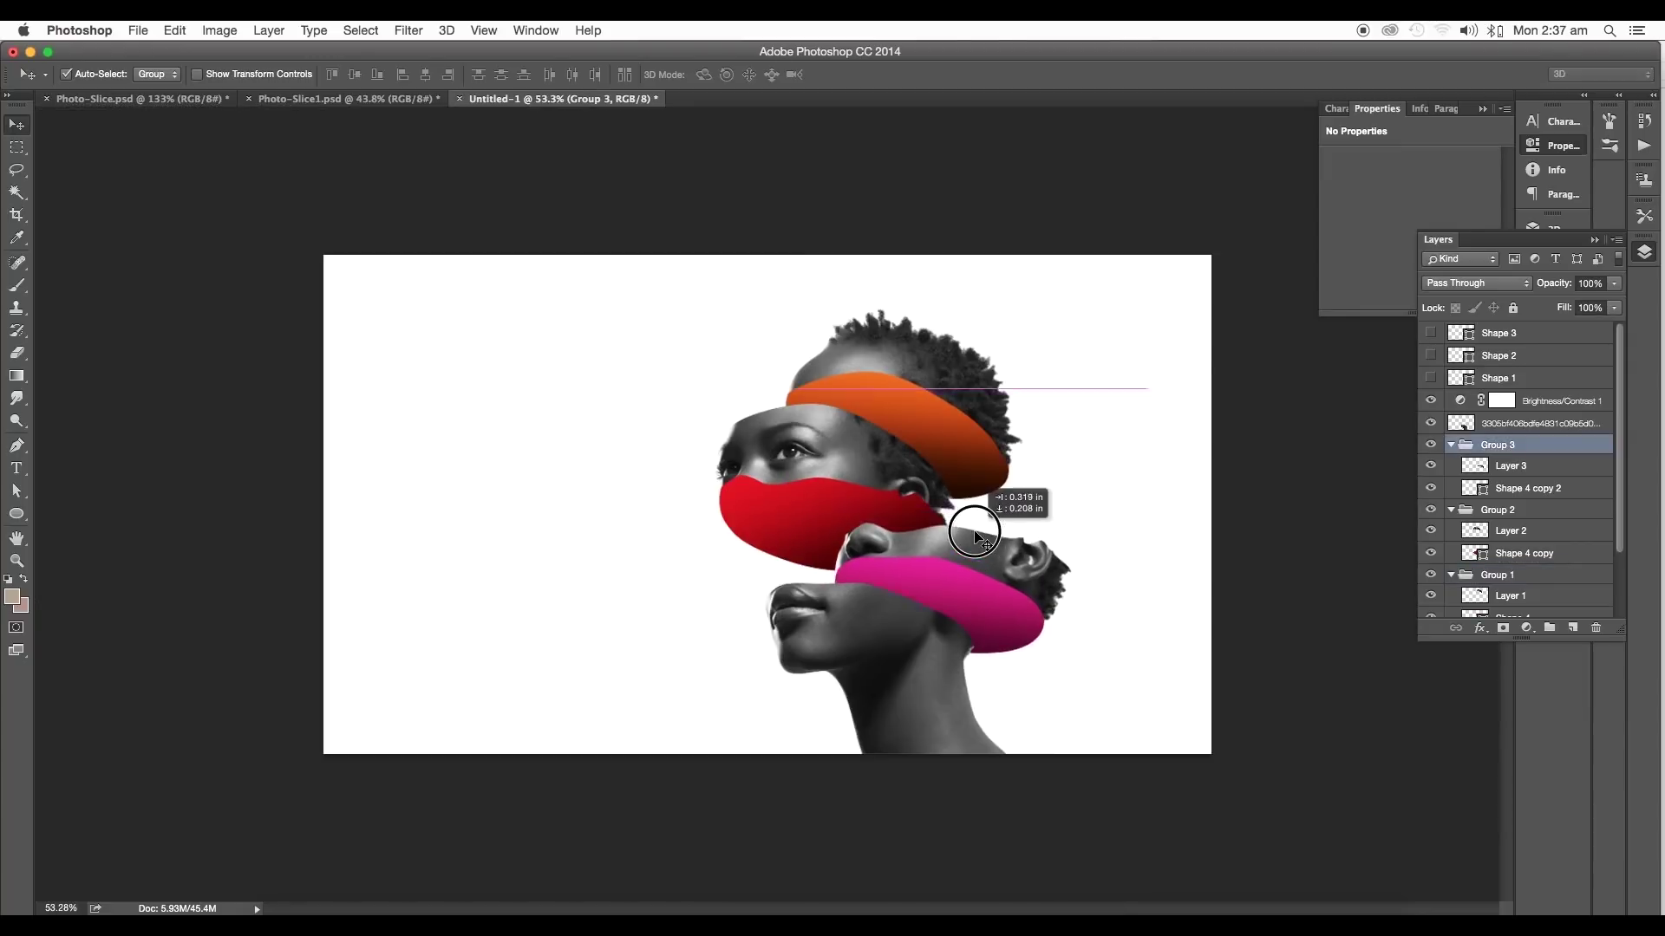
left_click_drag(919, 377, 949, 393)
scroll(842, 471, "up", 3)
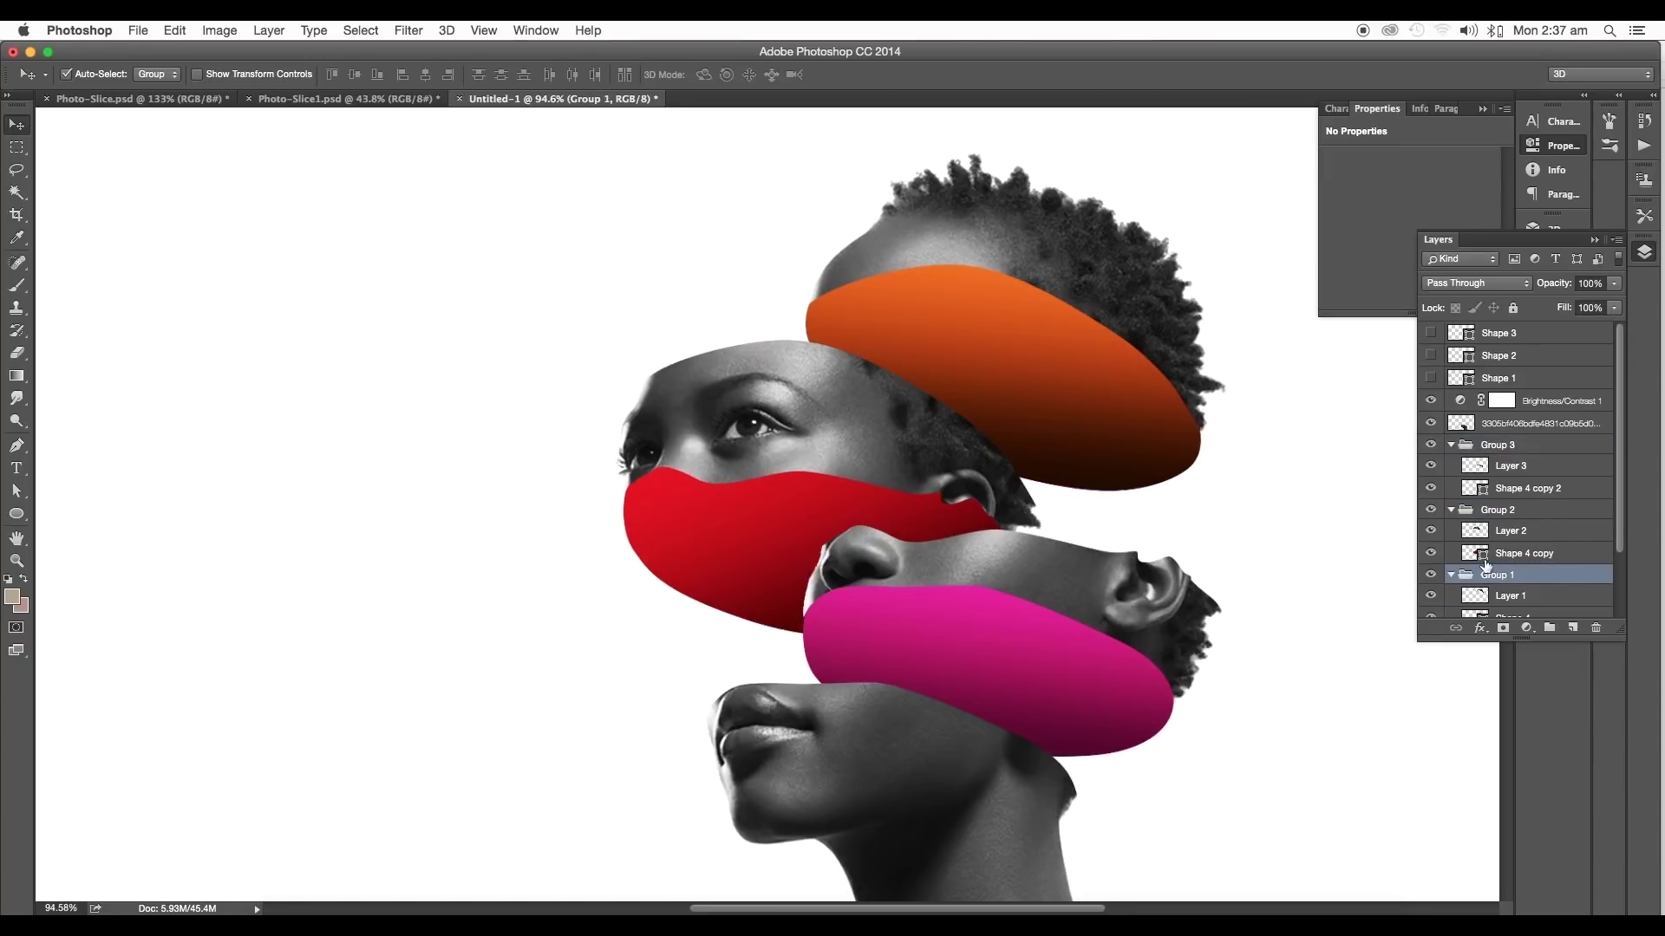
left_click(1484, 555)
Reshape the magenta band's lower edge by direct-editing its outline
left_click(15, 492)
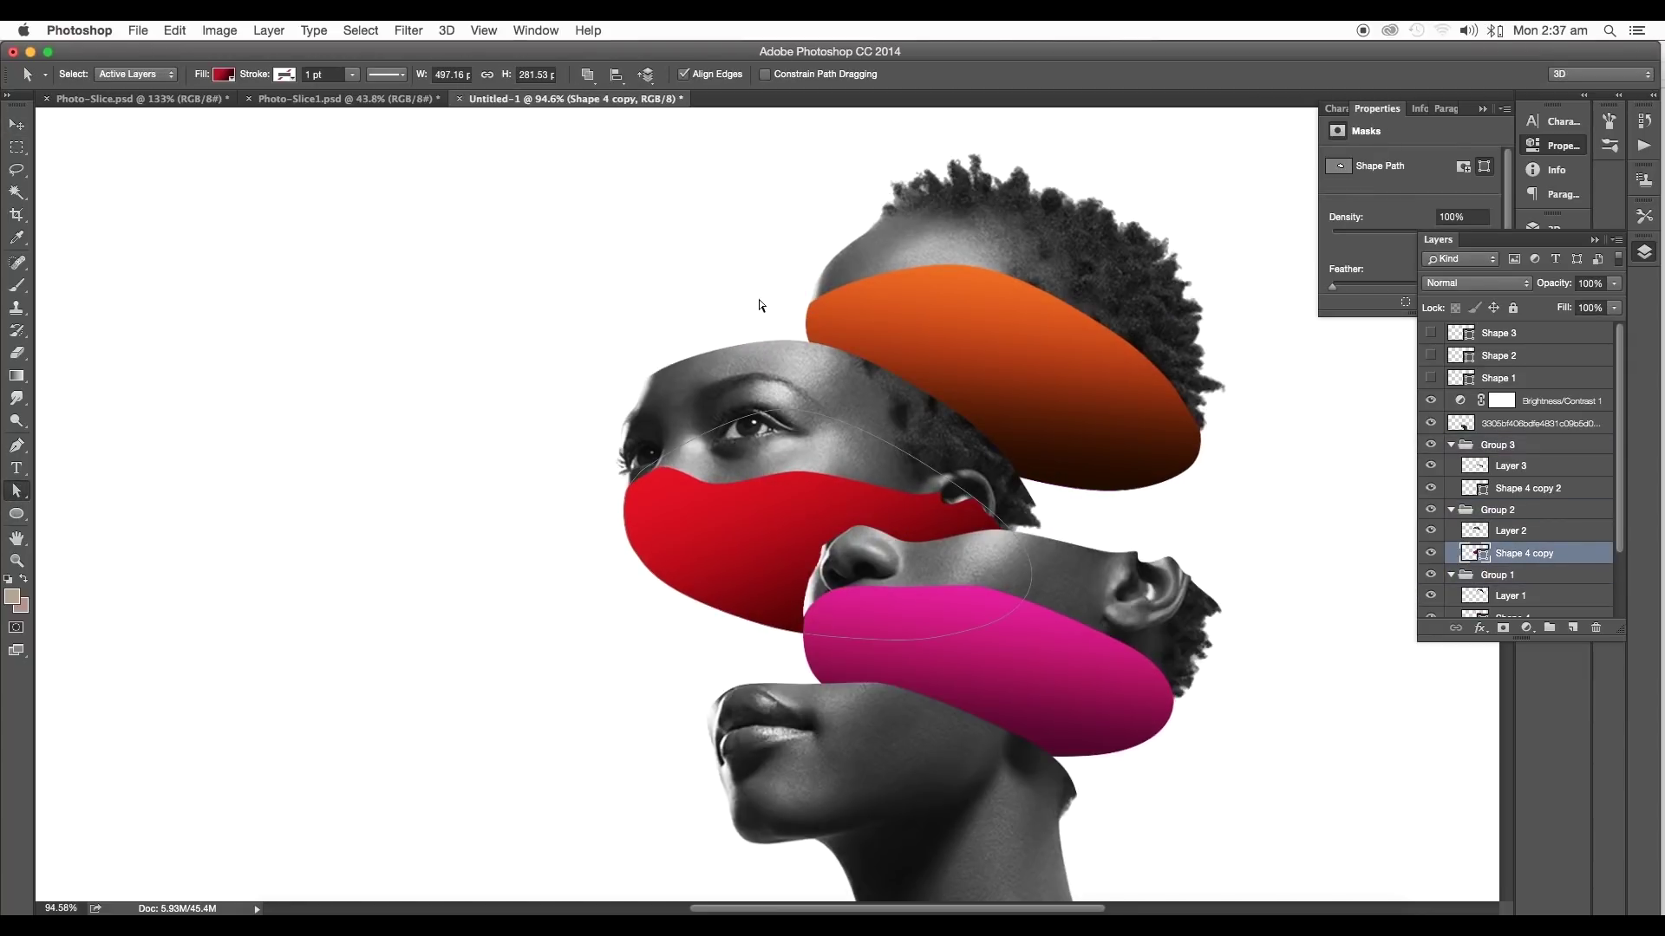
left_click(791, 609)
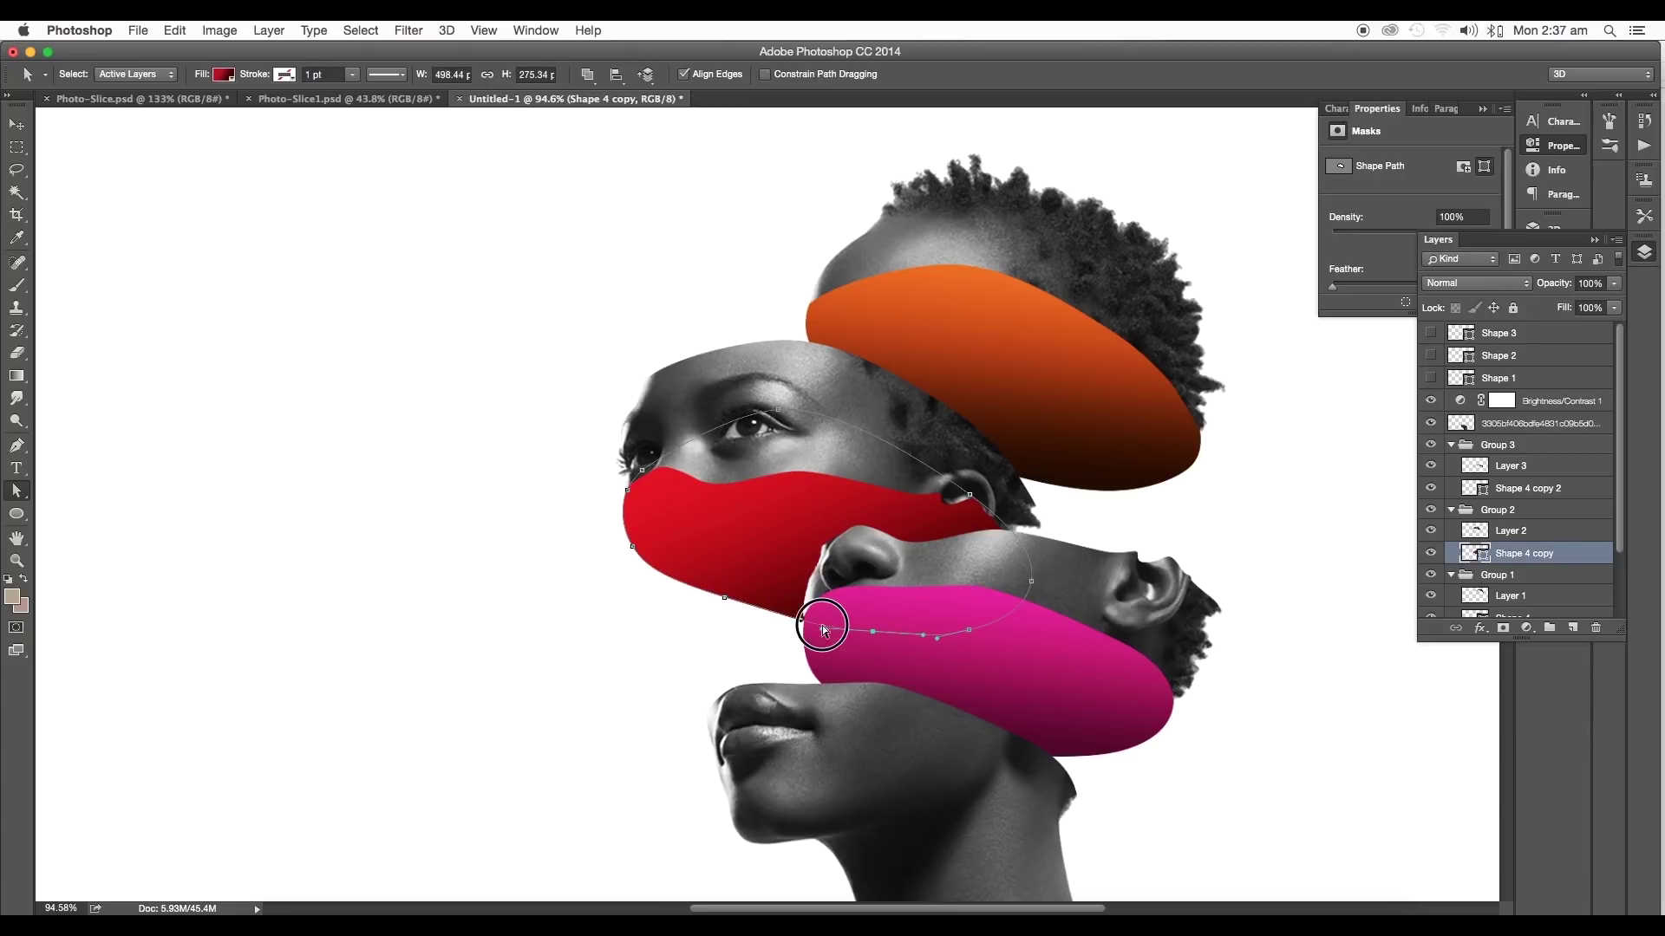
left_click(1115, 675)
left_click(815, 677)
left_click_drag(815, 674, 1046, 747)
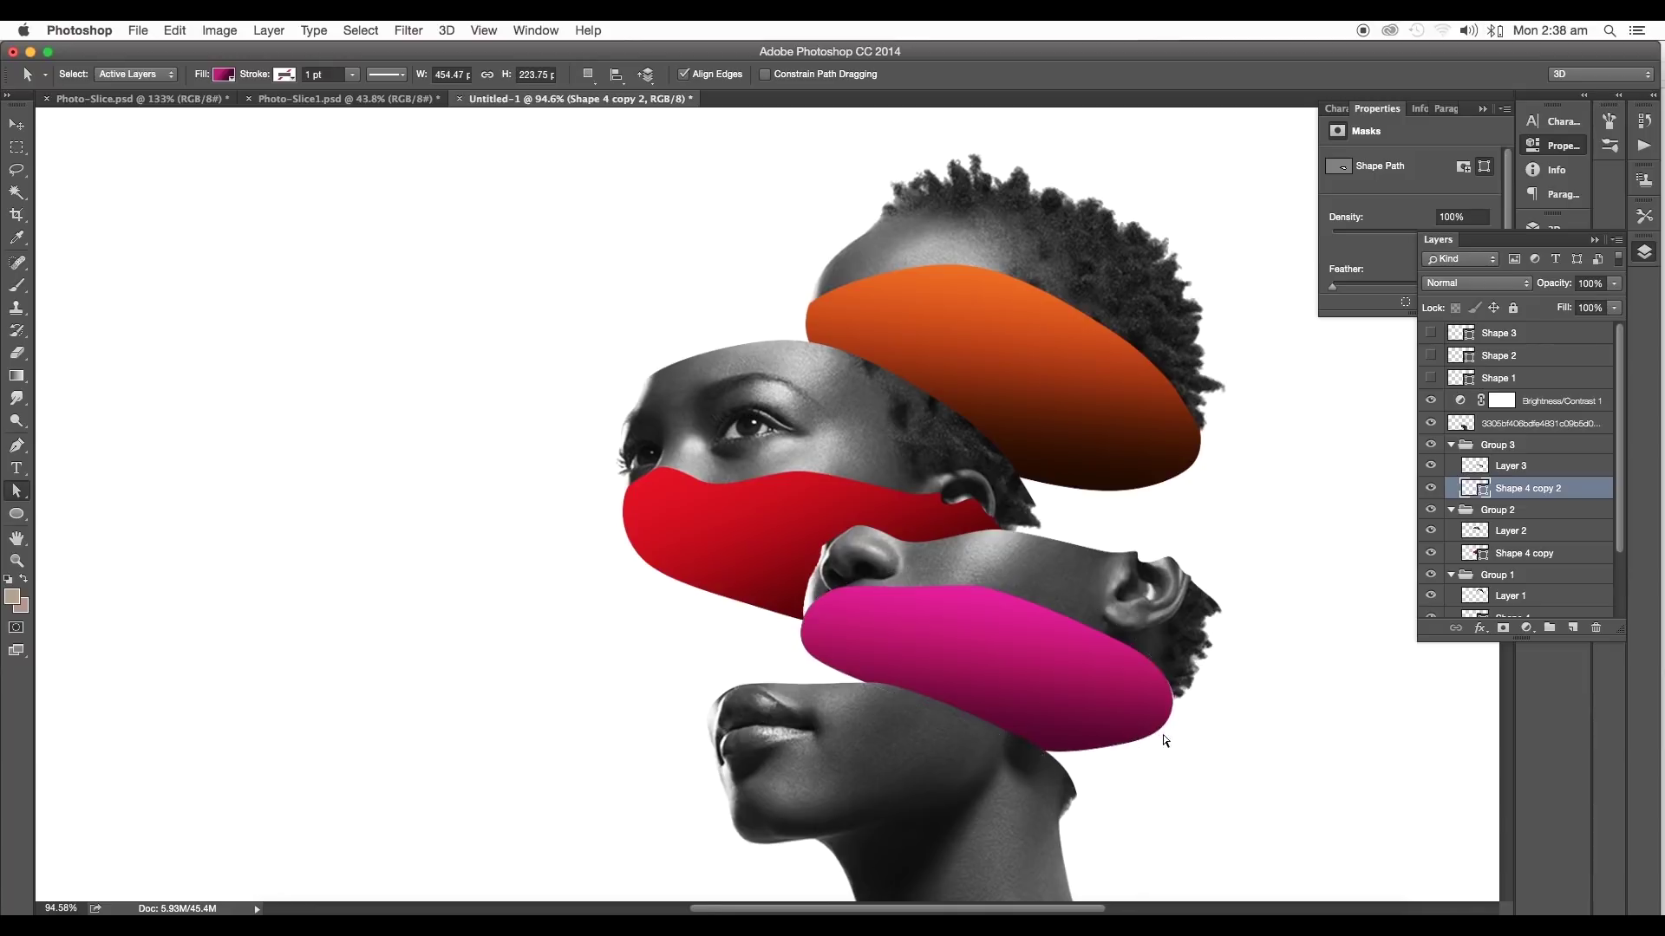
Pull out the orange oval's left point, reshape its lower curve, and deselect the path
left_click_drag(733, 403, 734, 409)
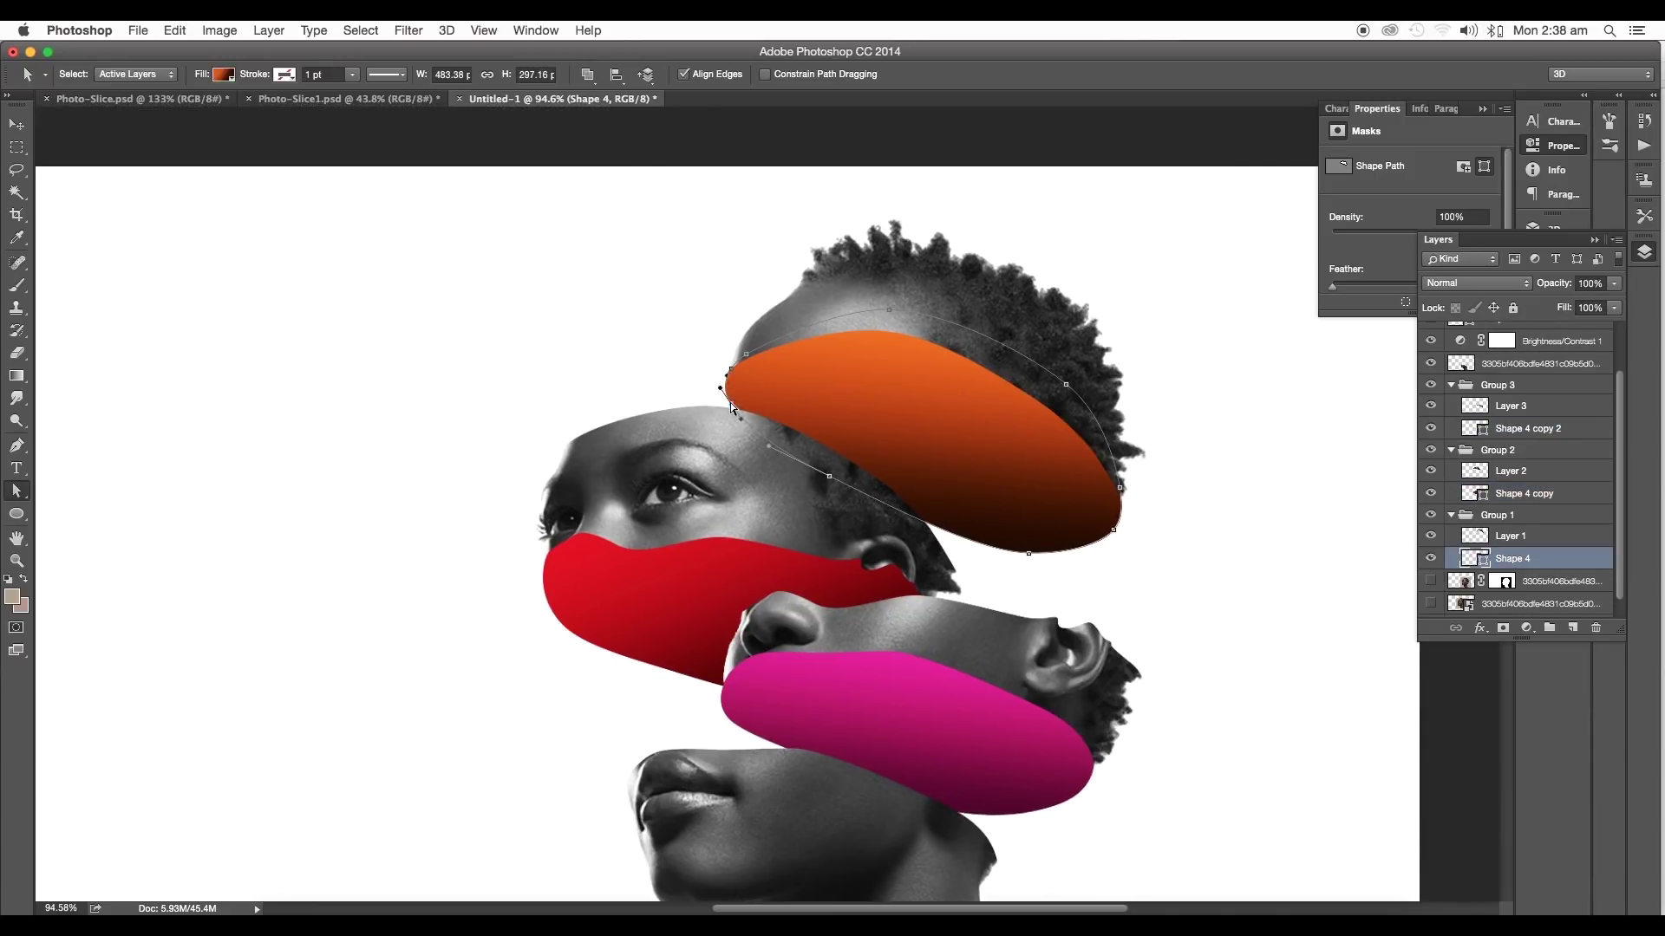
left_click_drag(1047, 570, 835, 475)
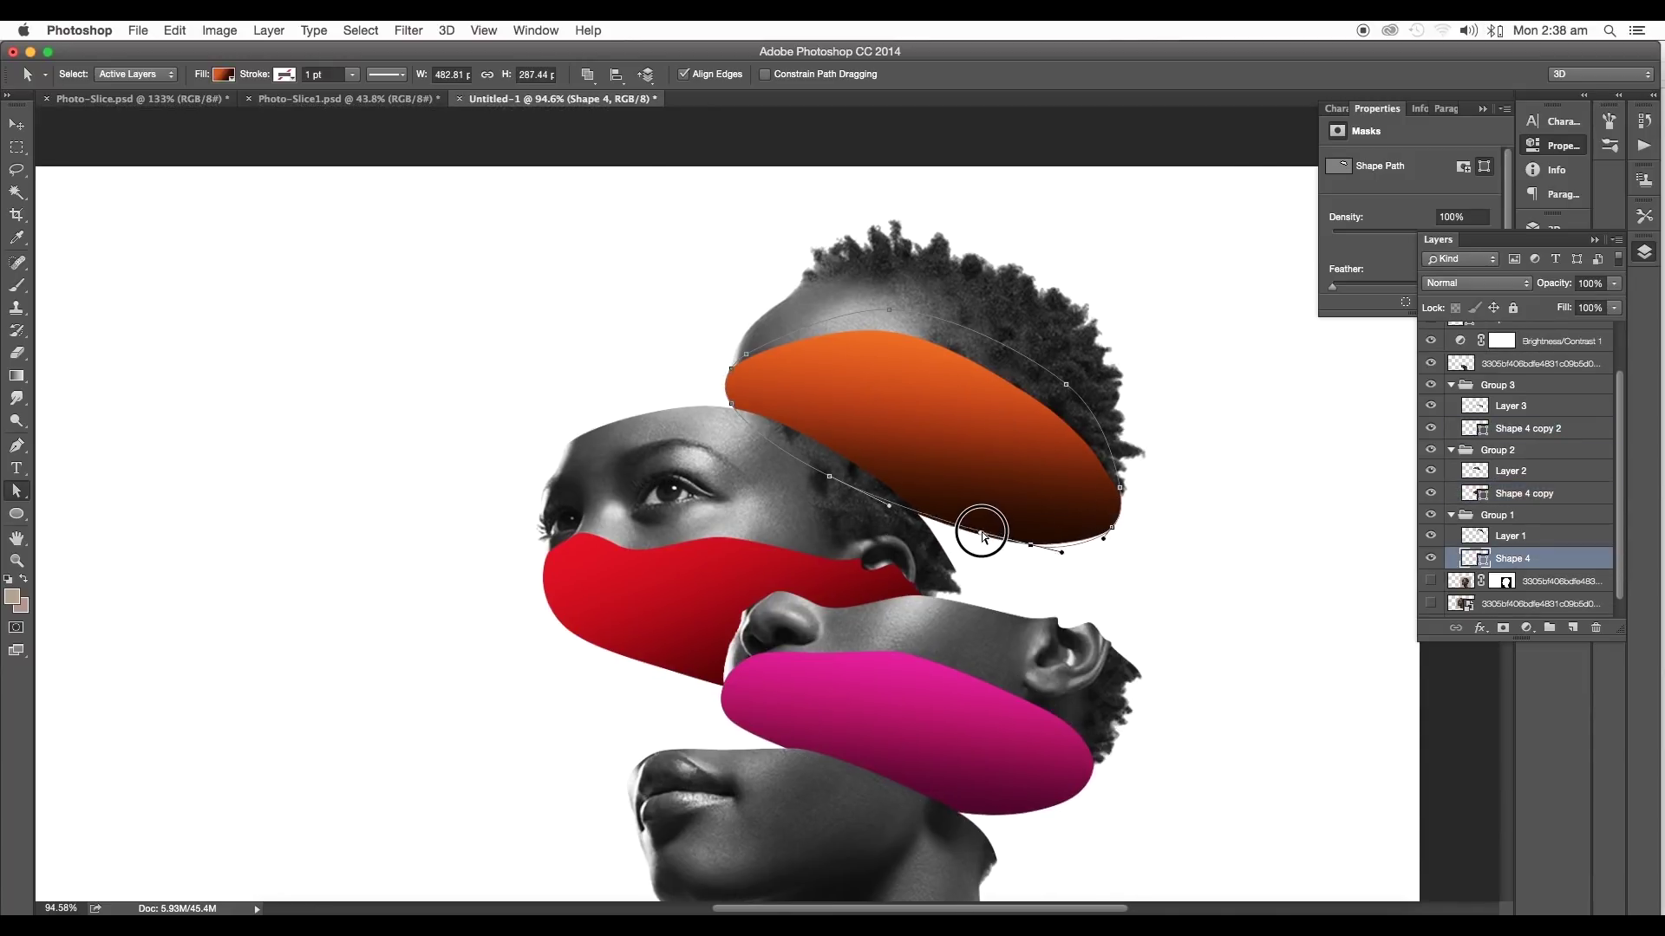
key("v")
left_click(316, 283)
scroll(607, 373, "down", 5)
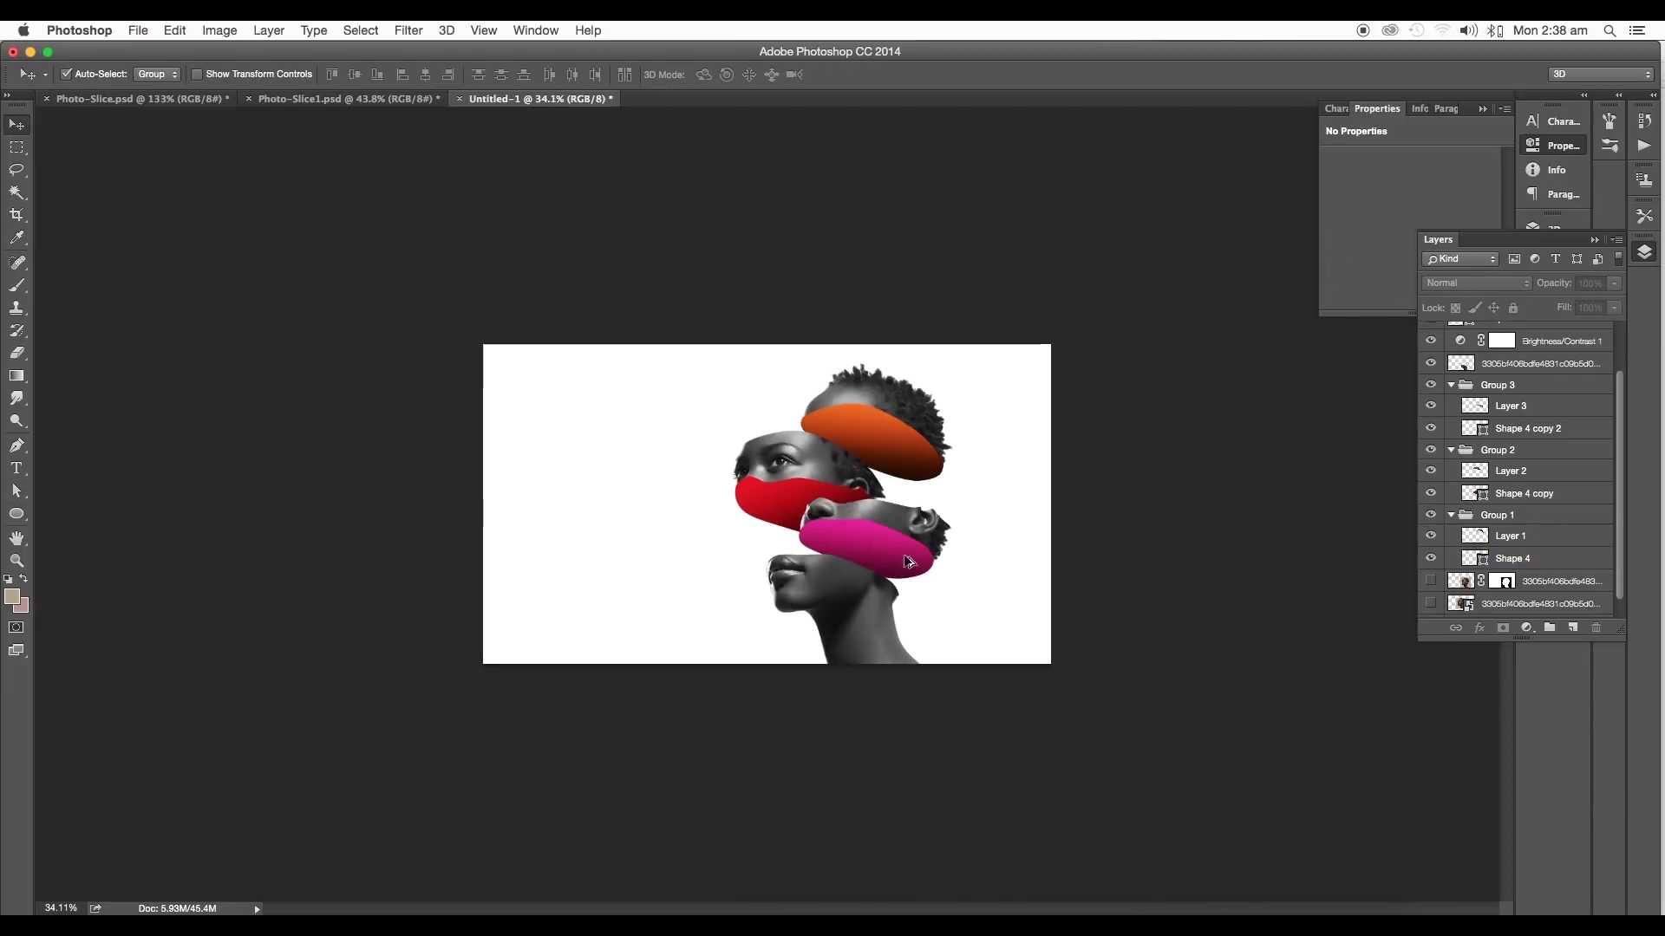
scroll(916, 473, "up", 3)
Rotate the red oval's gradient fill angle
scroll(903, 454, "up", 3)
left_click(994, 438)
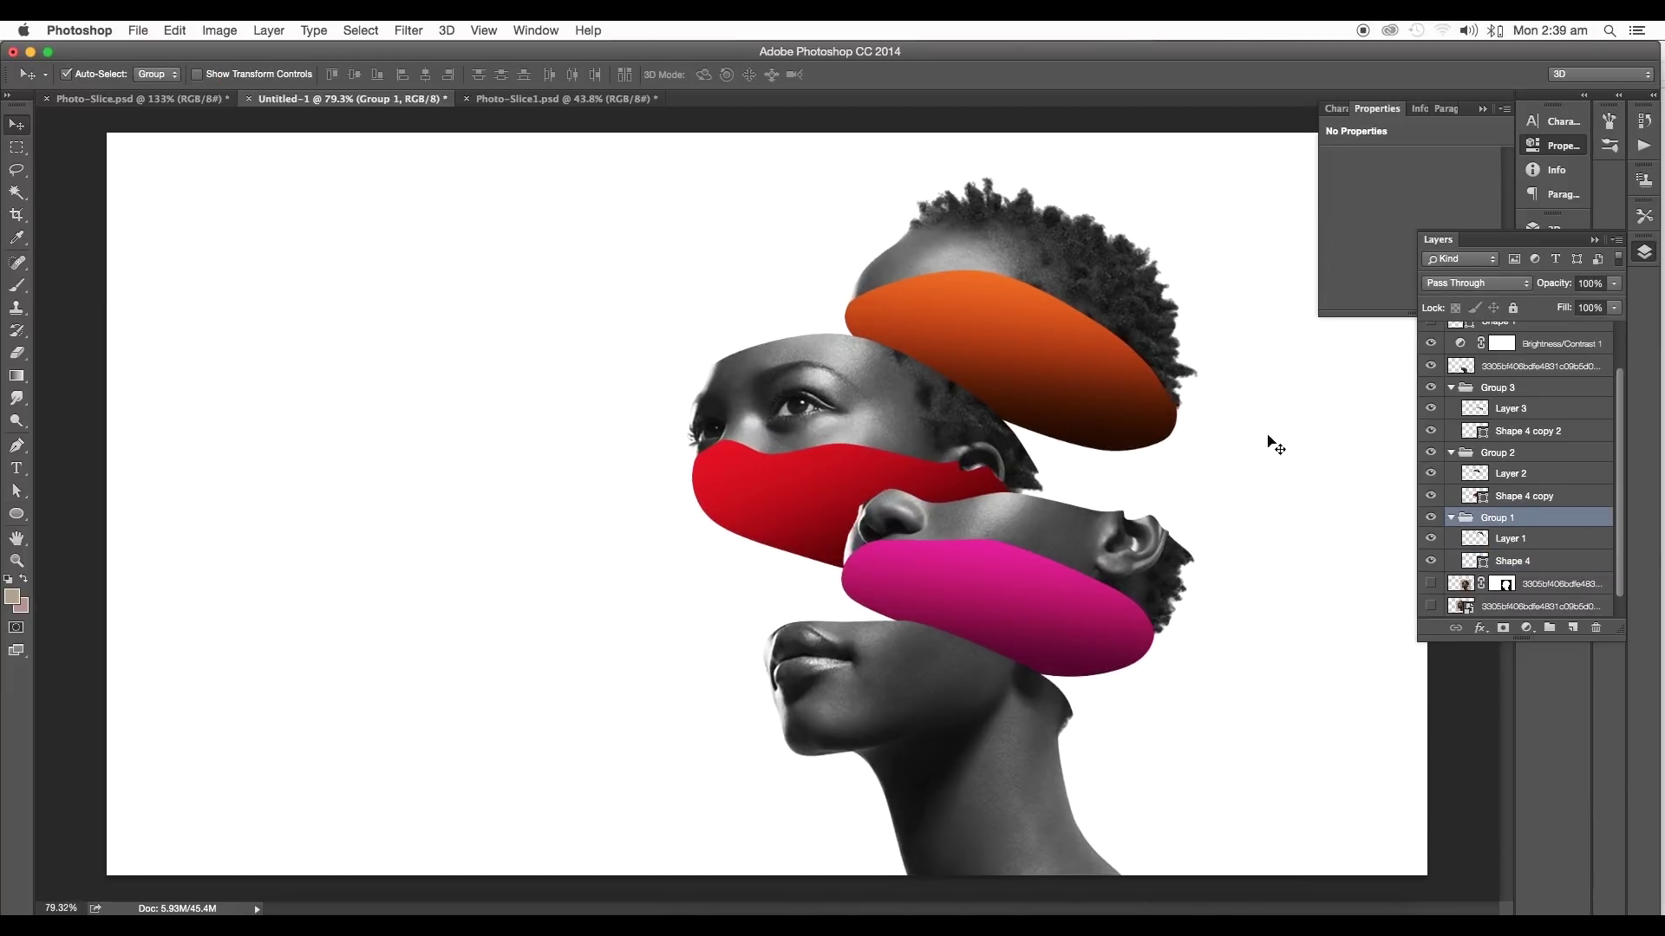
scroll(873, 315, "up", 1)
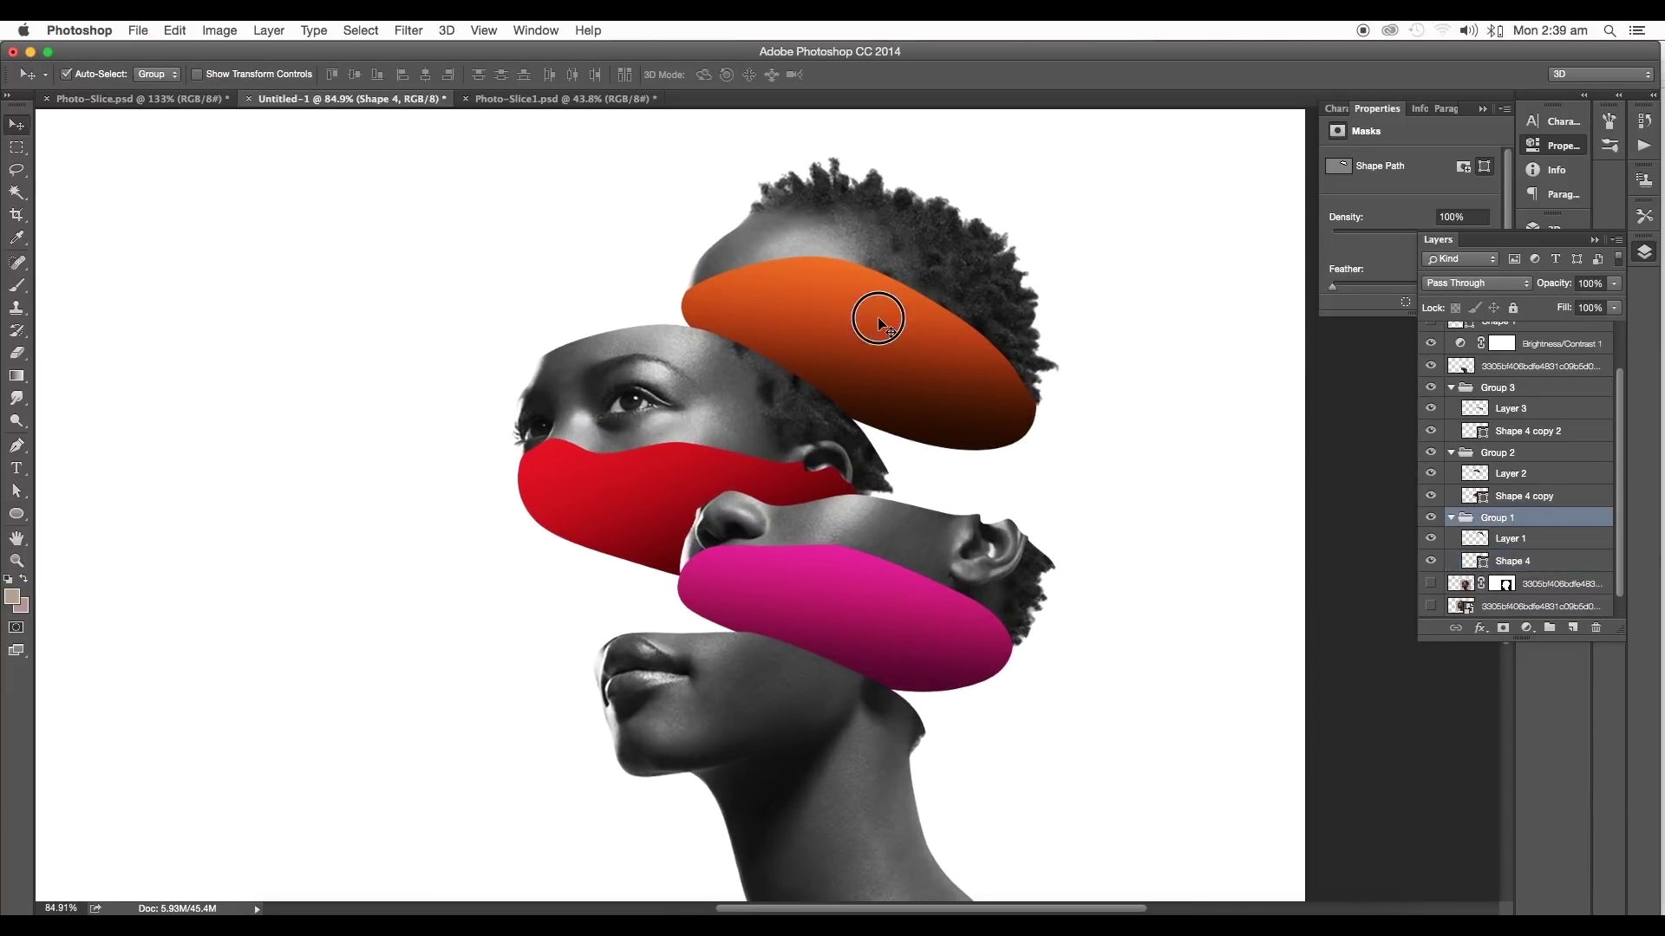
double_click(1482, 497)
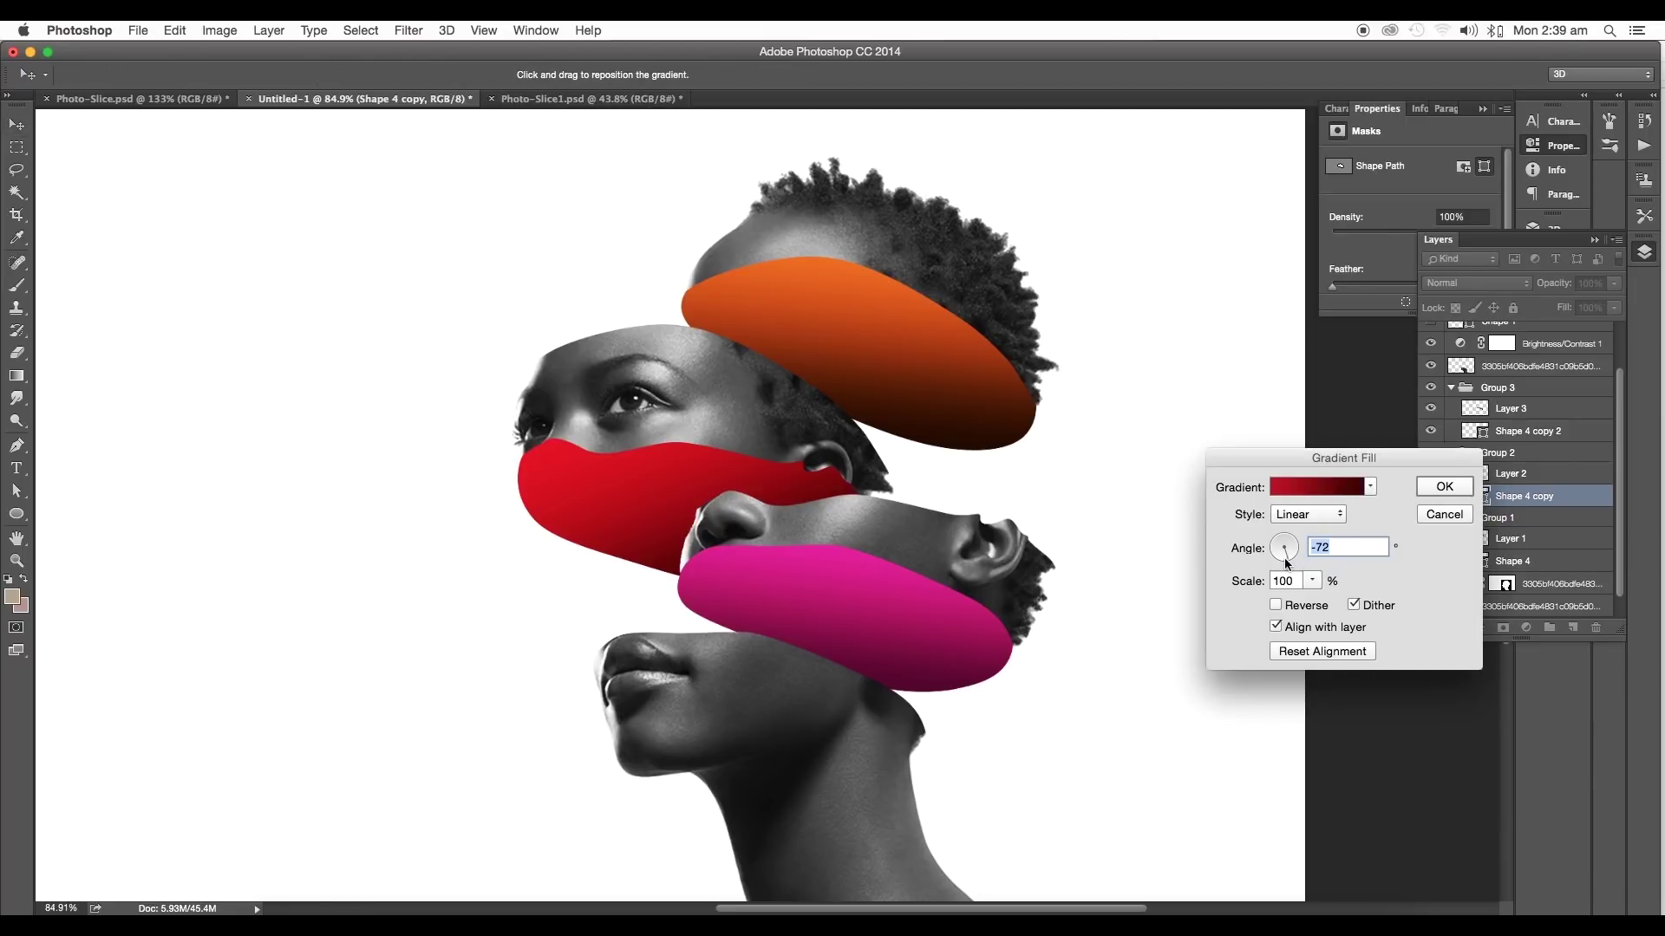
left_click_drag(1288, 553, 1285, 567)
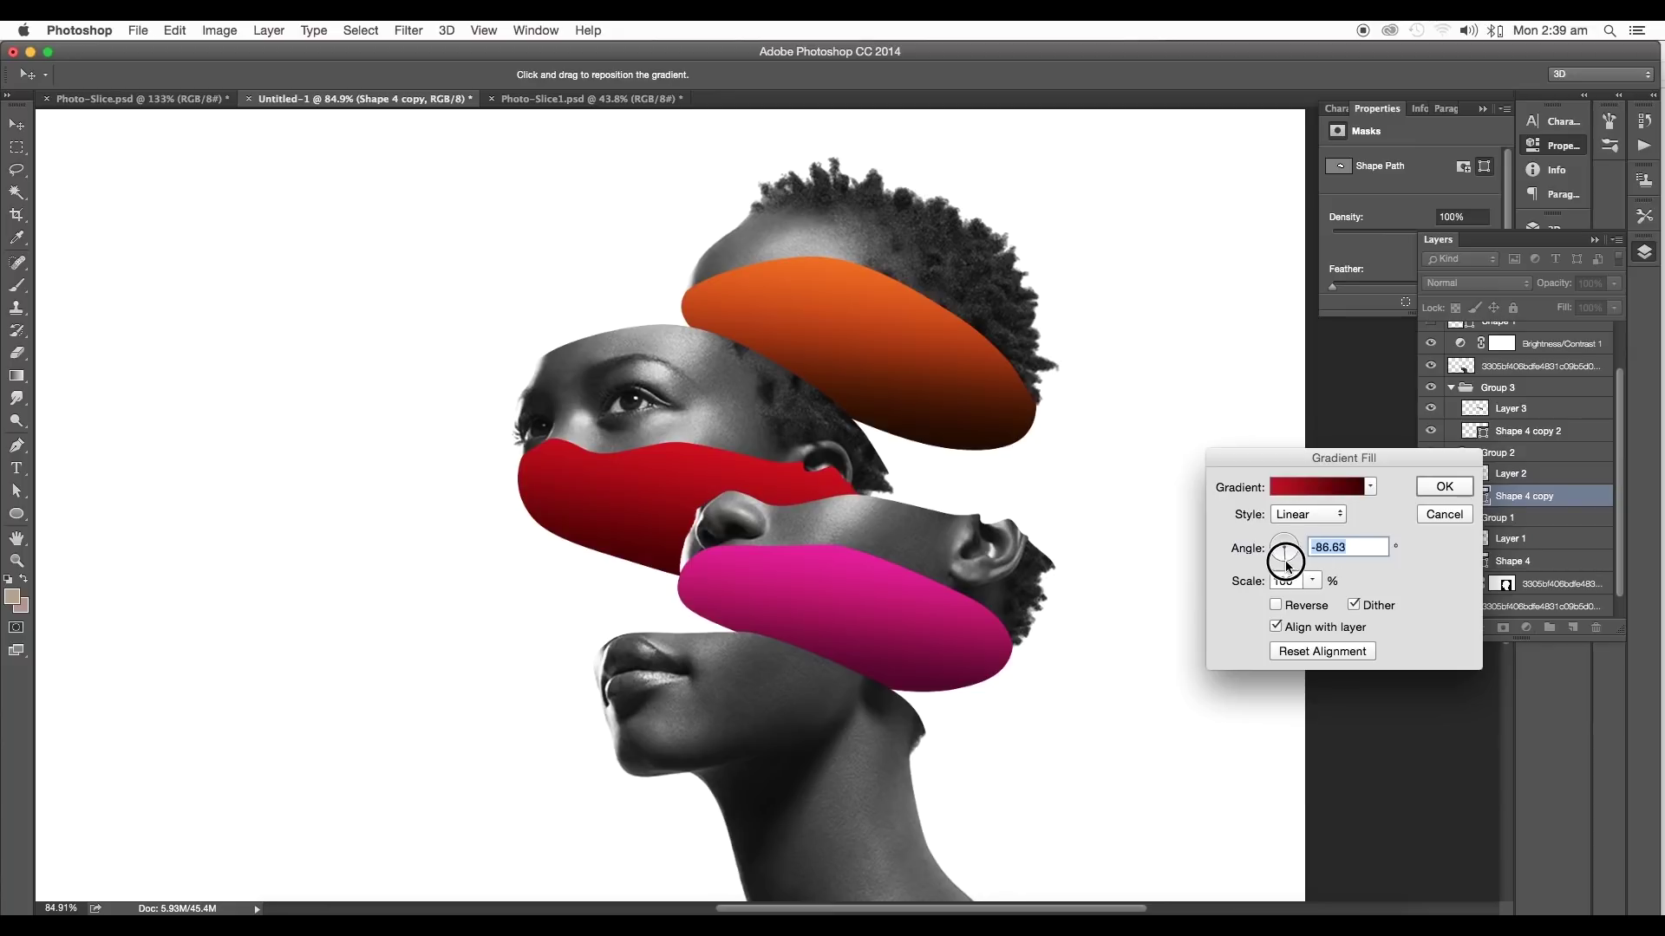
left_click(1431, 490)
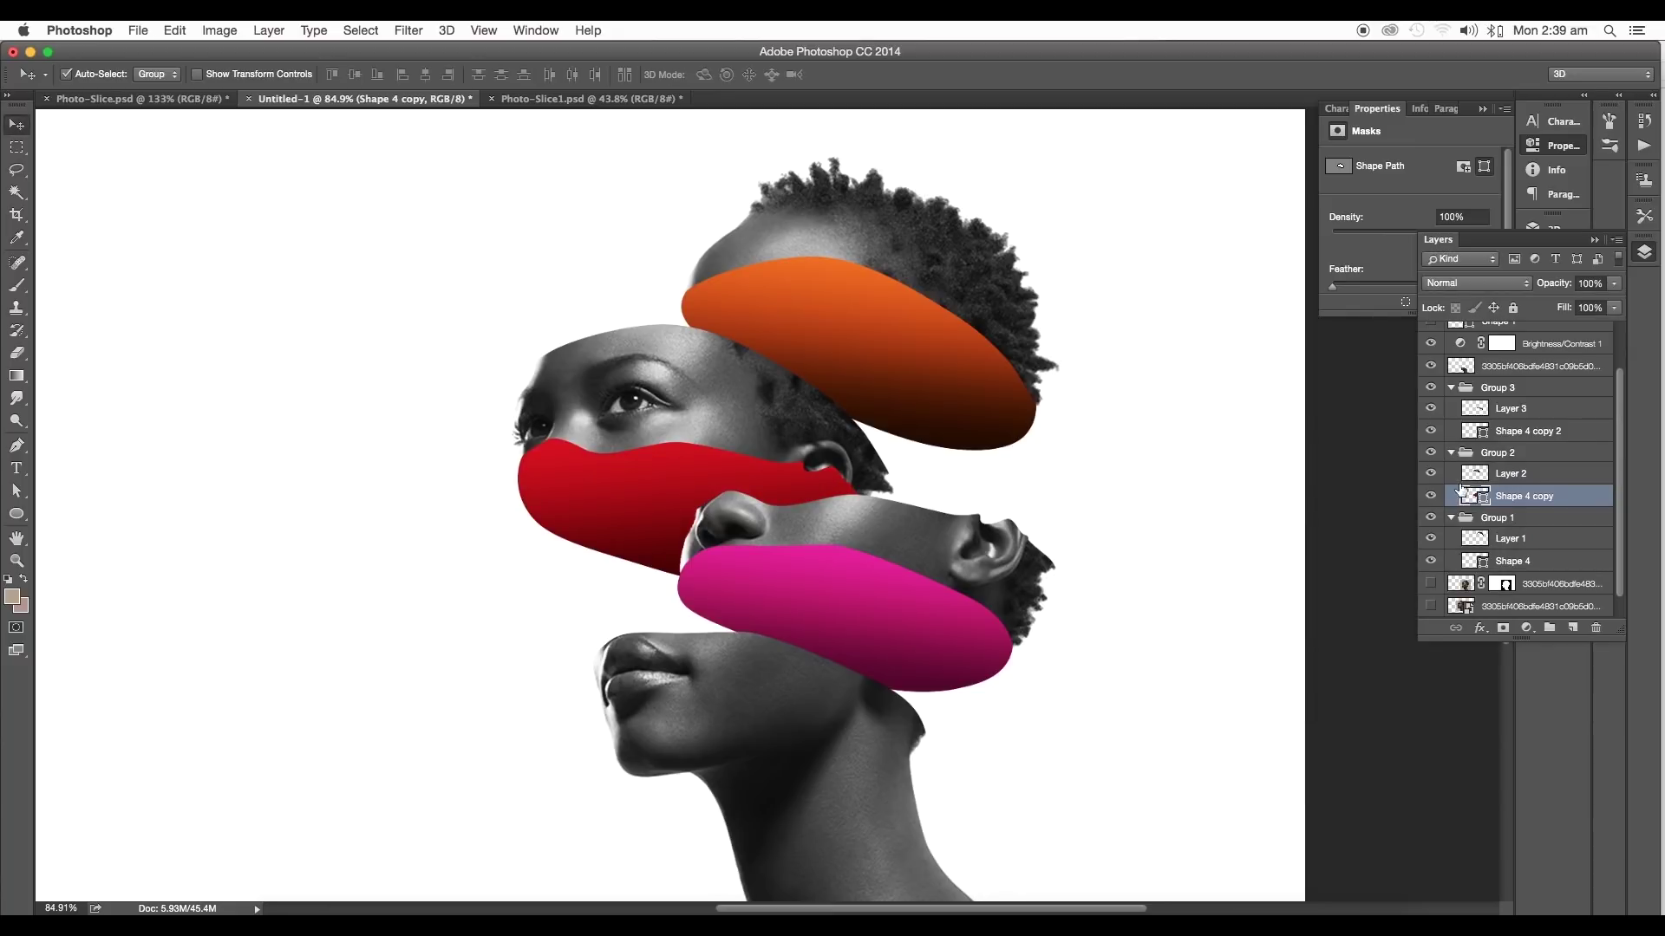
Rotate the magenta oval's gradient and move its dark colour stop inward
double_click(1475, 431)
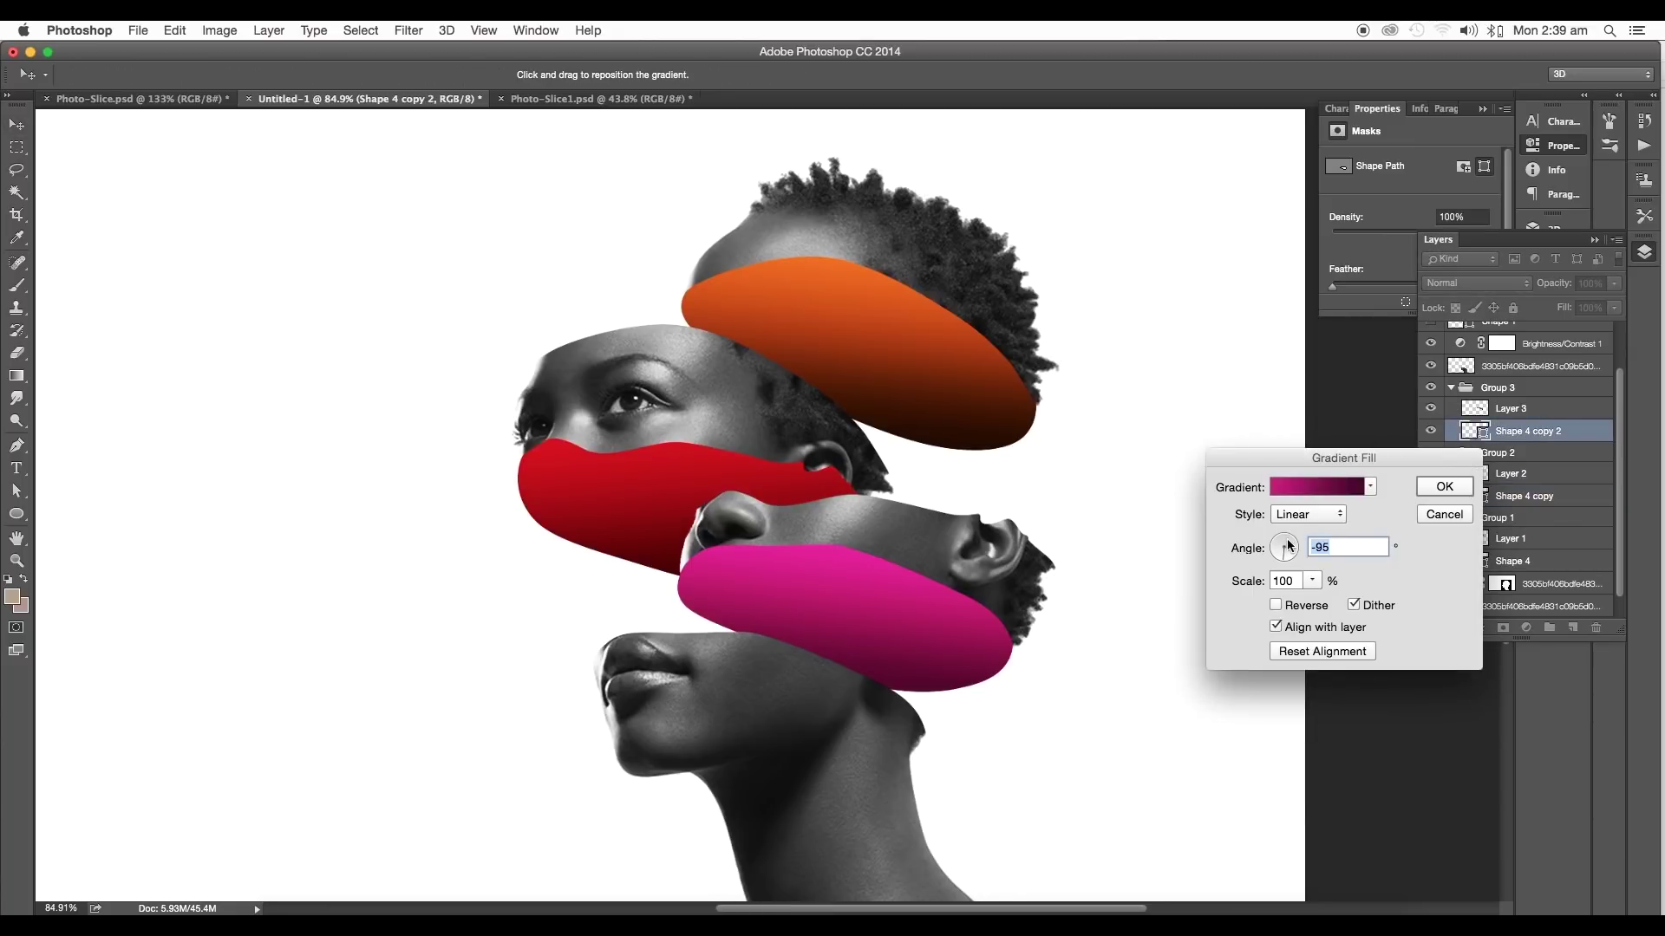
left_click_drag(1289, 546, 1285, 558)
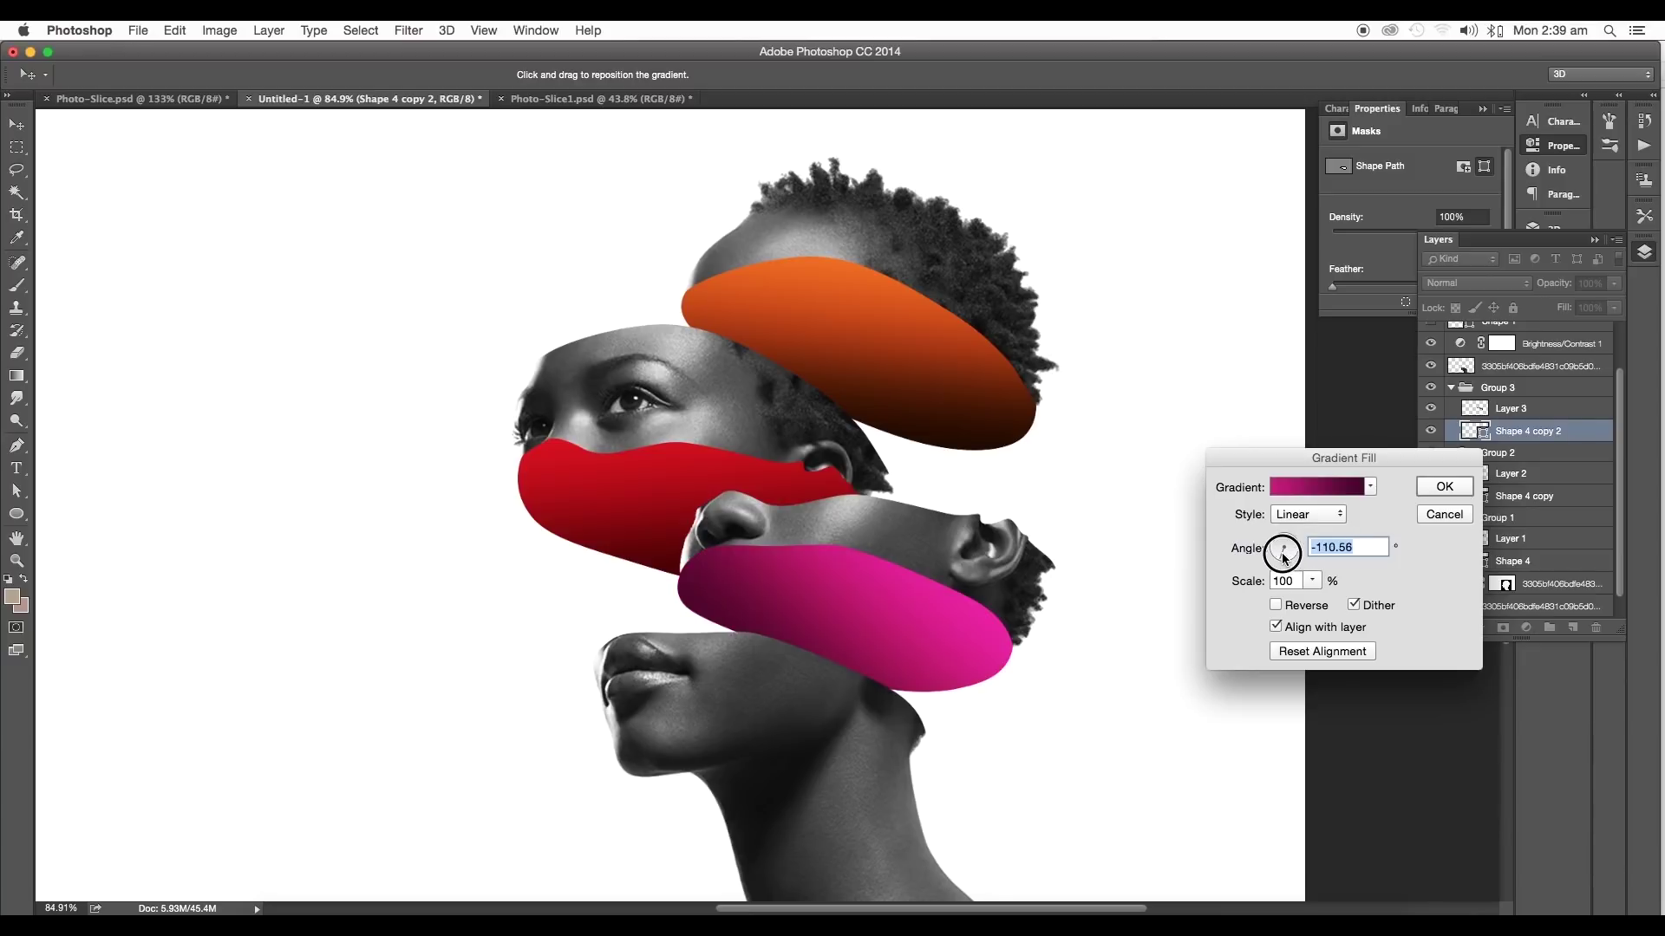
left_click(1315, 494)
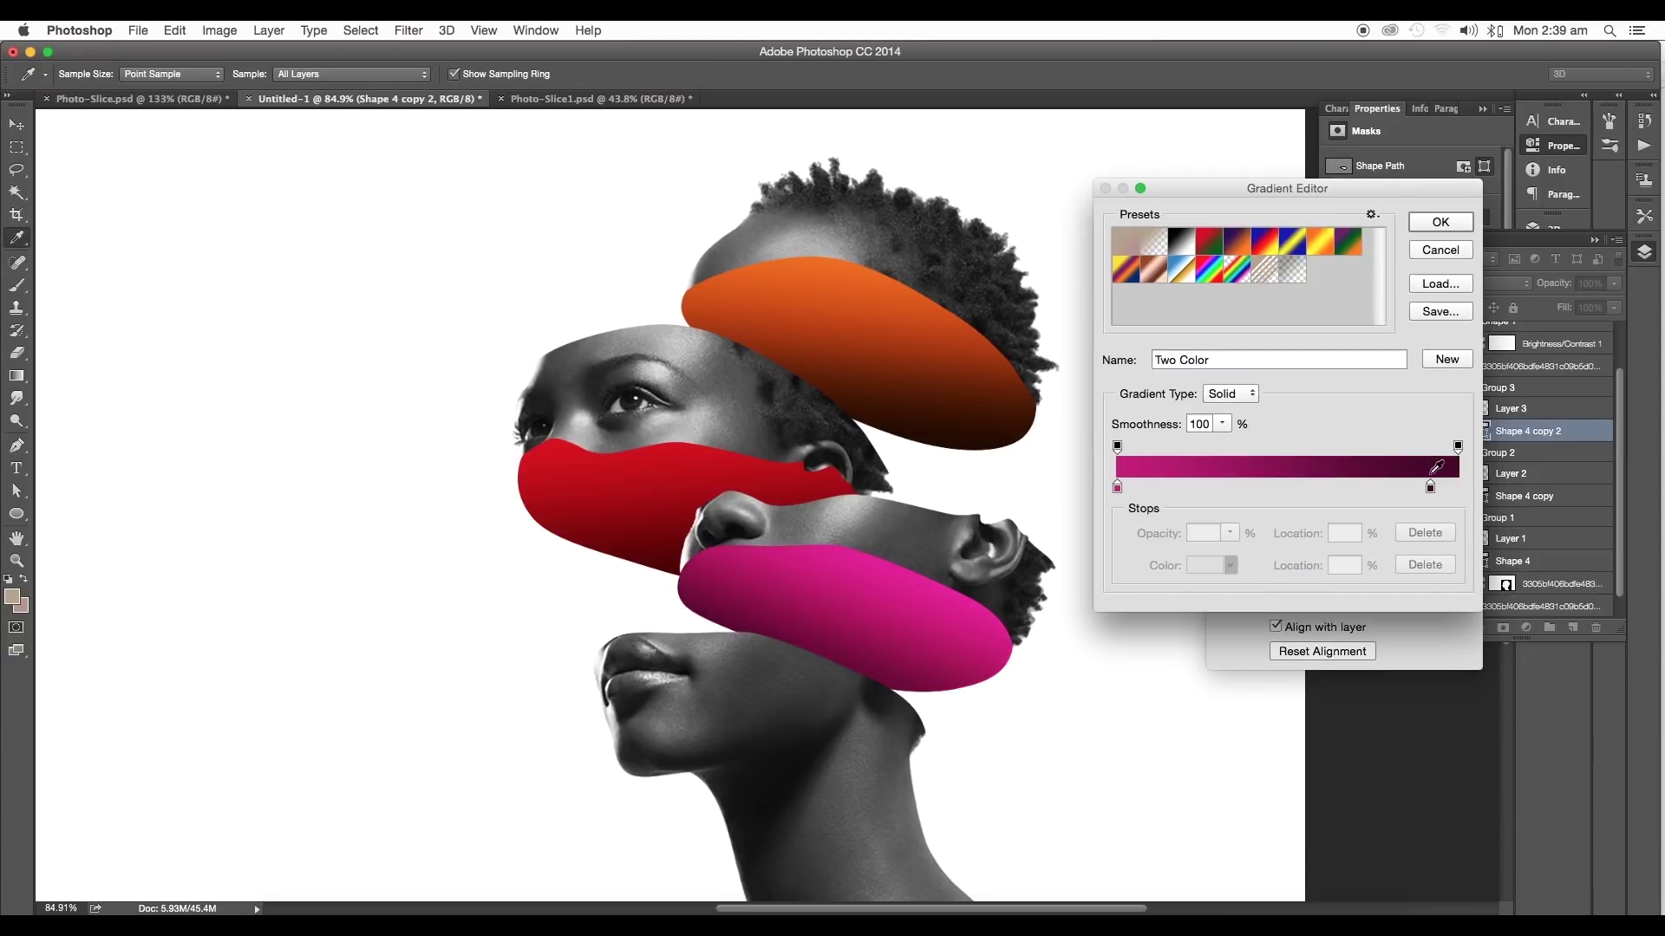
left_click_drag(1431, 491, 1371, 491)
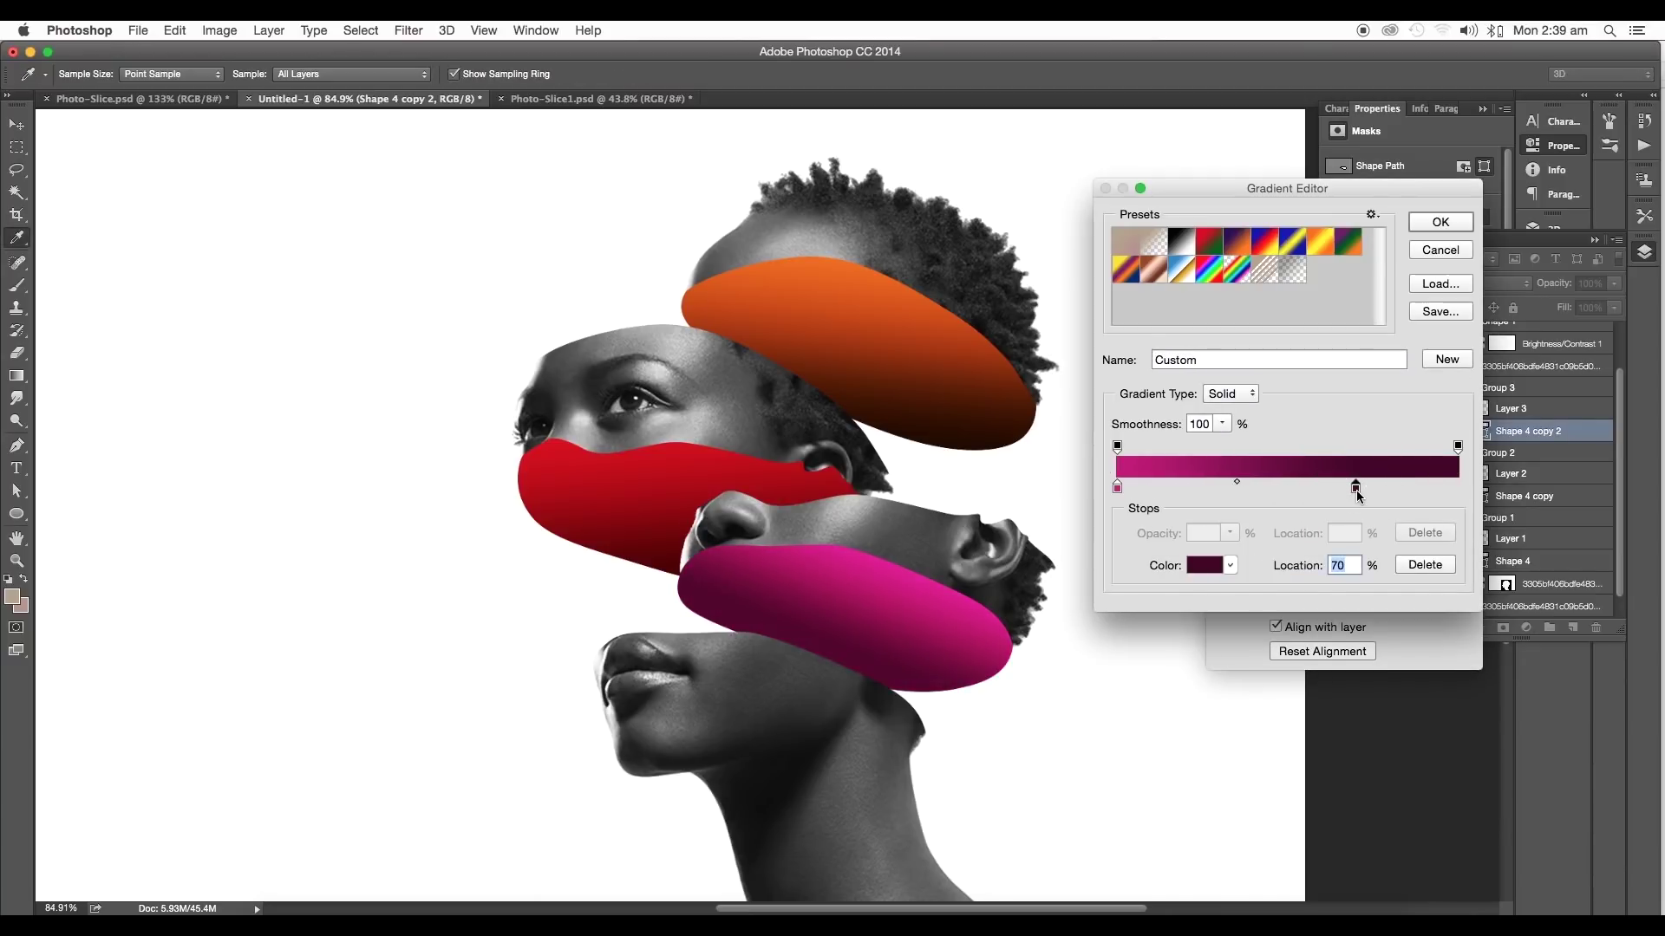
left_click(1440, 222)
left_click(1445, 486)
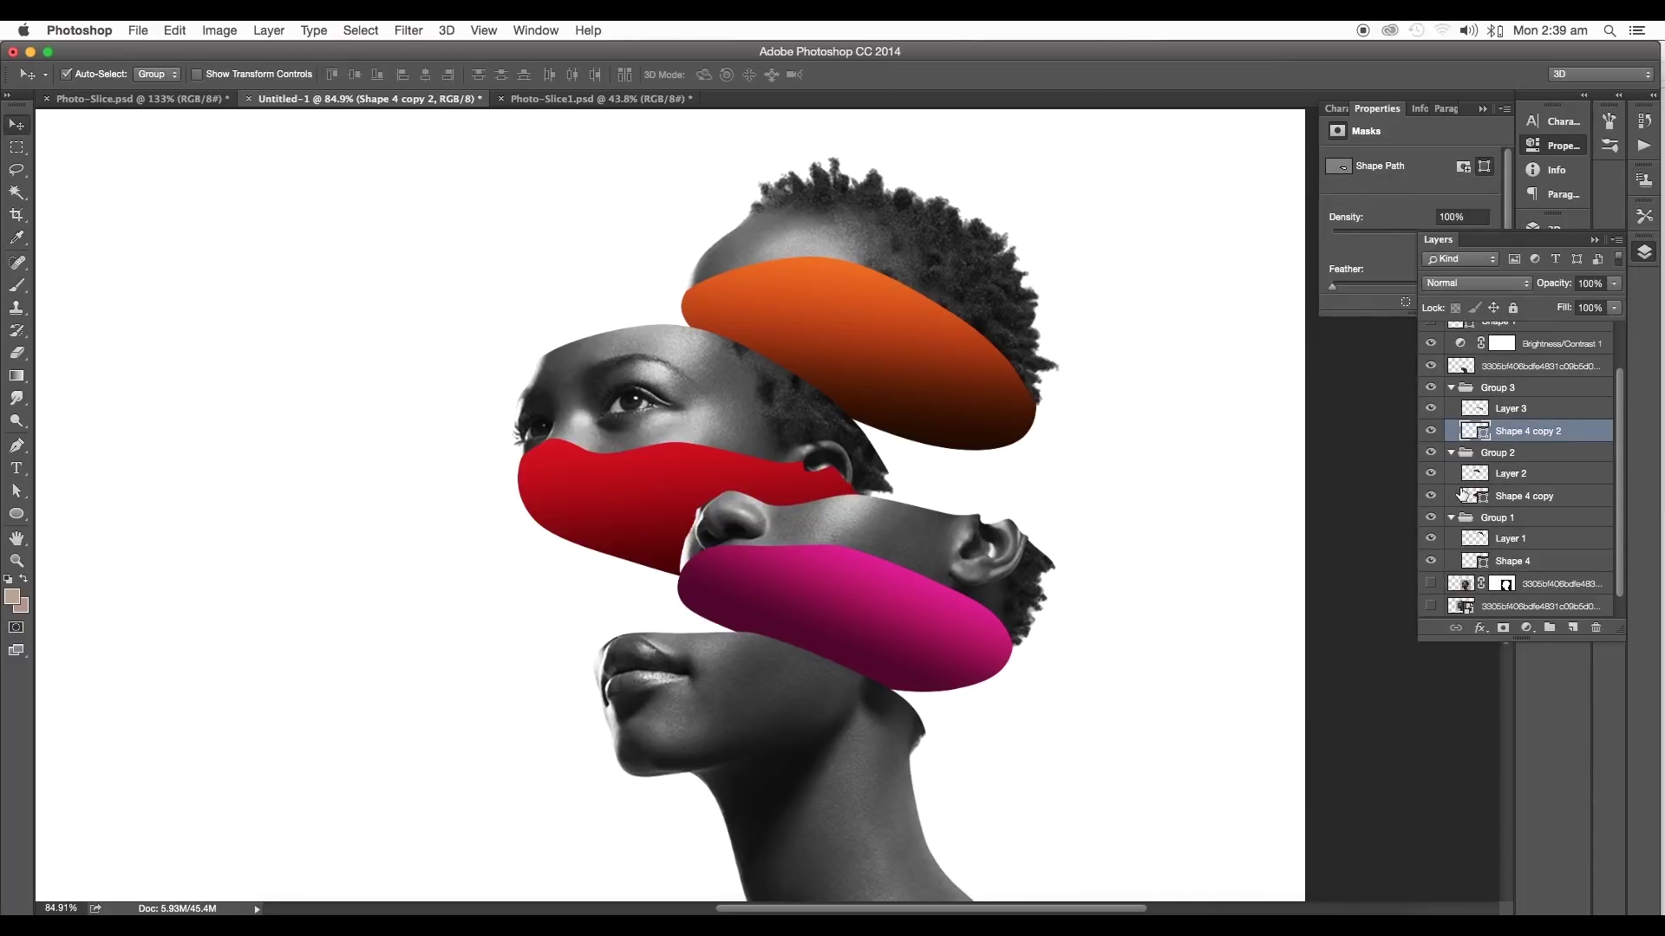
Angle the orange oval's gradient to about −119° with a dark stop at 82%
double_click(1485, 561)
left_click_drag(1285, 549, 1283, 562)
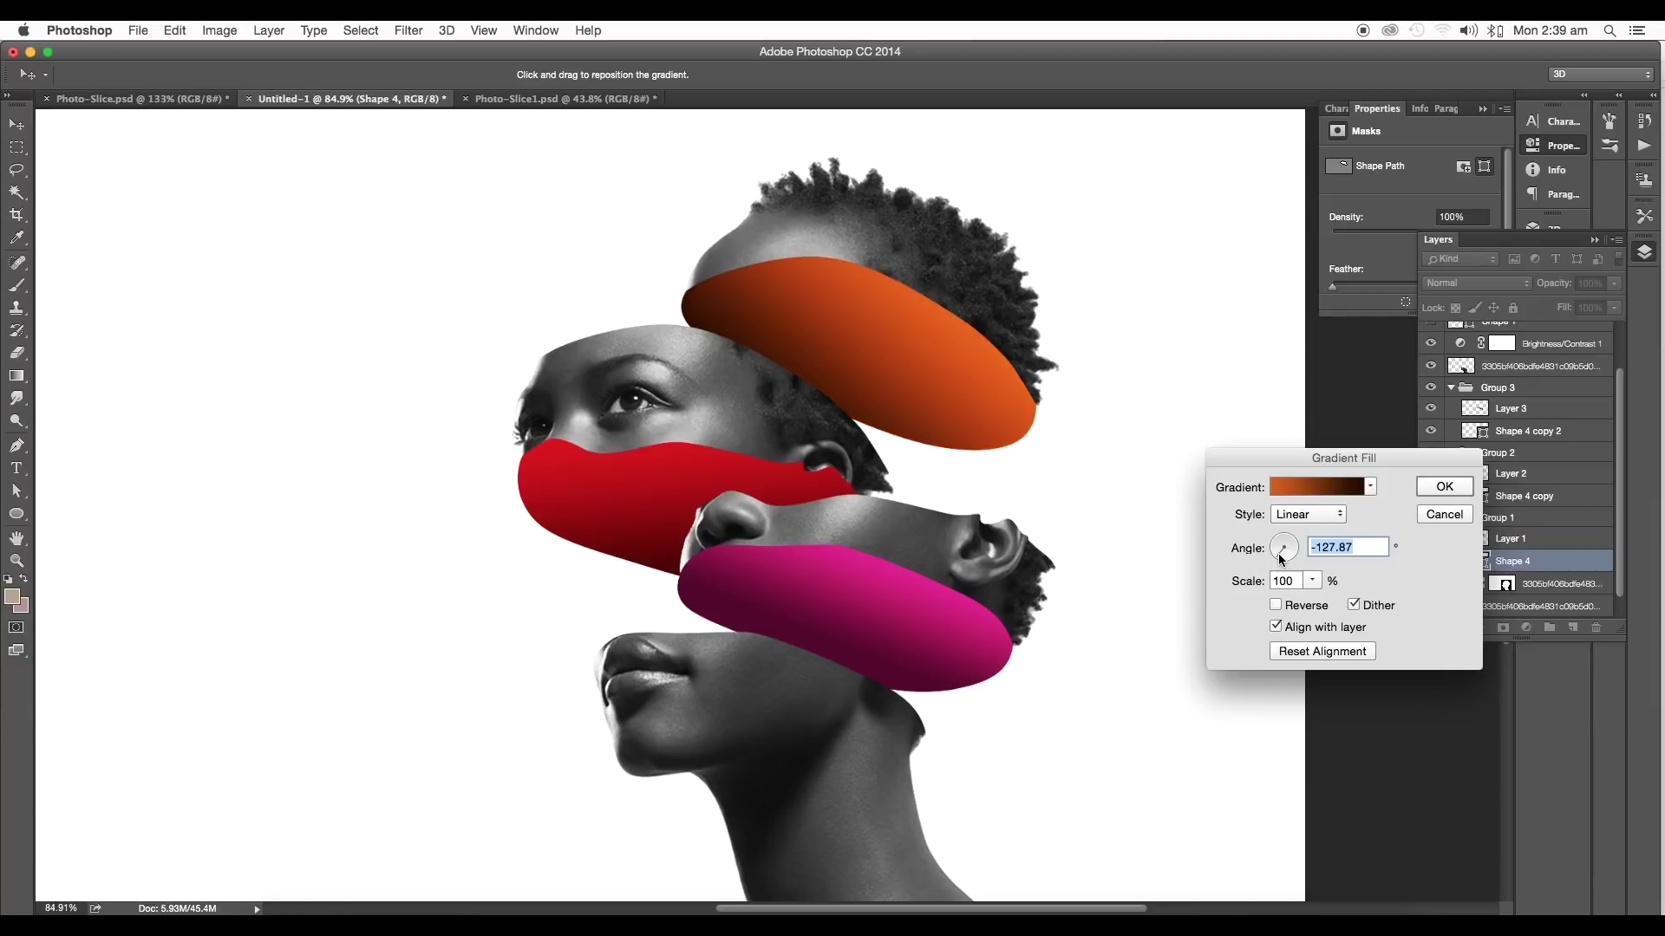
left_click(1314, 488)
left_click_drag(1431, 488, 1397, 490)
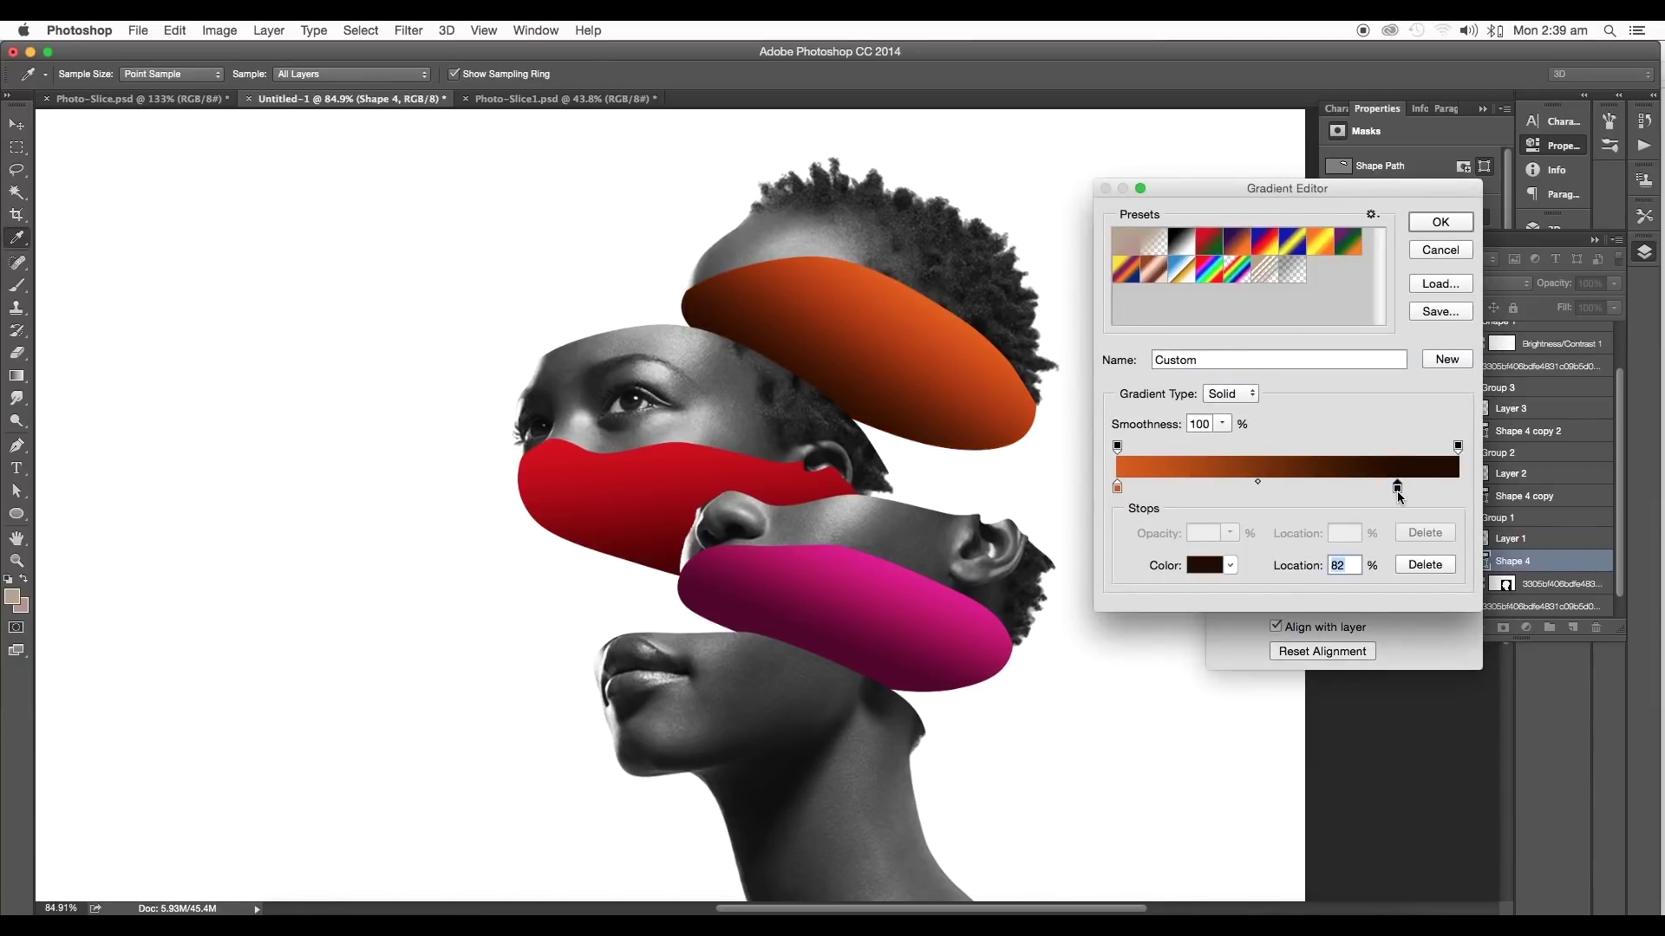
left_click(1440, 222)
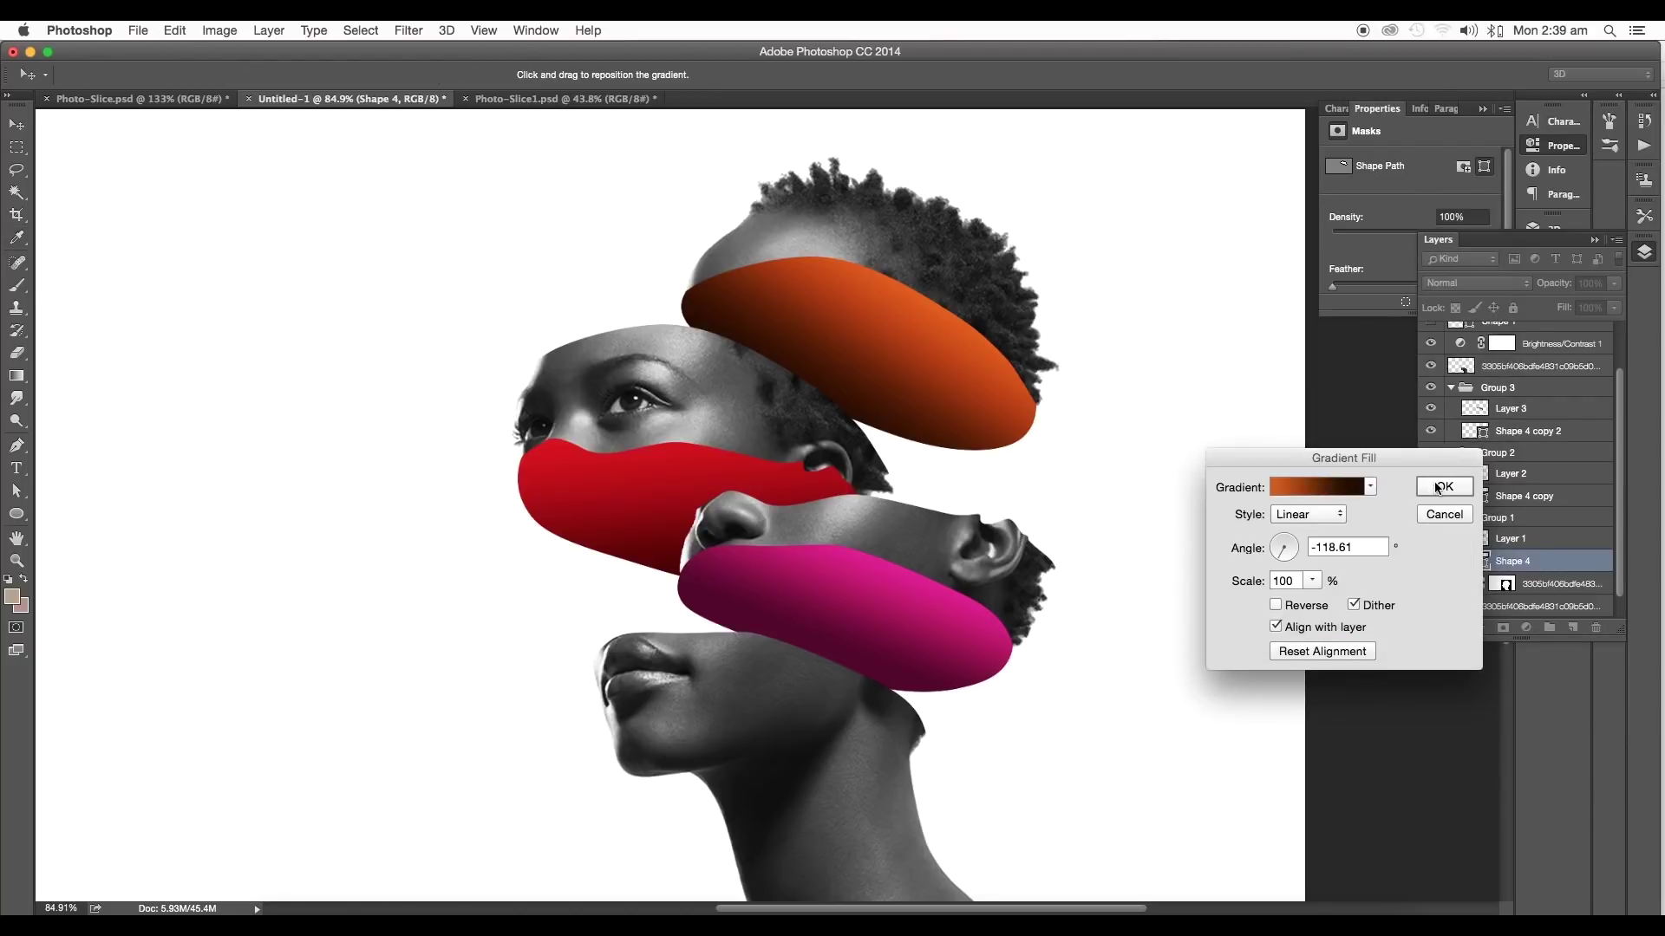
Confirm the orange gradient fill and set the title font to Lane - Narrow Regular
left_click(1438, 489)
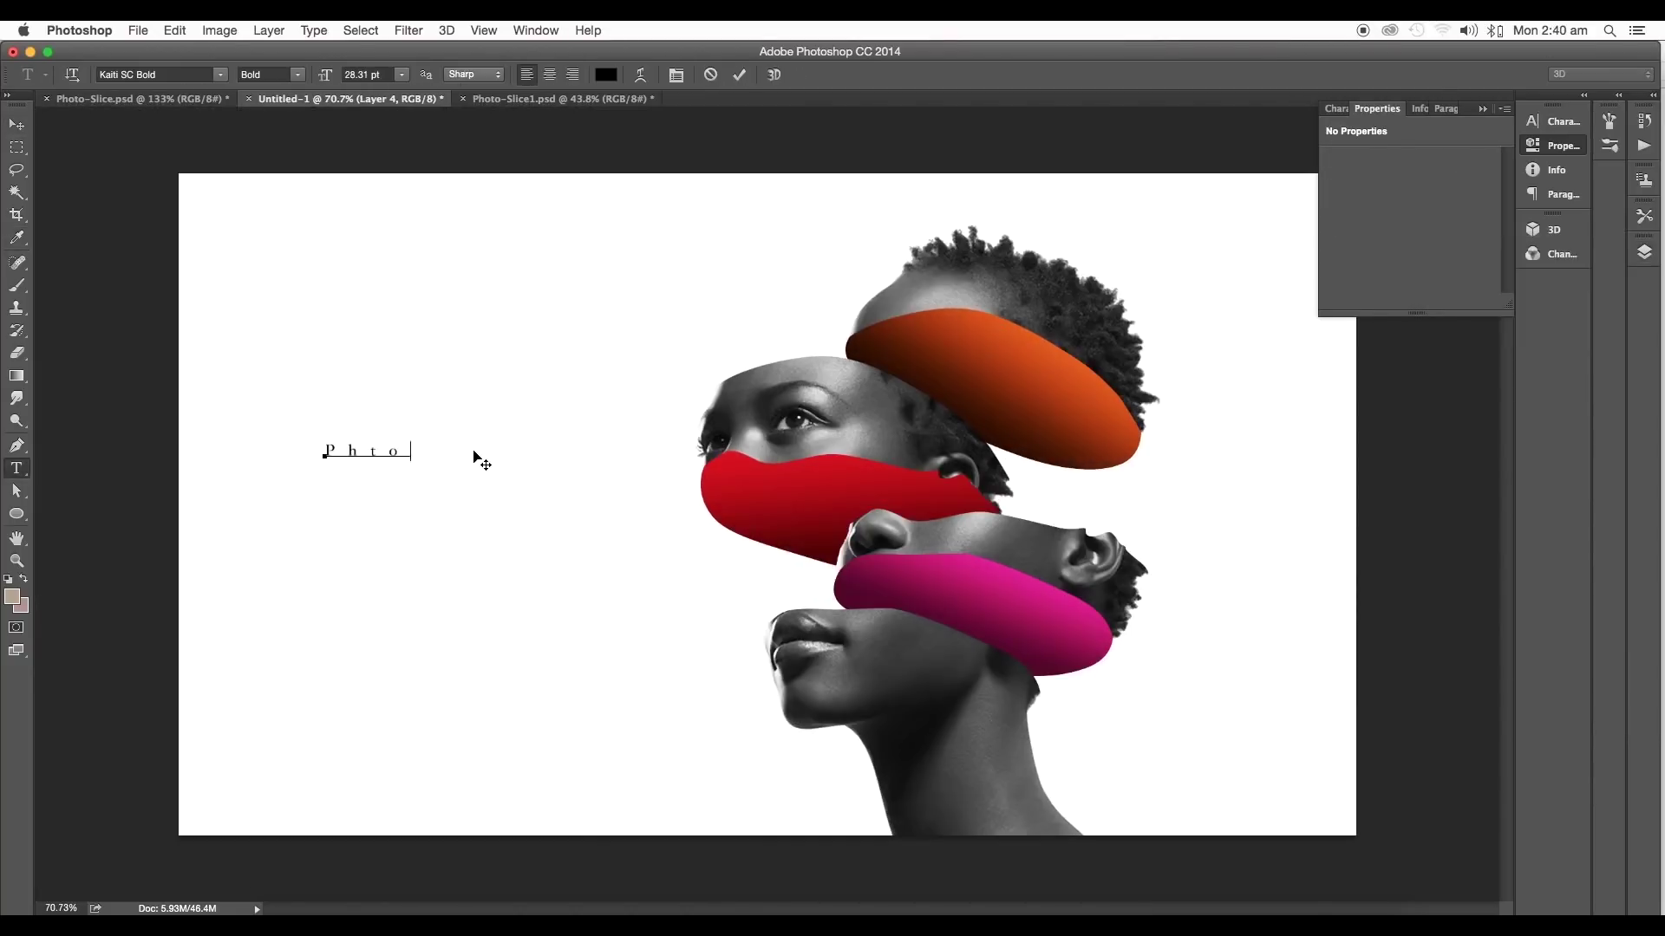
left_click(156, 75)
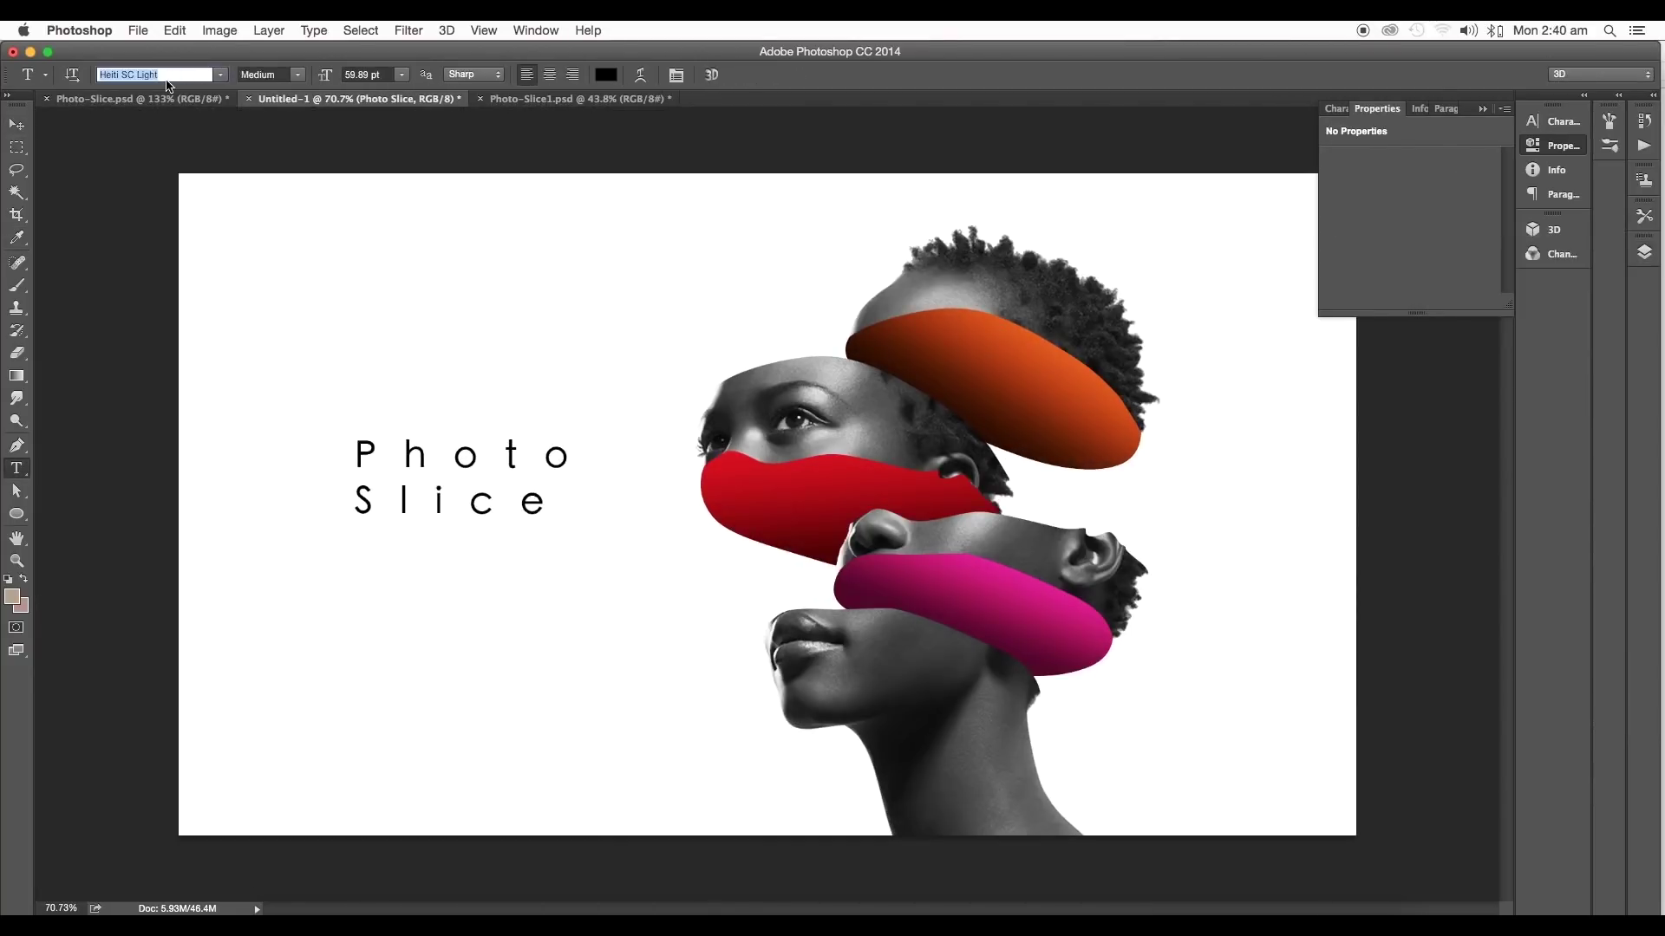
type("lane")
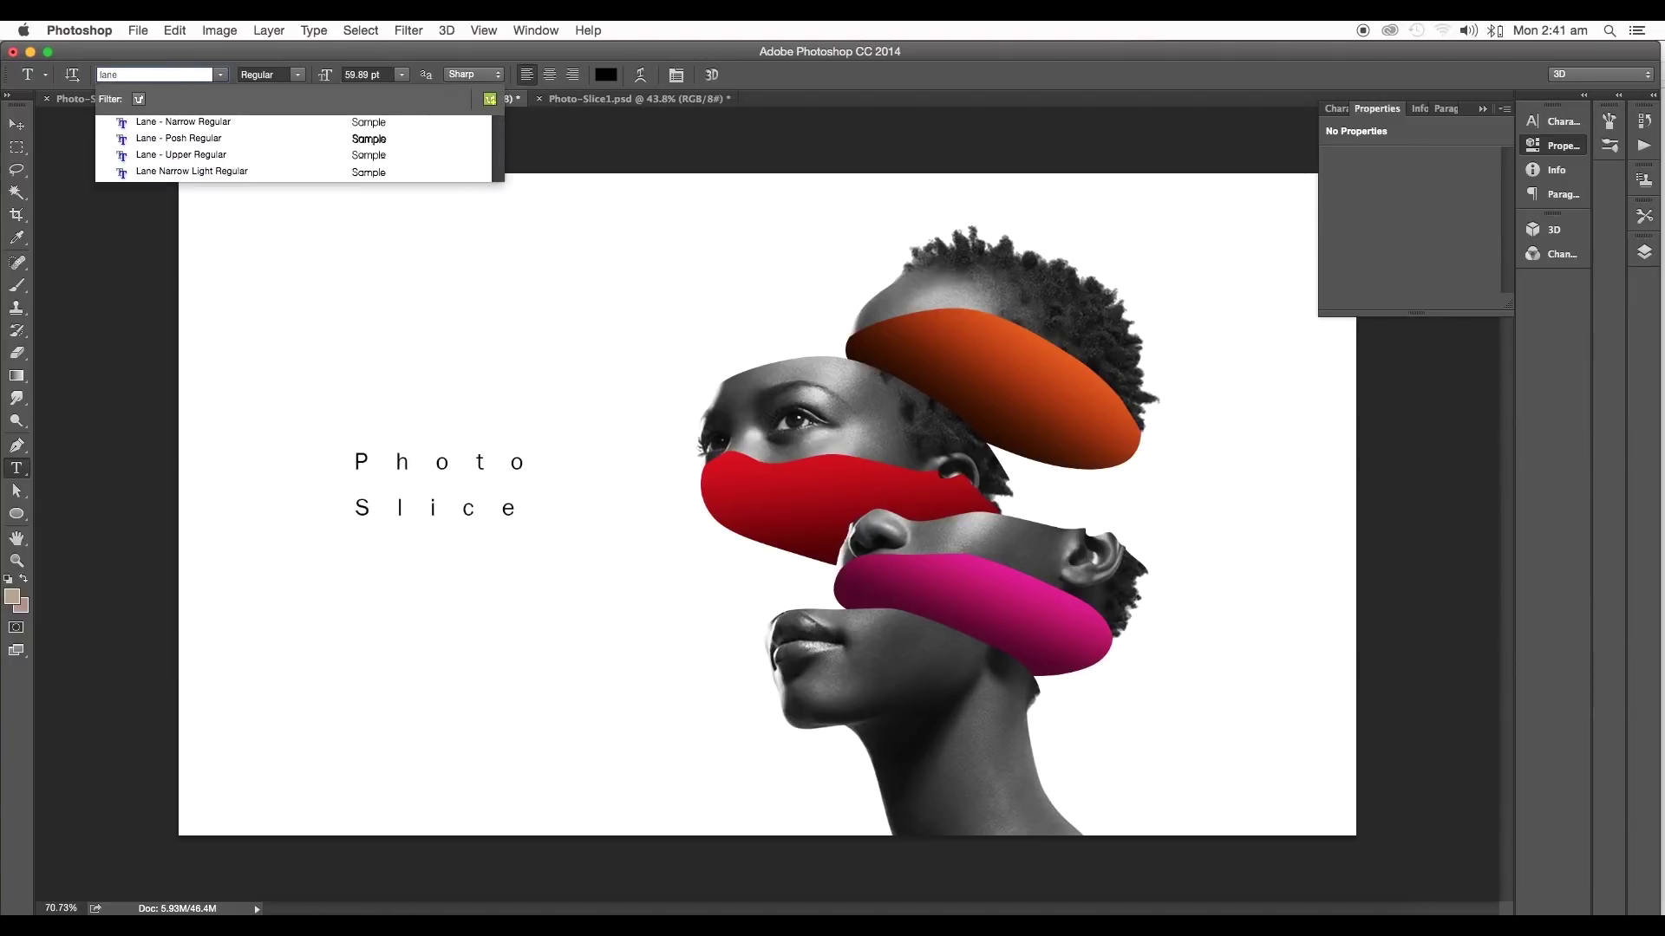
left_click(201, 121)
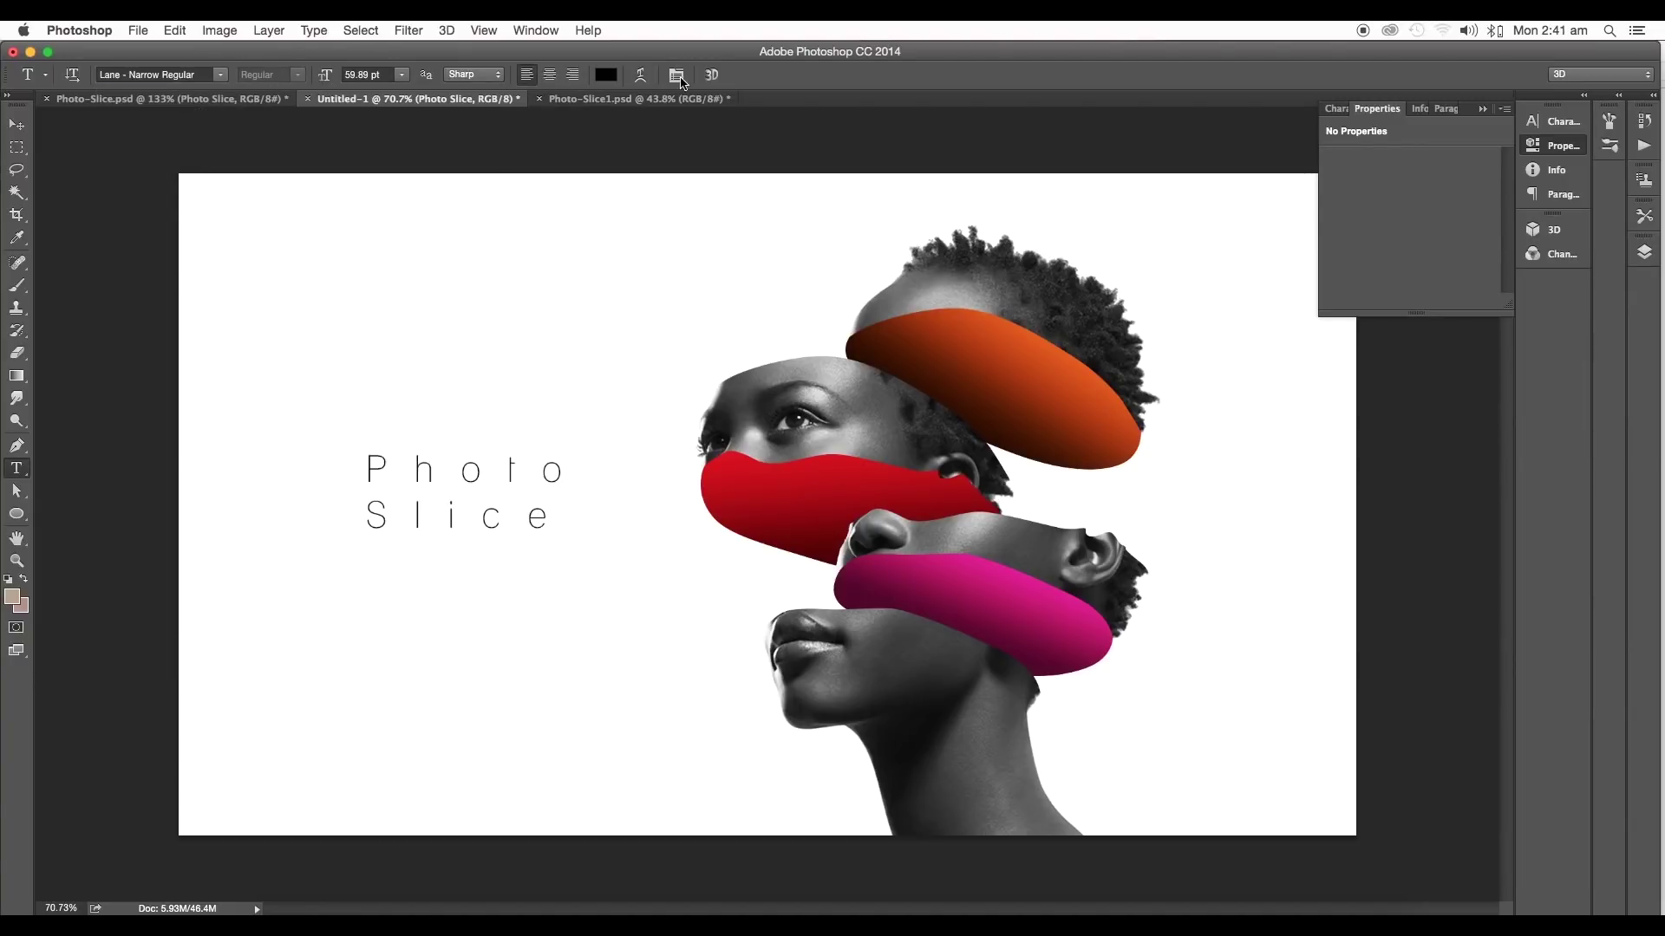
Increase the title's line leading and widen its tracking to 860
key("super+t")
left_click_drag(1433, 161, 1435, 163)
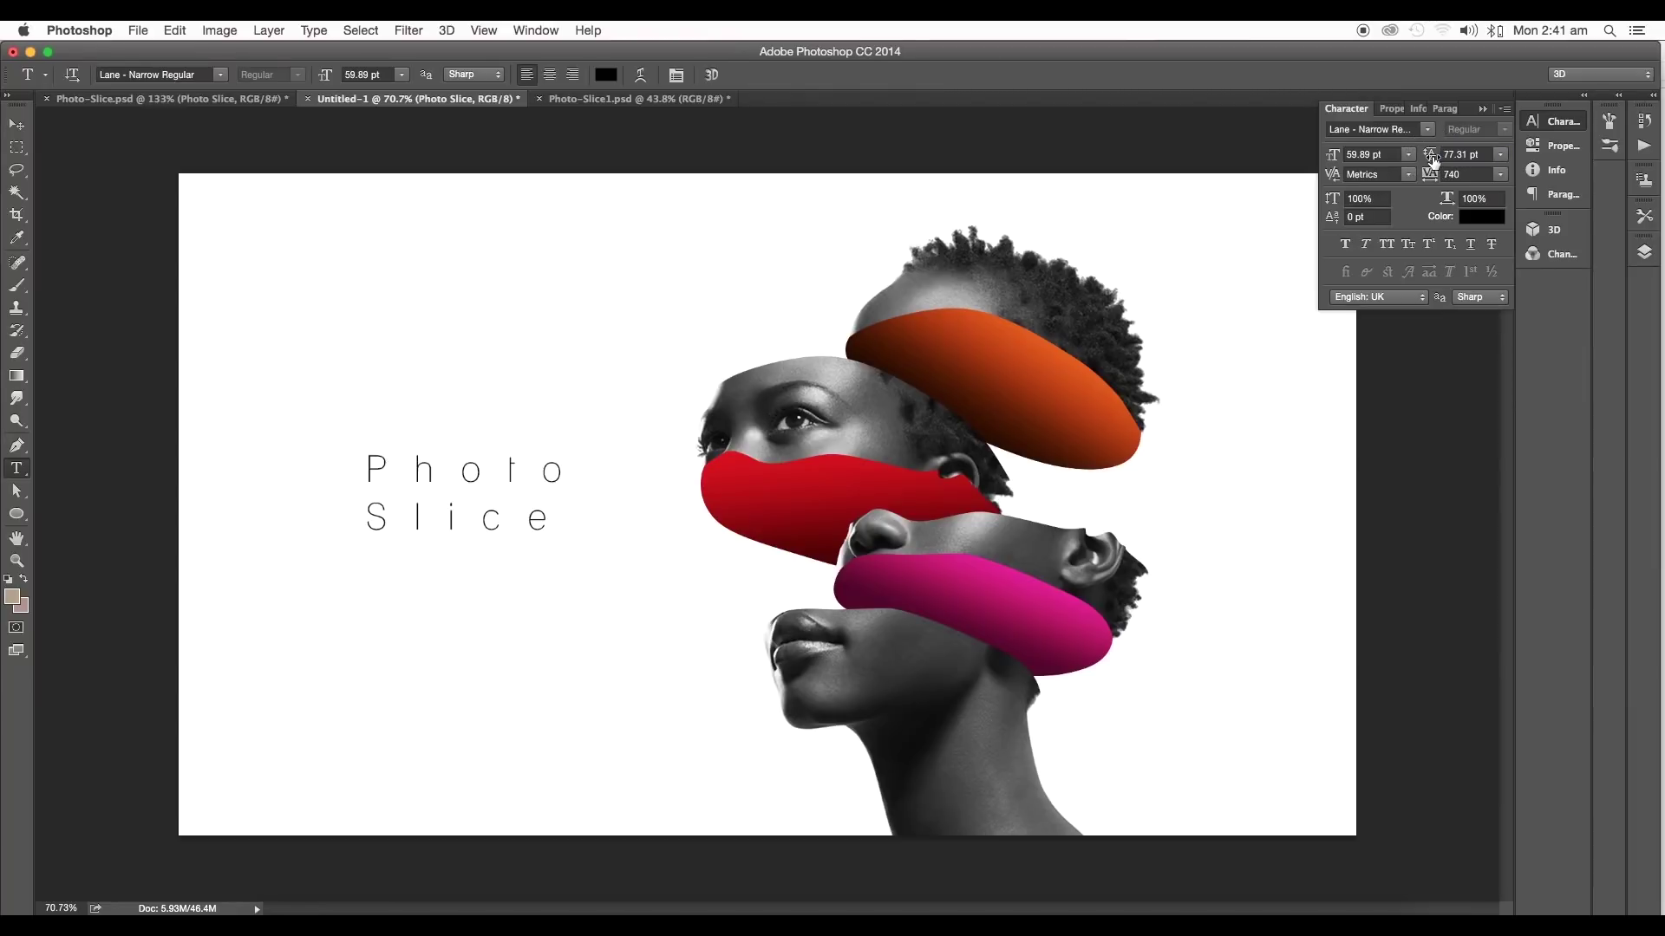
left_click(1435, 178)
left_click_drag(1435, 178, 1429, 184)
Colour the word 'Photo' dark red and commit the title text
double_click(565, 473)
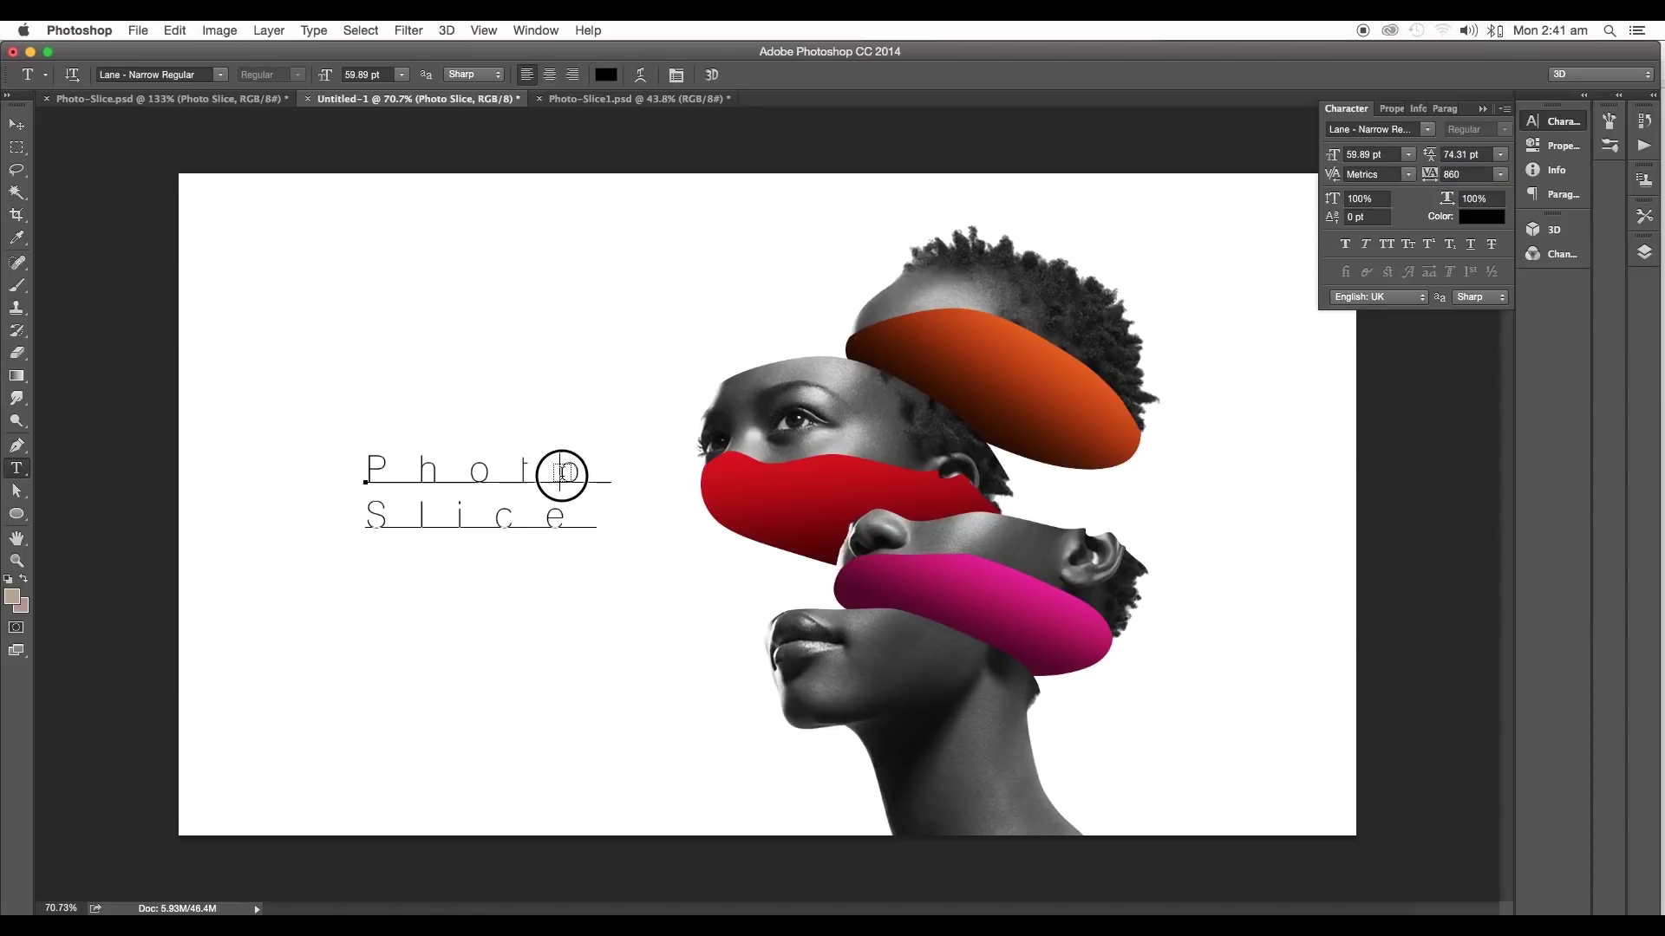
left_click(607, 75)
left_click(1137, 518)
left_click(1296, 424)
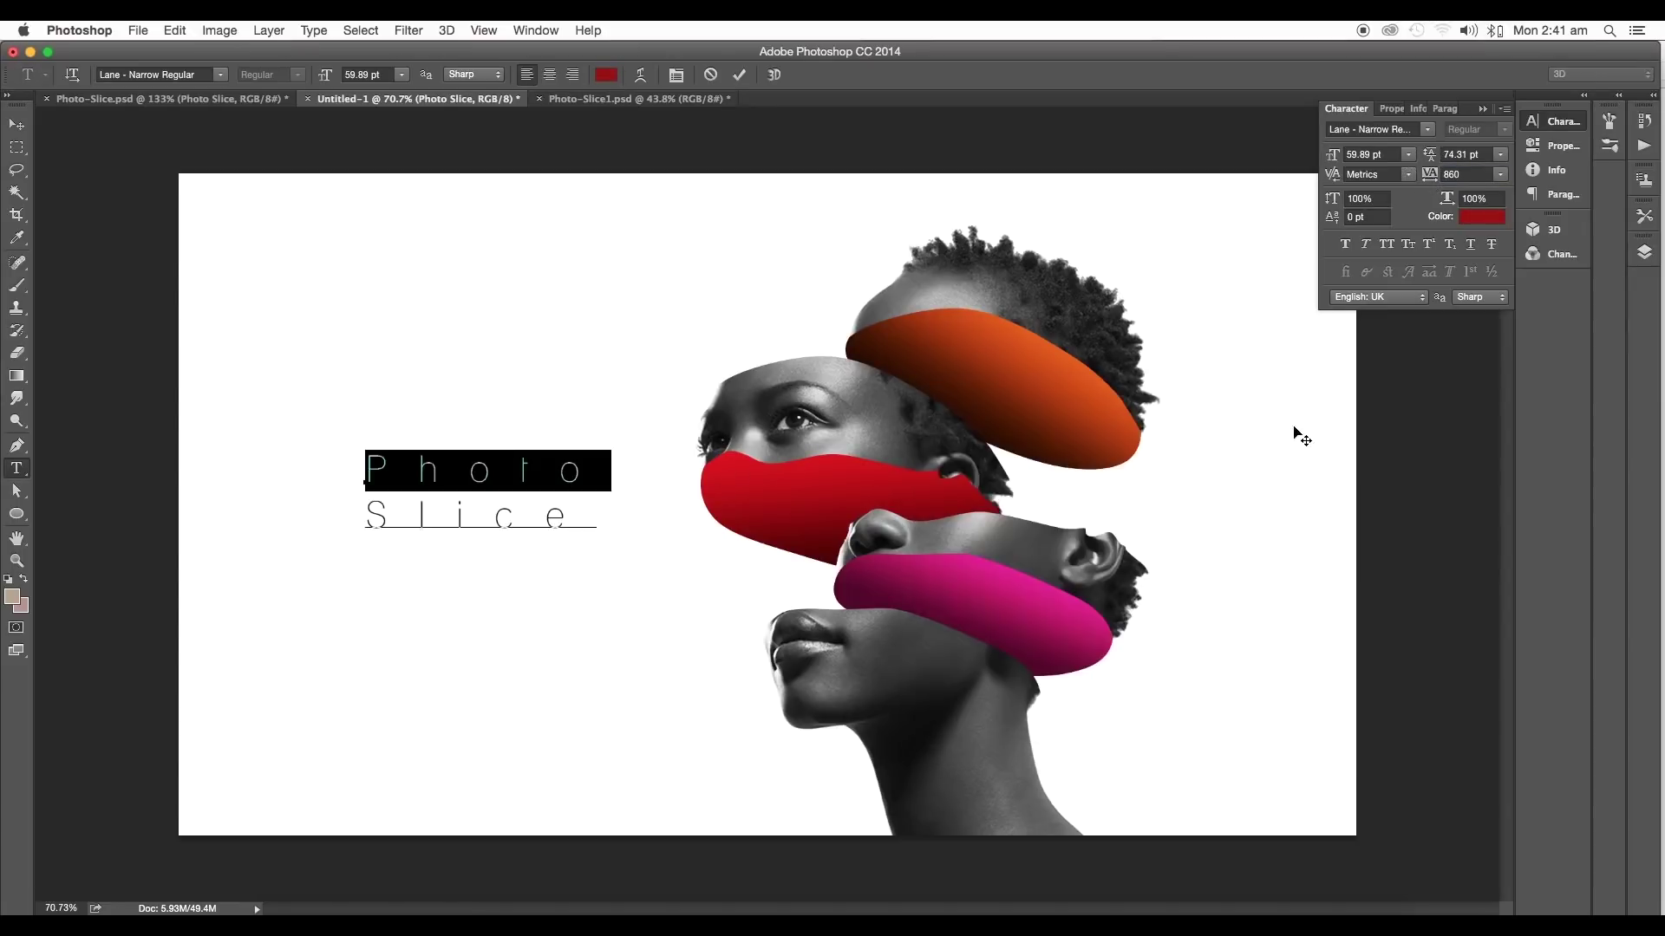
key("ctrl+Return")
Move the Photo Slice title and scale it up to 124%
key("v")
scroll(558, 539, "down", 3)
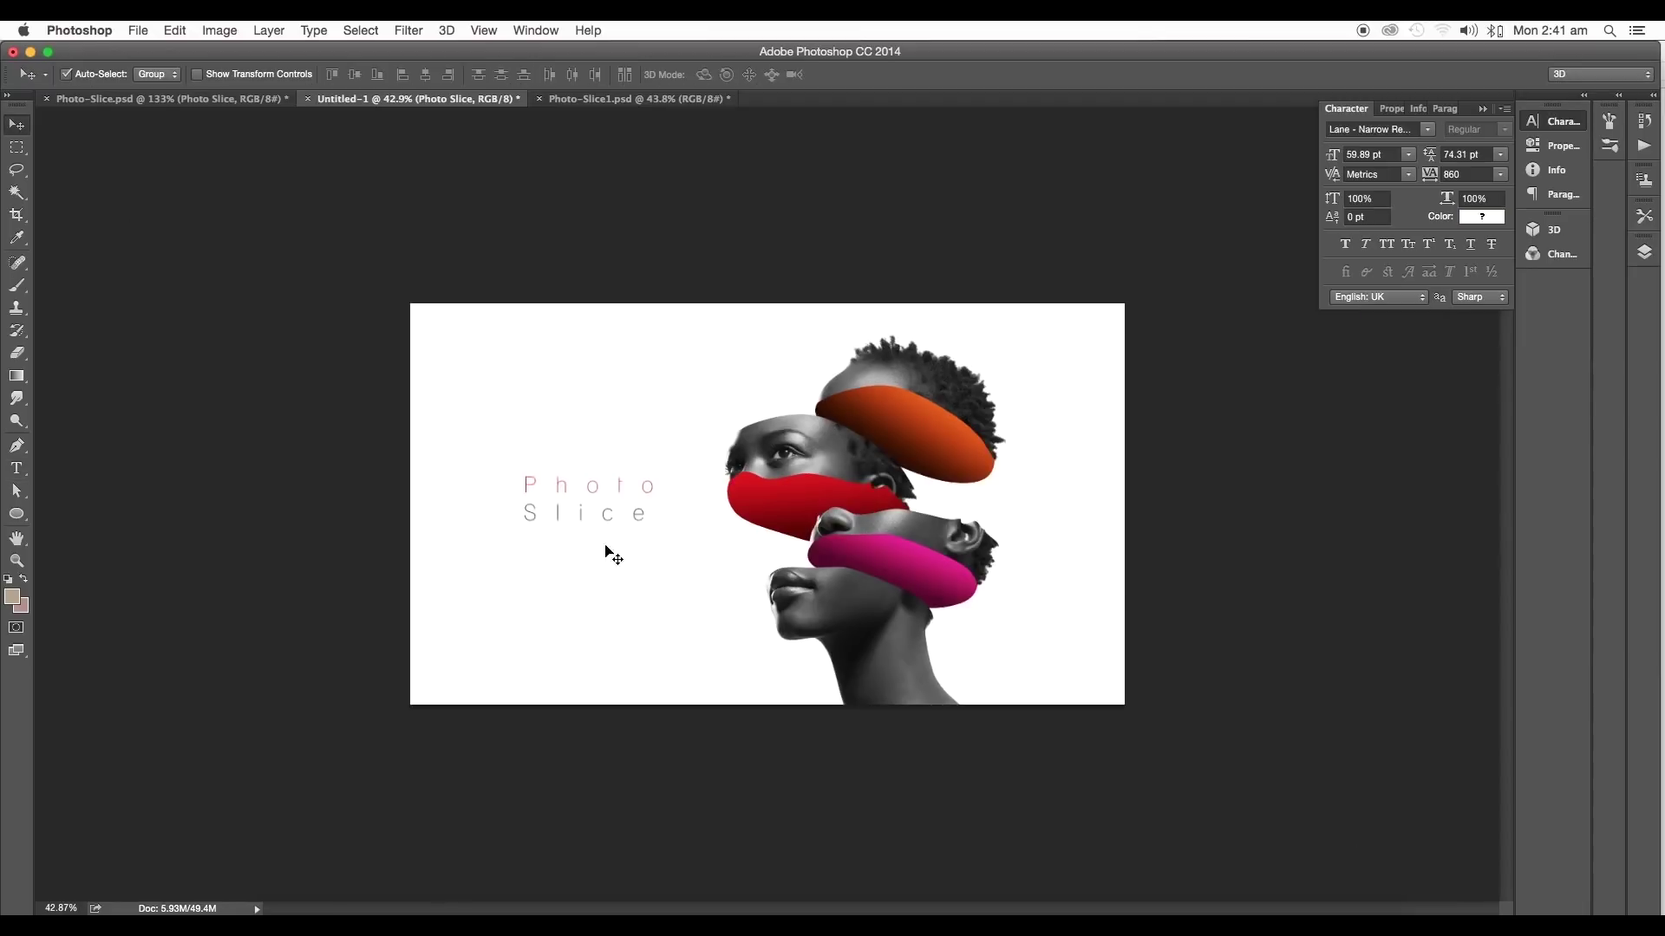
left_click_drag(610, 554, 626, 443)
scroll(614, 493, "up", 3)
key("ctrl+t")
key("Return")
Tighten title tracking to 720, reposition the title, and shift the portrait slightly right
left_click_drag(1430, 182, 1433, 185)
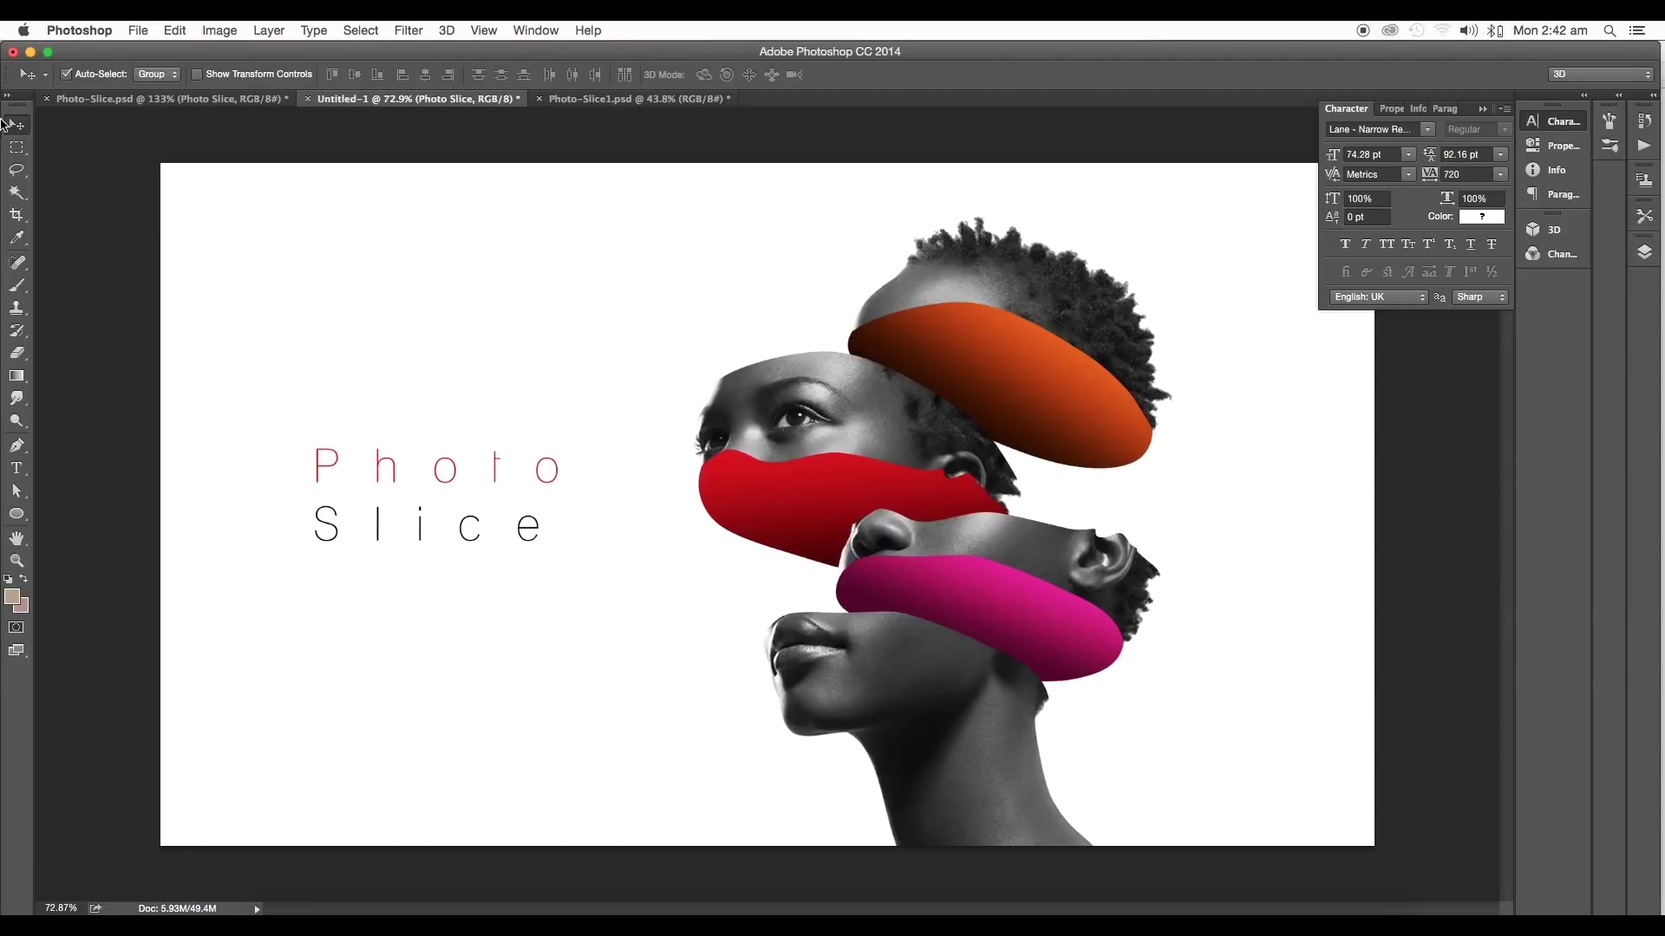
scroll(767, 504, "down", 3)
left_click_drag(643, 500, 652, 503)
scroll(870, 517, "up", 2)
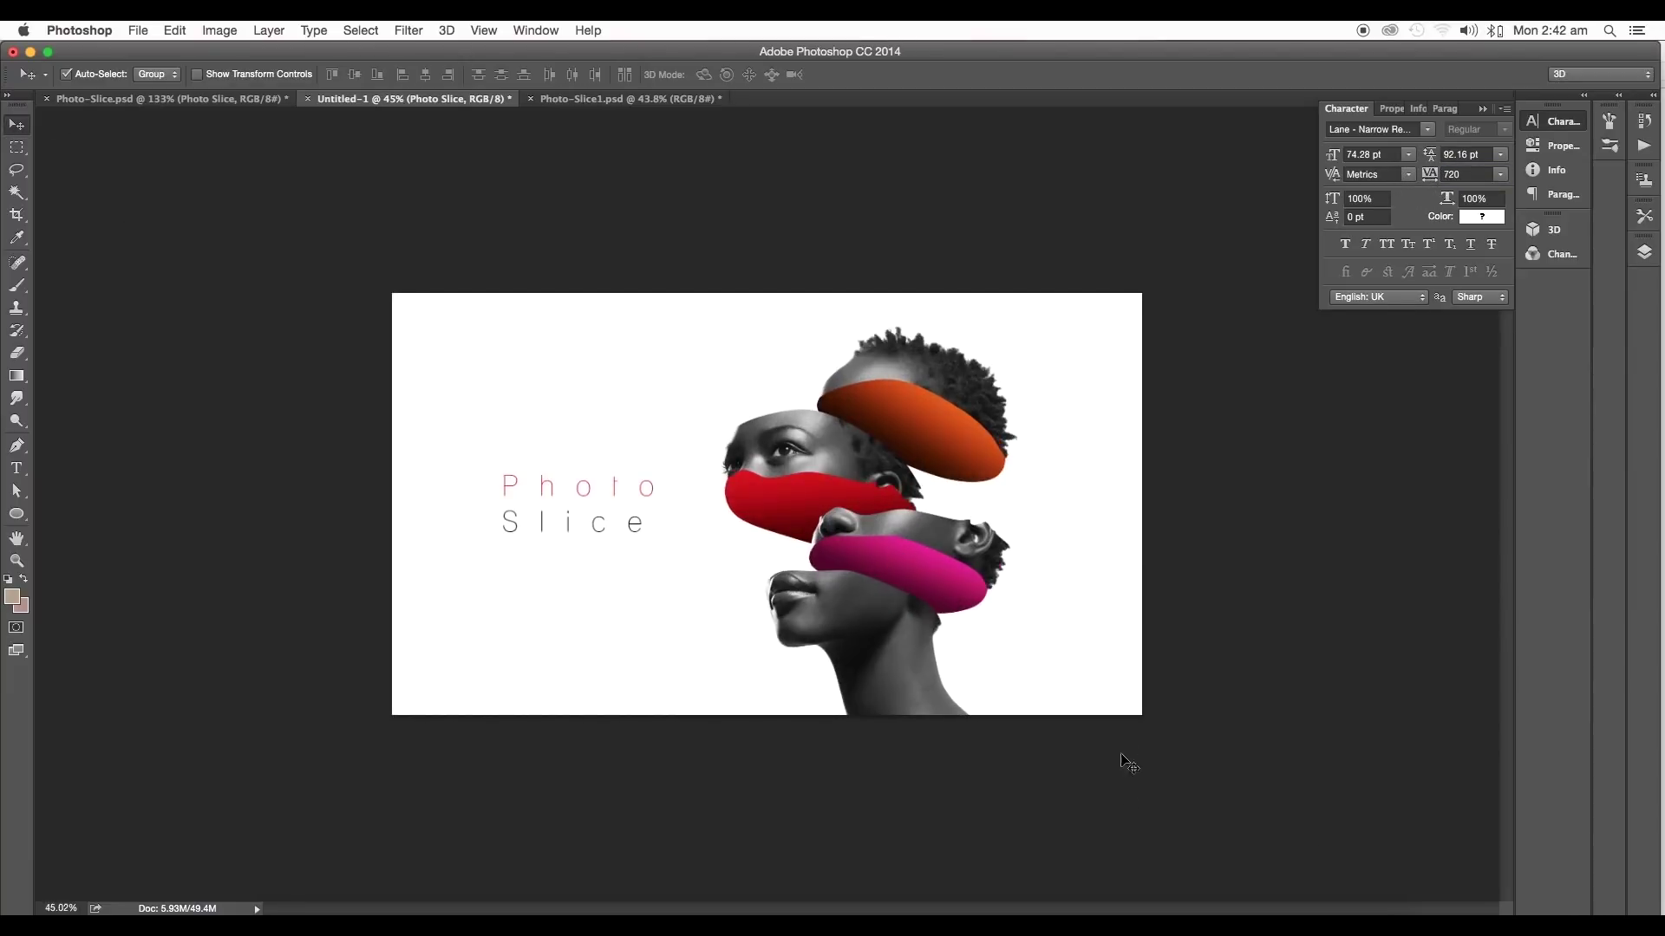
left_click_drag(870, 390, 901, 396)
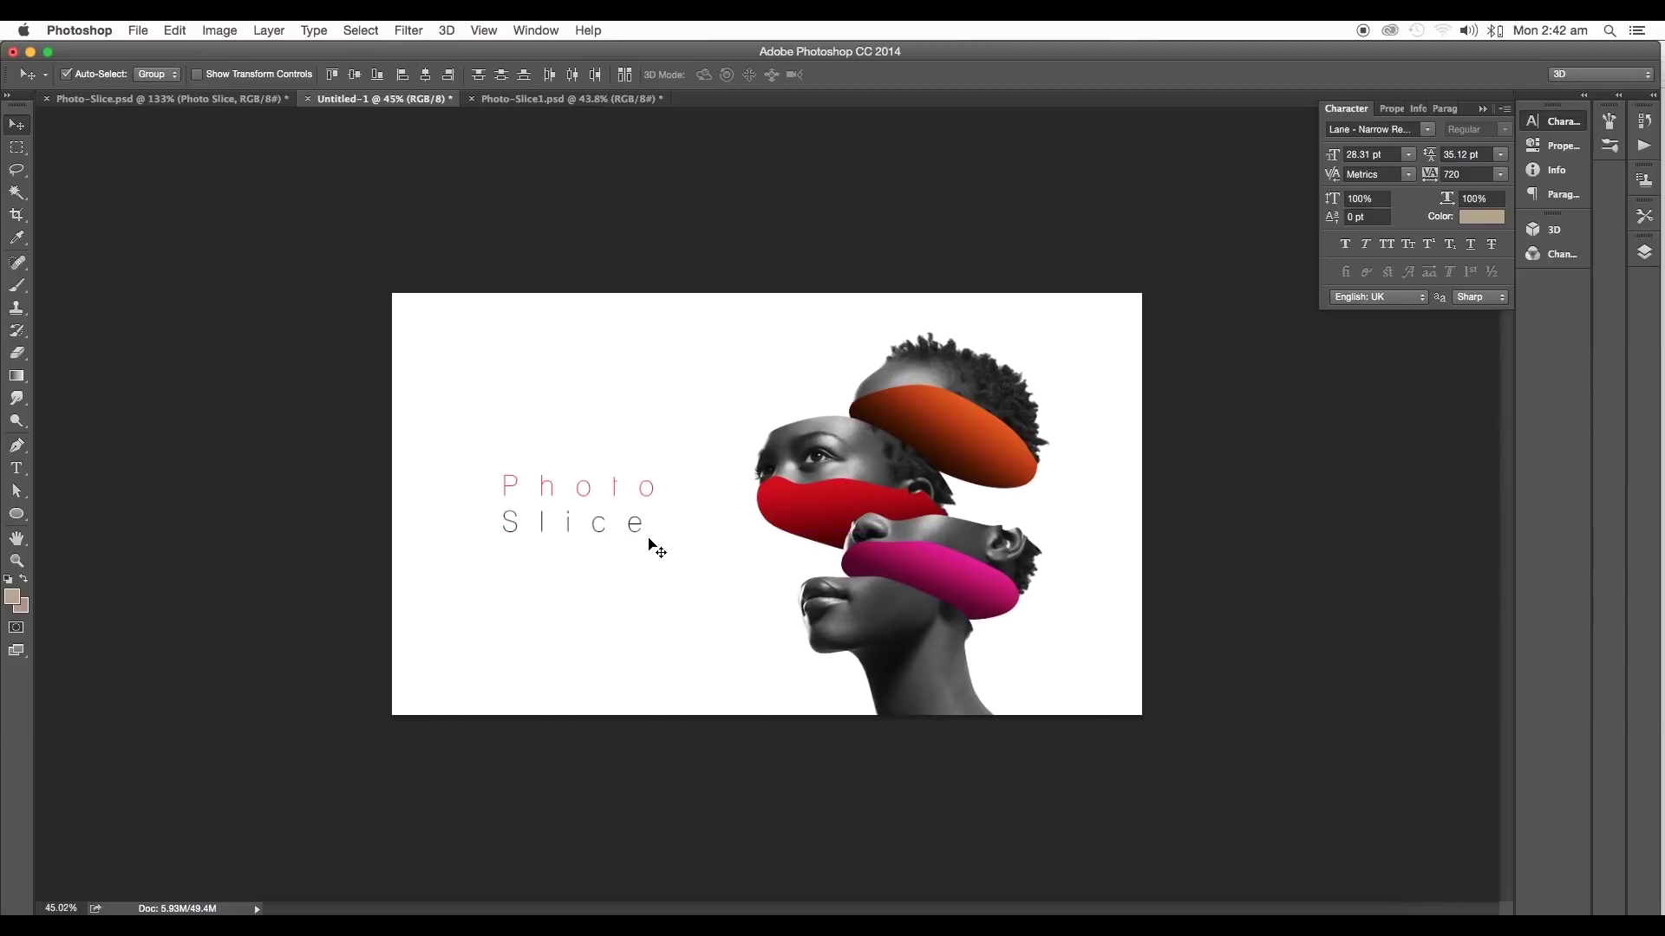
left_click_drag(650, 486, 650, 482)
scroll(829, 540, "up", 3)
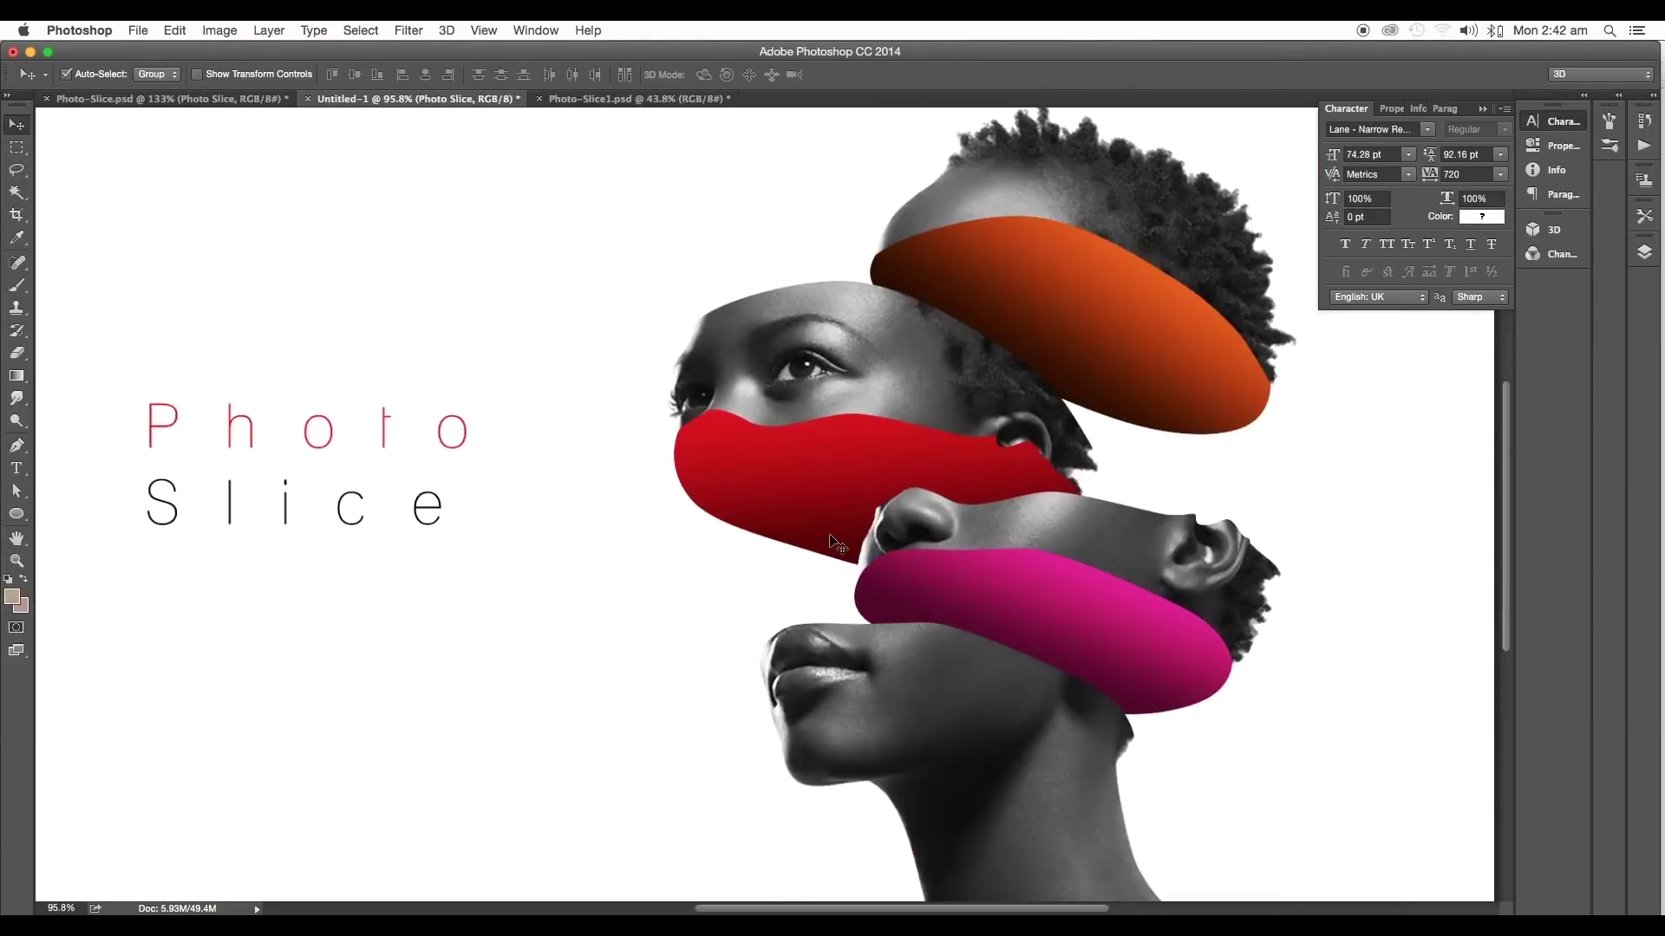